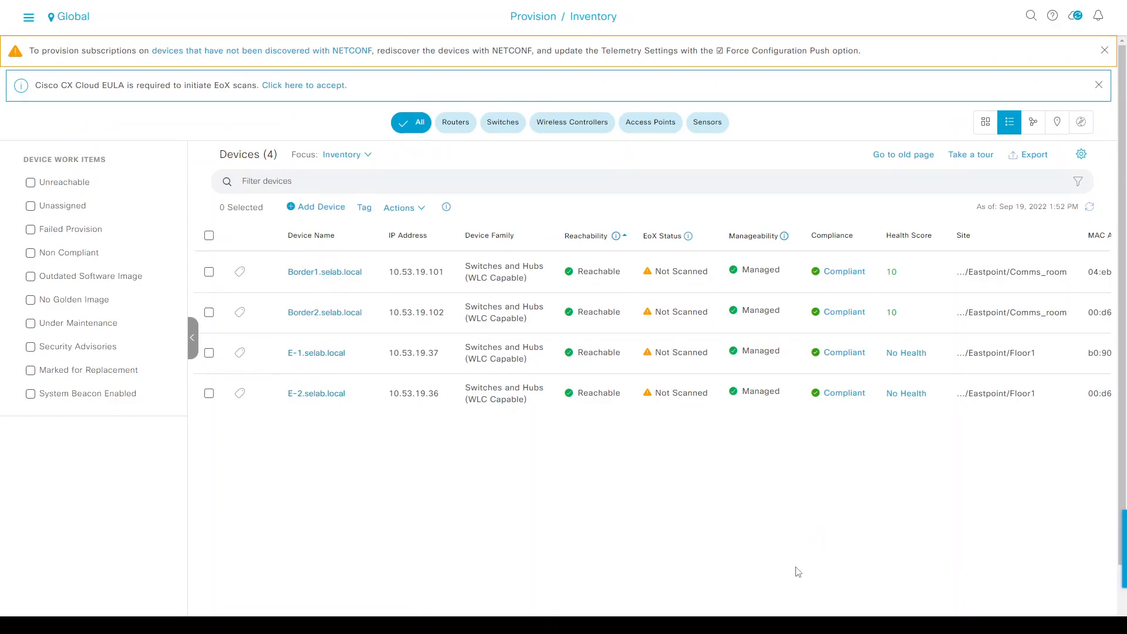
Switch the Eastpoint inventory to the topology map with Border1, Border2, E-1 and E-2.
scroll(785, 548, right, 8)
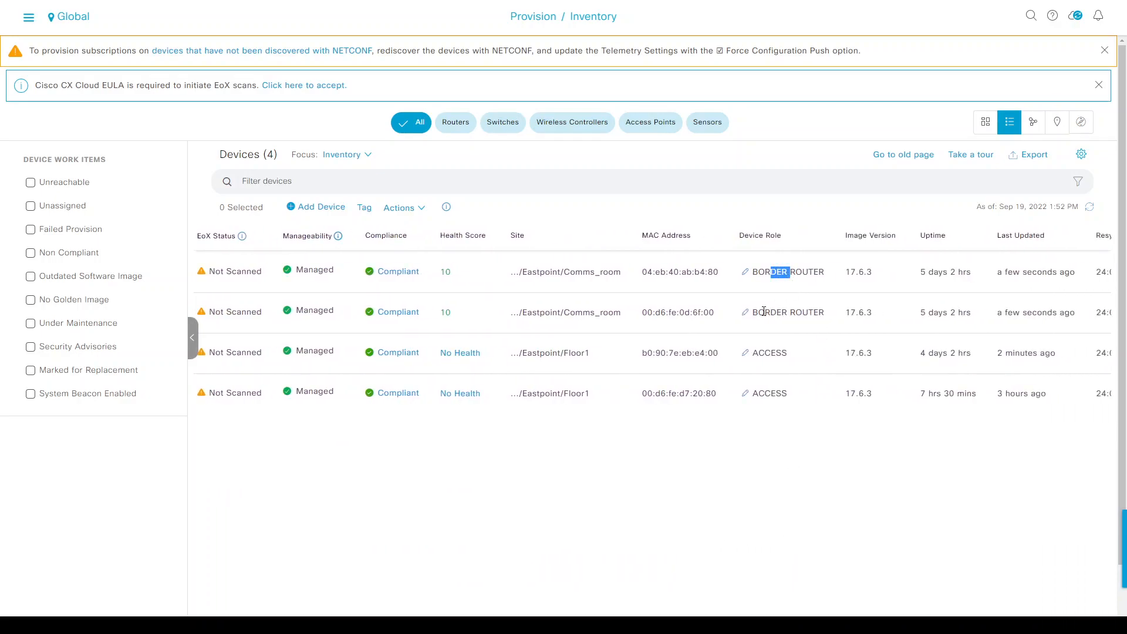
double_click(770, 395)
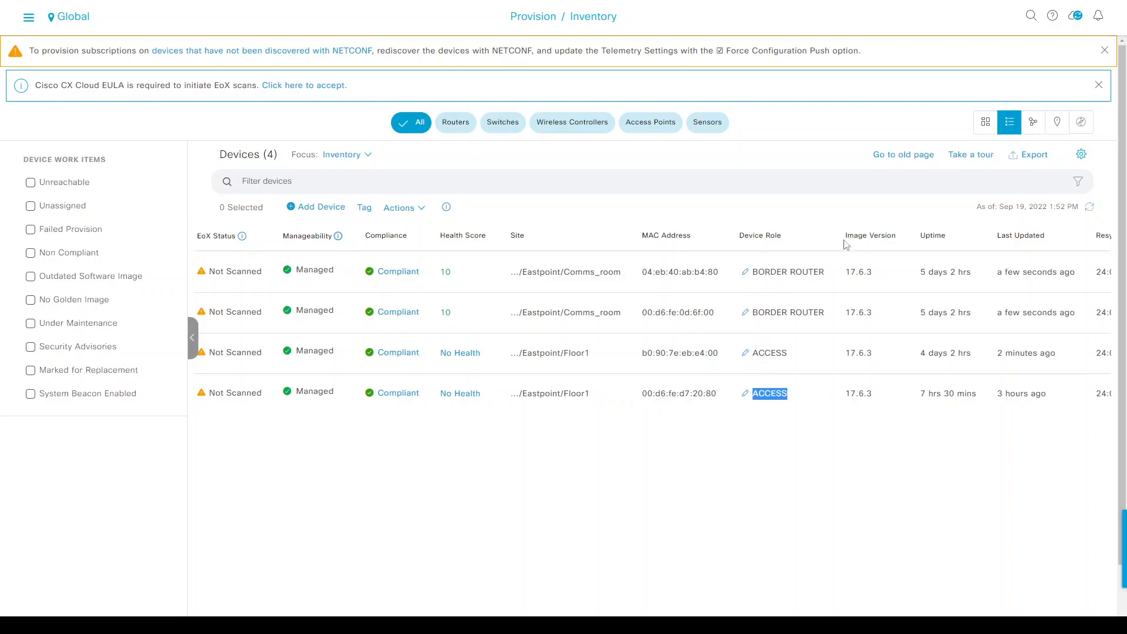
click(1031, 128)
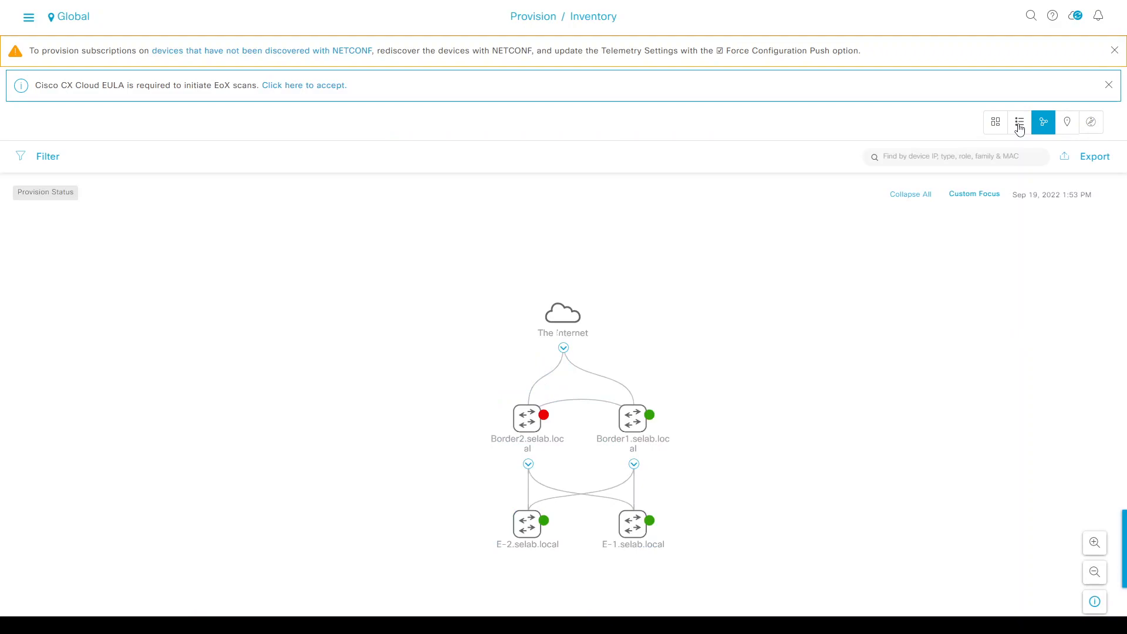
Inspect Border2's details showing Provision Status Failed, then go back to the list view.
mouse_move(539, 429)
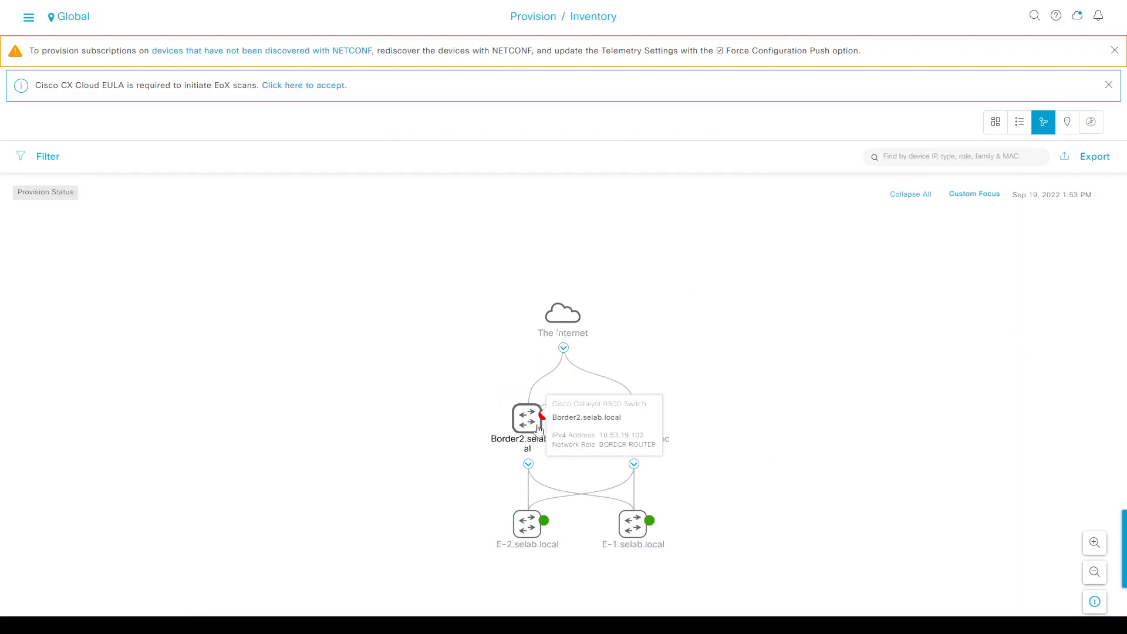
click(527, 419)
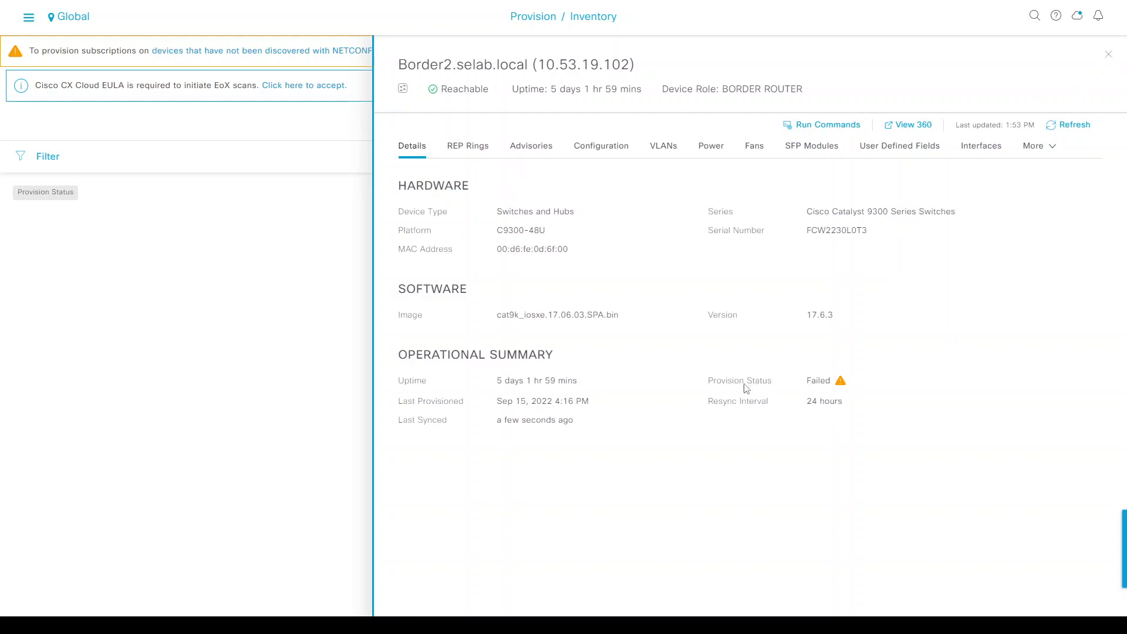
click(1109, 55)
click(1018, 121)
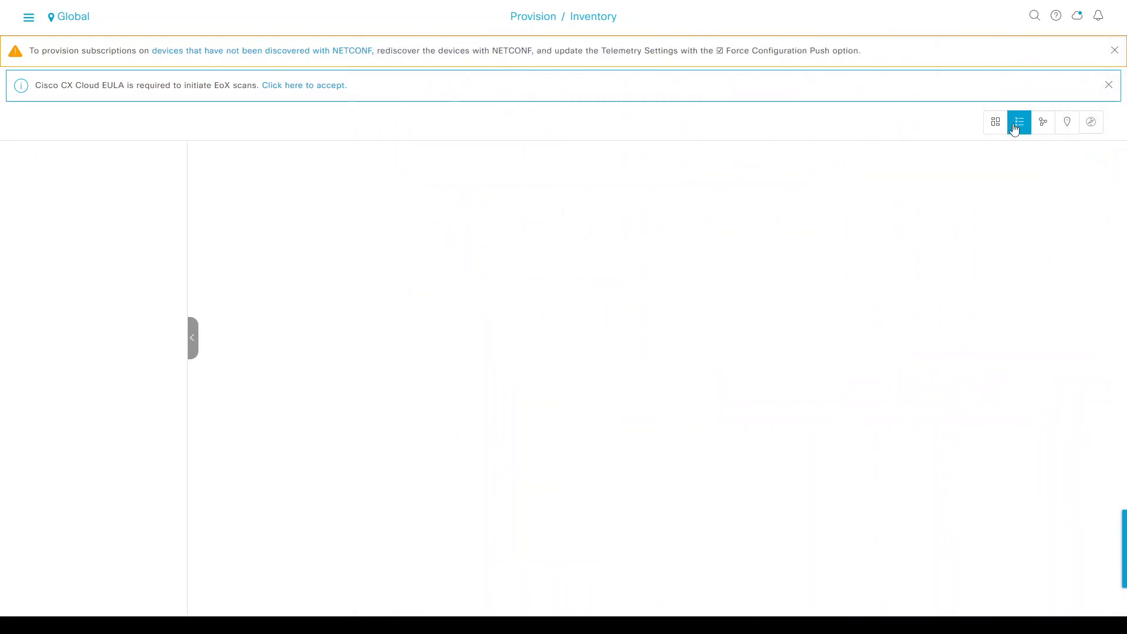
Set table focus to Provision and review Border2's failed run: device unreachable, error NCDP10000.
click(345, 155)
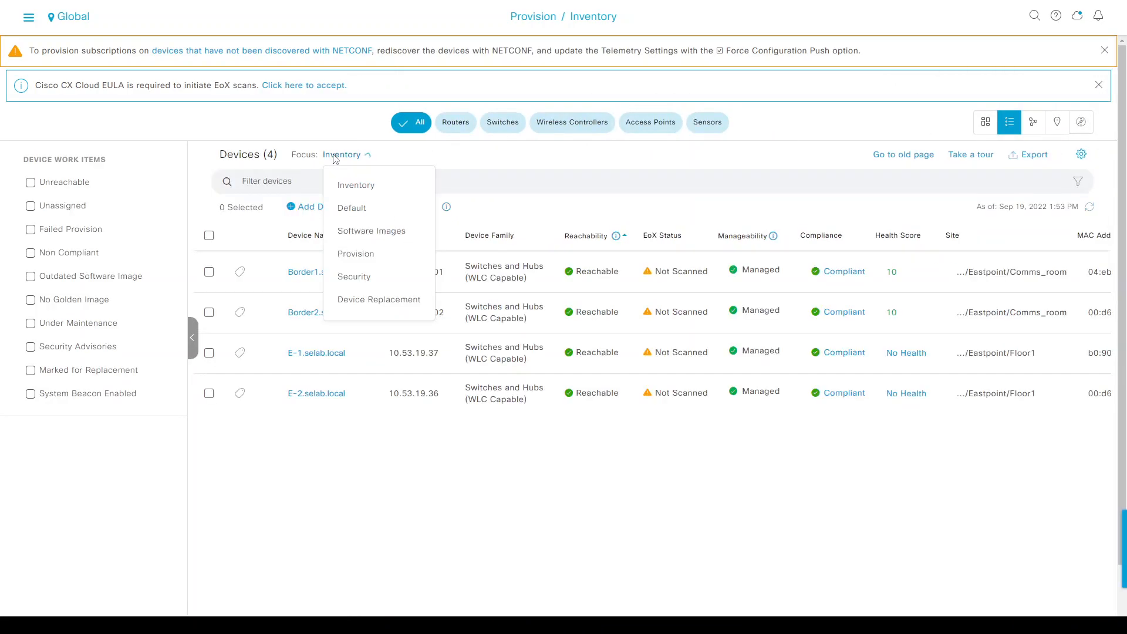
click(359, 253)
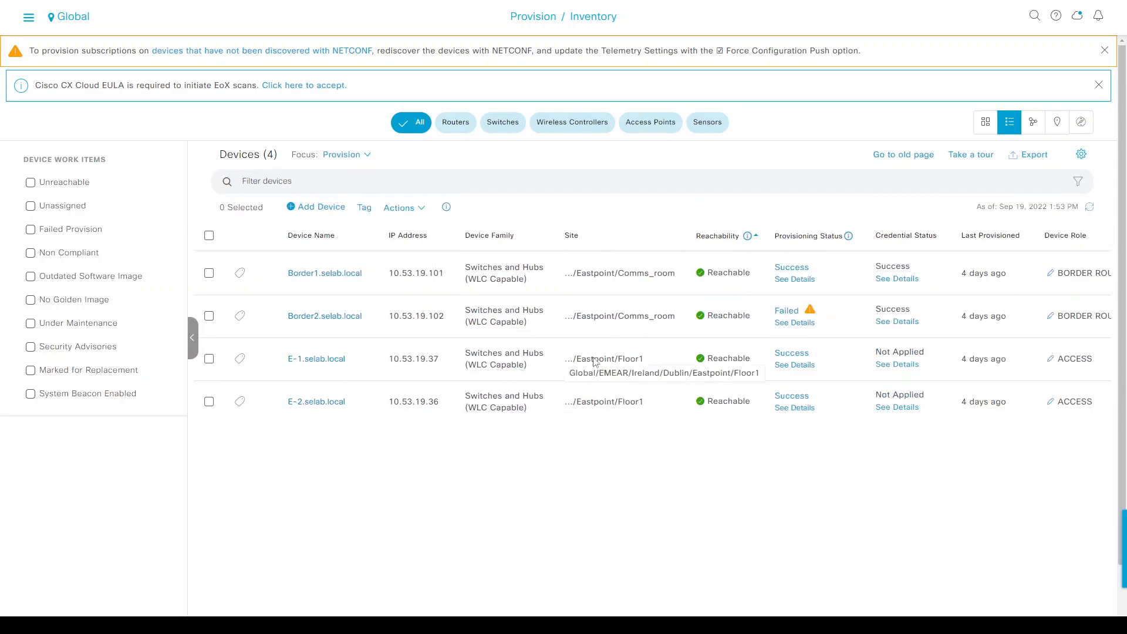
click(791, 324)
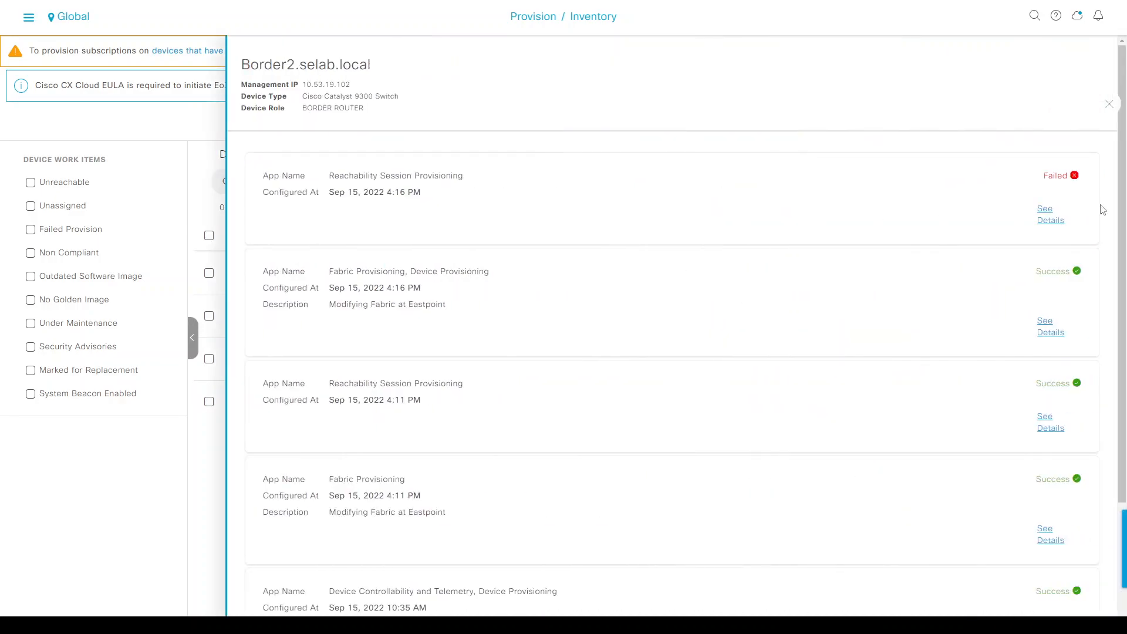
click(1050, 215)
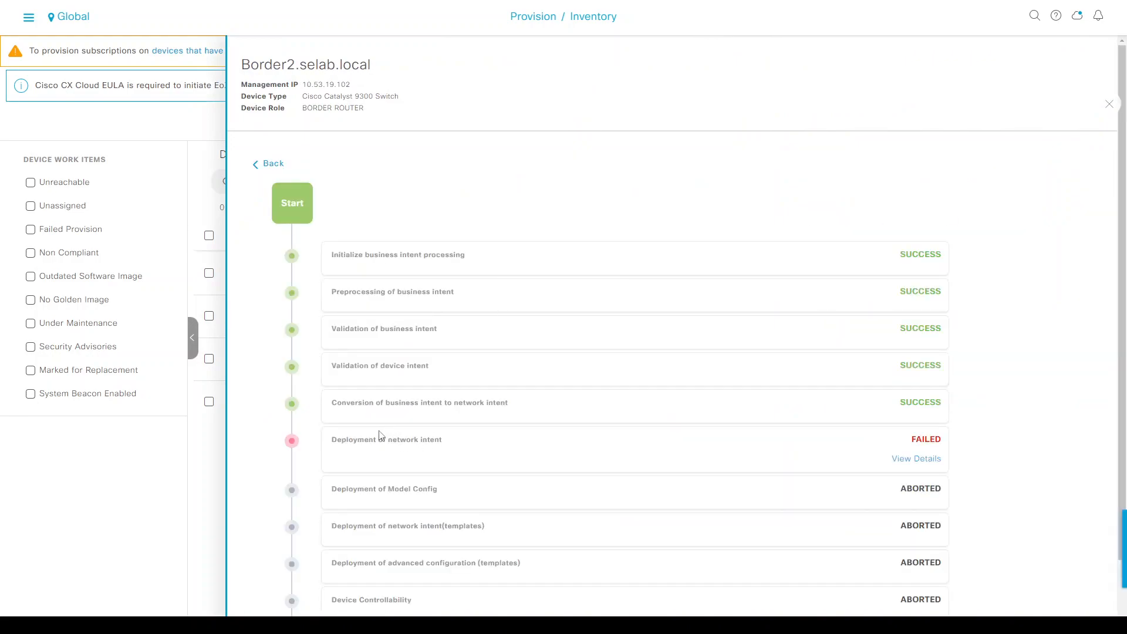
click(894, 455)
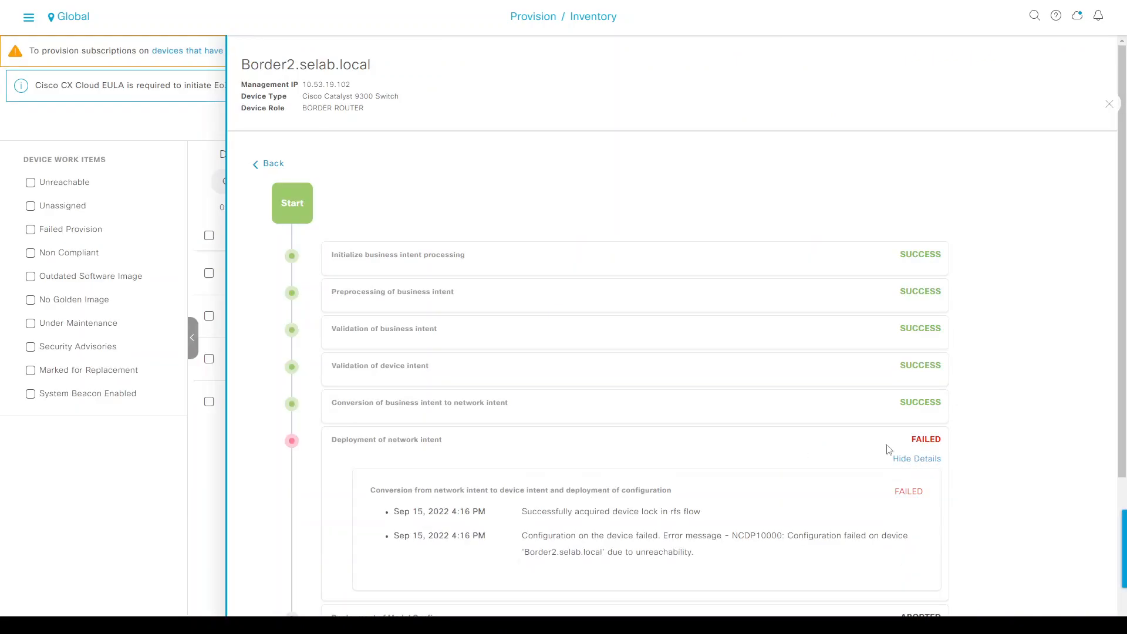
scroll(733, 381, down, 3)
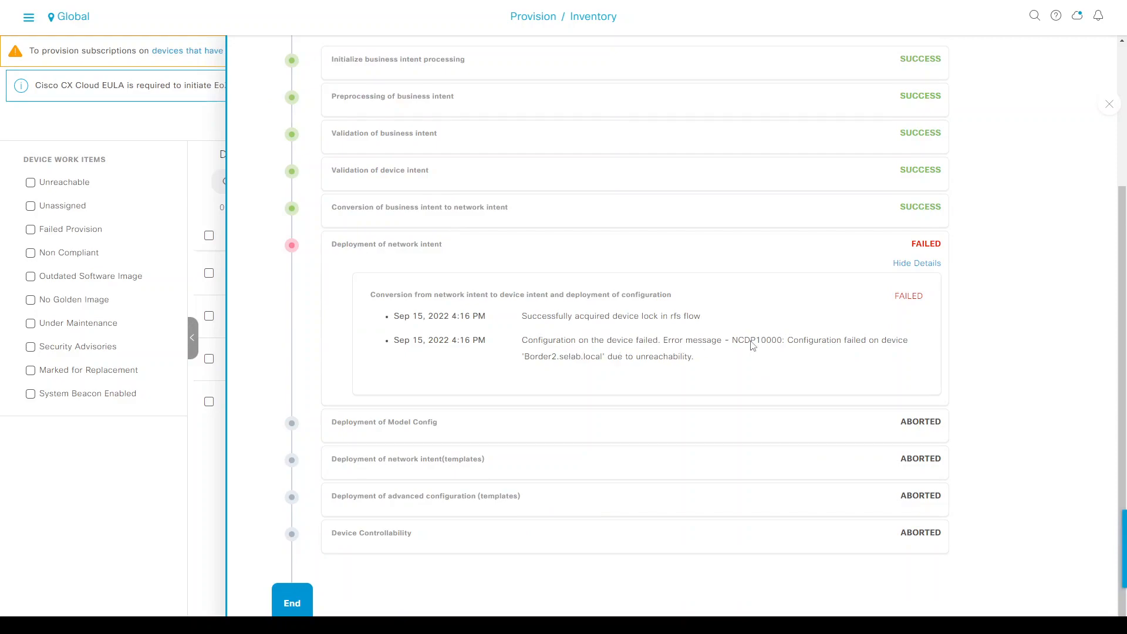
scroll(663, 371, up, 5)
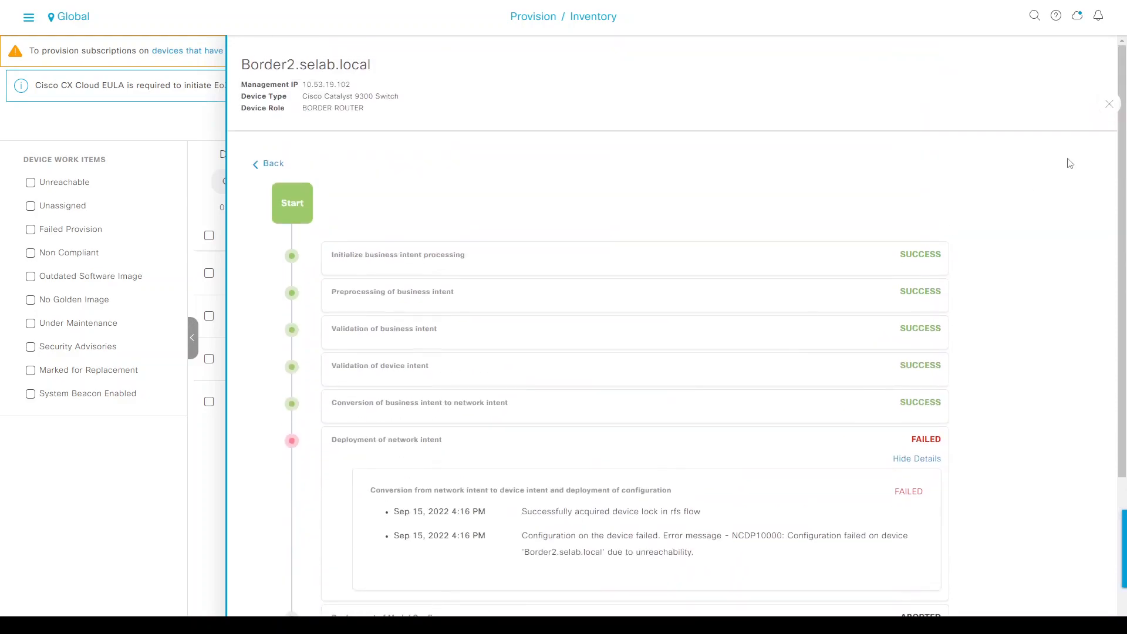
click(1109, 105)
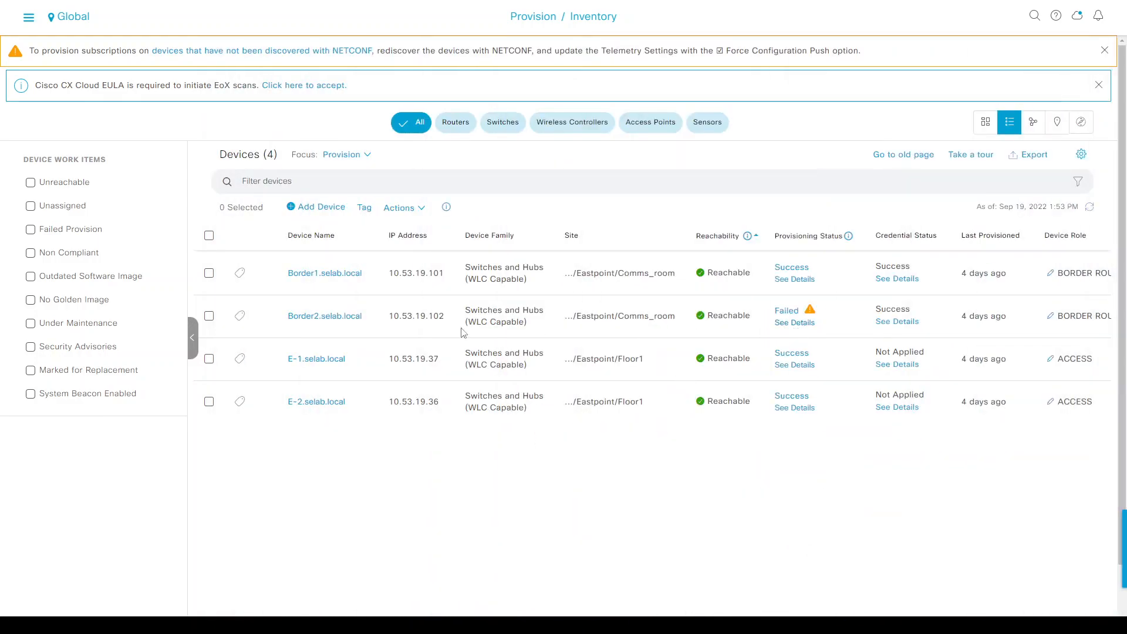
Re-provision Border2 at the Eastpoint Comms_room site, deploying it to run Now.
click(209, 317)
click(401, 208)
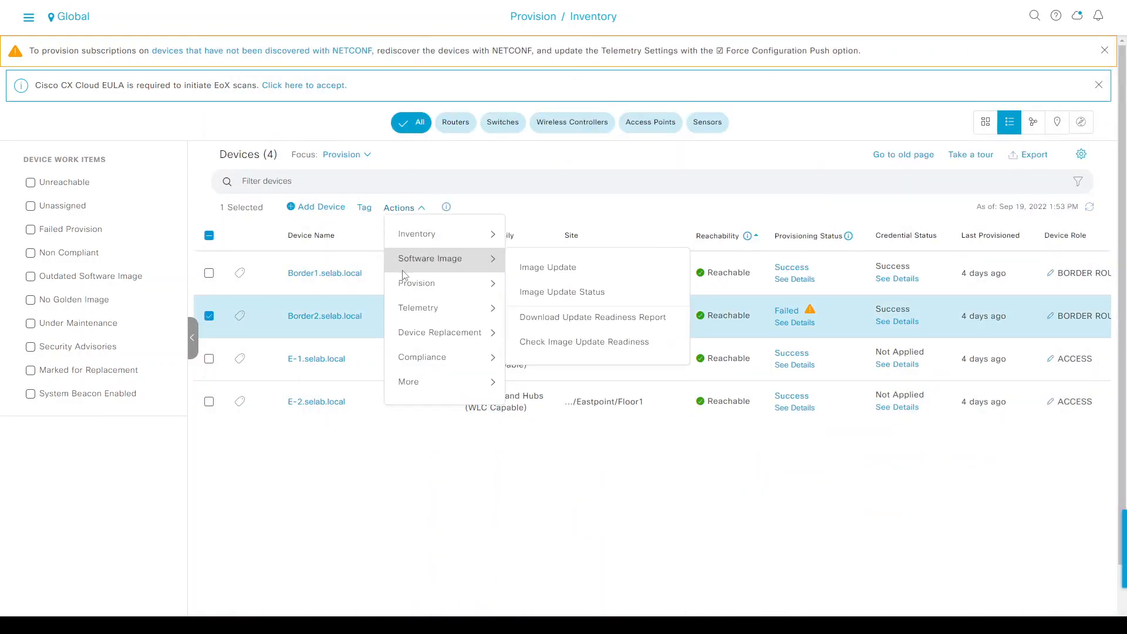
mouse_move(464, 308)
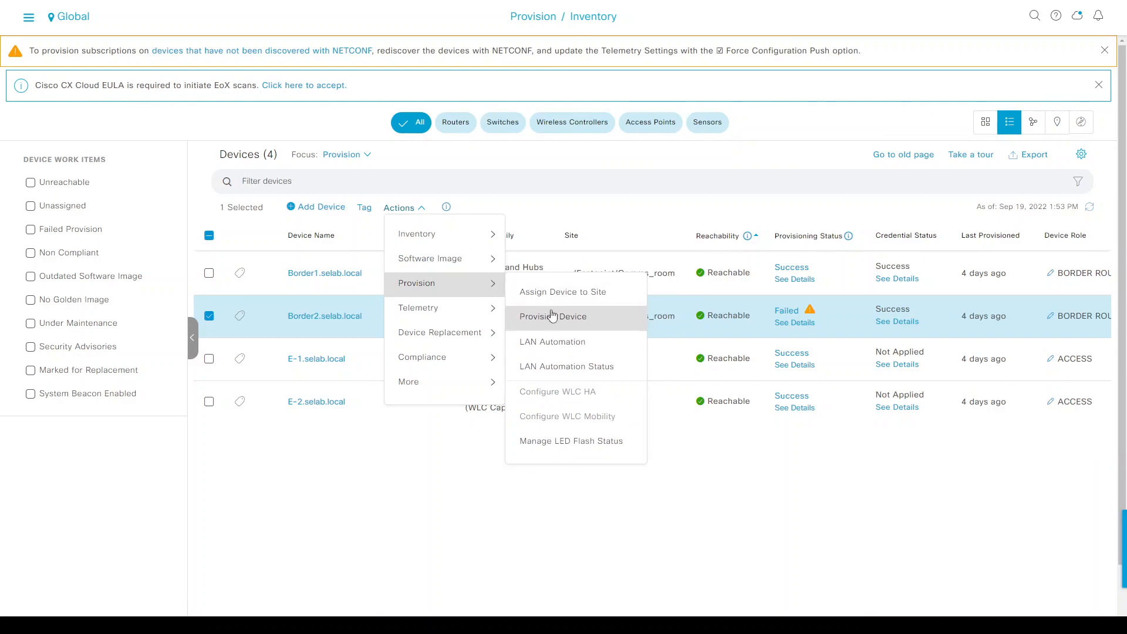
click(531, 316)
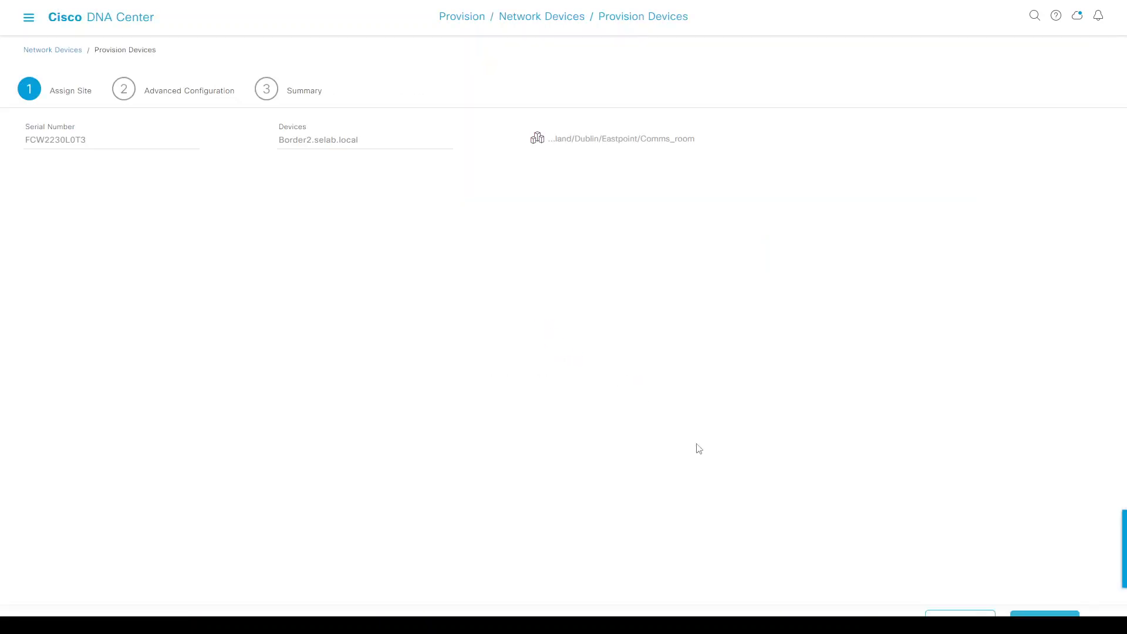
click(1045, 612)
click(1044, 612)
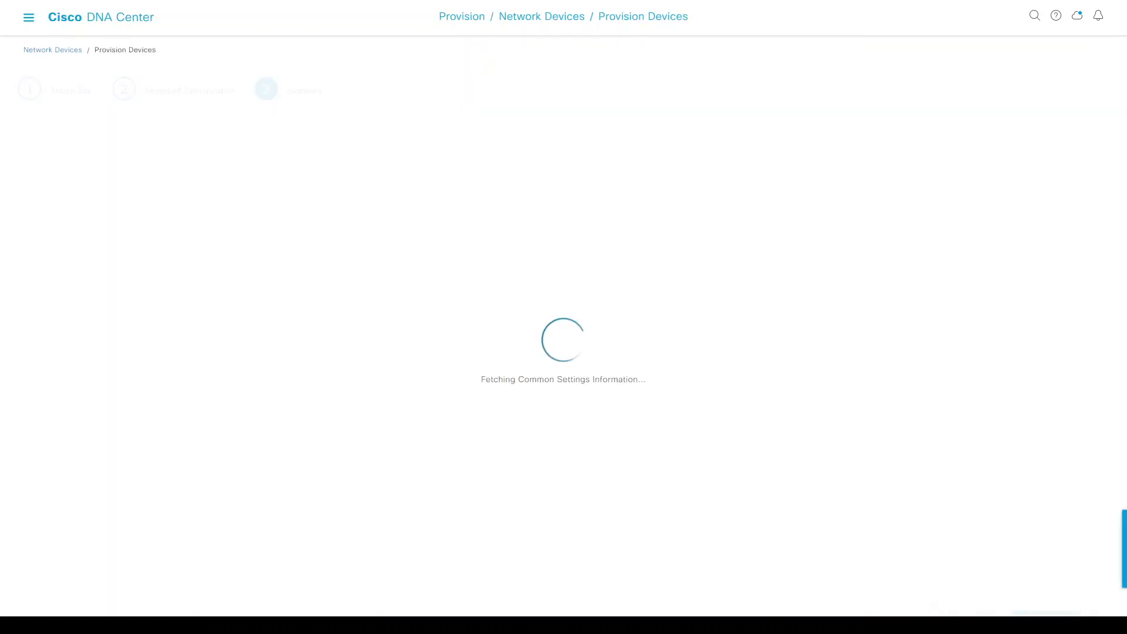
click(1044, 613)
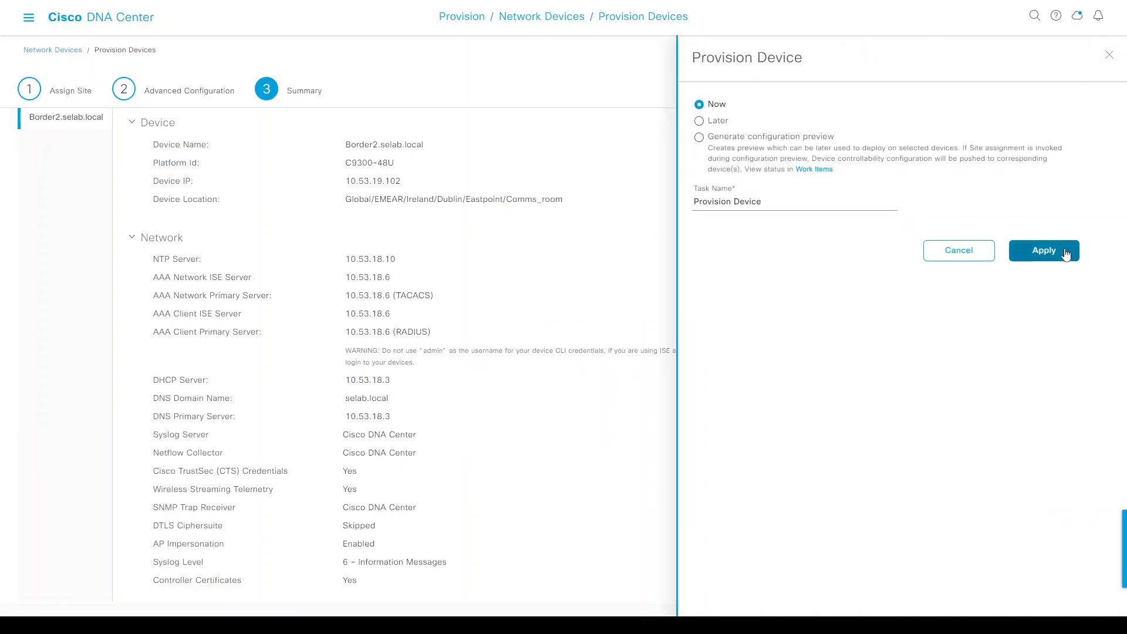
click(1066, 252)
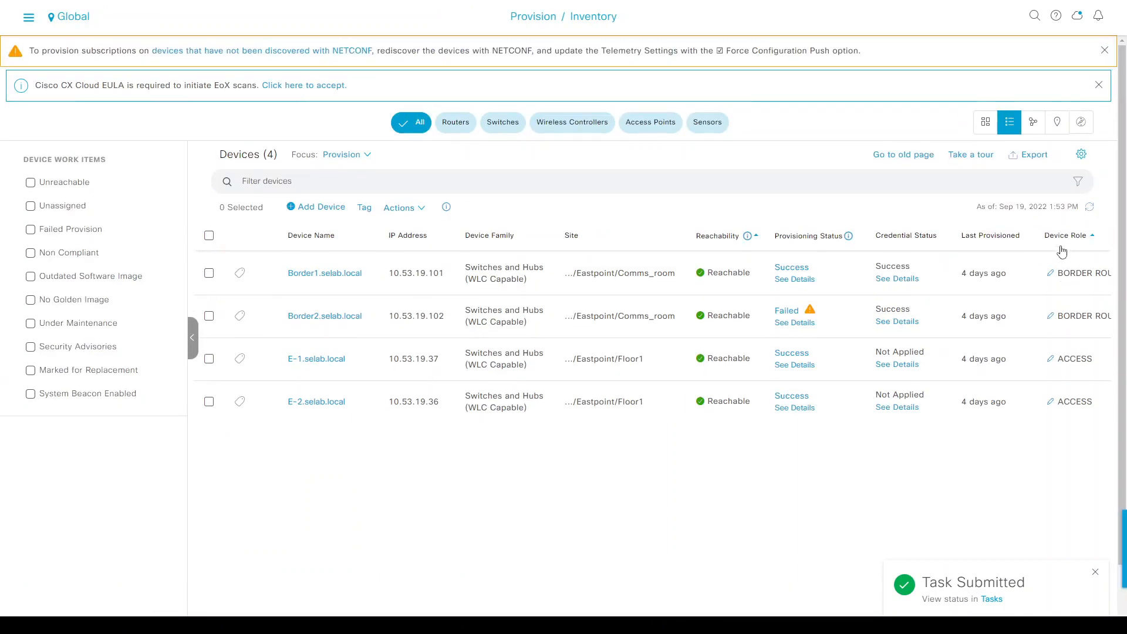
click(1091, 208)
click(793, 324)
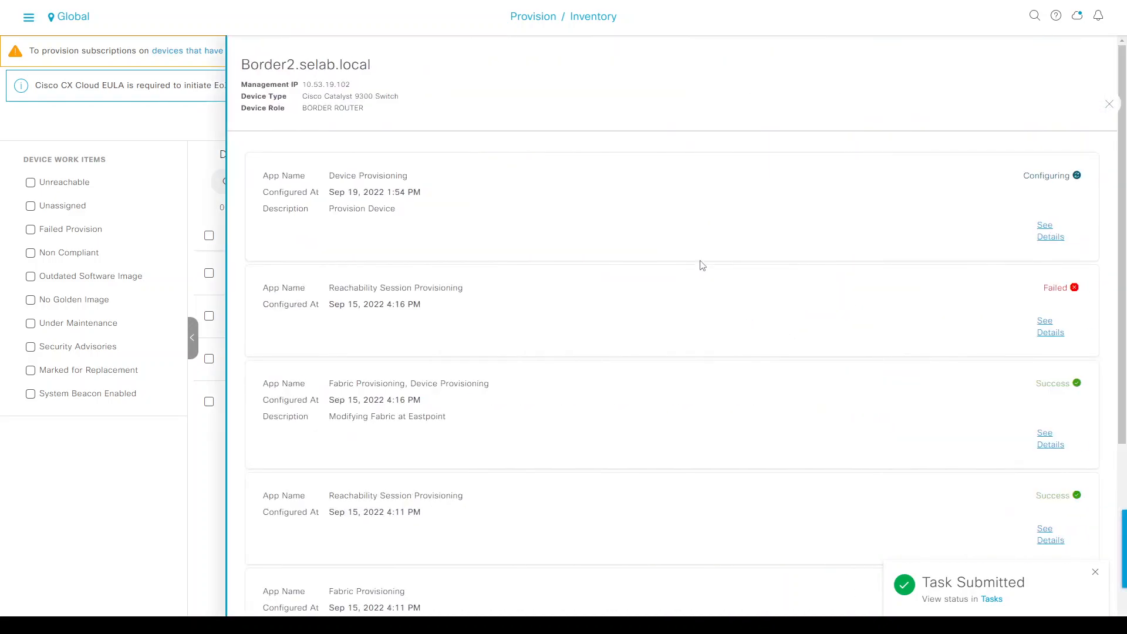
click(1044, 230)
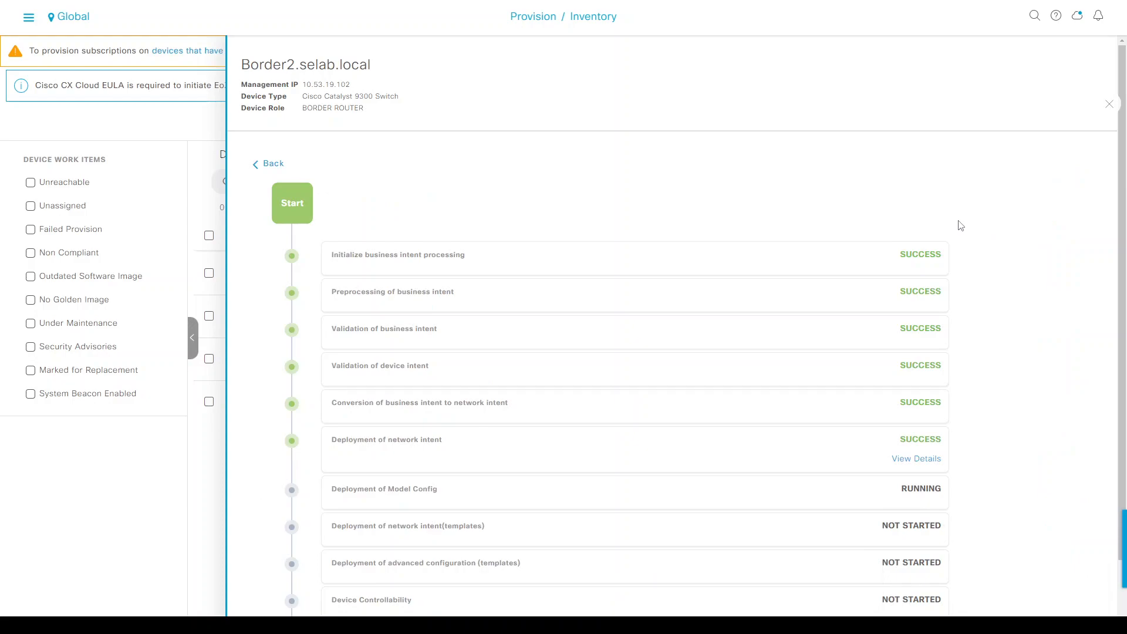
scroll(1001, 244, down, 2)
scroll(1006, 245, up, 2)
click(1109, 107)
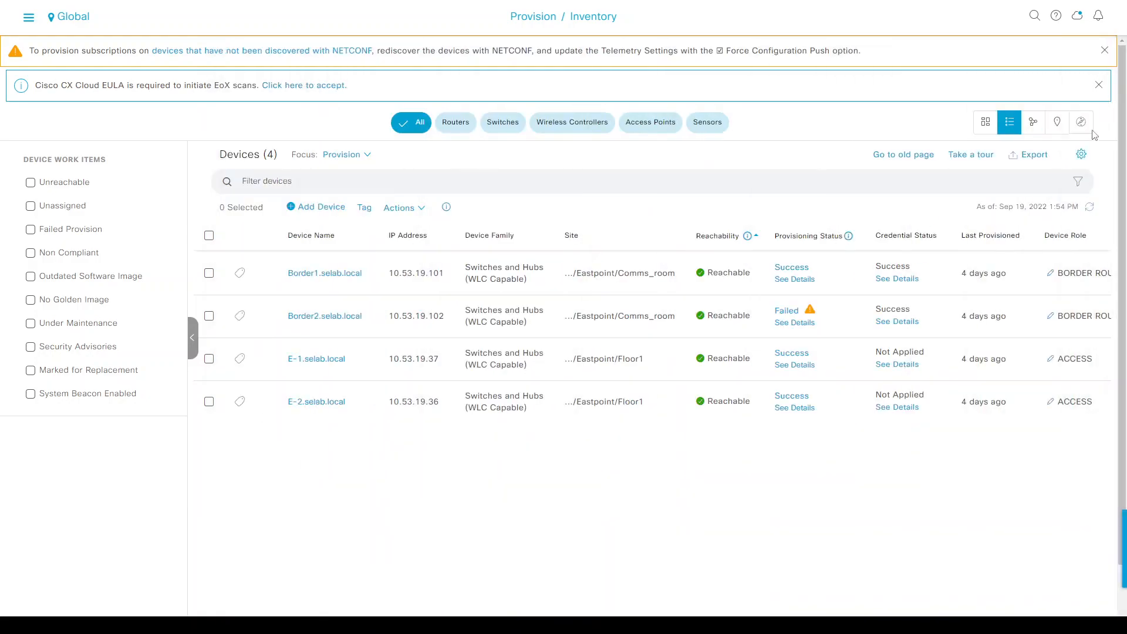
Refresh the table and open Border2's latest provisioning run, expanding the Device Controllability results.
click(1090, 210)
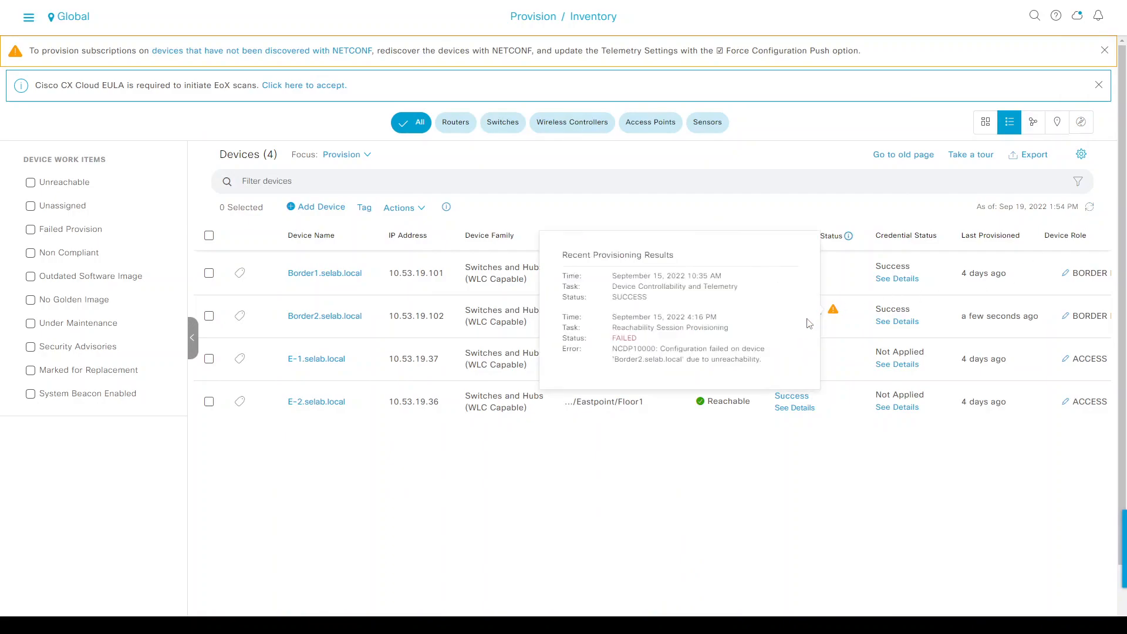
click(801, 330)
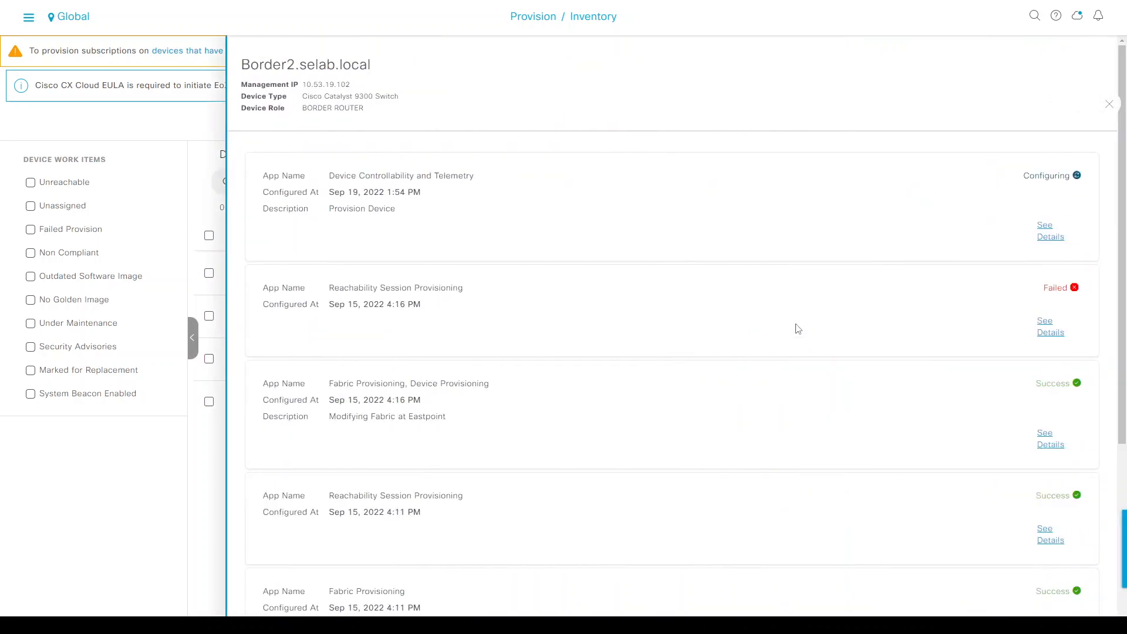
click(1049, 227)
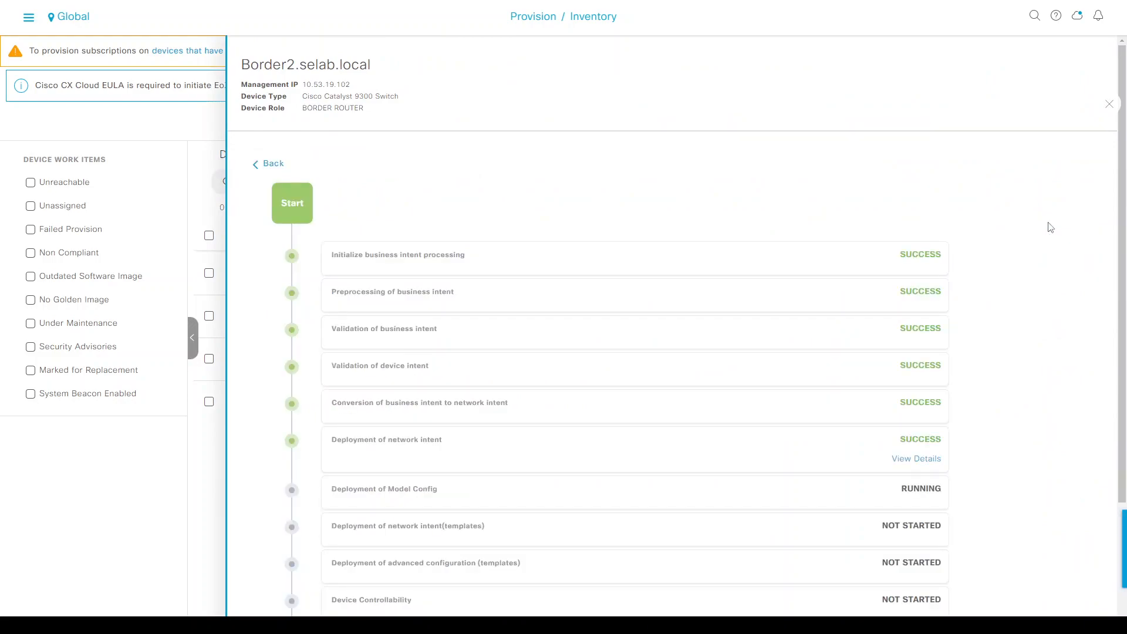
scroll(1048, 272, down, 3)
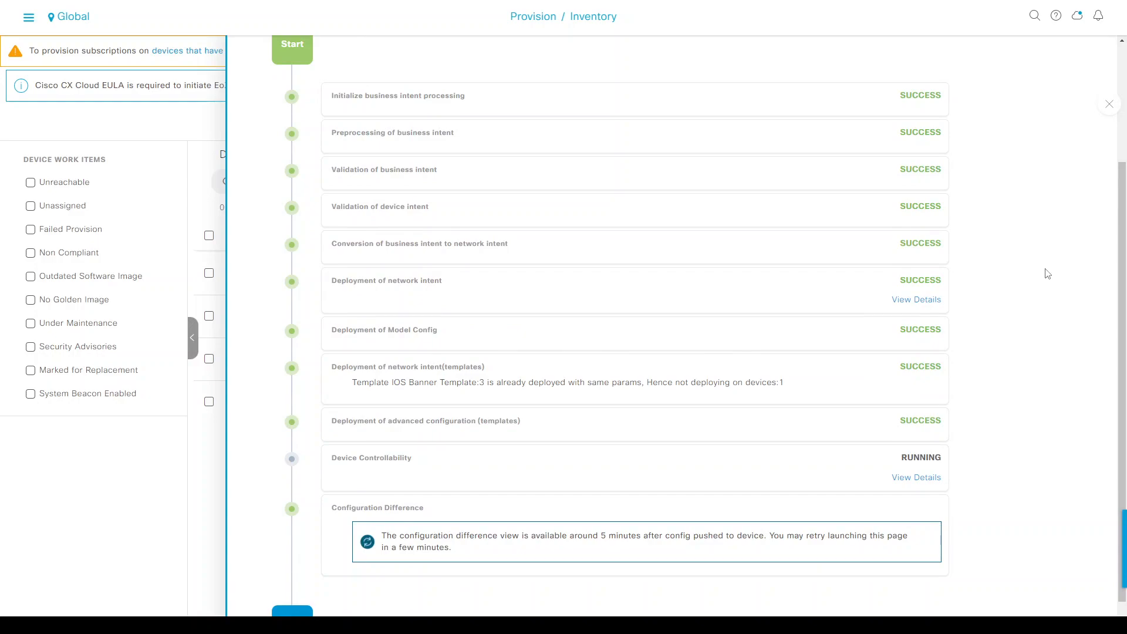
scroll(682, 493, down, 1)
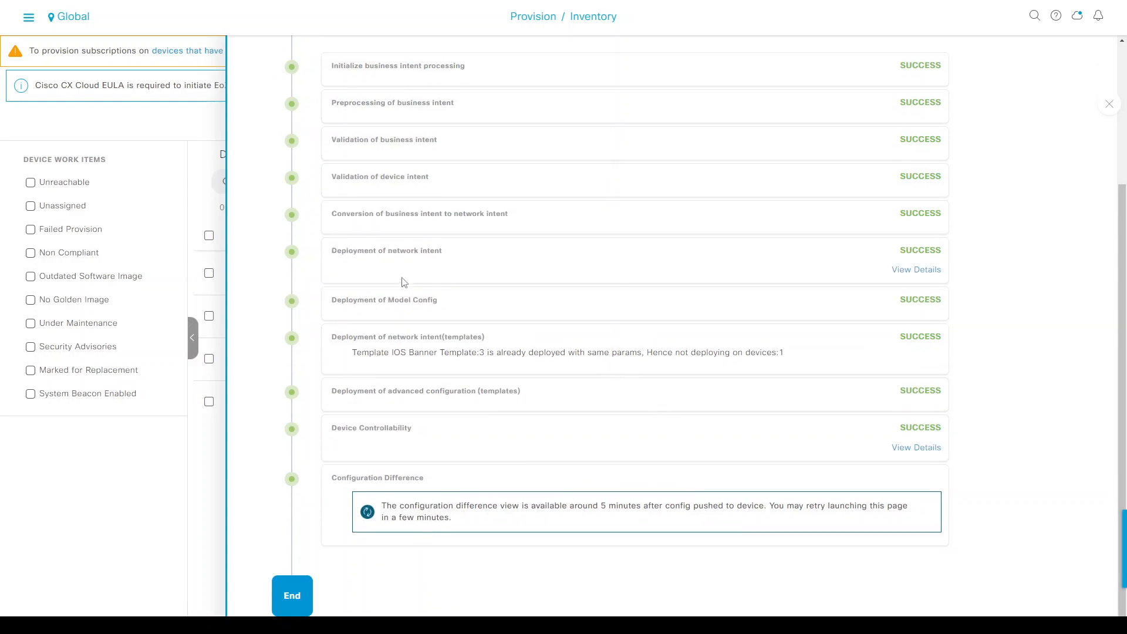
click(903, 451)
Check that the remaining provisioning steps all report SUCCESS, then close the details panel.
scroll(782, 374, down, 13)
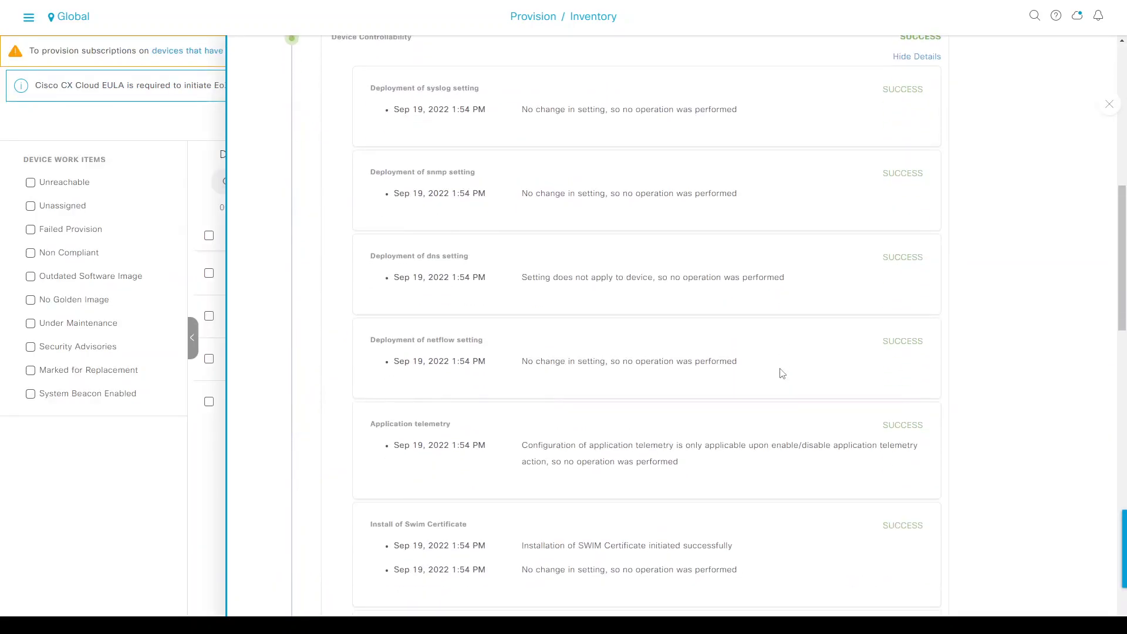
scroll(783, 373, down, 3)
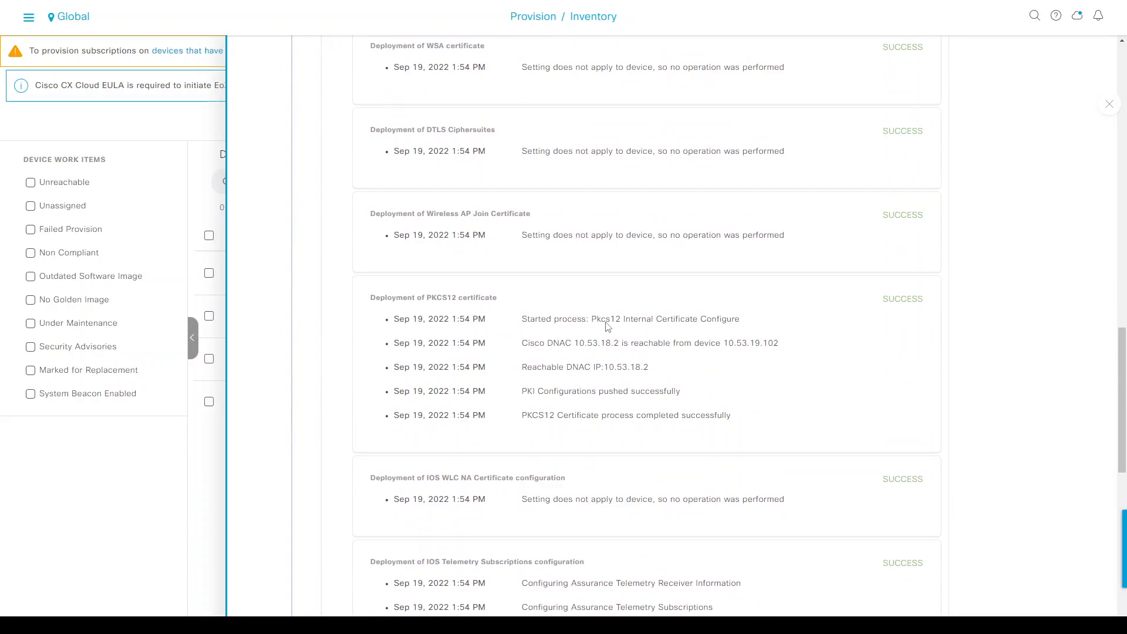
scroll(605, 322, down, 3)
drag(588, 392, 668, 417)
scroll(776, 382, down, 6)
scroll(777, 381, up, 20)
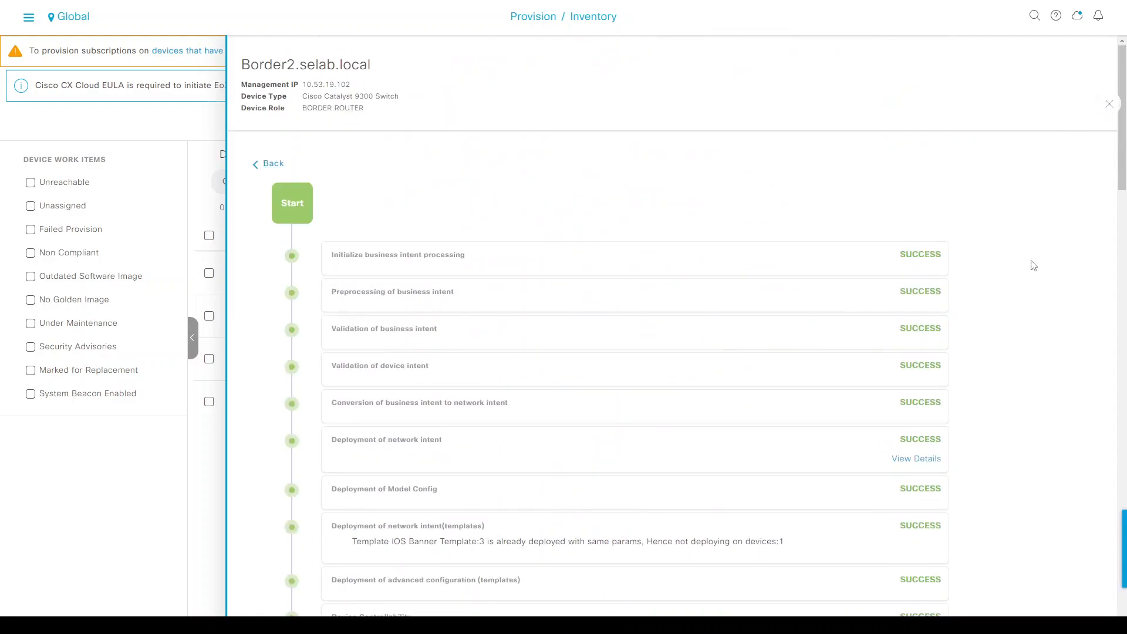
scroll(1044, 251, down, 20)
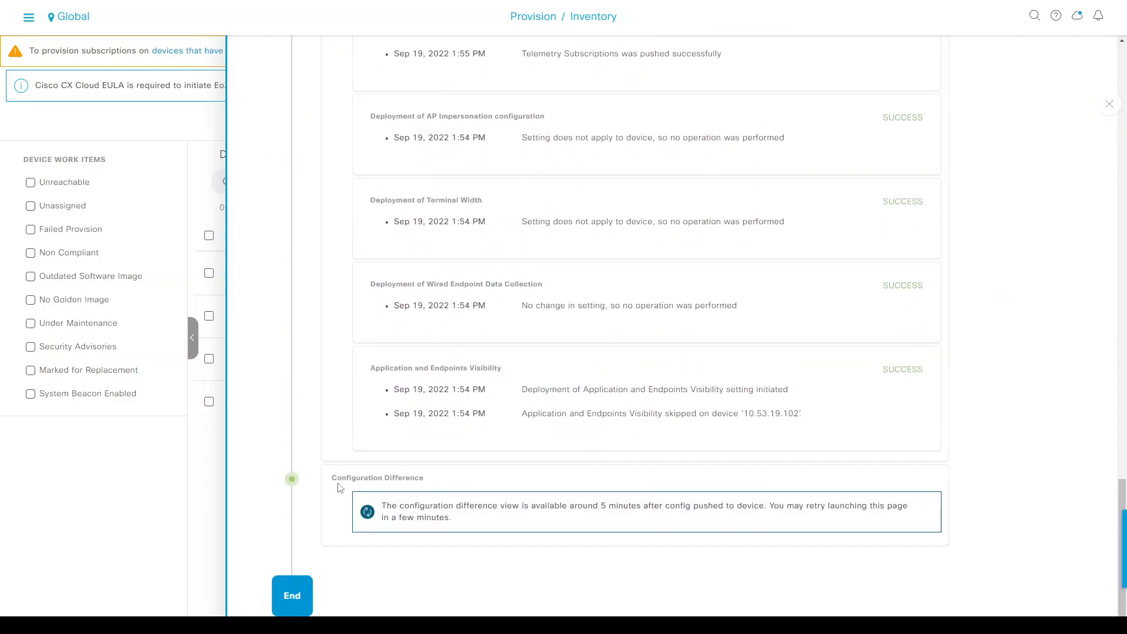
drag(360, 478, 416, 477)
scroll(705, 438, up, 11)
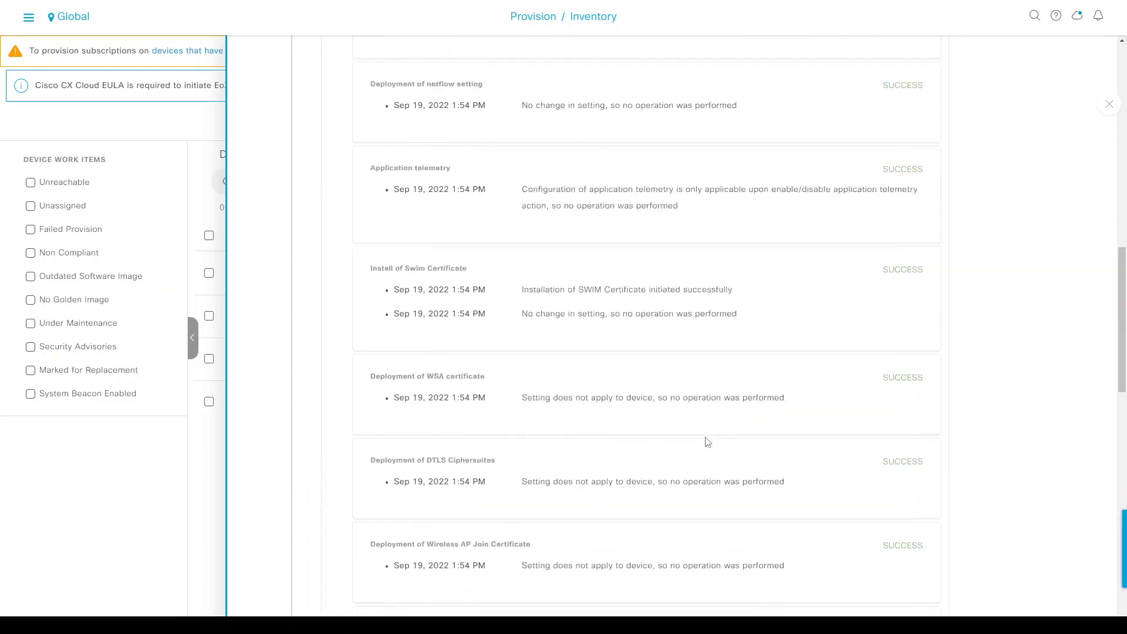
scroll(707, 441, up, 15)
click(1111, 106)
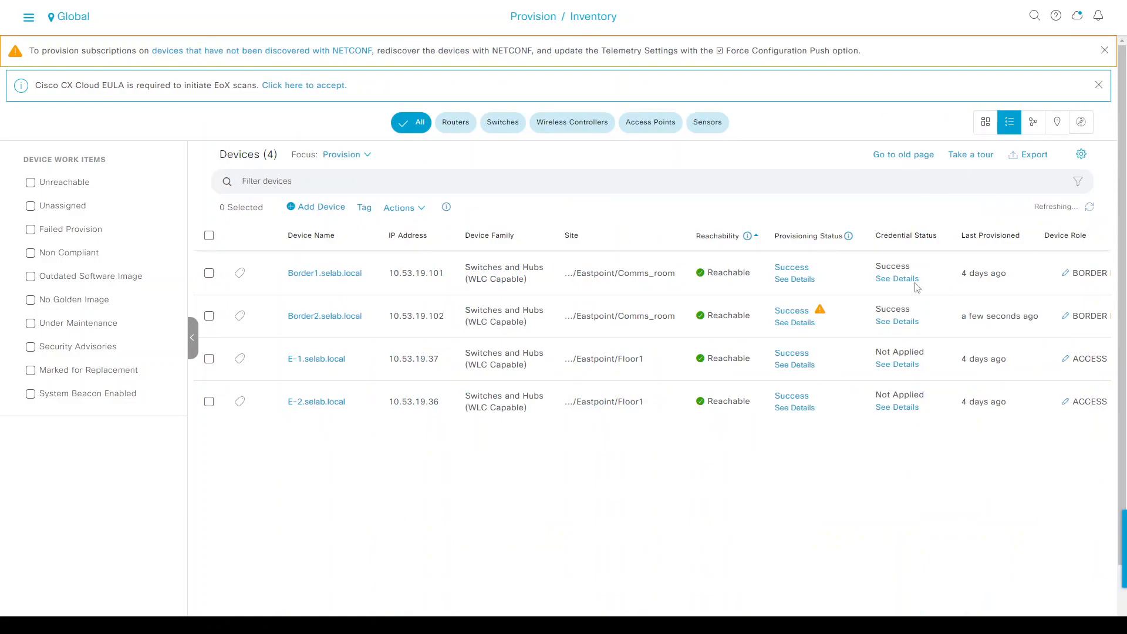
View the Border1, Border2, E-1 and E-2 topology, return to the list, and open the main menu.
mouse_move(820, 315)
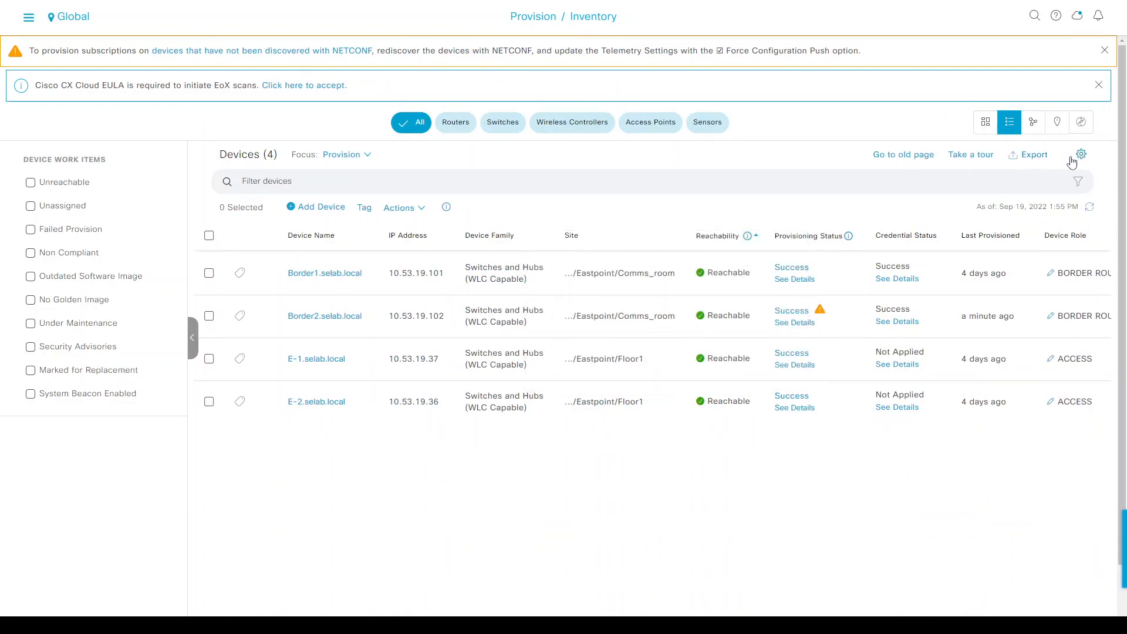
click(1033, 125)
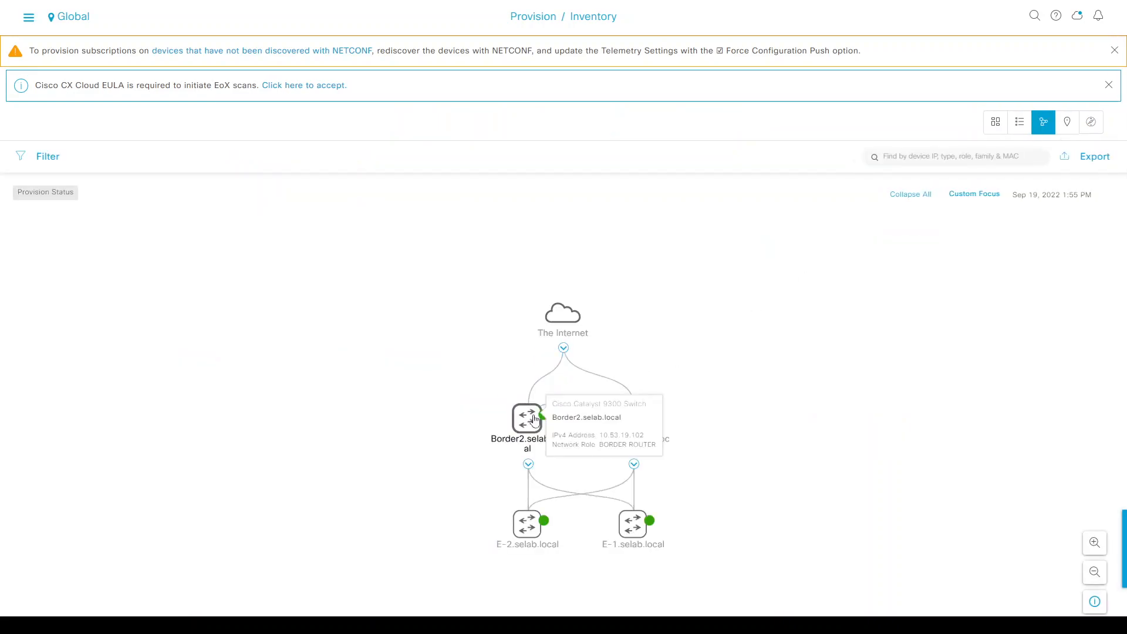
click(1021, 124)
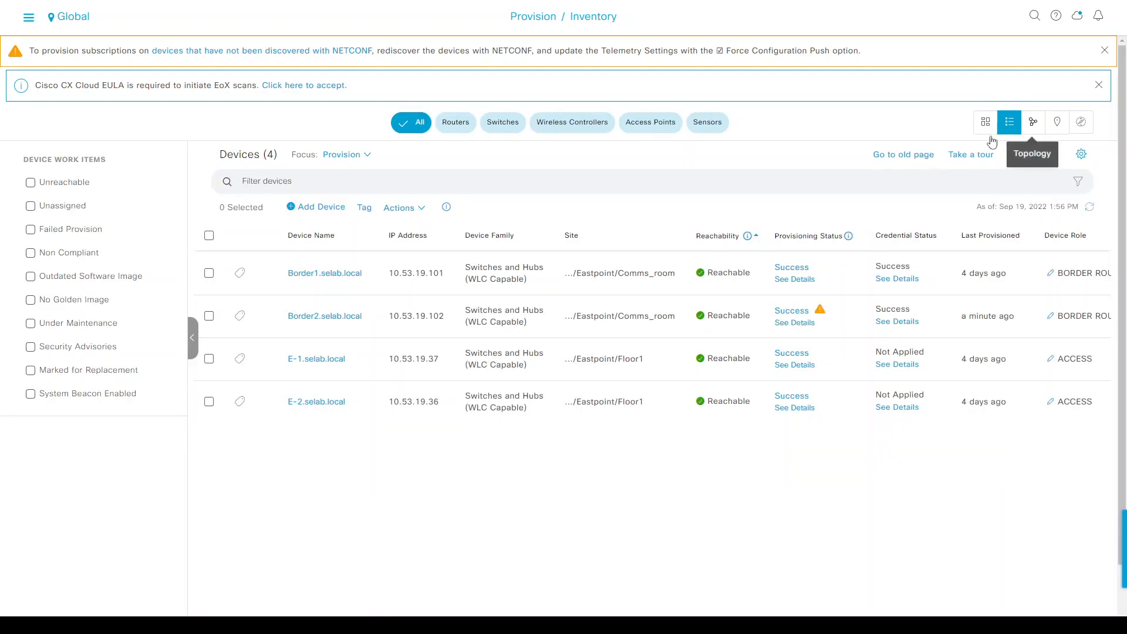
click(28, 17)
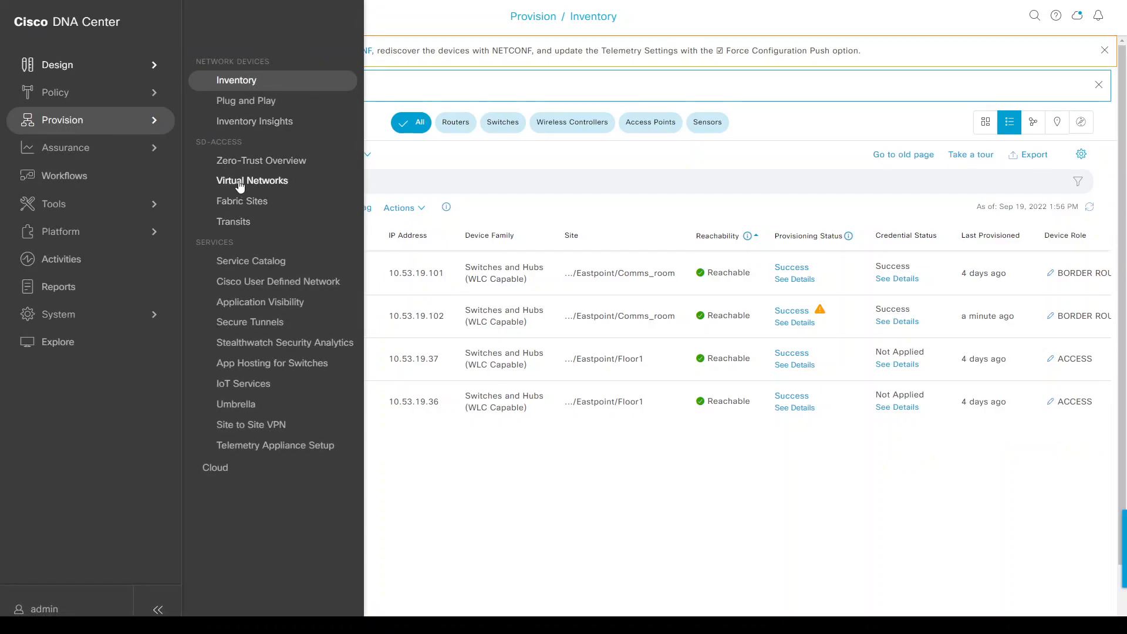
Open SD-Access Transits showing IP-Transit (ASN 65001) and discard a draft IP-based BGP transit.
click(223, 226)
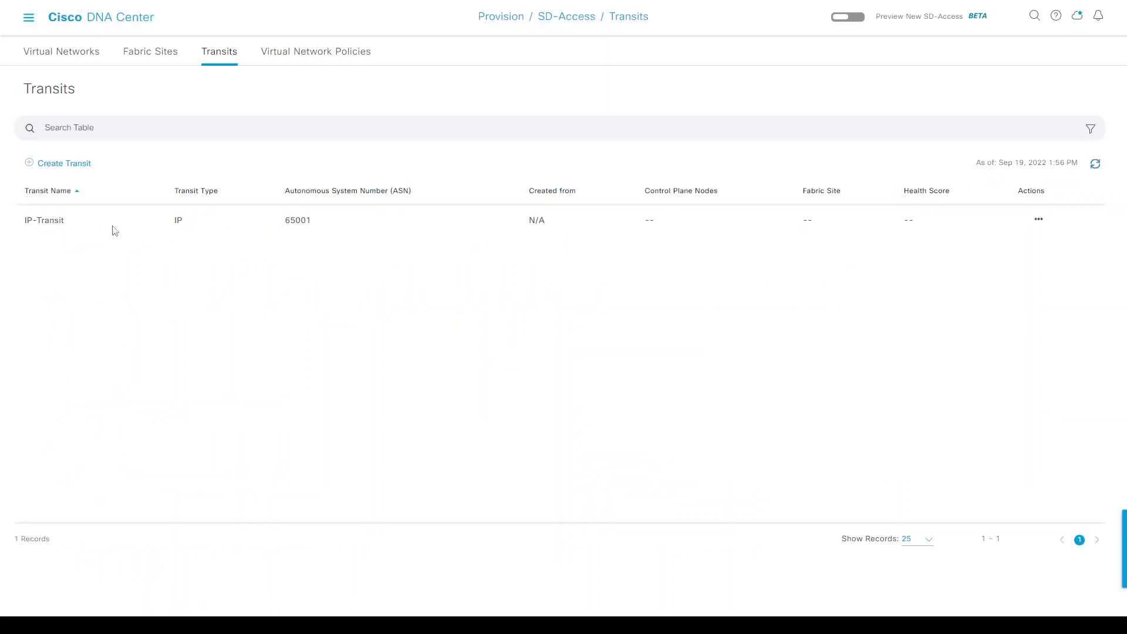
click(53, 171)
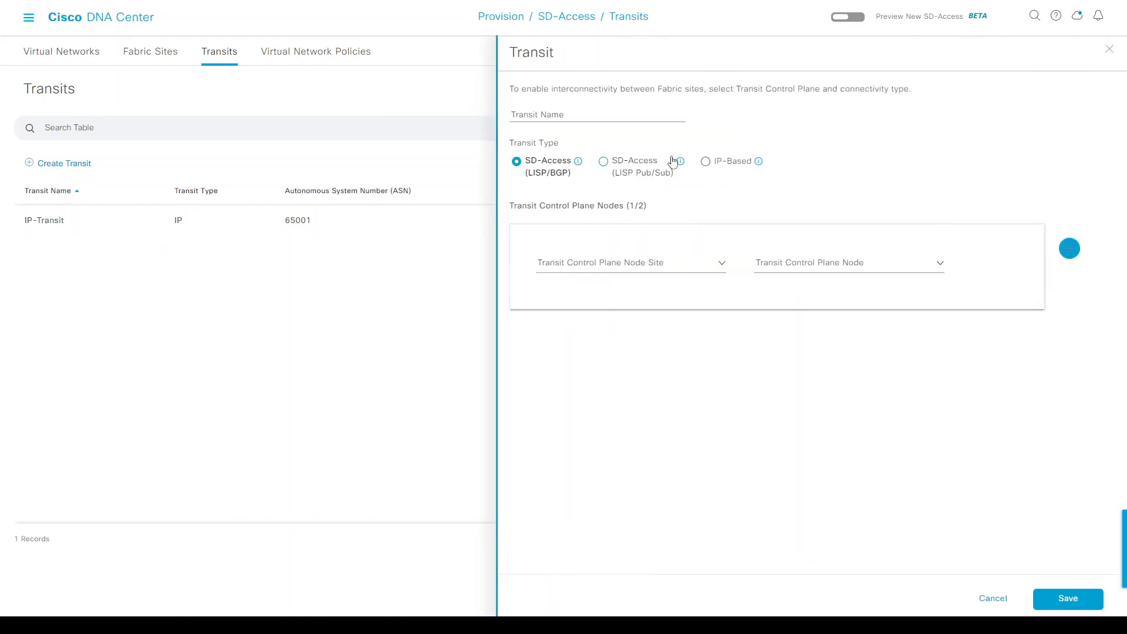
click(706, 162)
click(531, 206)
click(530, 231)
click(546, 248)
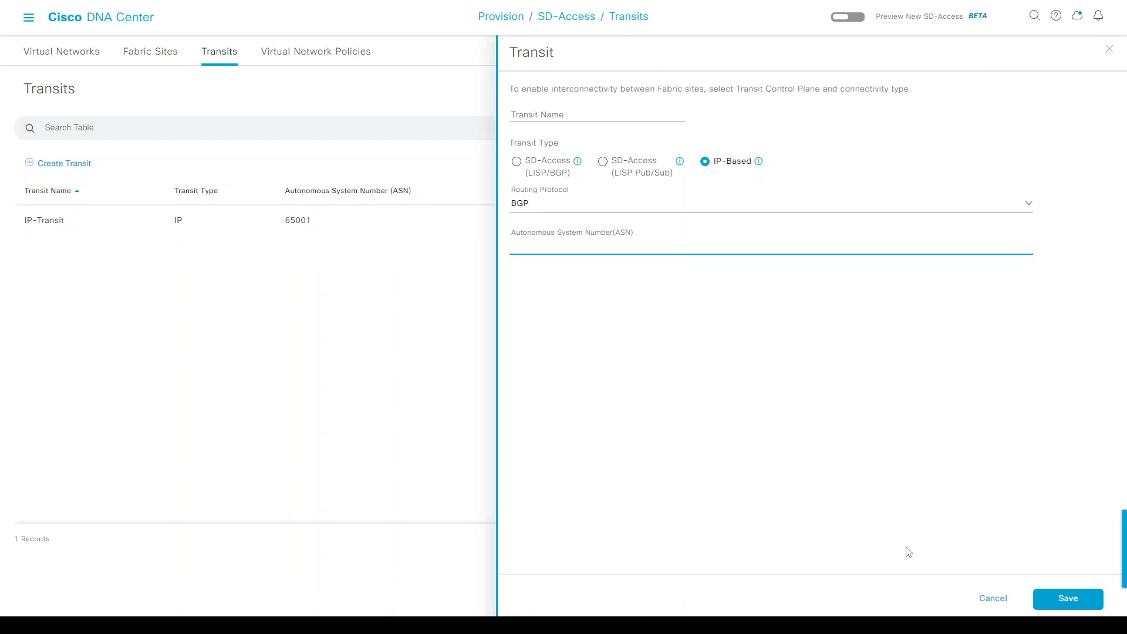
click(982, 599)
drag(46, 221, 85, 222)
click(292, 225)
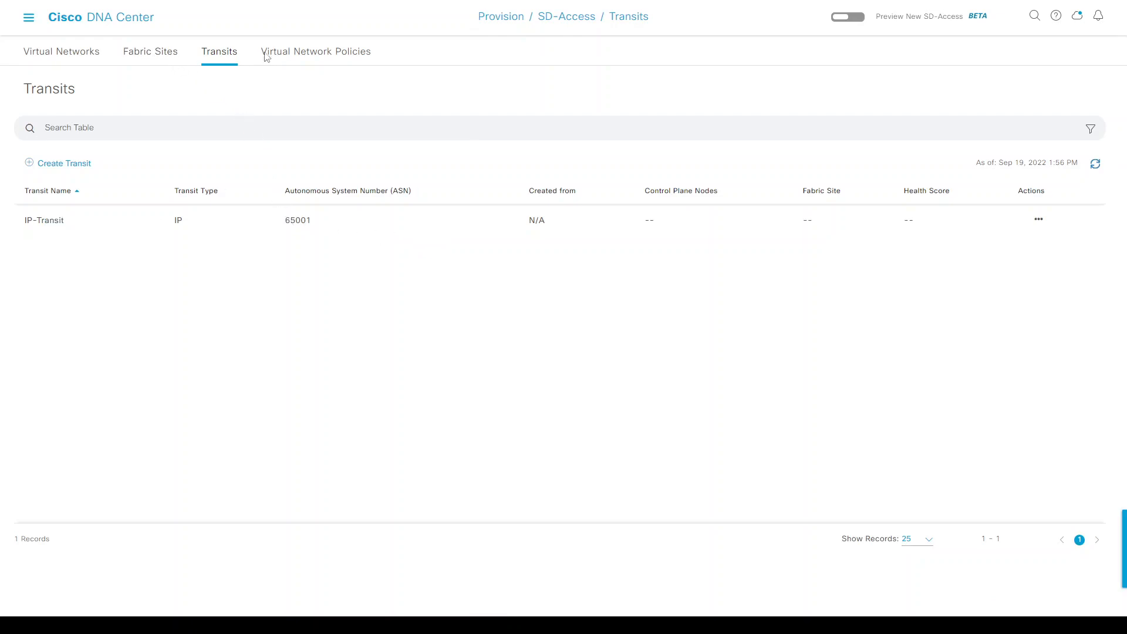
Start a new virtual network policy named 'corp' from the Virtual Network Policies tab.
click(301, 56)
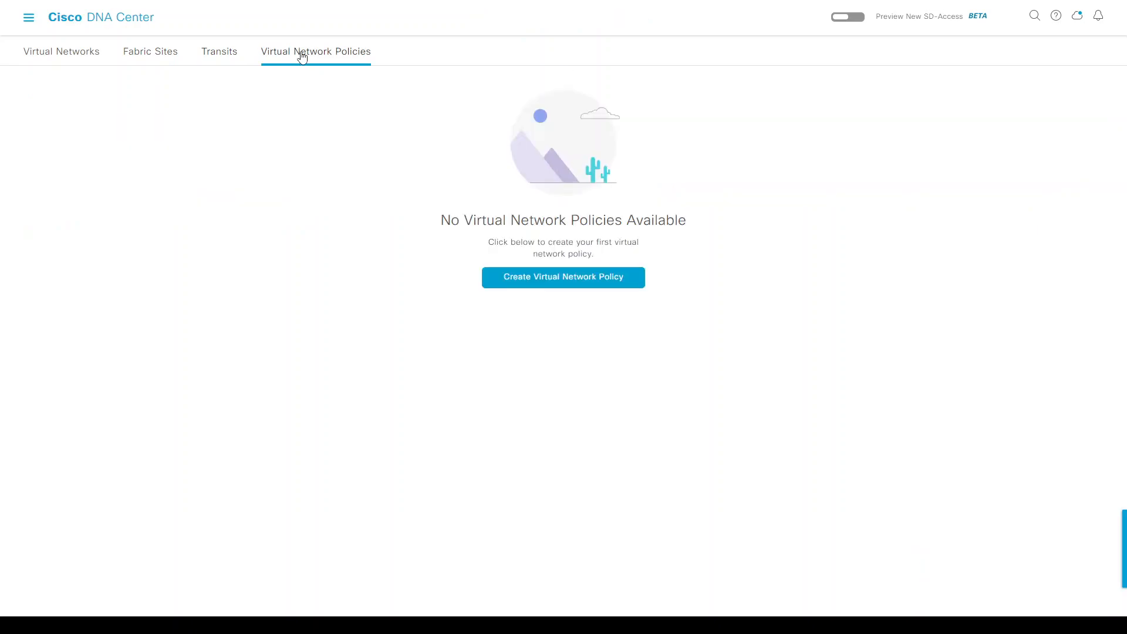
click(541, 284)
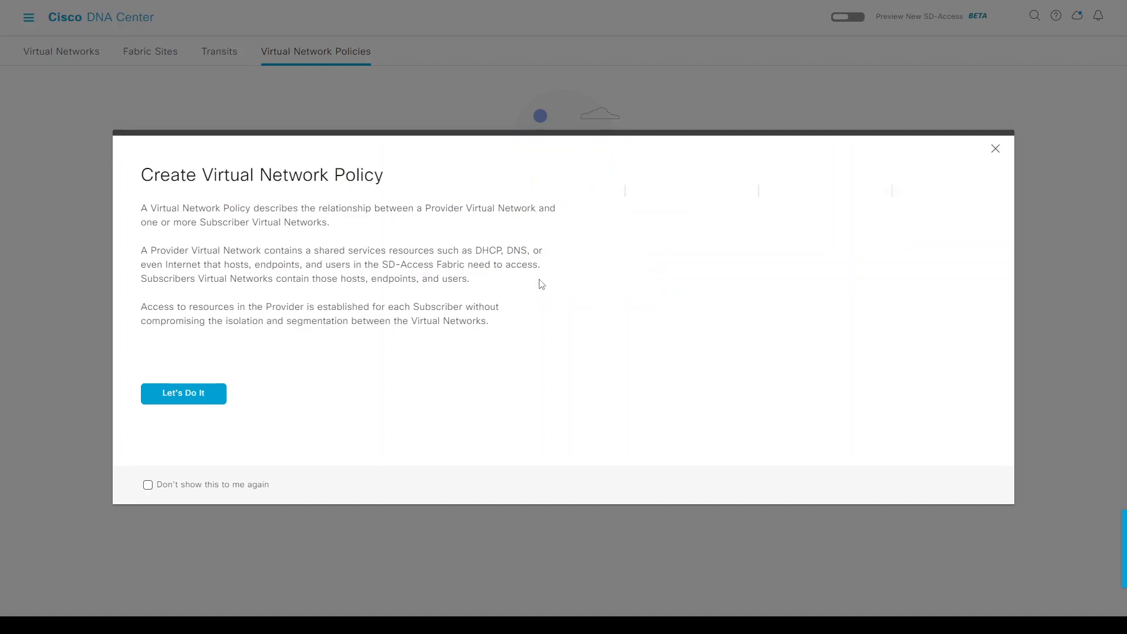
click(184, 396)
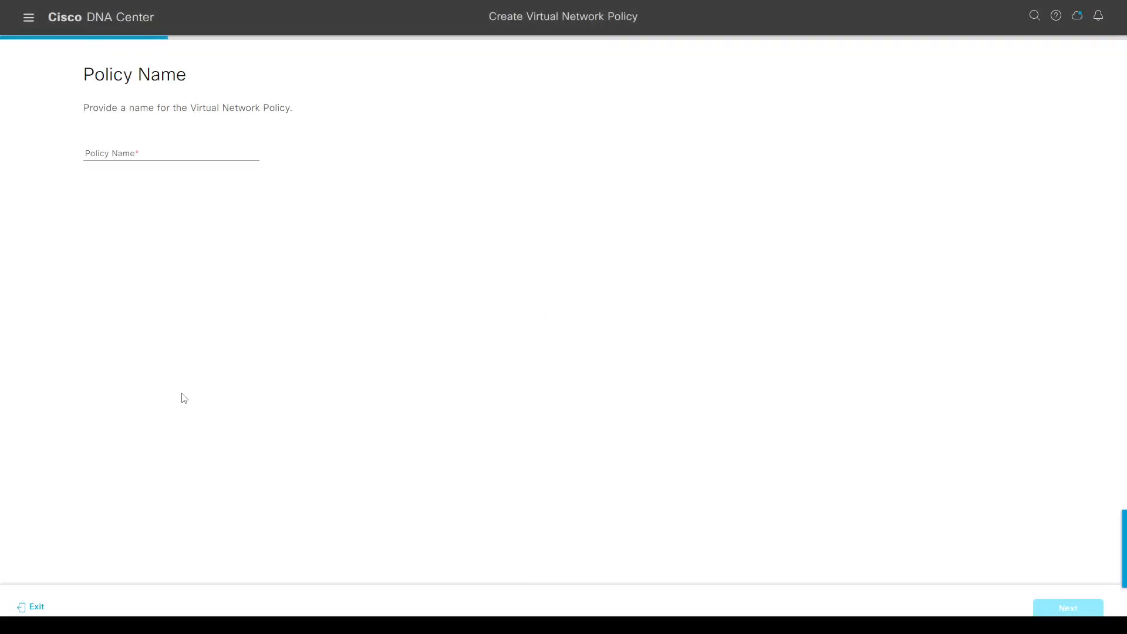
click(166, 150)
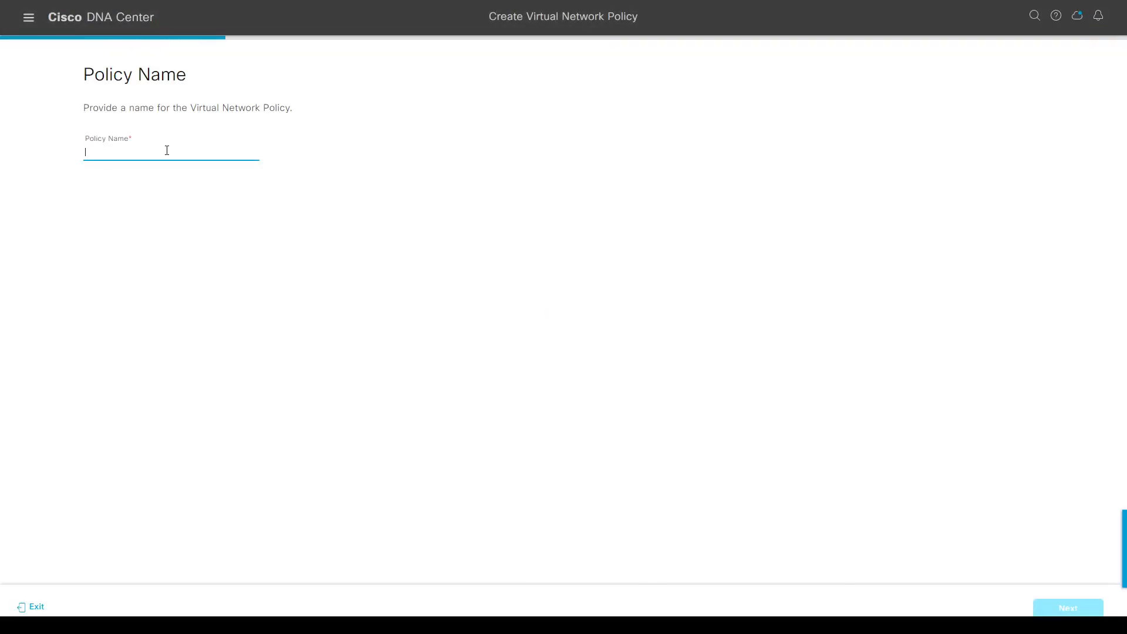
text(corp)
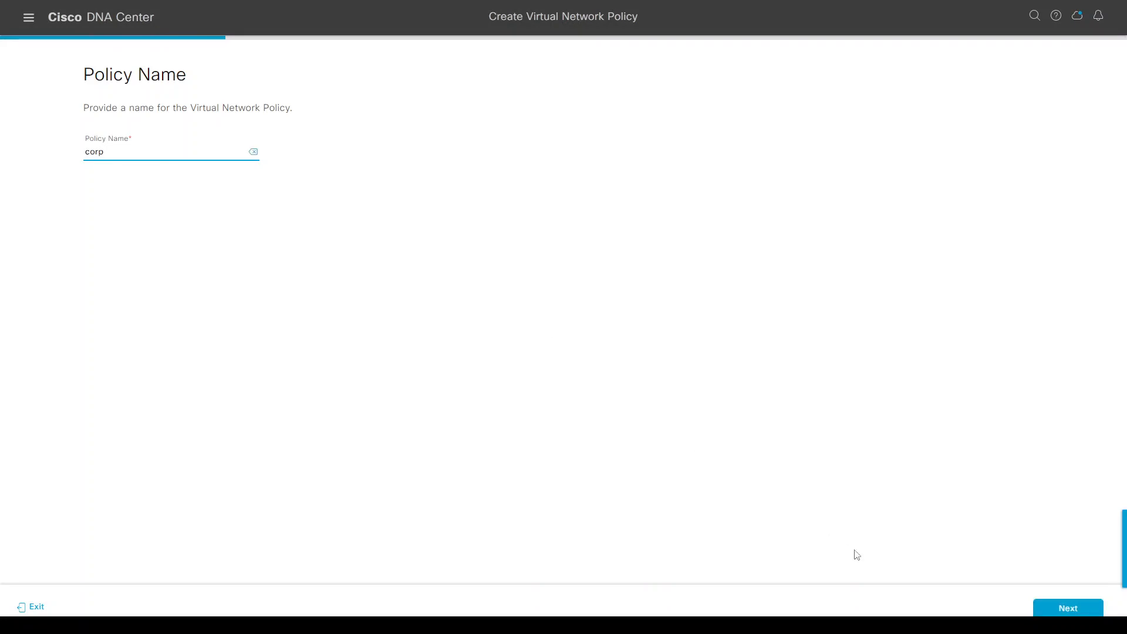
click(1066, 607)
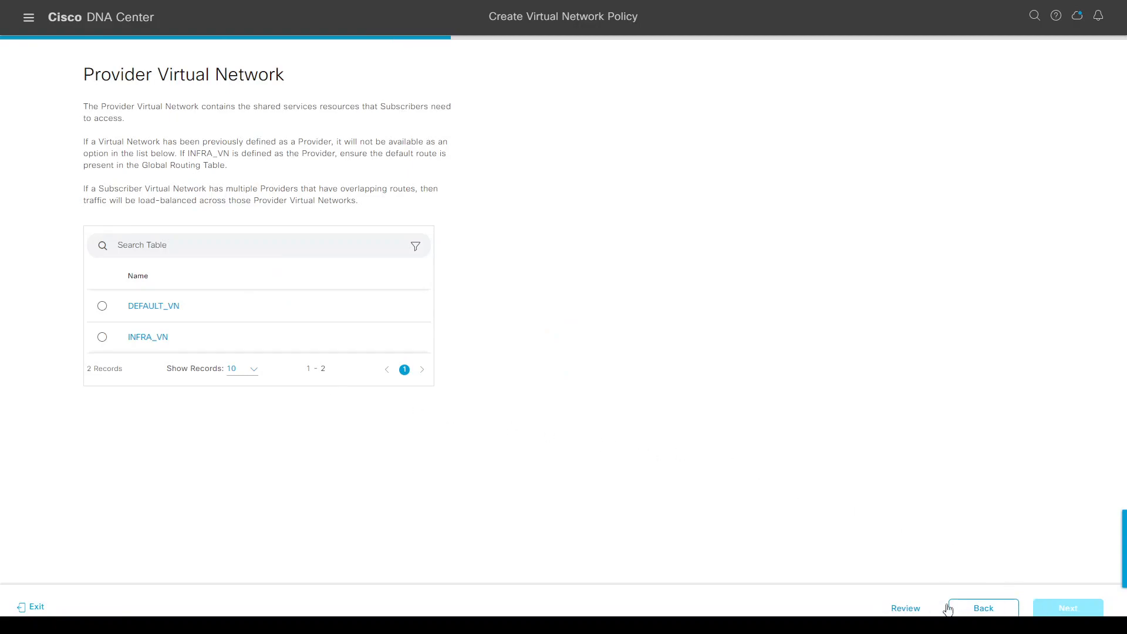
Review the draft policy settings, go back, and exit the workflow without saving.
click(909, 607)
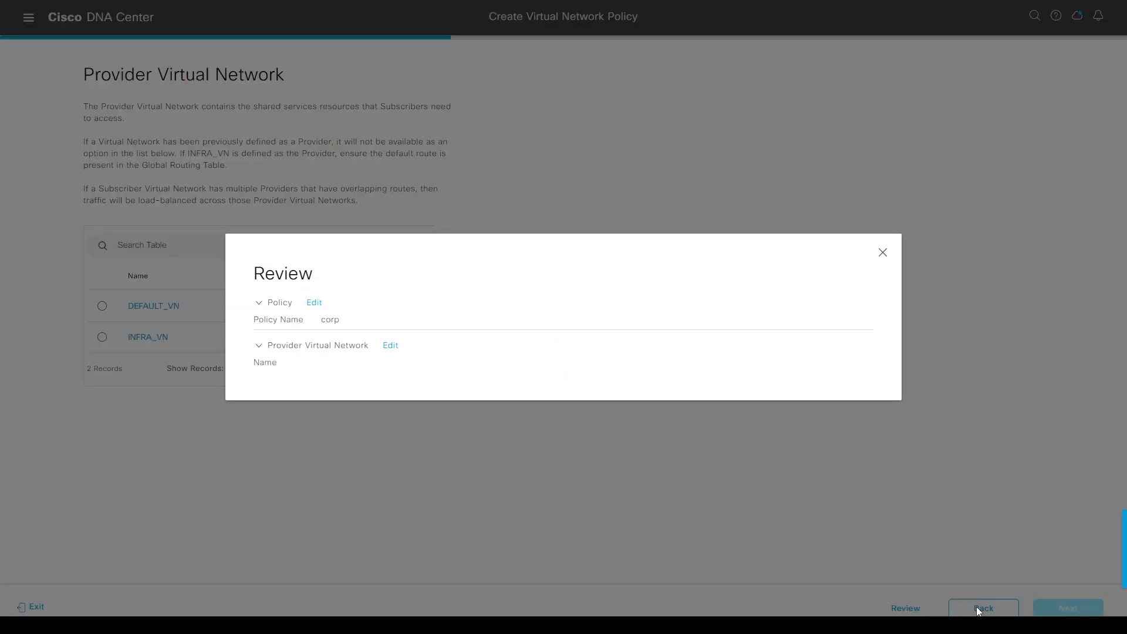
click(881, 254)
click(969, 604)
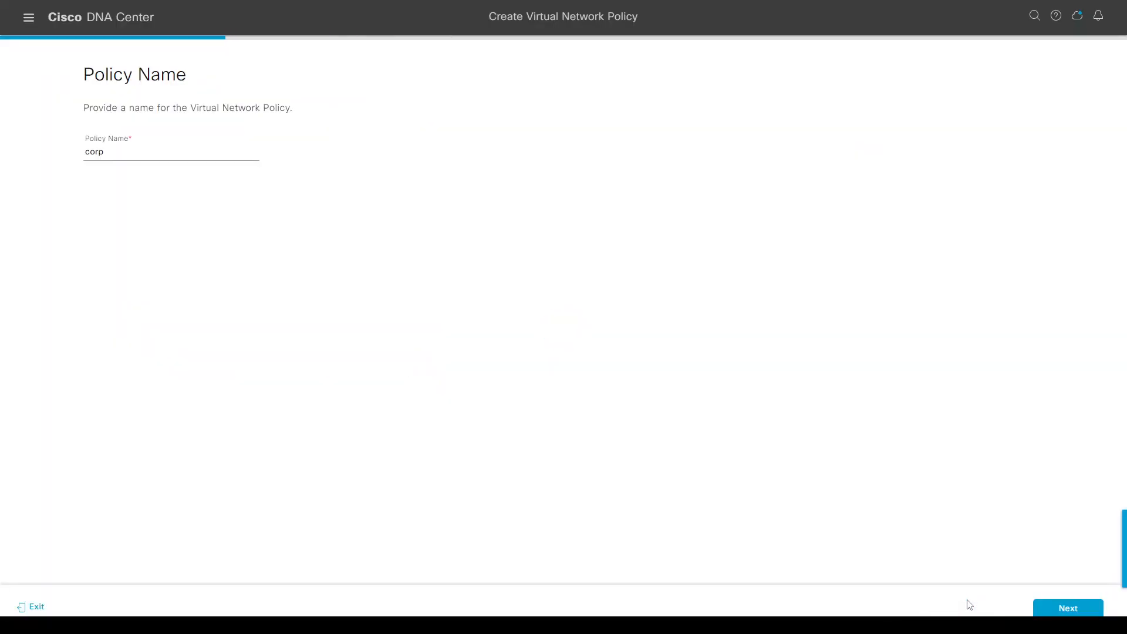
click(36, 608)
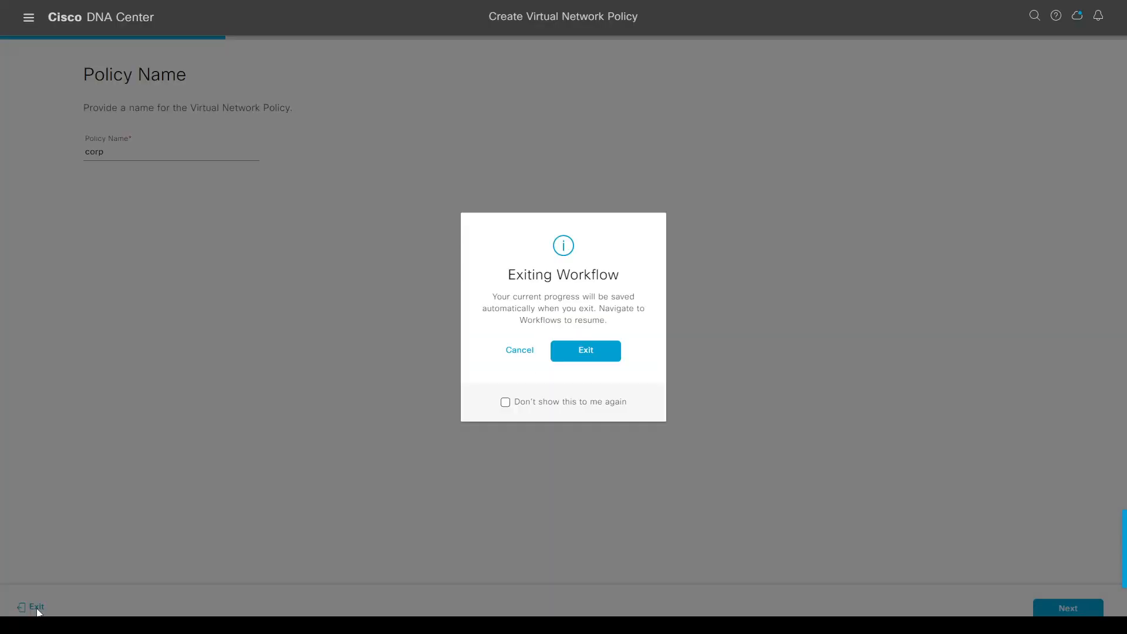
click(591, 351)
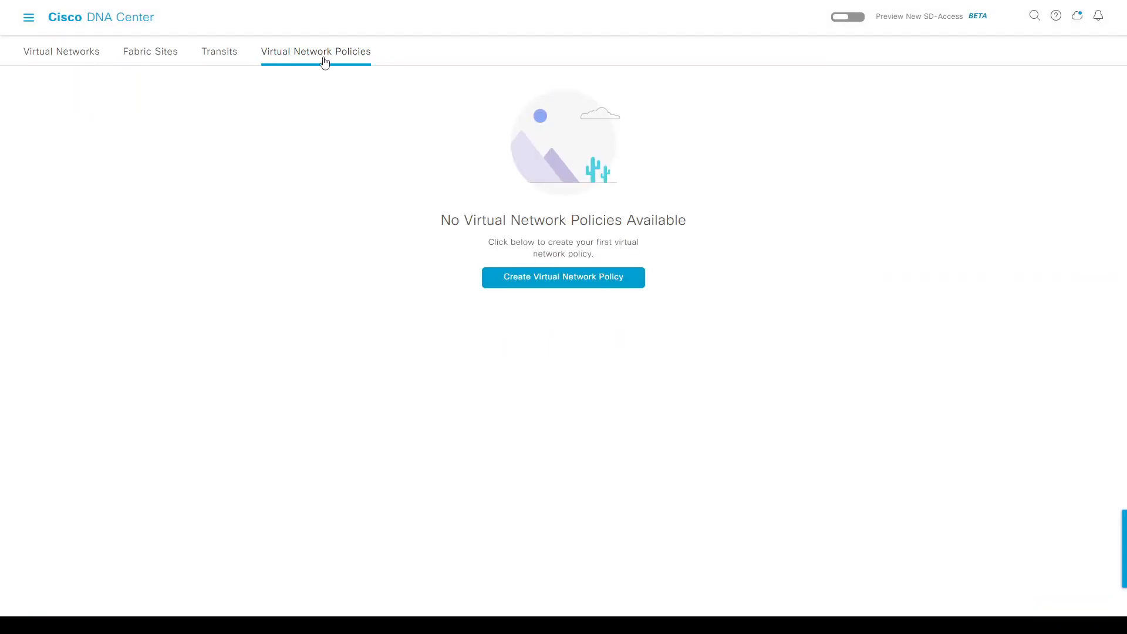
click(53, 59)
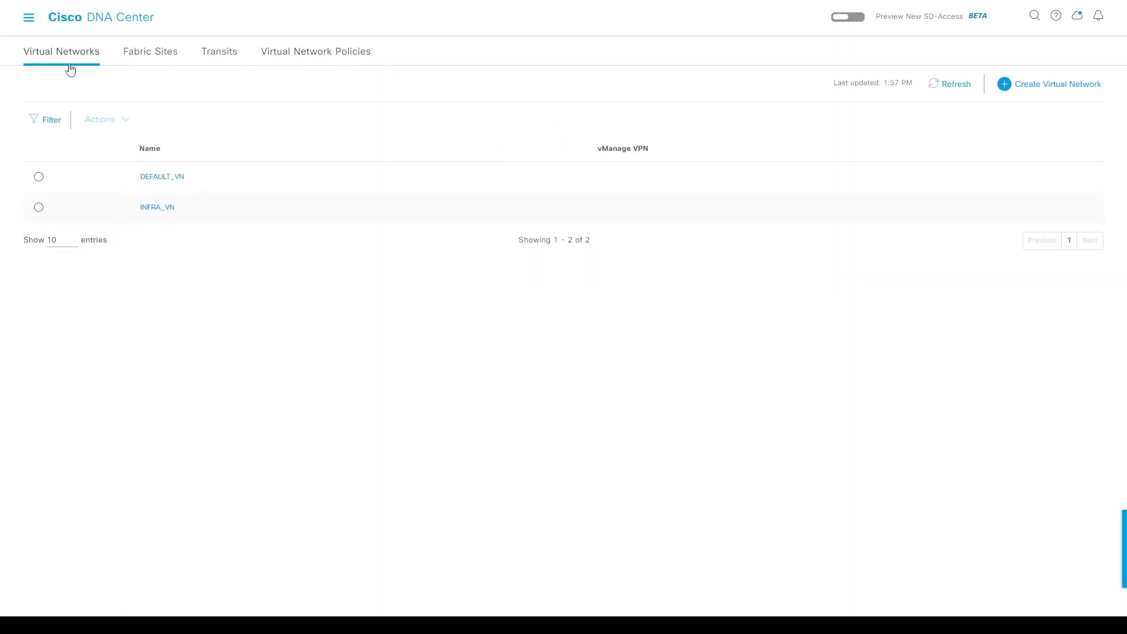
click(1016, 84)
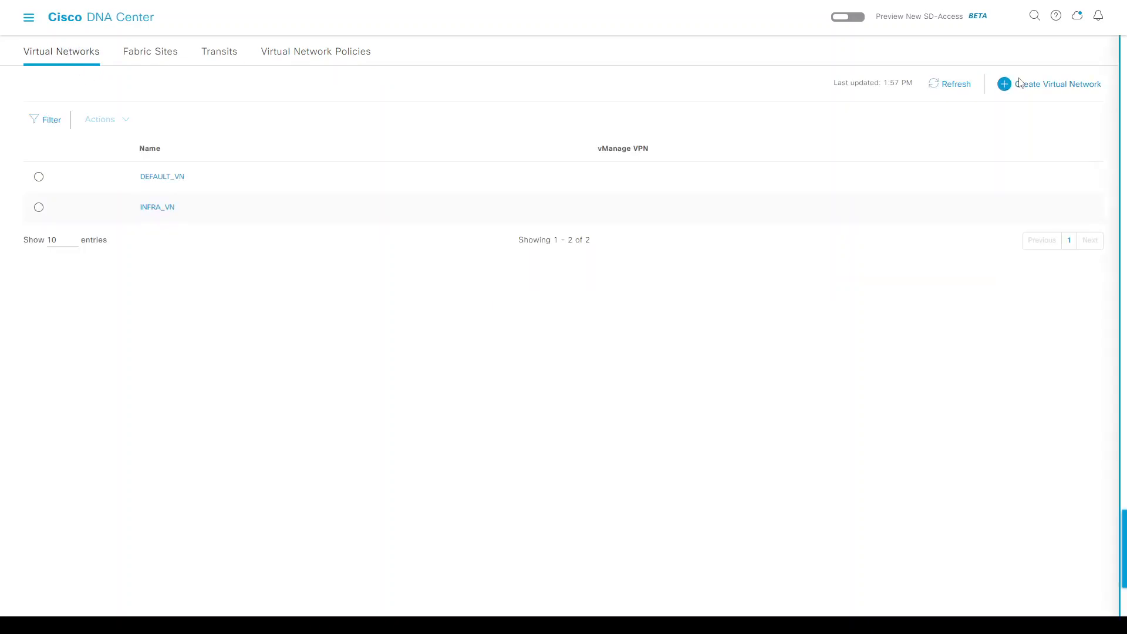
click(867, 118)
text(corp)
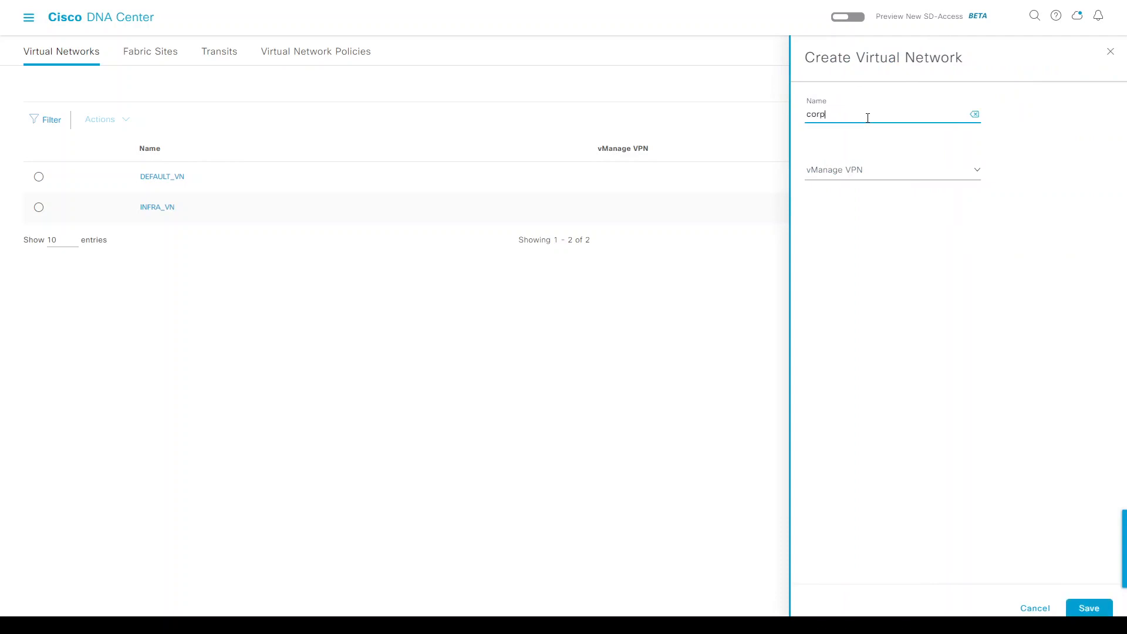
click(1088, 608)
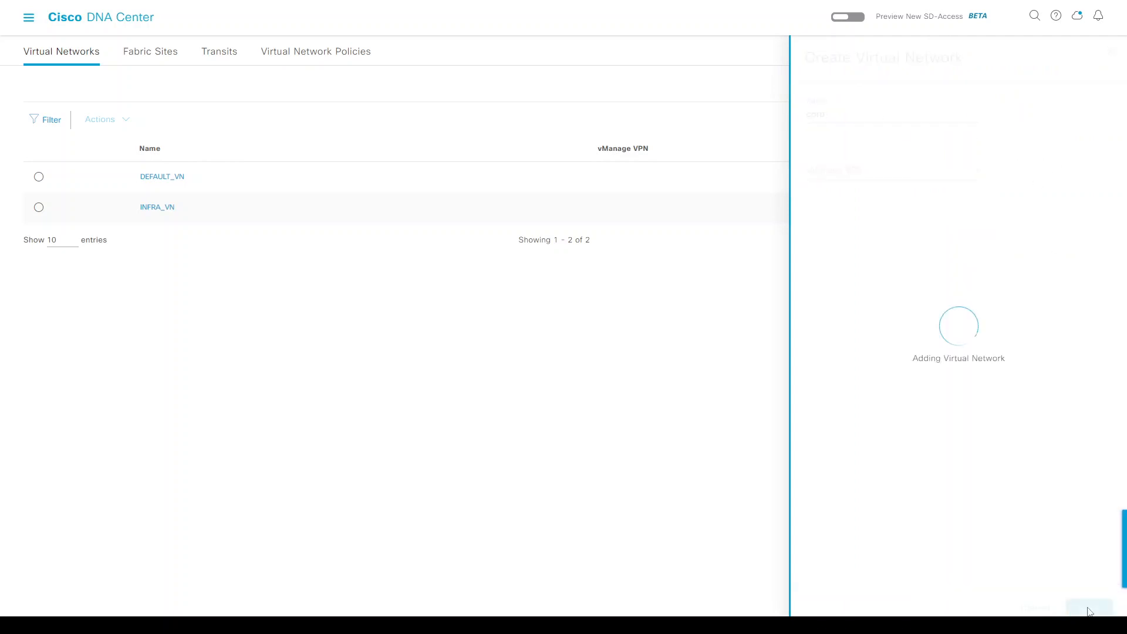
click(1042, 88)
click(841, 121)
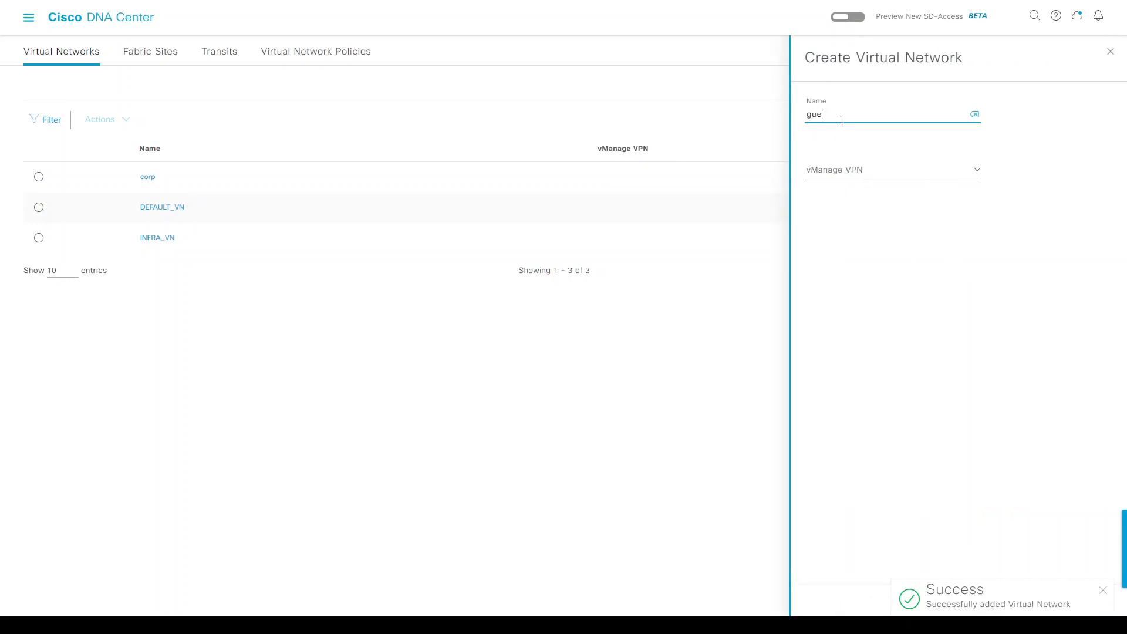
click(1102, 590)
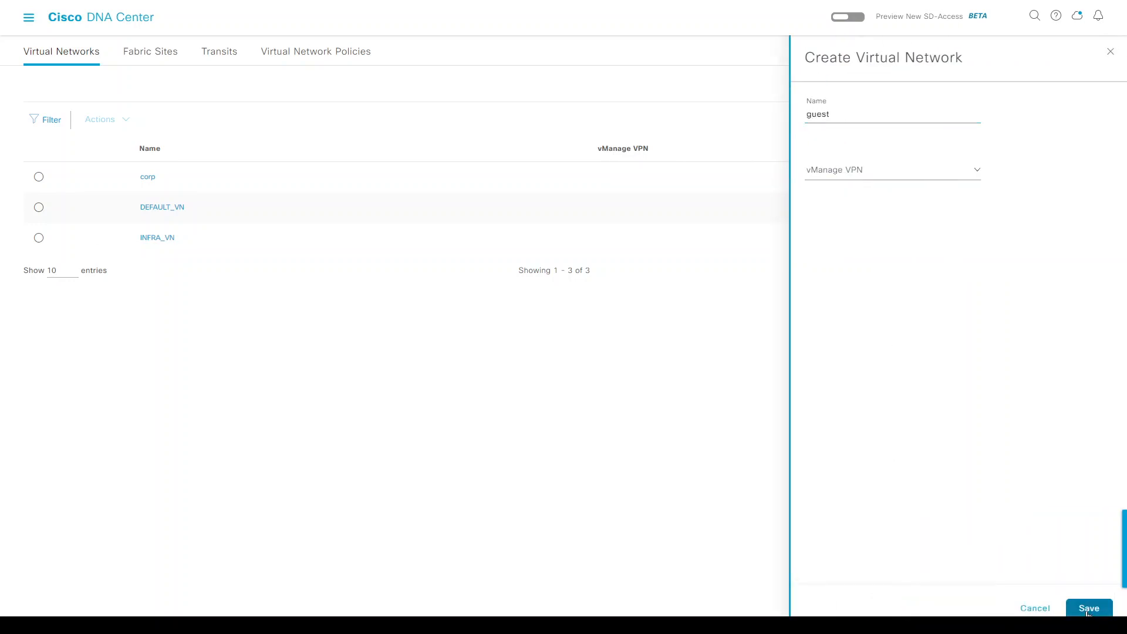
click(1088, 607)
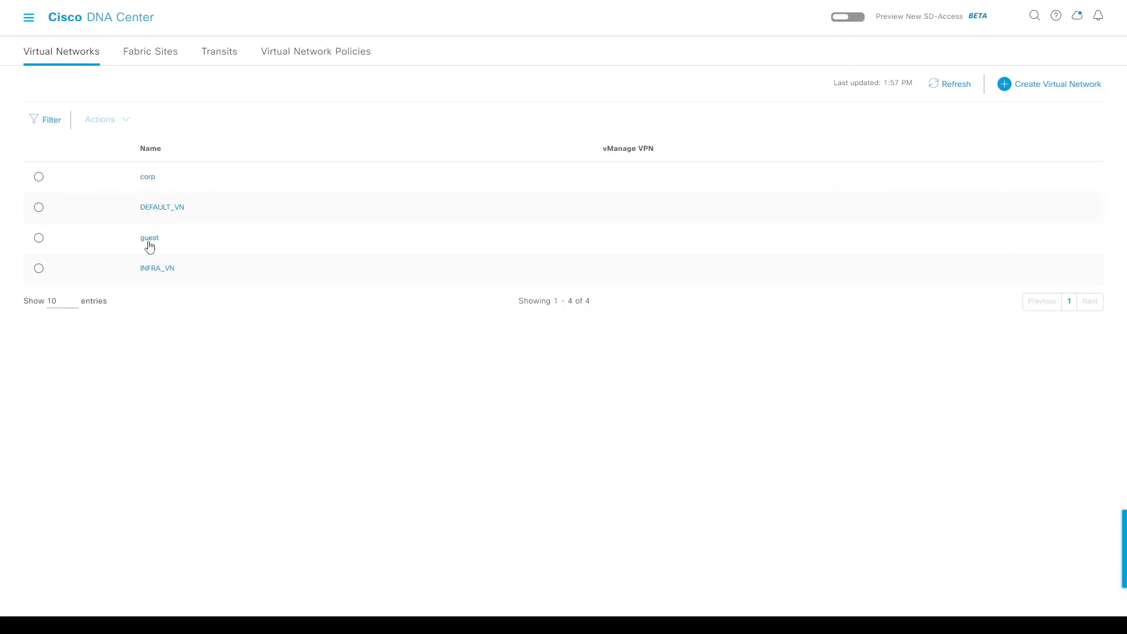
Delete the Eastpoint fabric site from Fabric Sites, then start Create Fabric Sites and Fabric Zones.
click(149, 60)
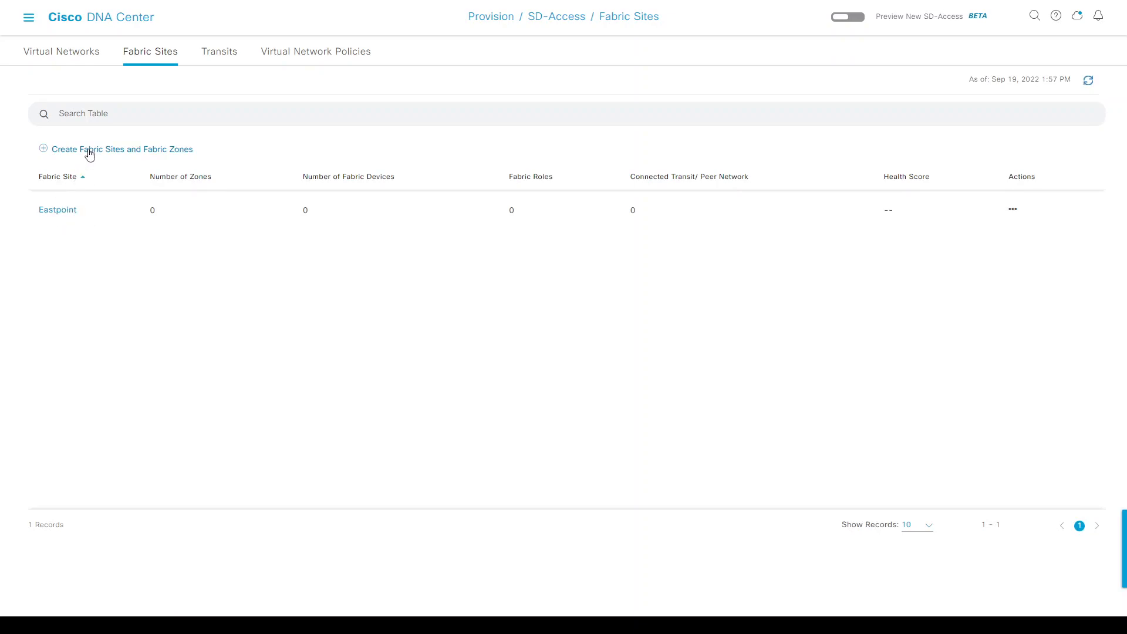
click(1013, 210)
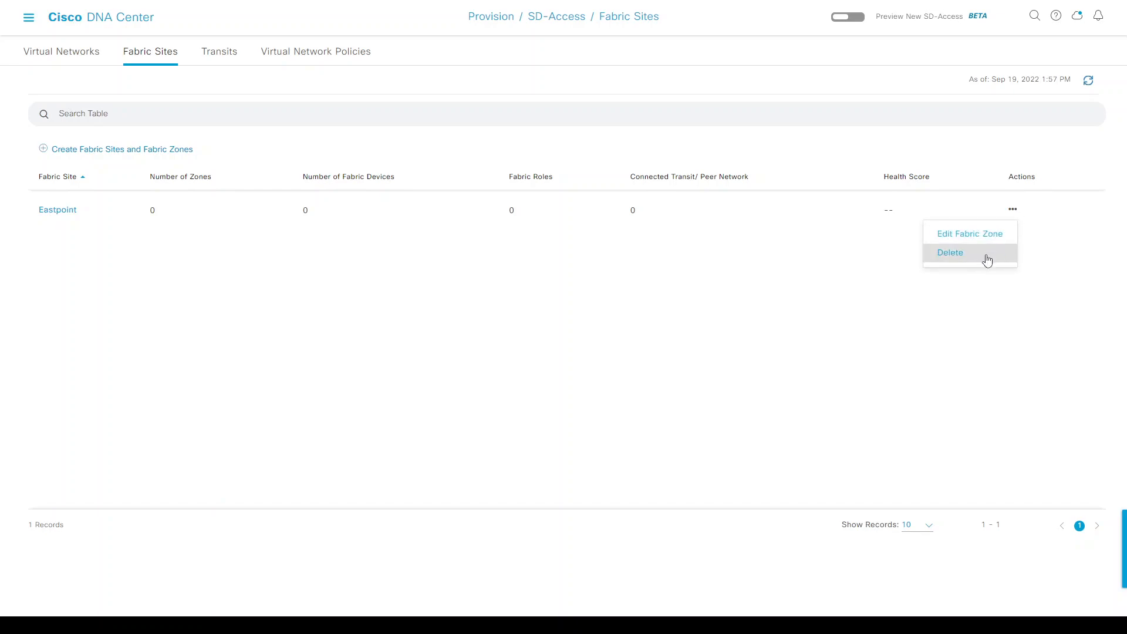
click(950, 253)
click(608, 367)
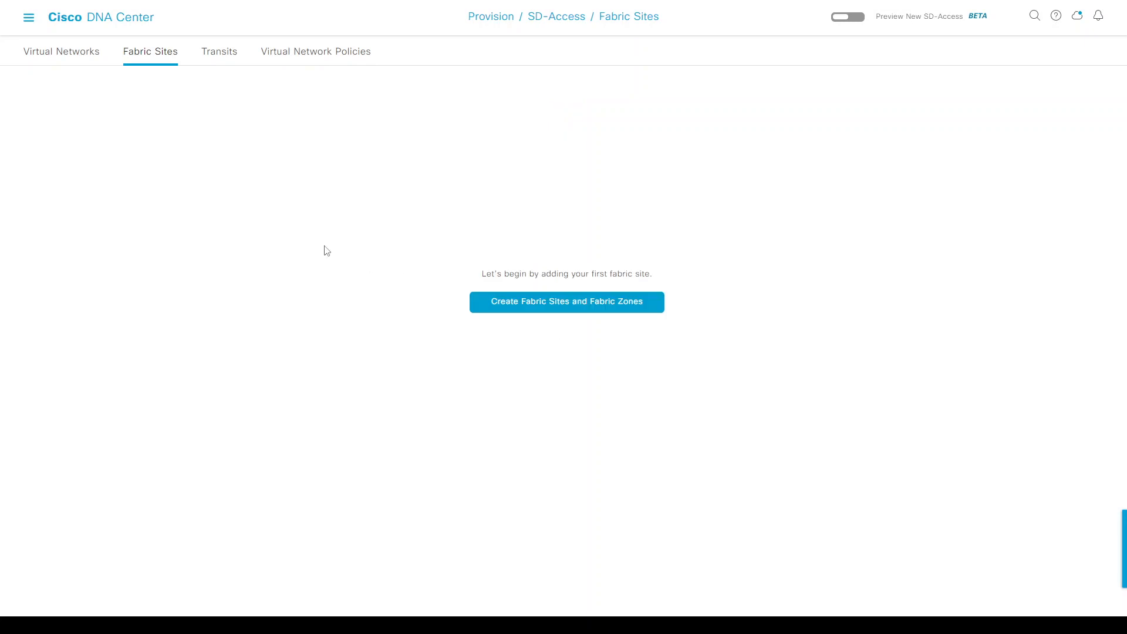
click(571, 314)
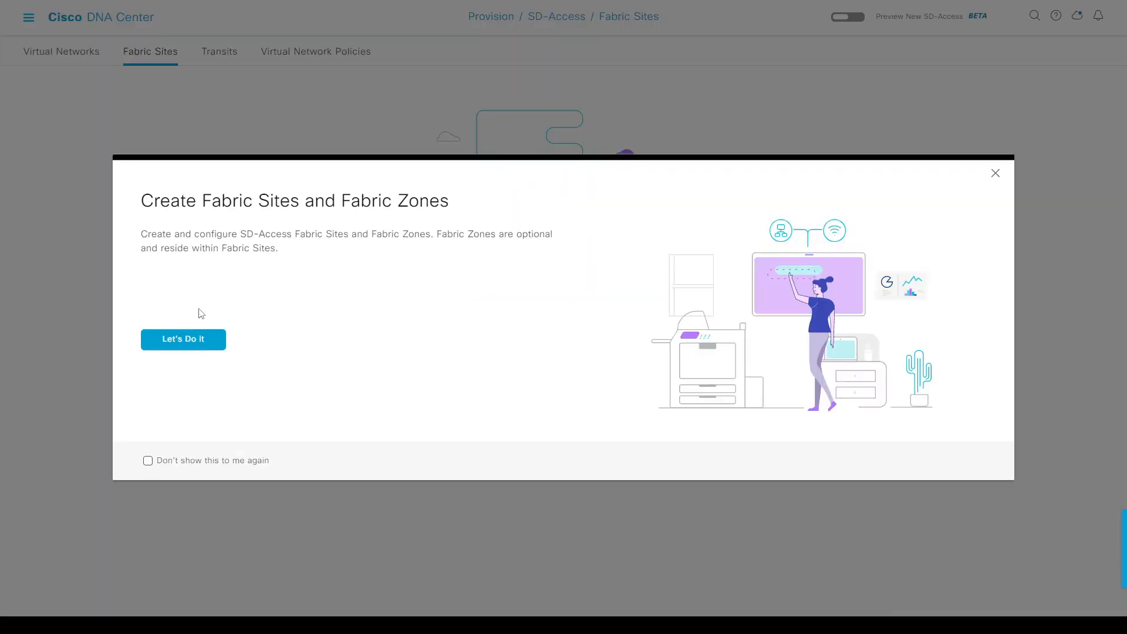
Choose Eastpoint as the fabric site location and keep the wired endpoint data collection defaults.
click(200, 337)
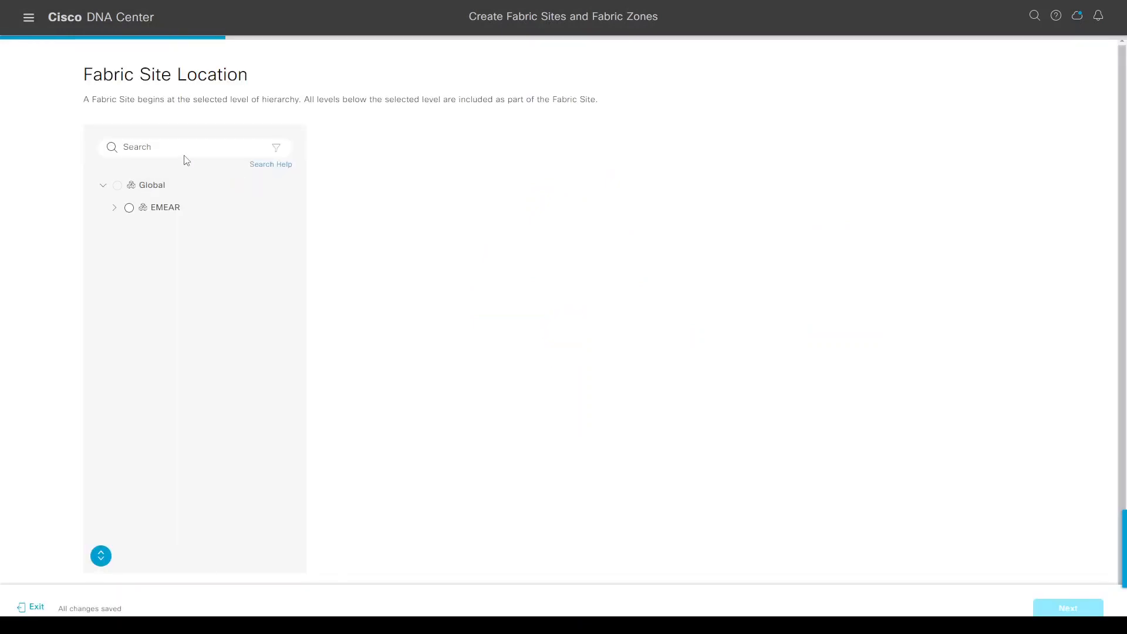
click(101, 555)
click(197, 276)
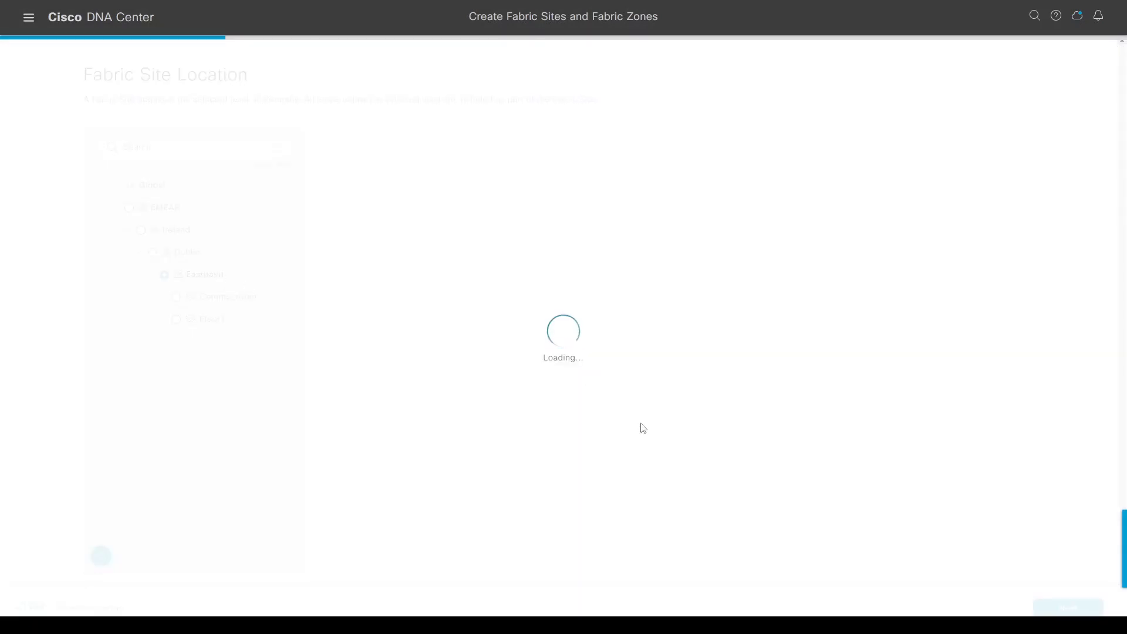
click(1074, 610)
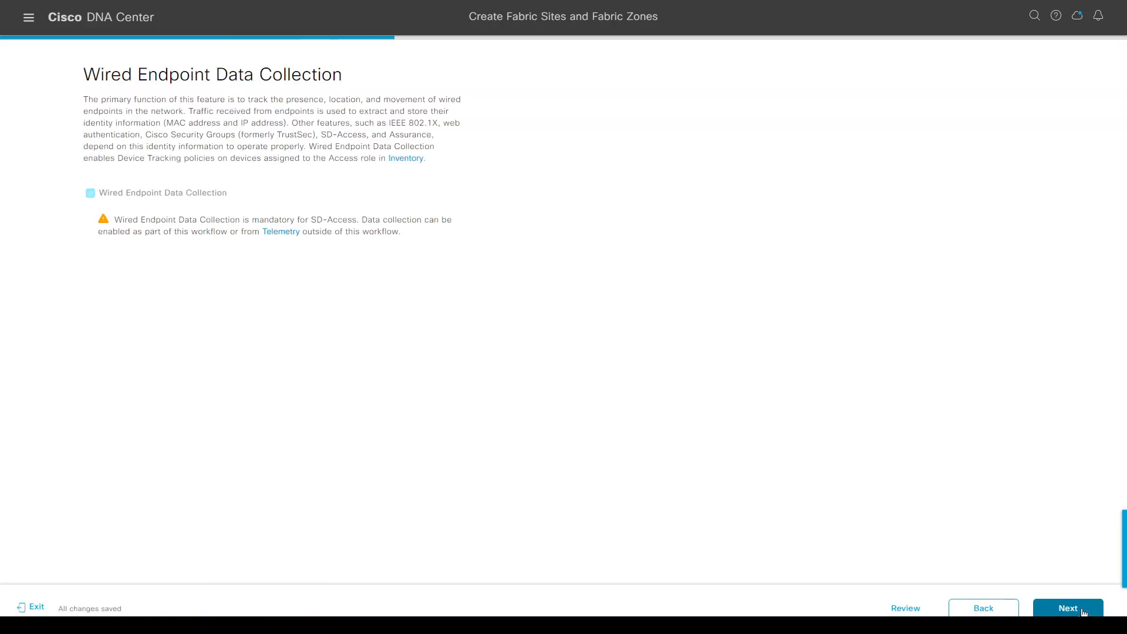
click(1083, 612)
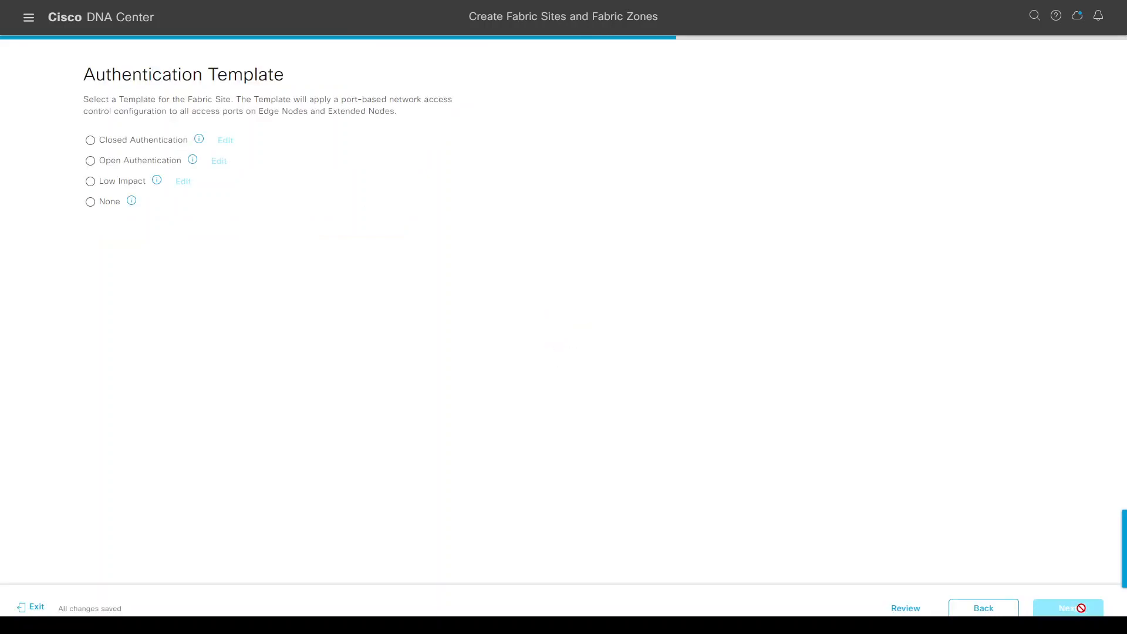
Apply Closed Authentication, set up fabric zones later, and deploy the Eastpoint fabric site.
click(91, 141)
mouse_move(200, 142)
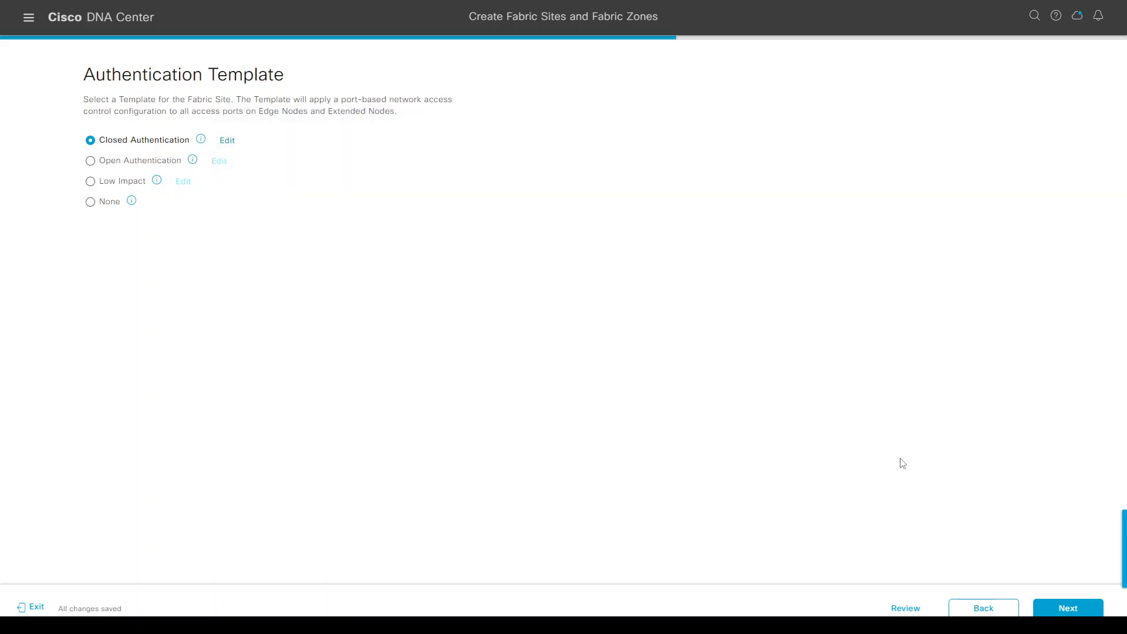
click(1063, 610)
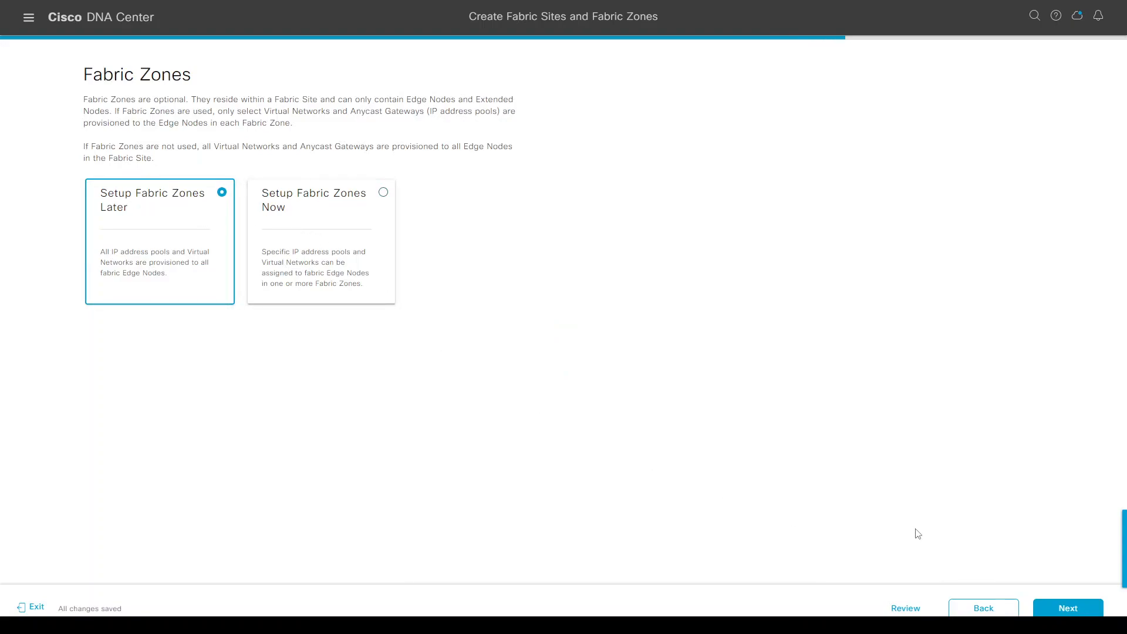
click(1067, 611)
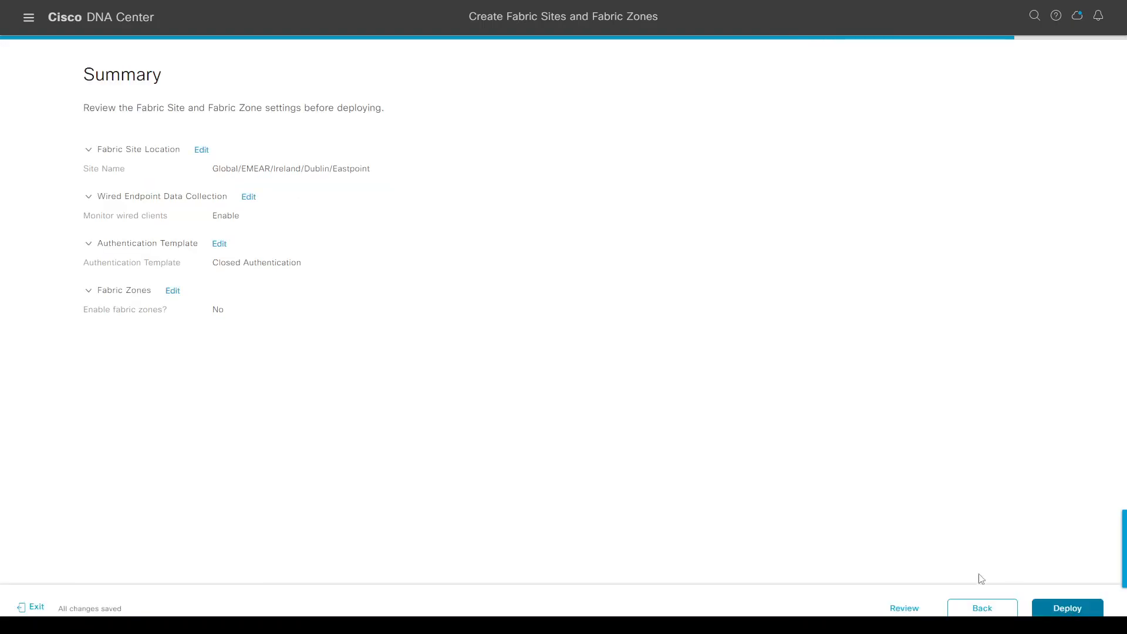
click(1062, 611)
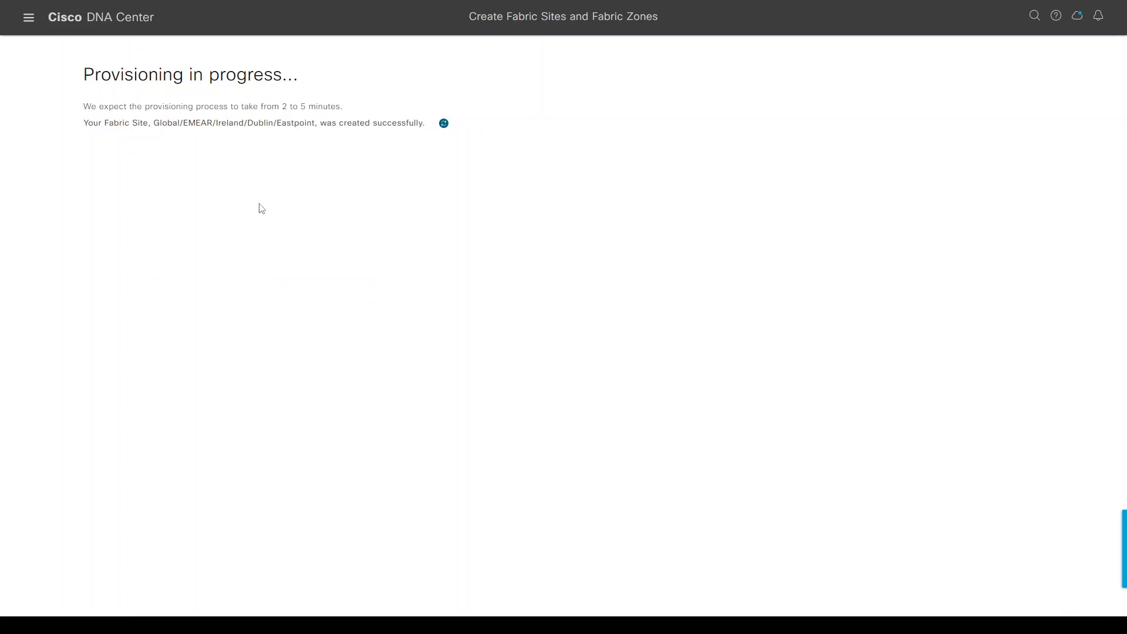
drag(155, 131, 316, 138)
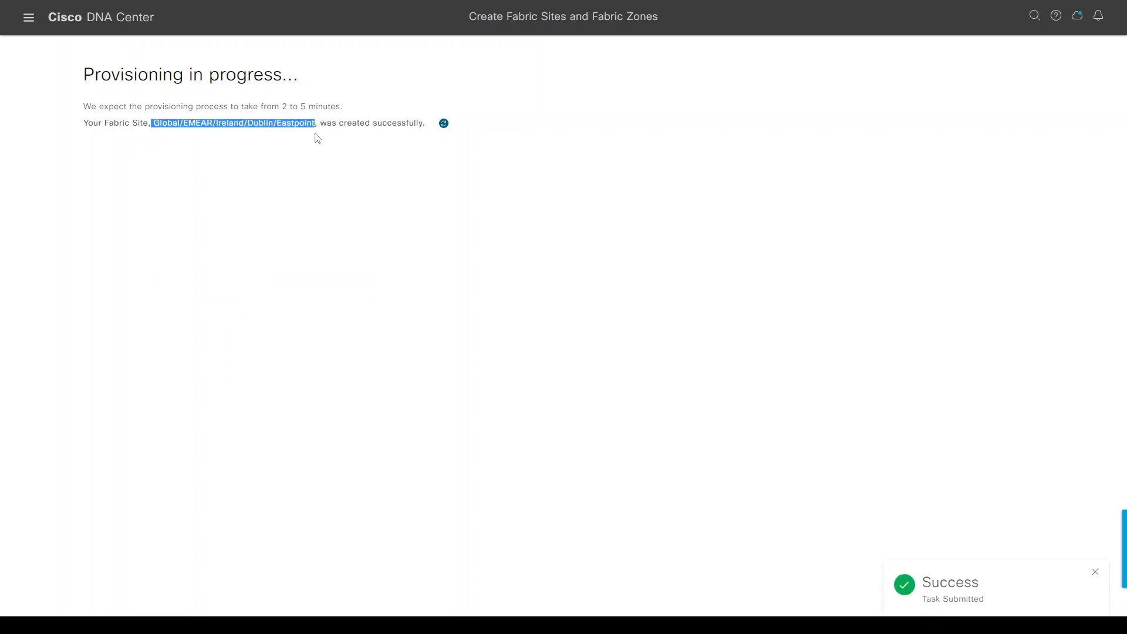
click(1095, 494)
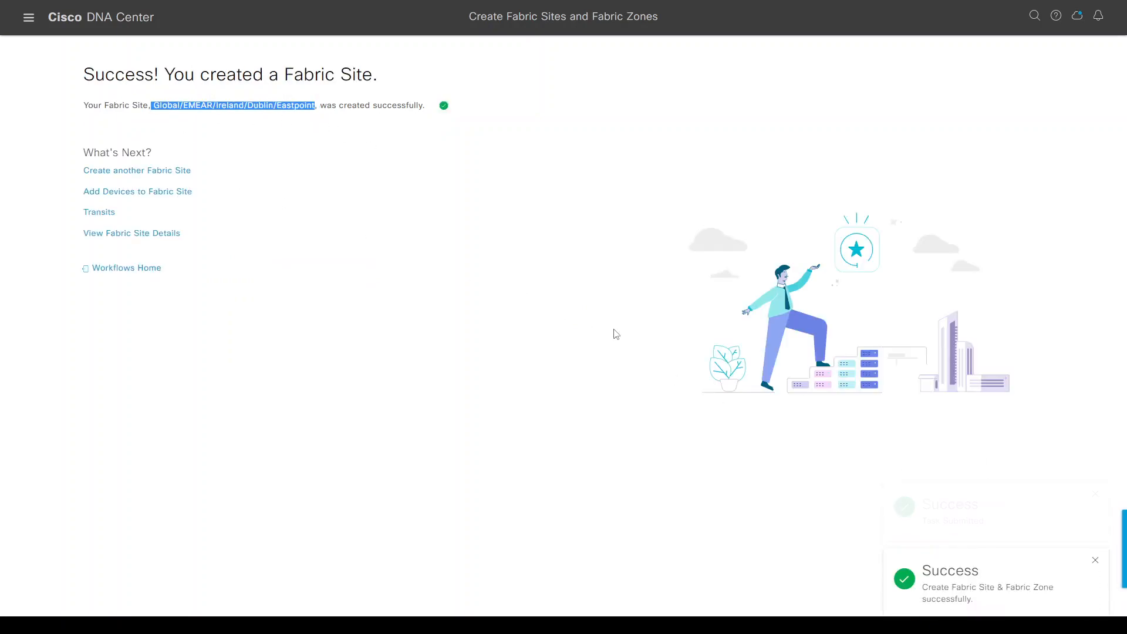
Open the Eastpoint fabric site's Host Onboarding virtual networks view.
click(132, 233)
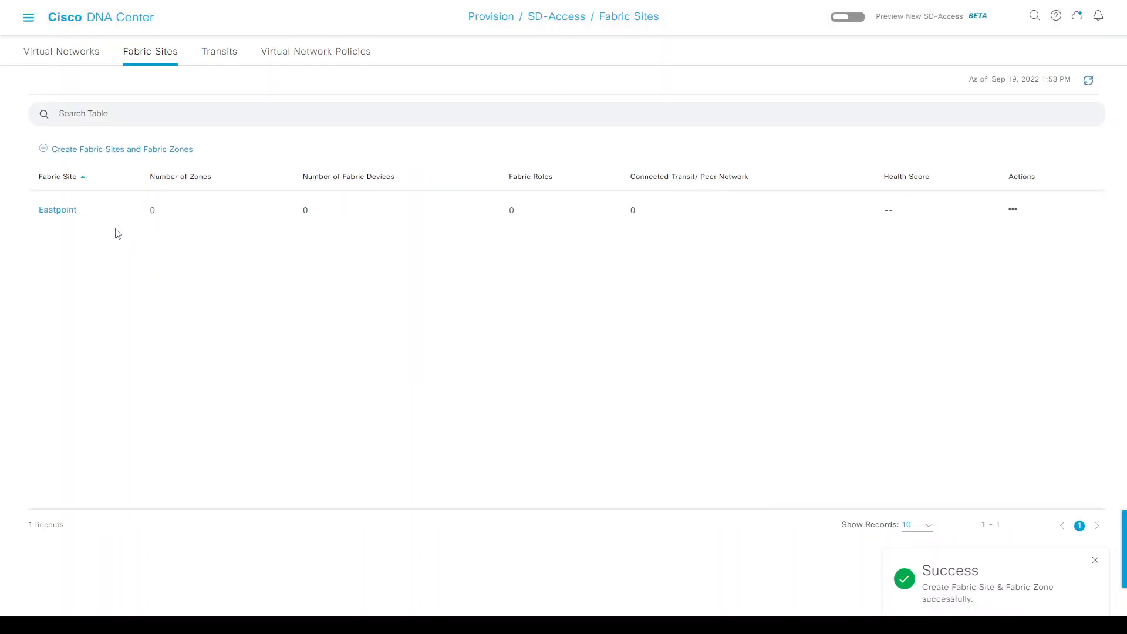
click(60, 216)
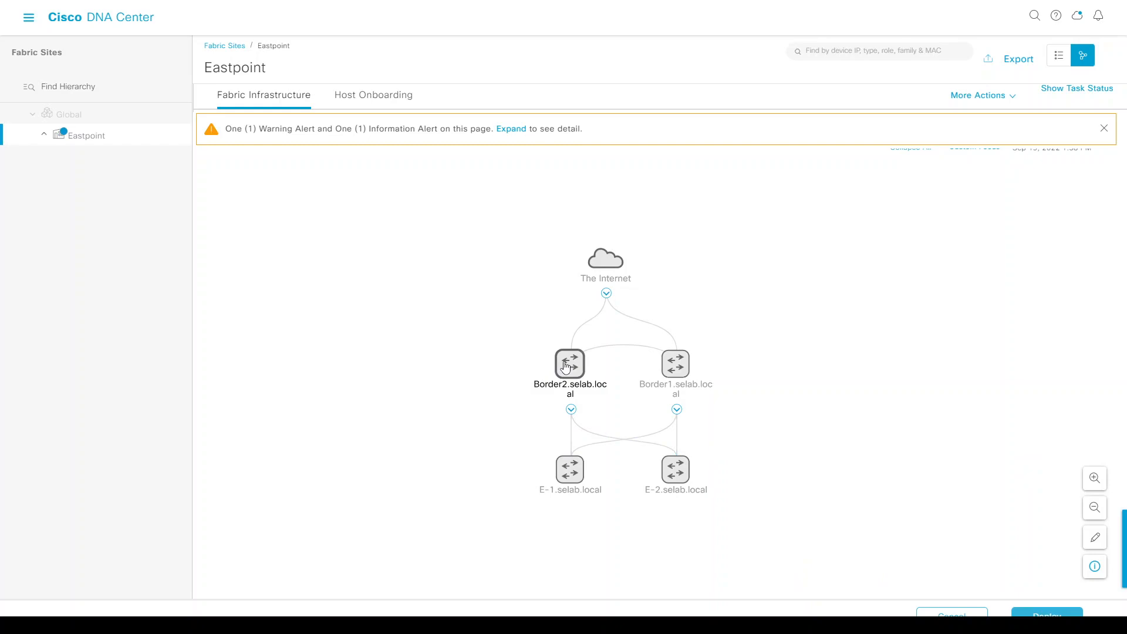
click(367, 98)
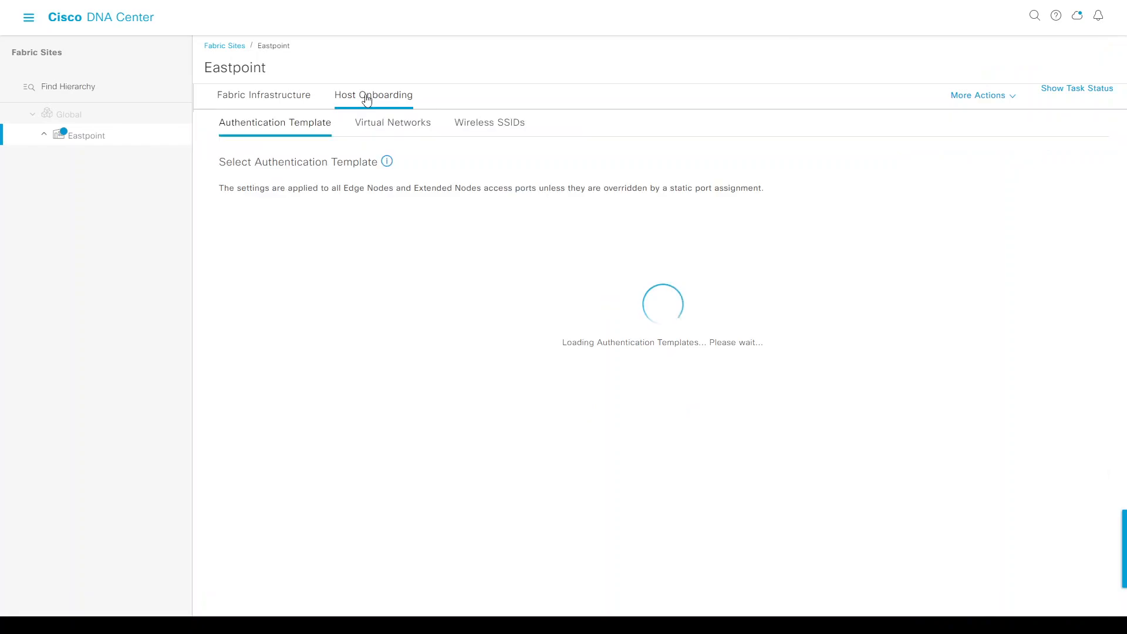
click(382, 130)
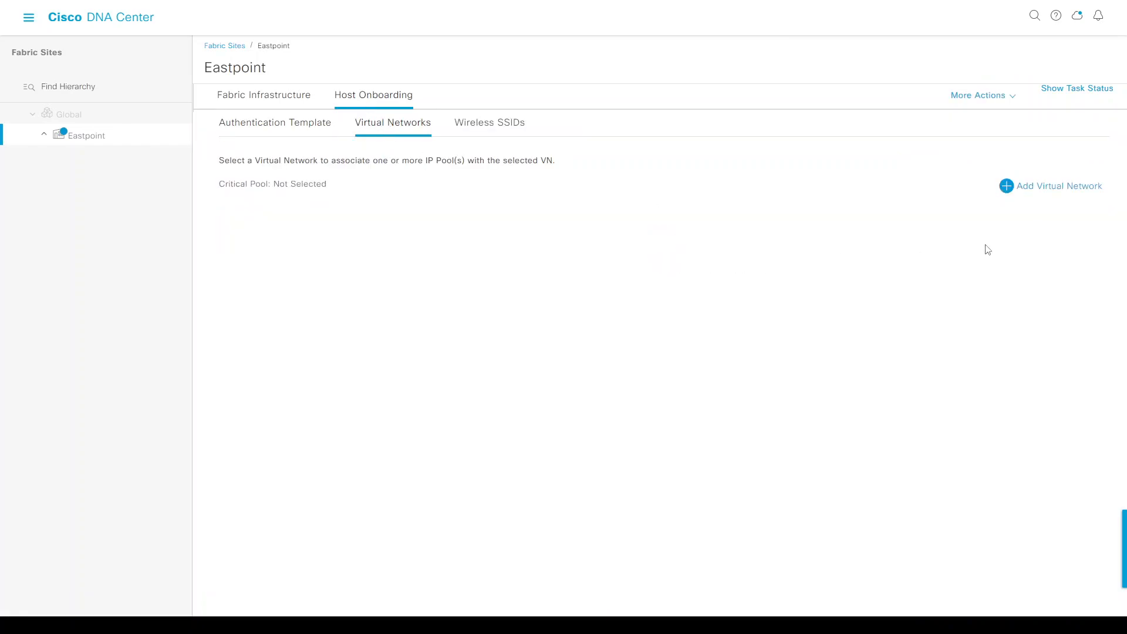
drag(1028, 190, 1027, 188)
drag(246, 184, 301, 186)
Add the corp, guest and INFRA_VN virtual networks to the site and update.
click(1010, 186)
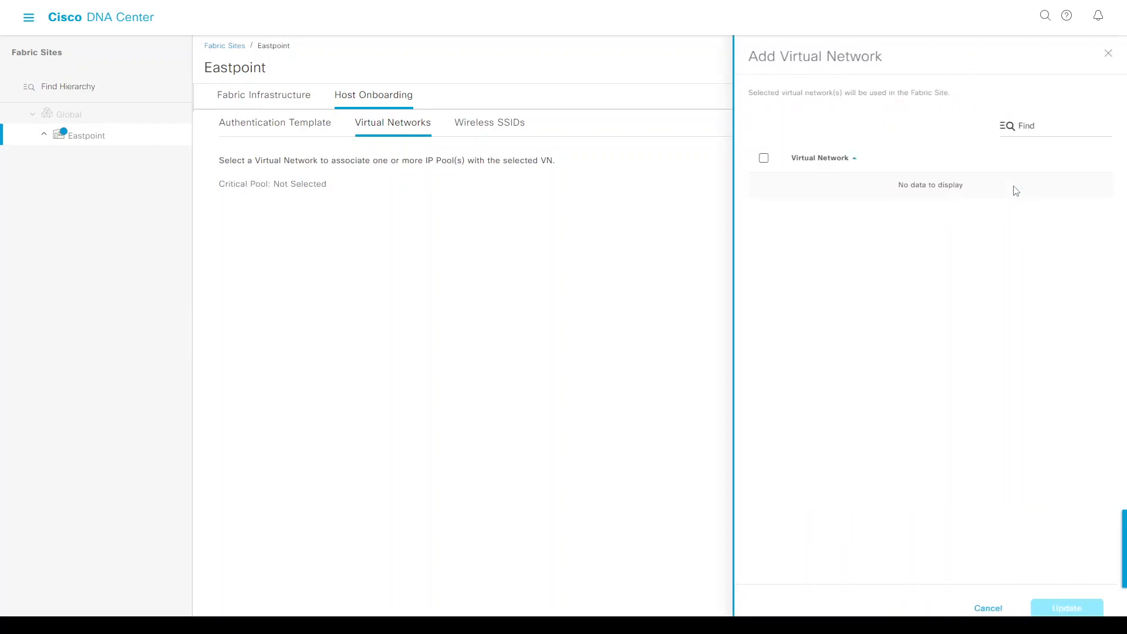
click(764, 188)
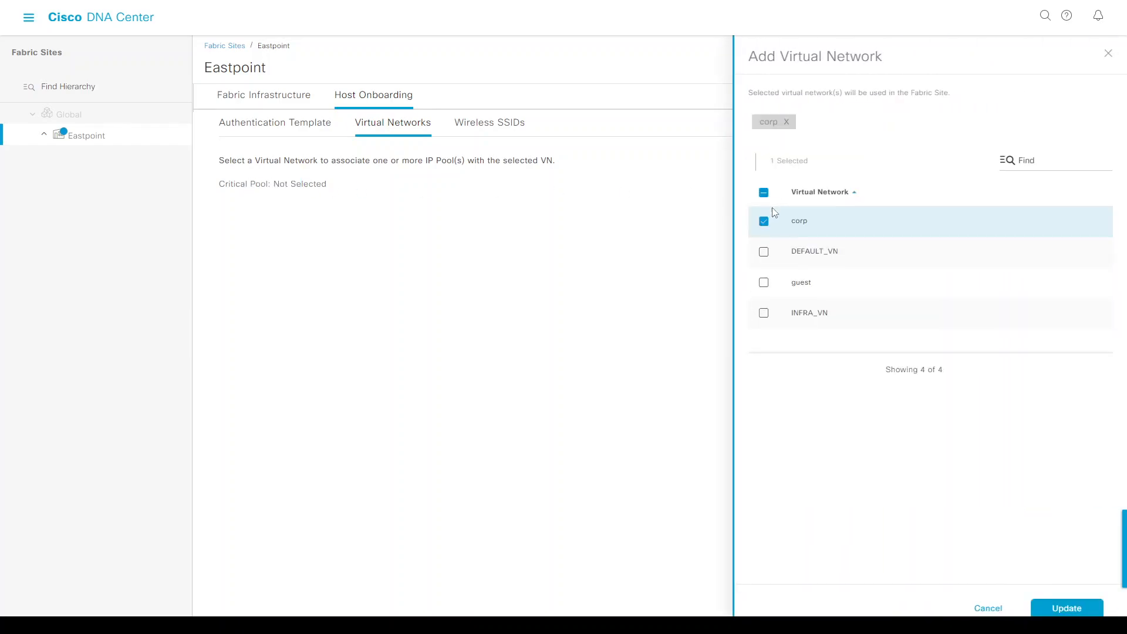
click(763, 283)
click(763, 313)
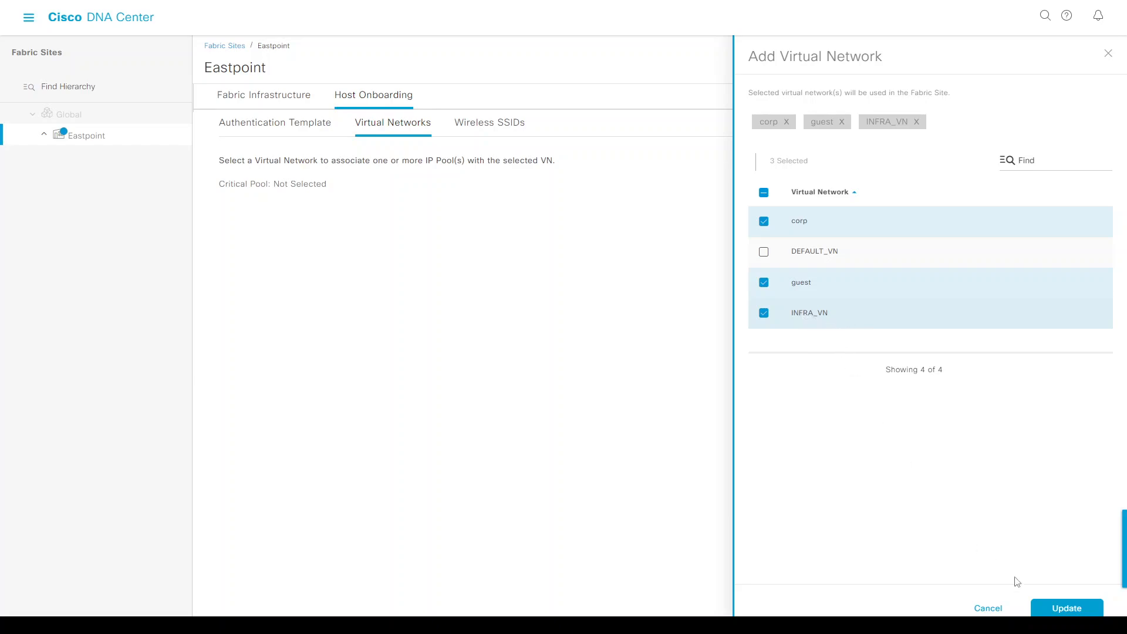
click(1068, 609)
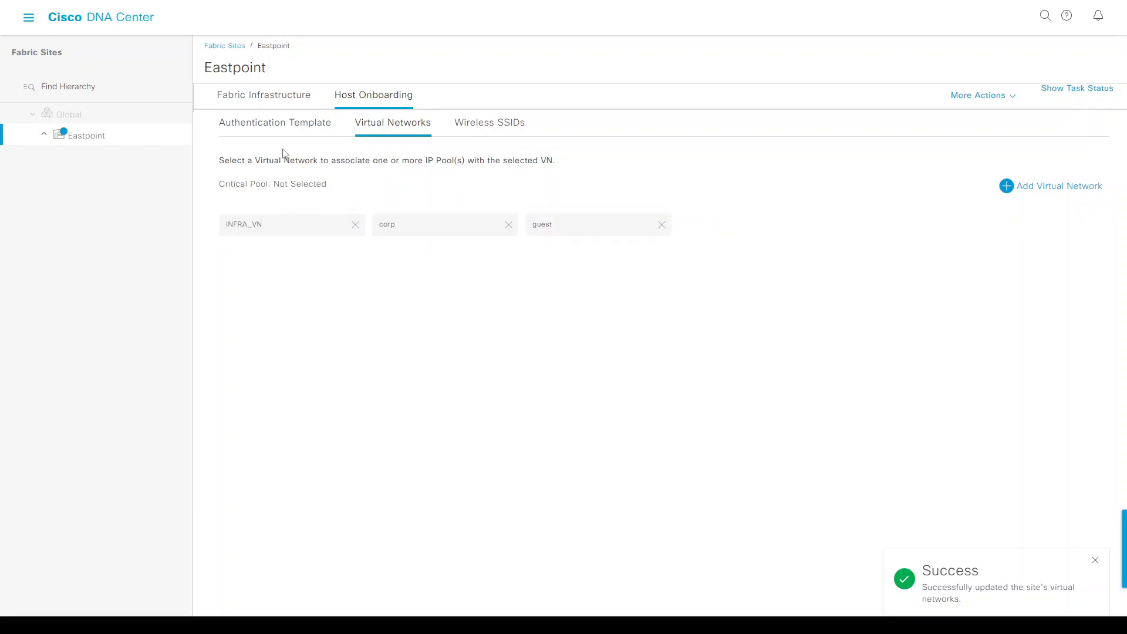
Make Border1 a LISP Pub/Sub control plane node and also enable it as a border node.
click(253, 98)
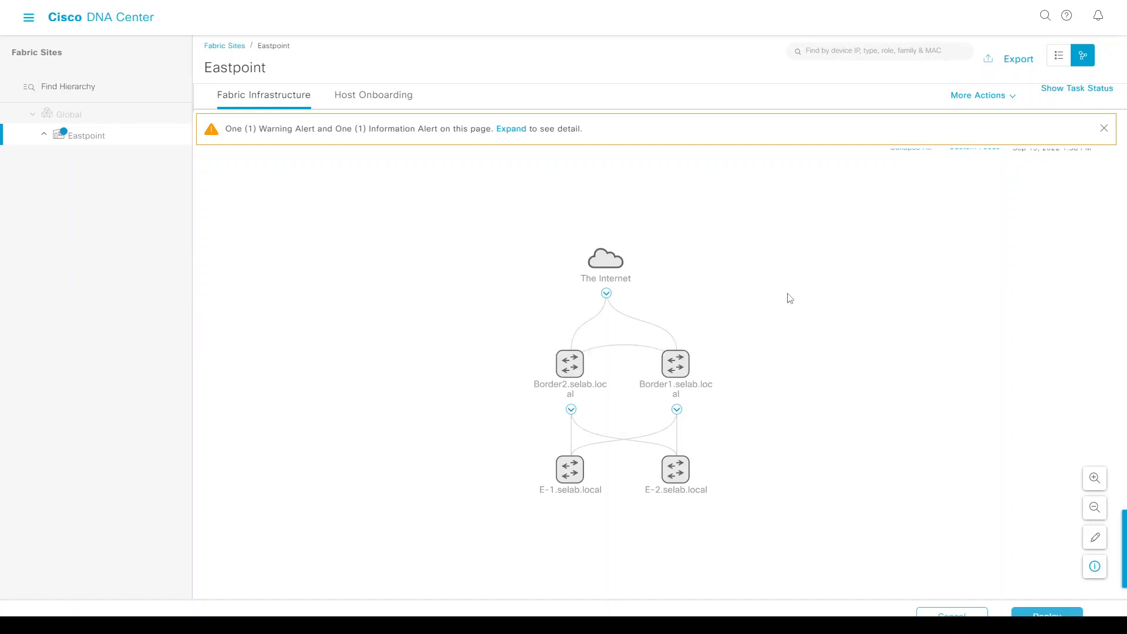
click(676, 364)
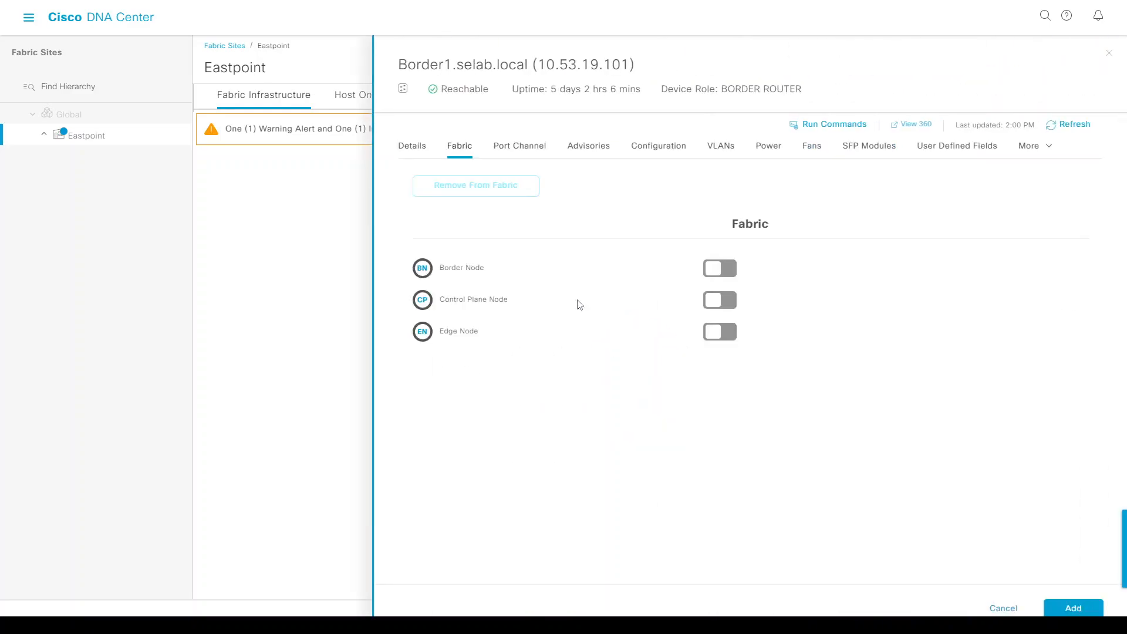
click(717, 301)
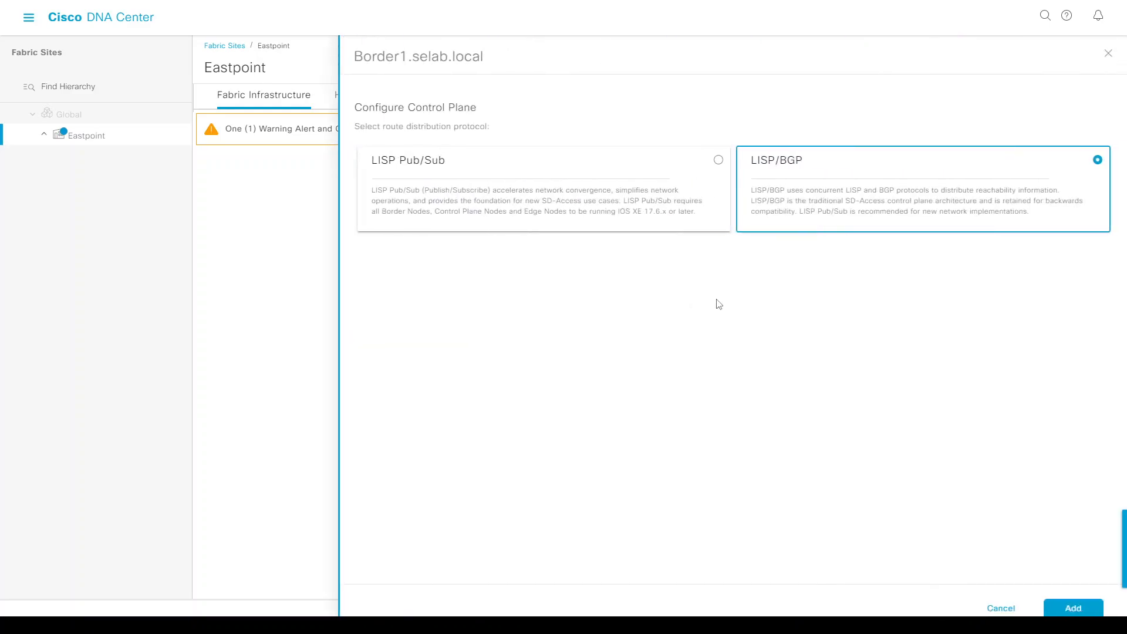
click(718, 160)
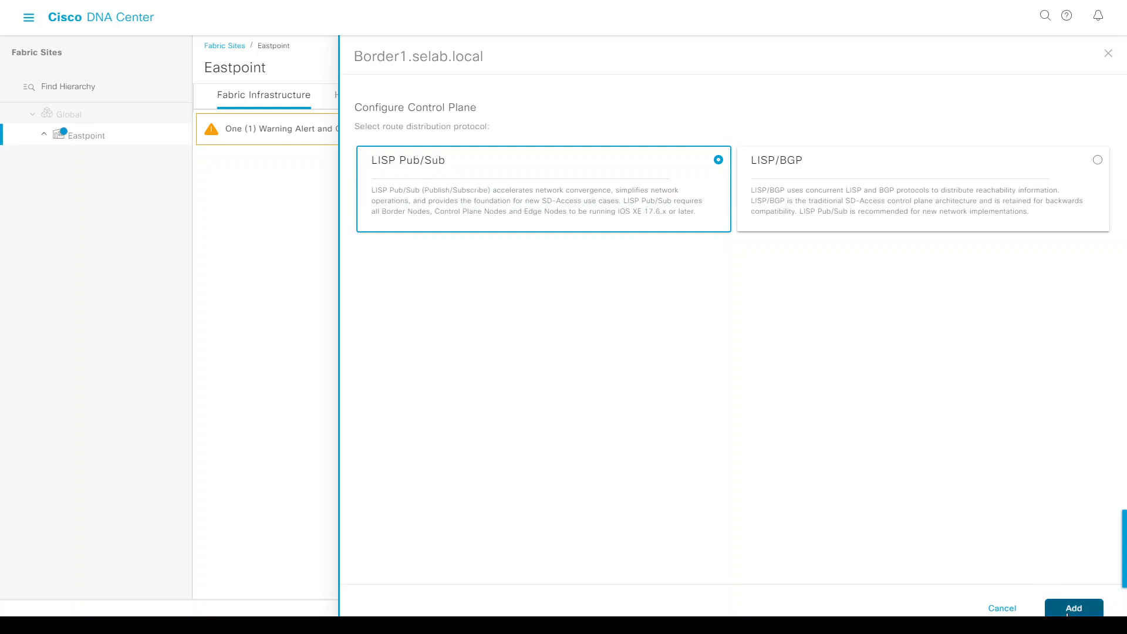
click(1072, 608)
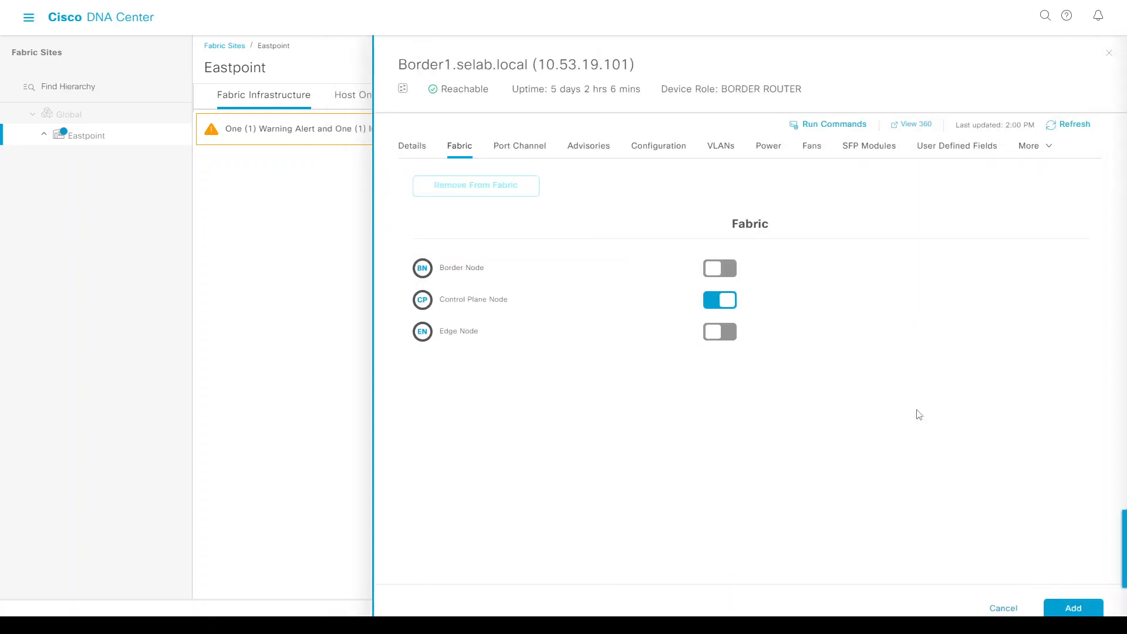
click(715, 274)
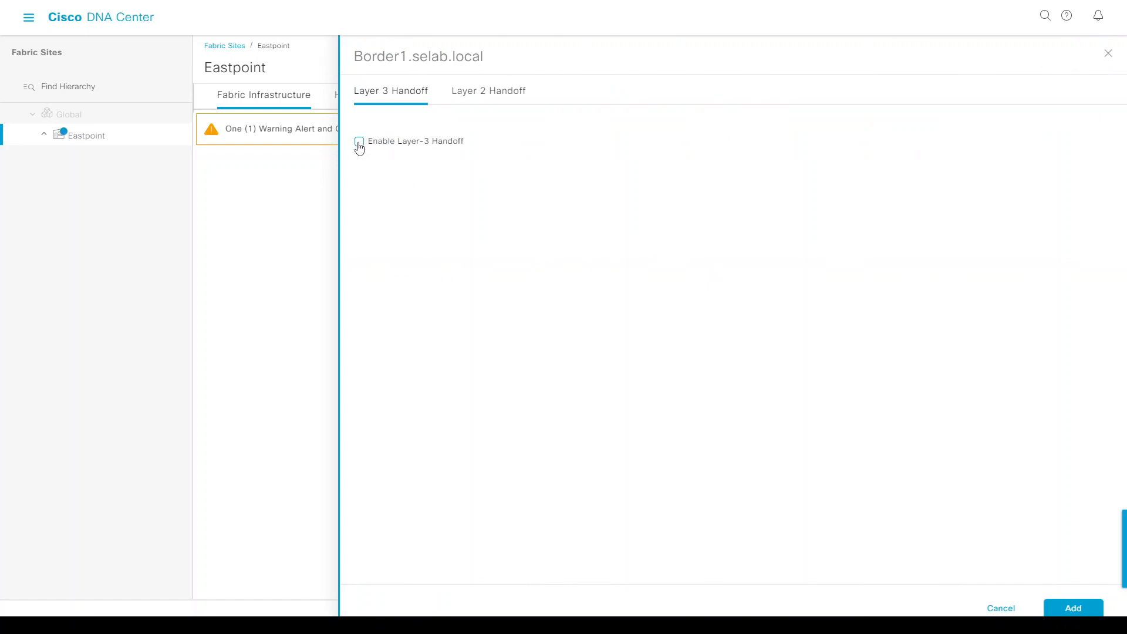
Enable Layer 3 handoff on Border1 with local autonomous number 65000.
click(359, 142)
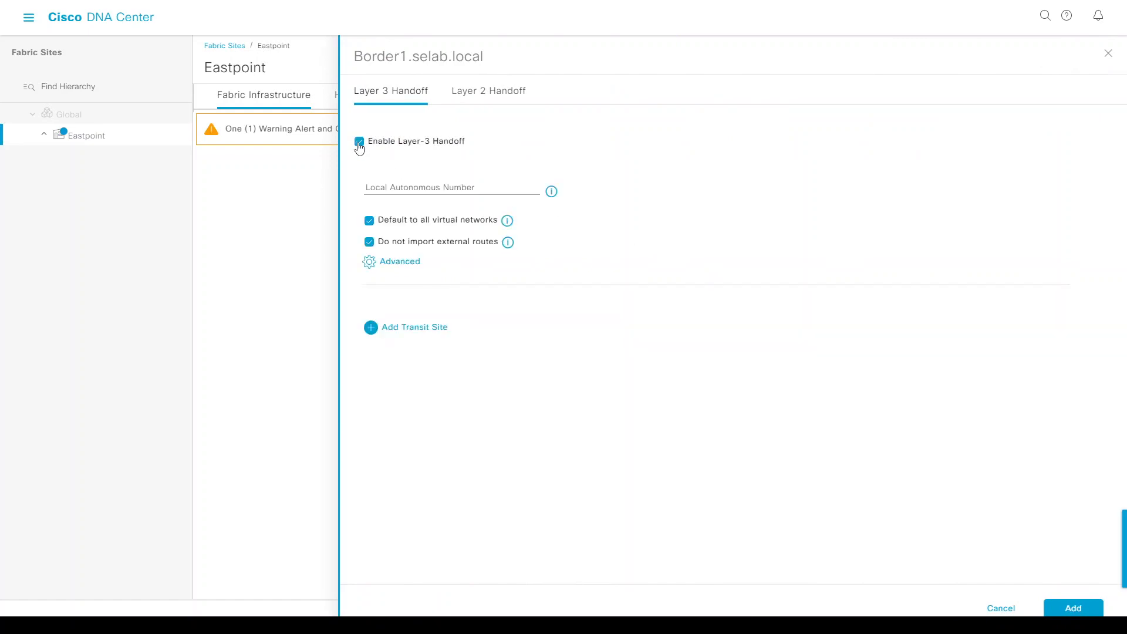
click(439, 192)
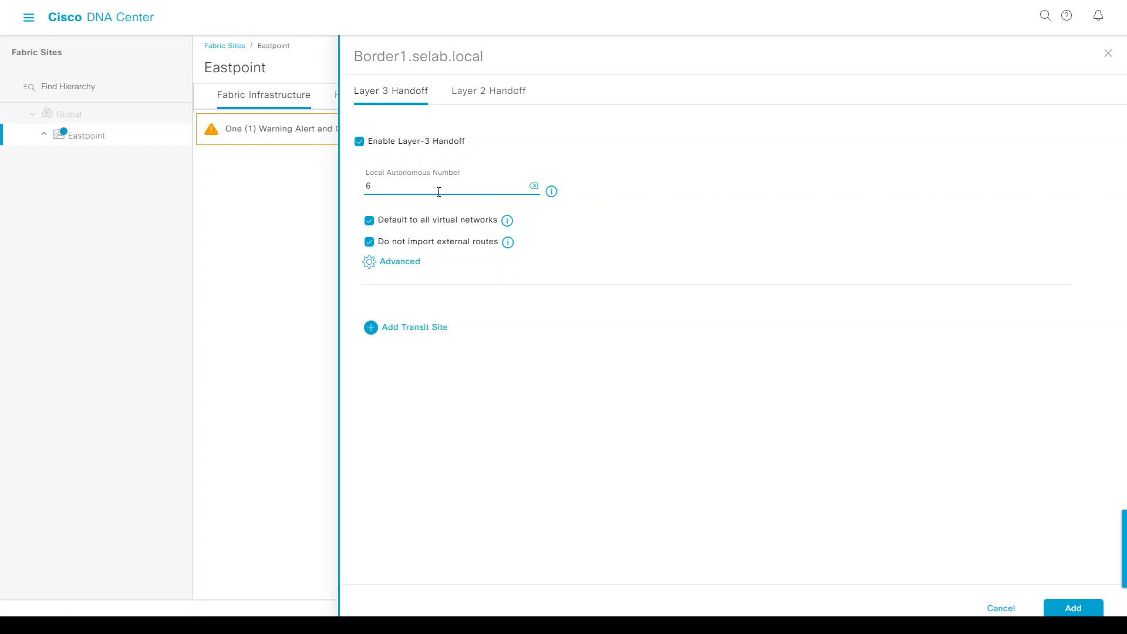
key(Tab)
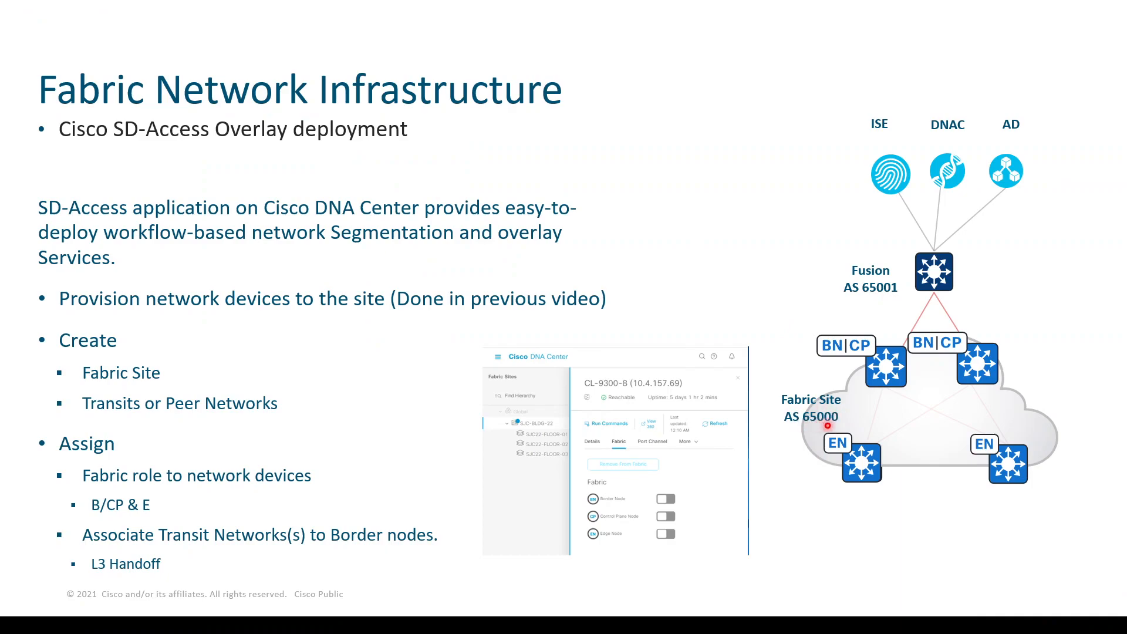
Advance the slideshow to the Layer 3 Handoff slide.
key(Right)
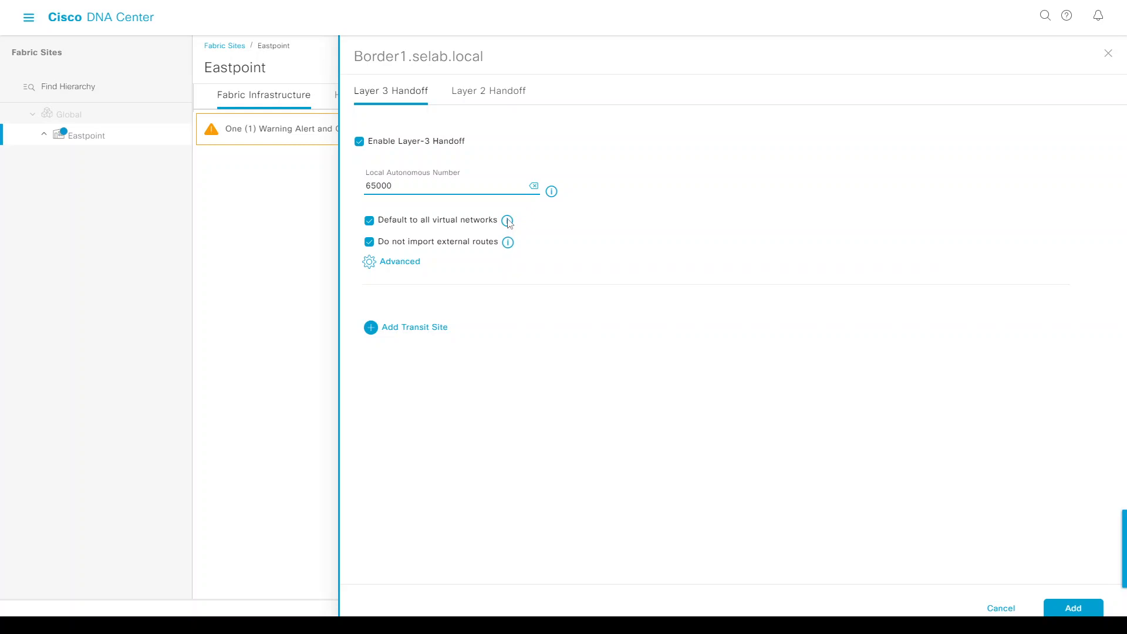
mouse_move(508, 222)
mouse_move(508, 245)
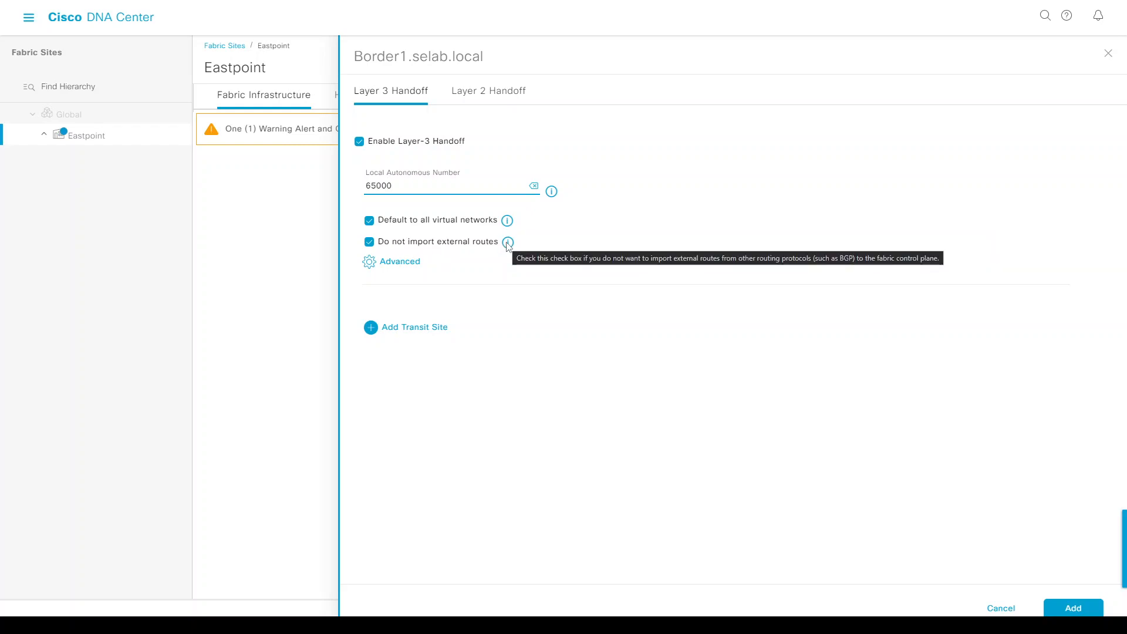
Add IP-Transit to Border1's handoff with the B1_Fusion (10.53.19.128/28) pool and start an external interface.
click(562, 244)
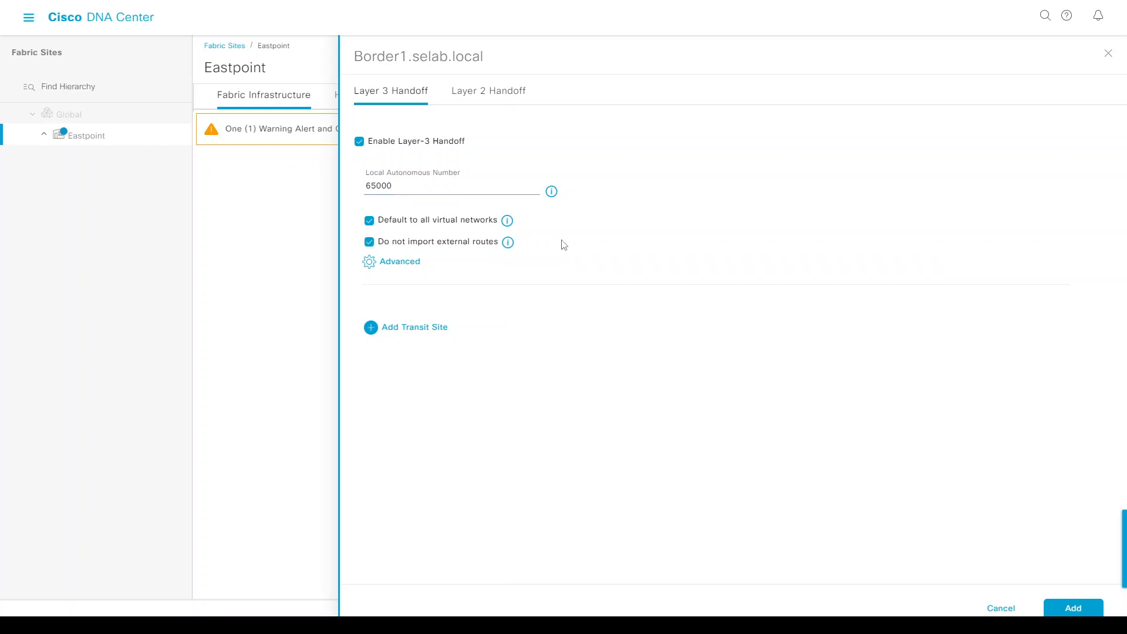
click(401, 328)
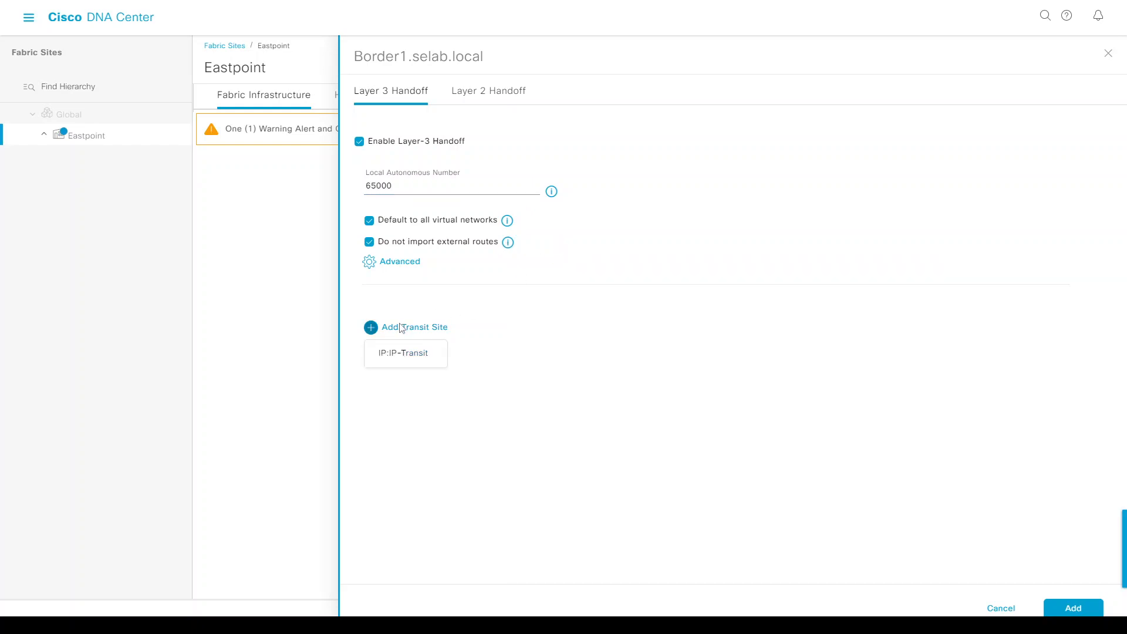
click(402, 353)
click(415, 333)
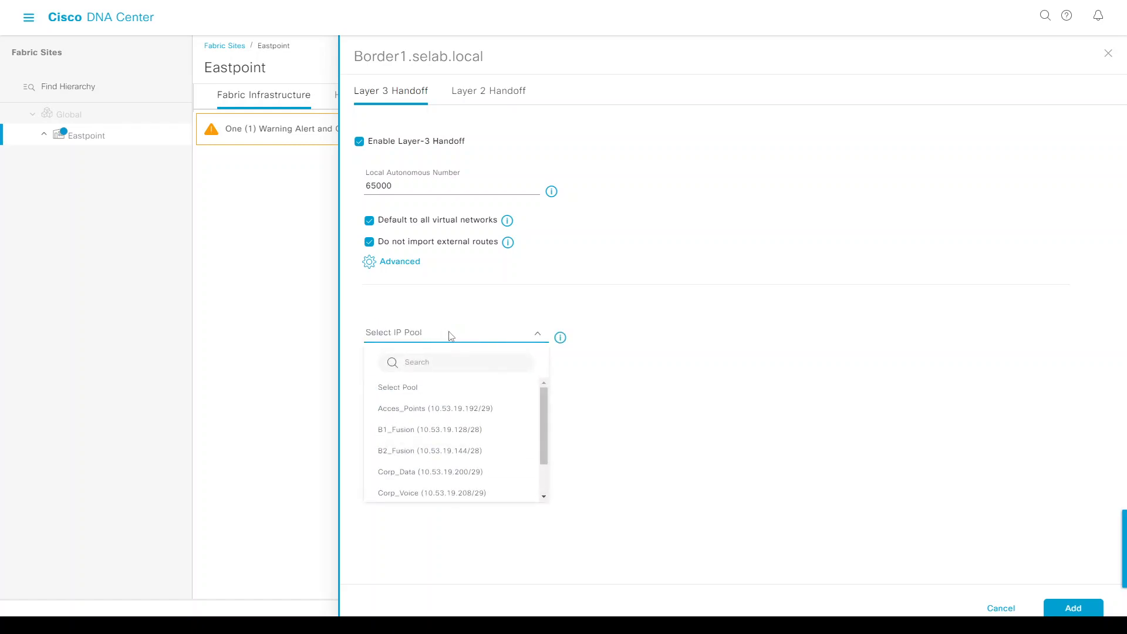
click(399, 438)
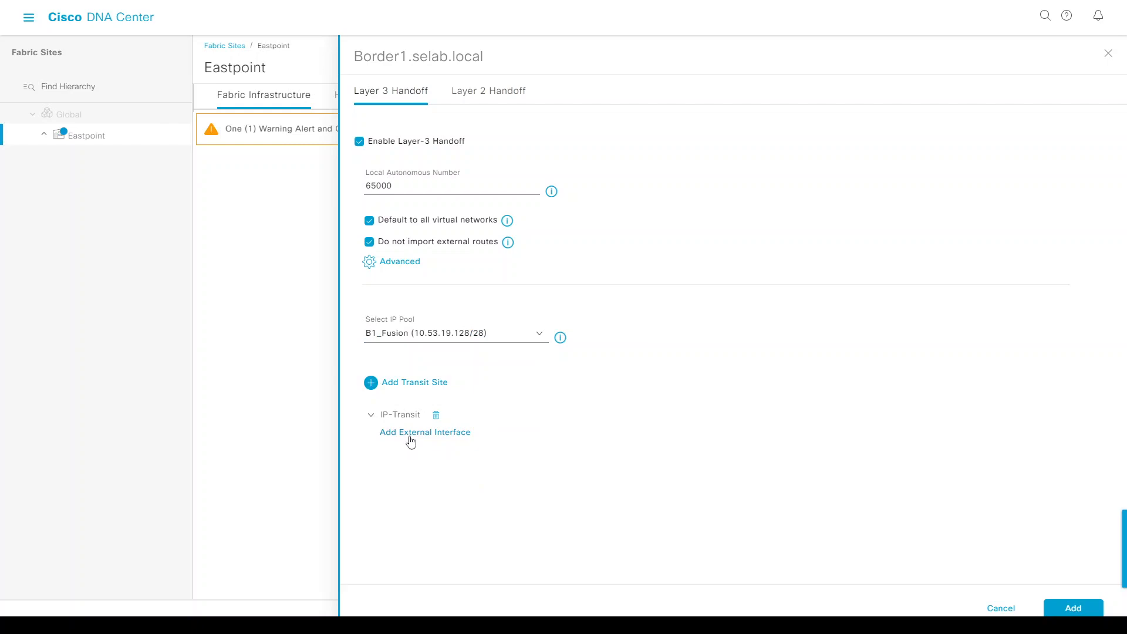
click(411, 439)
click(408, 131)
Select GigabitEthernet1/0/48 and enable corp Layer 3 handoff on VLAN 3002.
text(48)
click(420, 182)
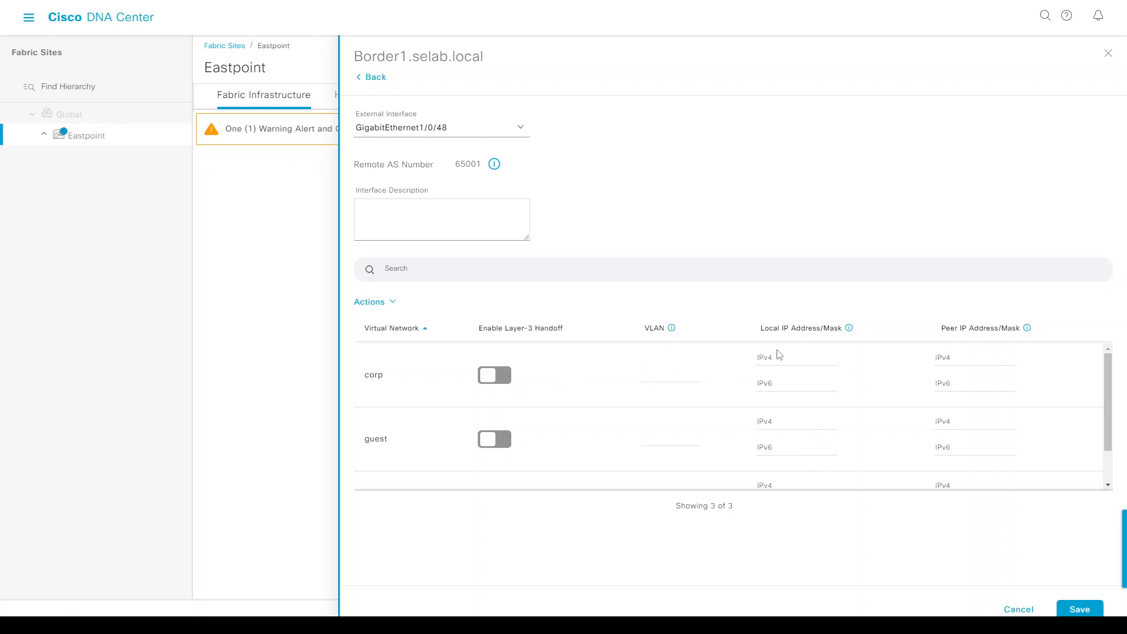
click(498, 386)
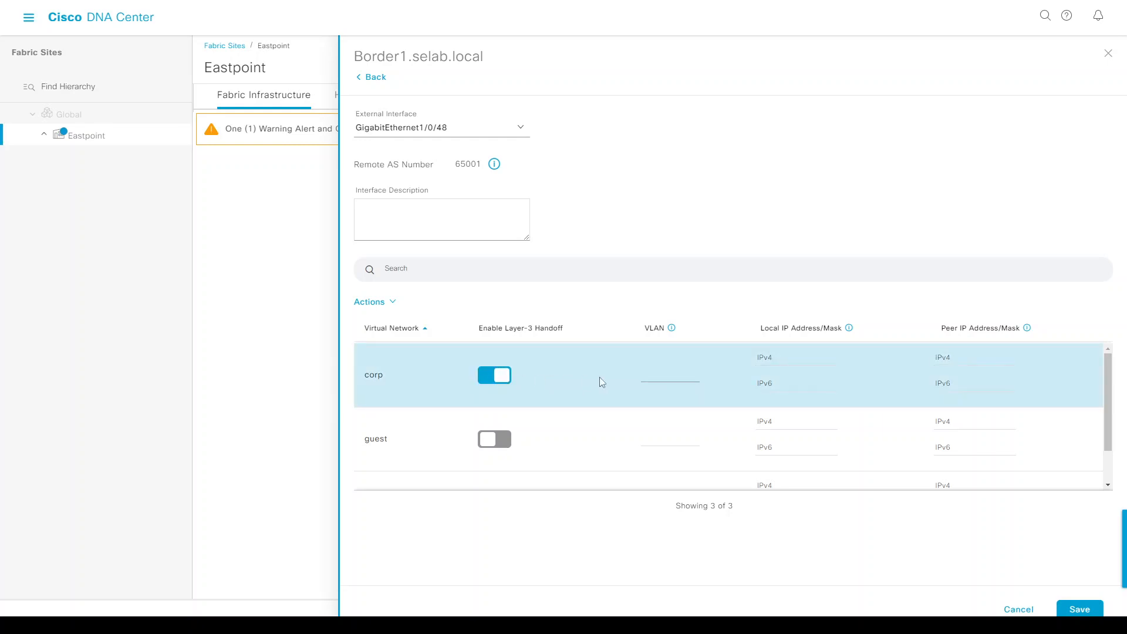
click(662, 371)
text(3002)
Enable INFRA_VN handoff on VLAN 3001 and save the external interface.
scroll(650, 388, down, 1)
click(494, 458)
click(662, 465)
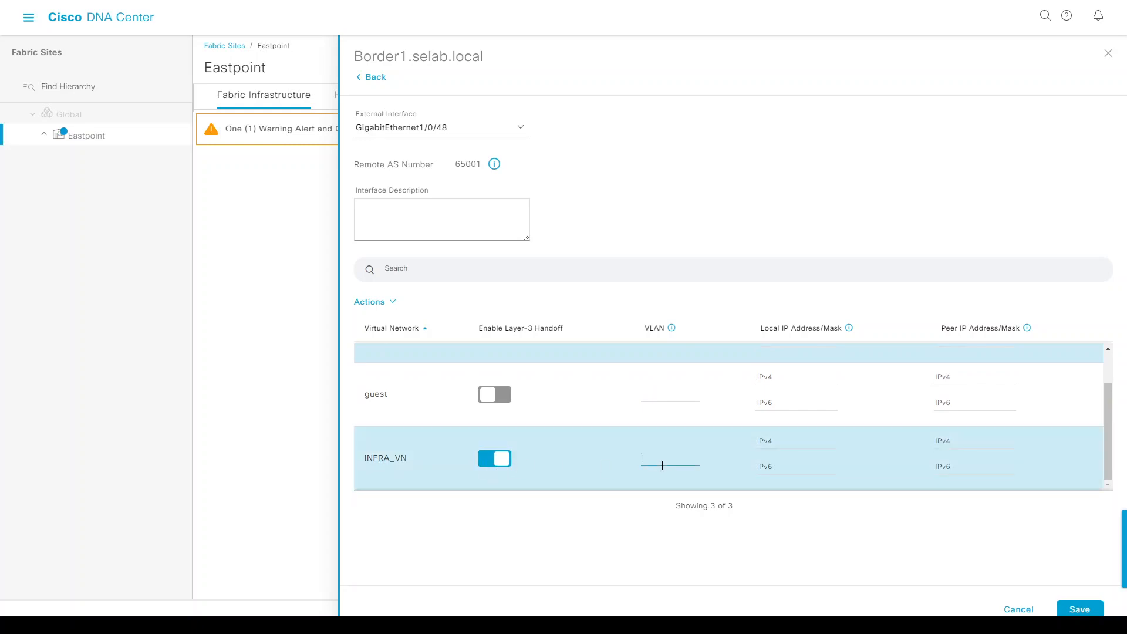
scroll(643, 452, up, 1)
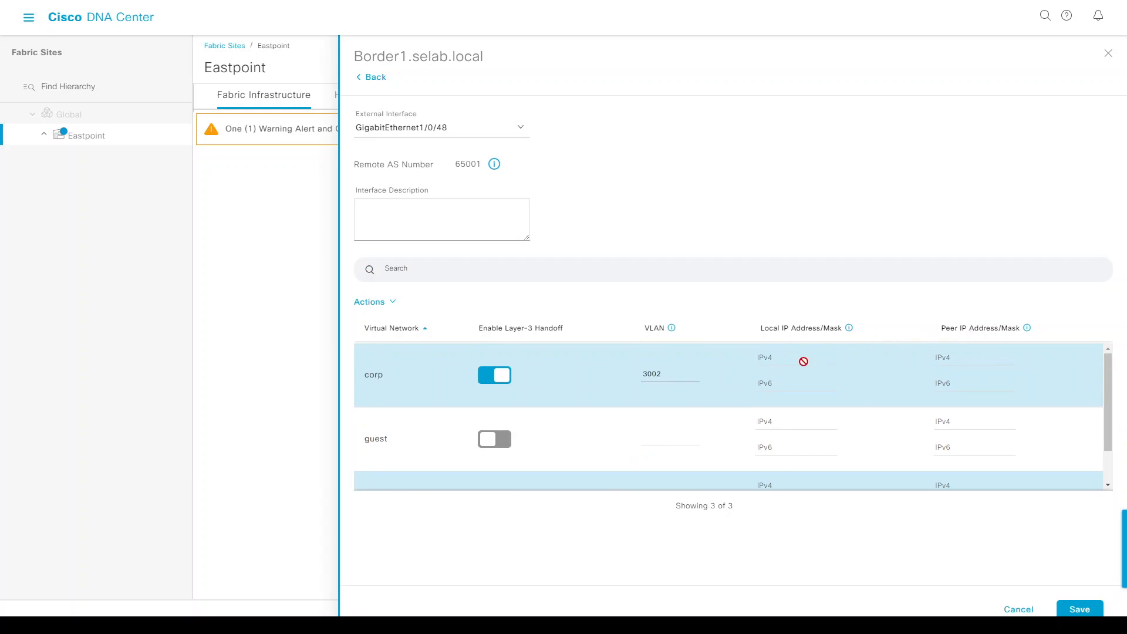
scroll(802, 361, down, 1)
scroll(803, 360, up, 1)
click(1087, 610)
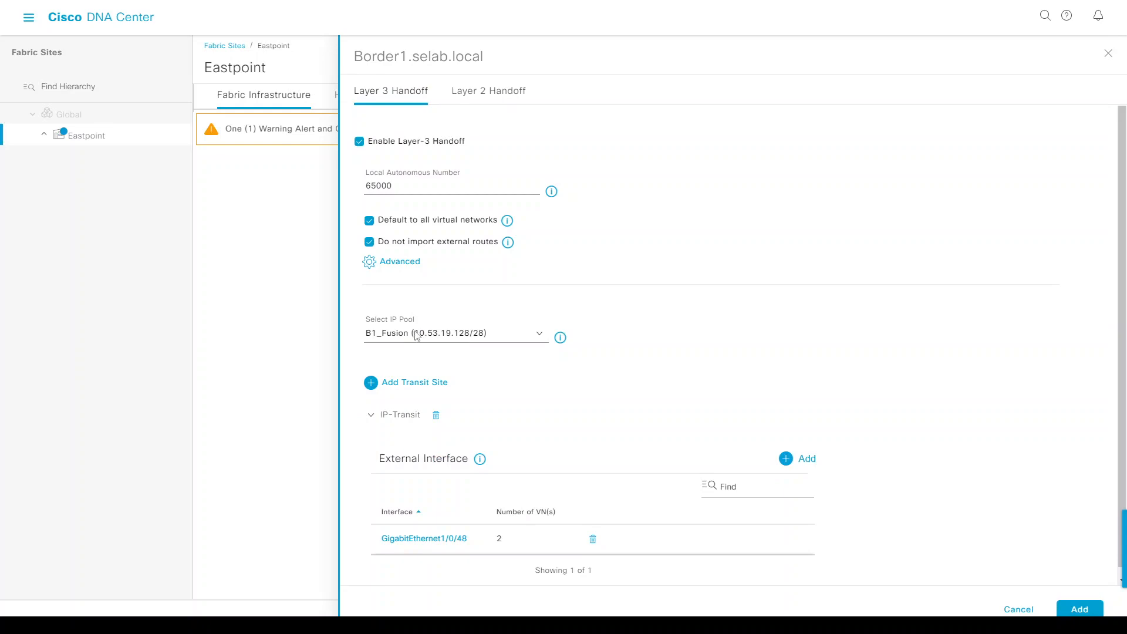
Confirm Border1's handoff, review its GigabitEthernet1/0/48 border details, and apply its BN|CP roles.
scroll(818, 381, down, 1)
click(1076, 610)
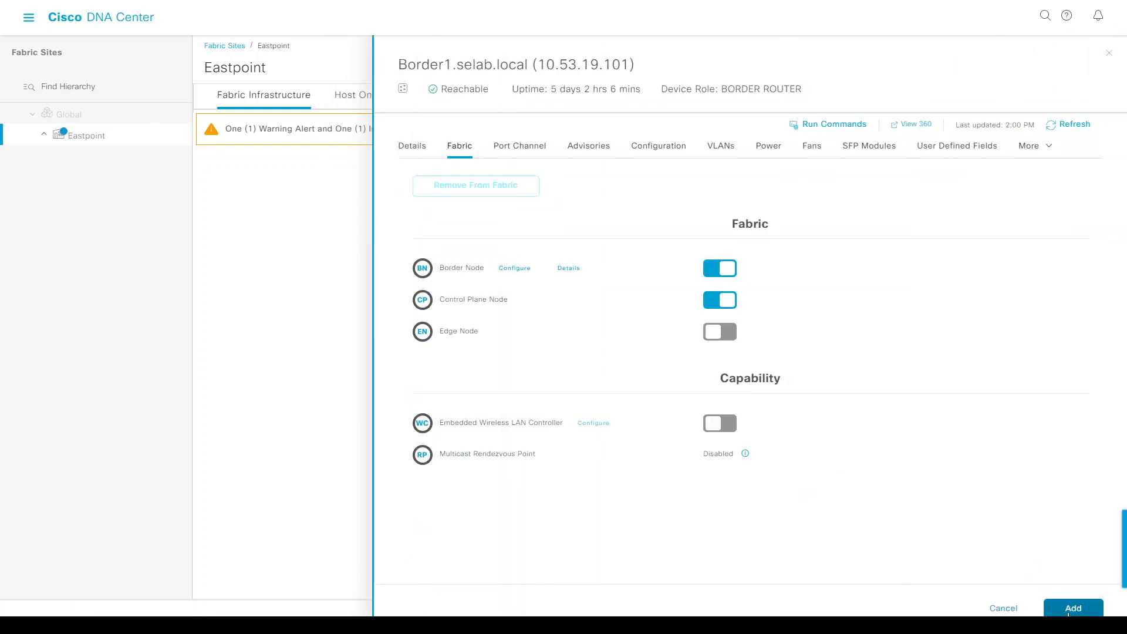
click(561, 272)
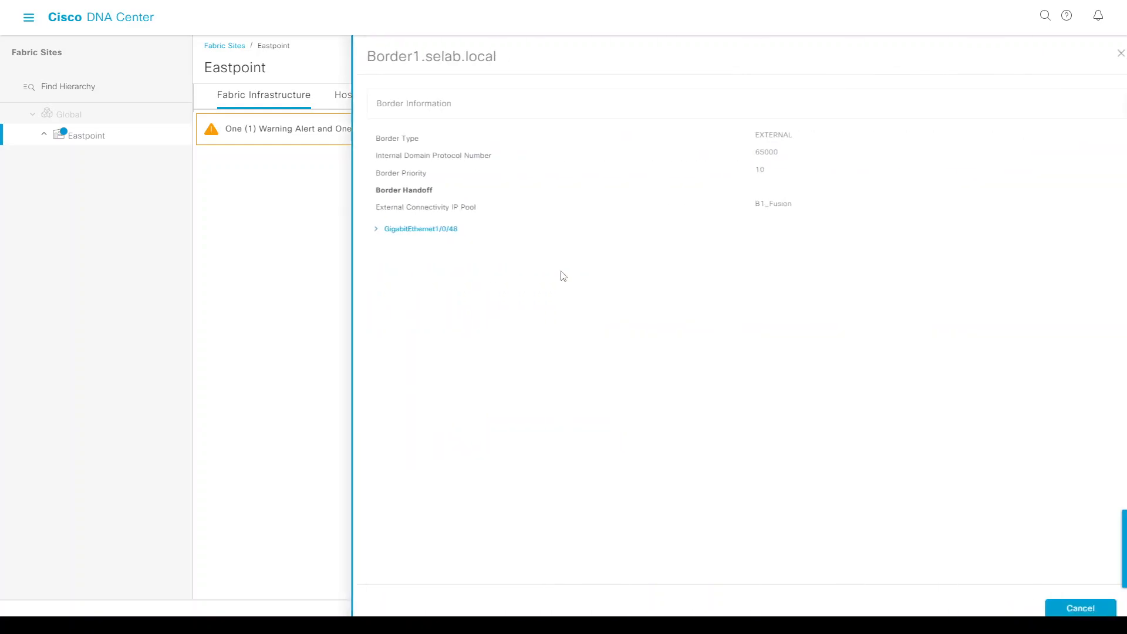
click(408, 230)
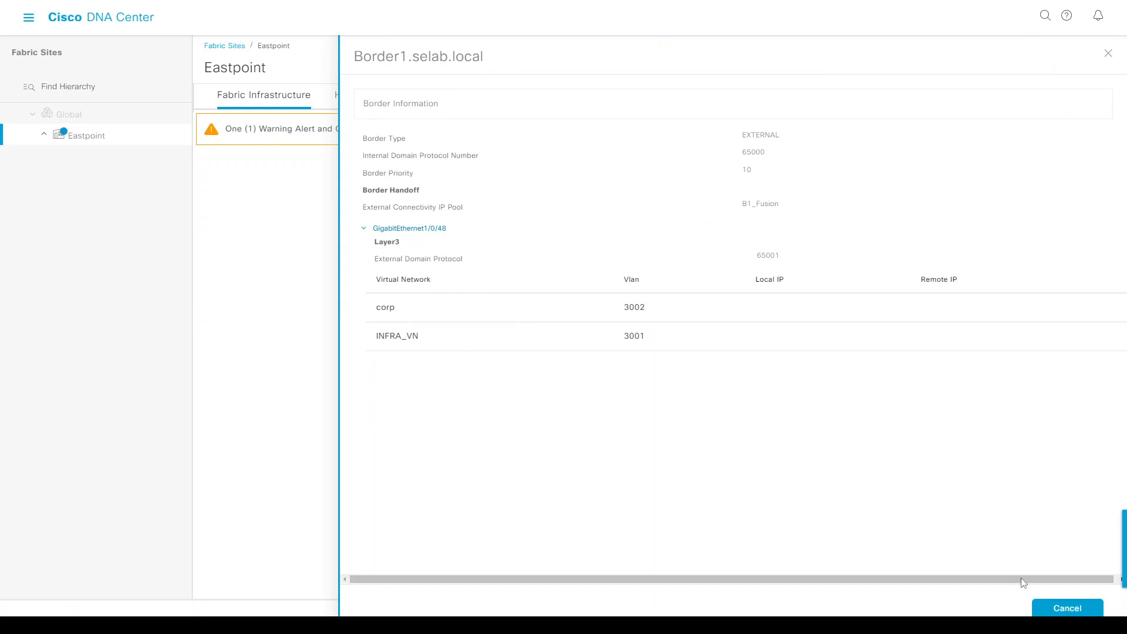
click(1067, 608)
click(1073, 608)
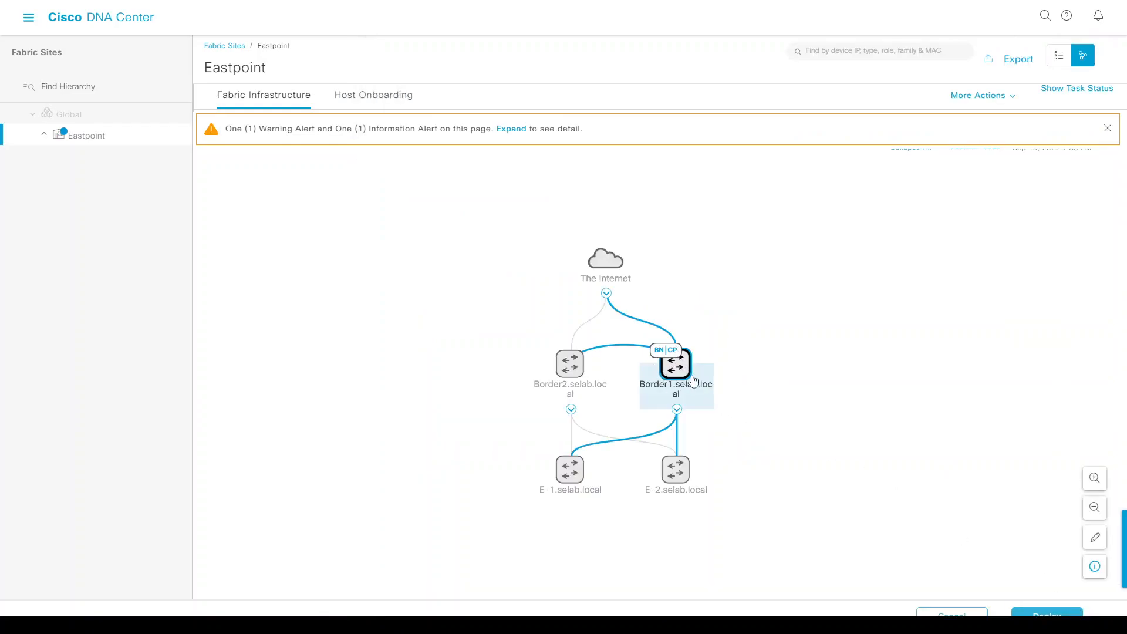
click(675, 367)
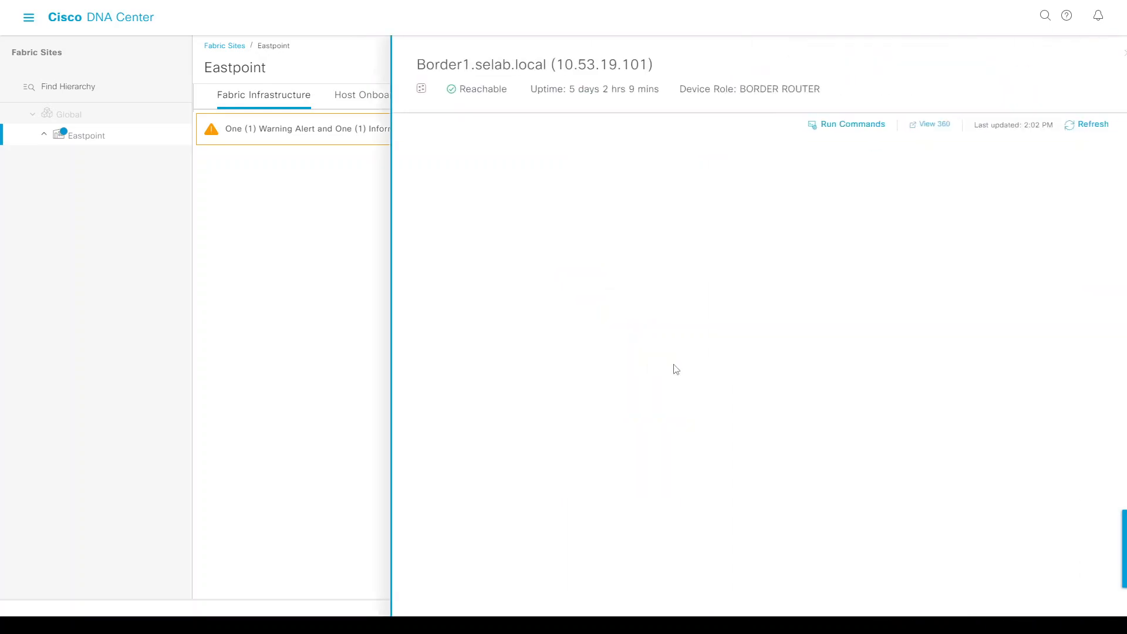
click(568, 269)
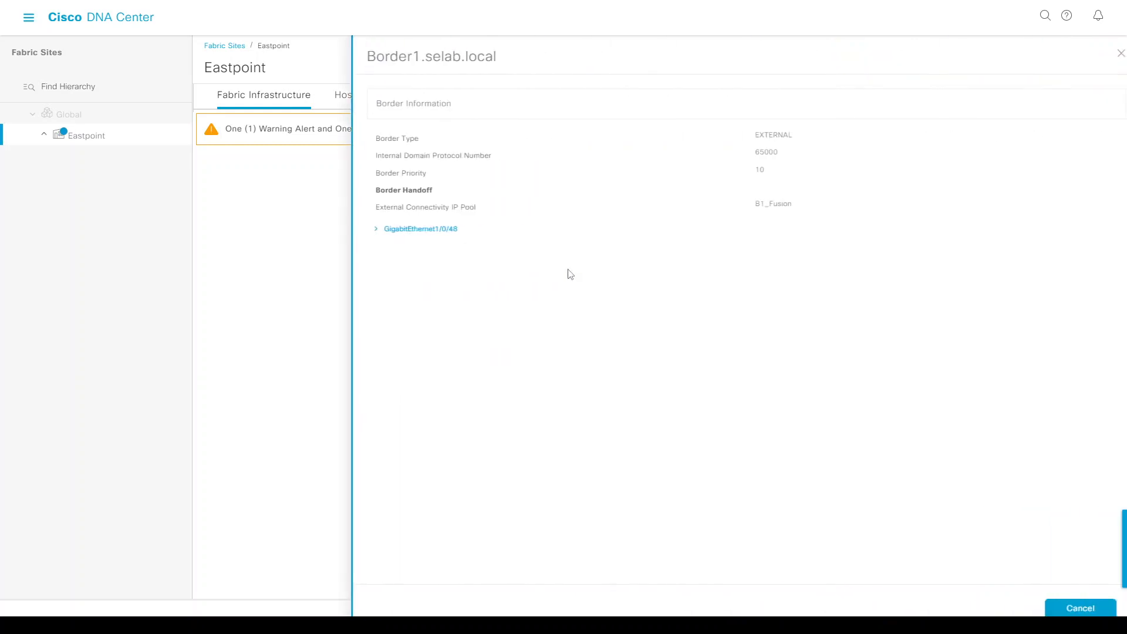
click(415, 229)
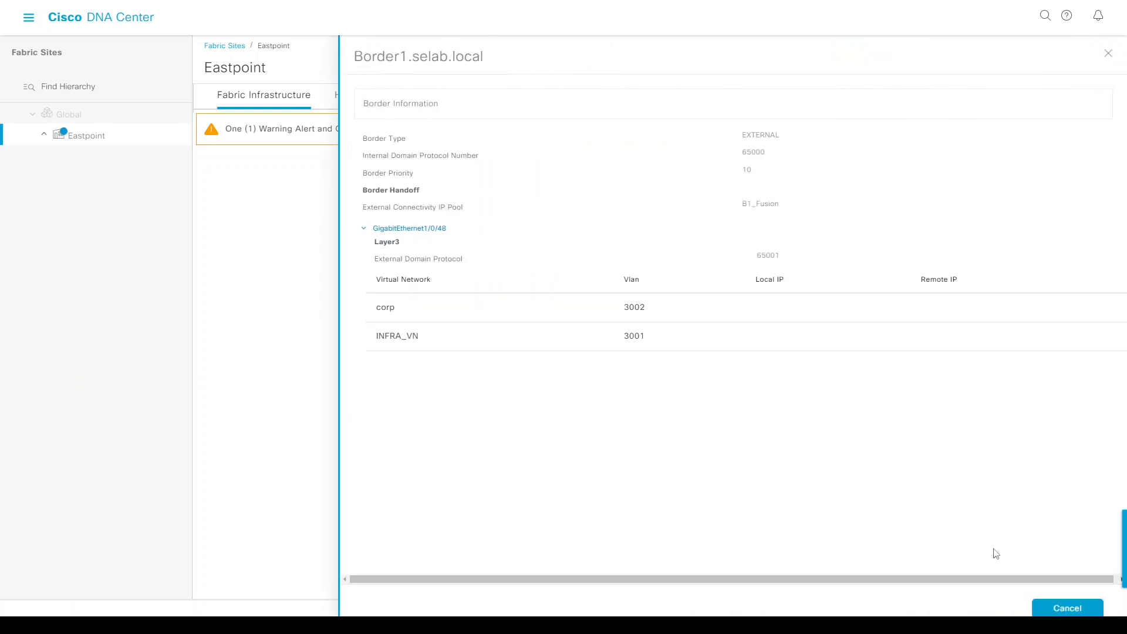
click(1066, 607)
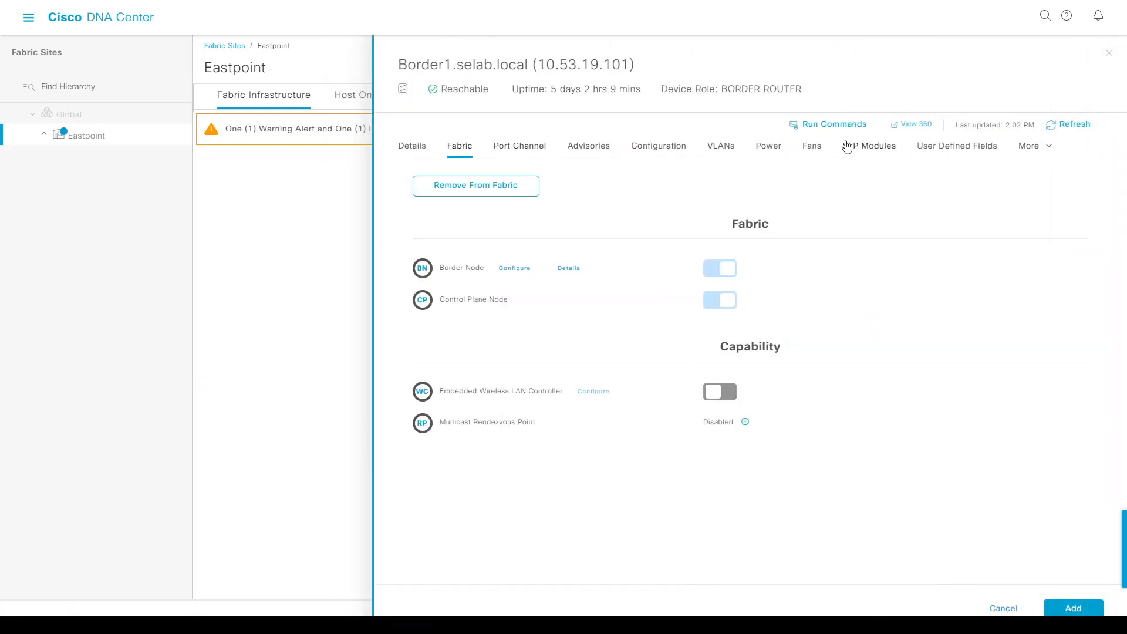
click(1033, 152)
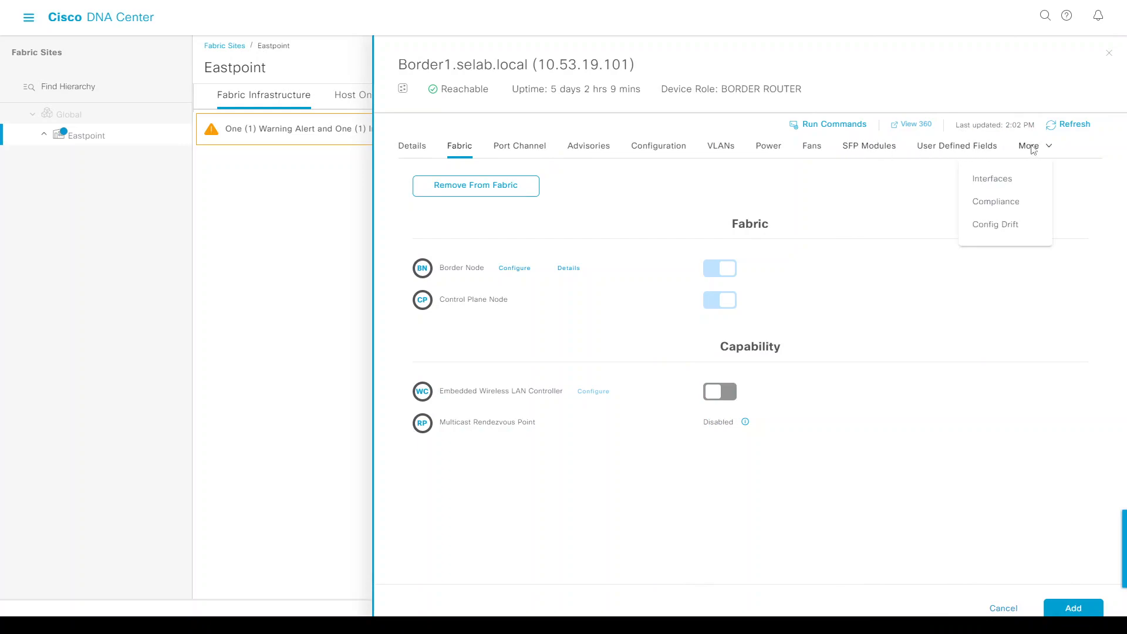
click(415, 149)
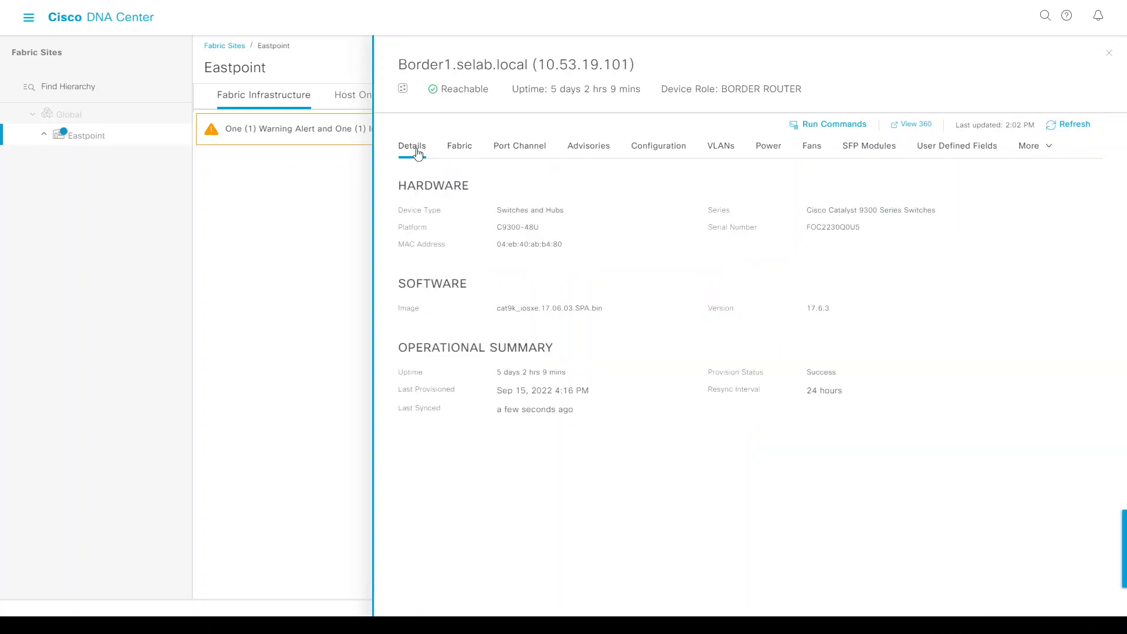
click(1110, 56)
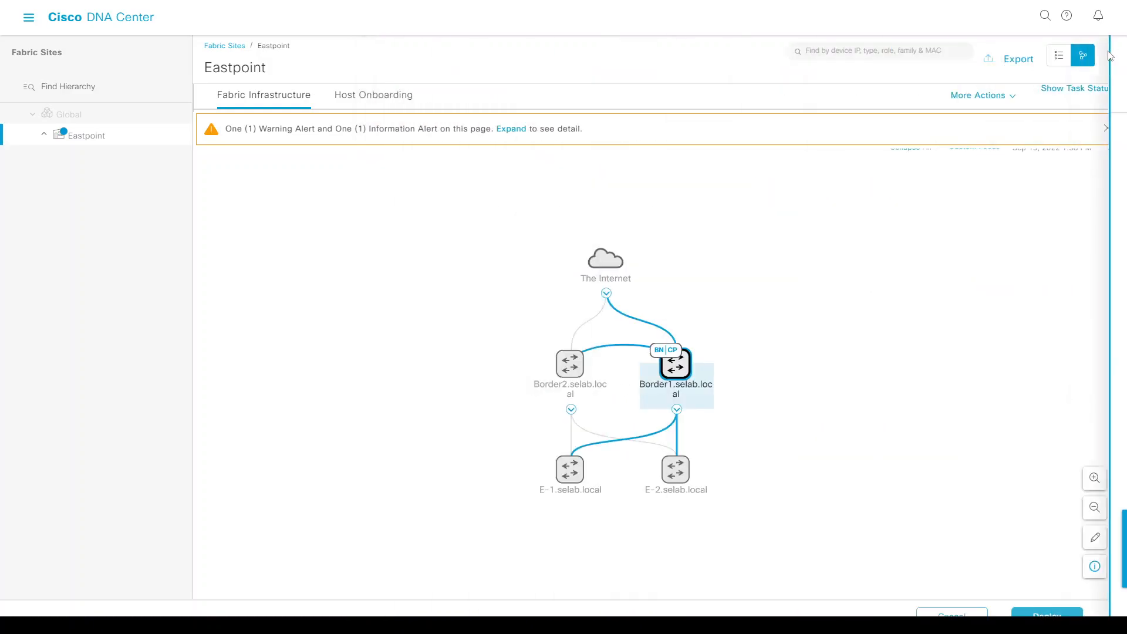
Make Border2 a control plane and border node with Layer 3 handoff, local AS 65000.
click(573, 369)
click(728, 302)
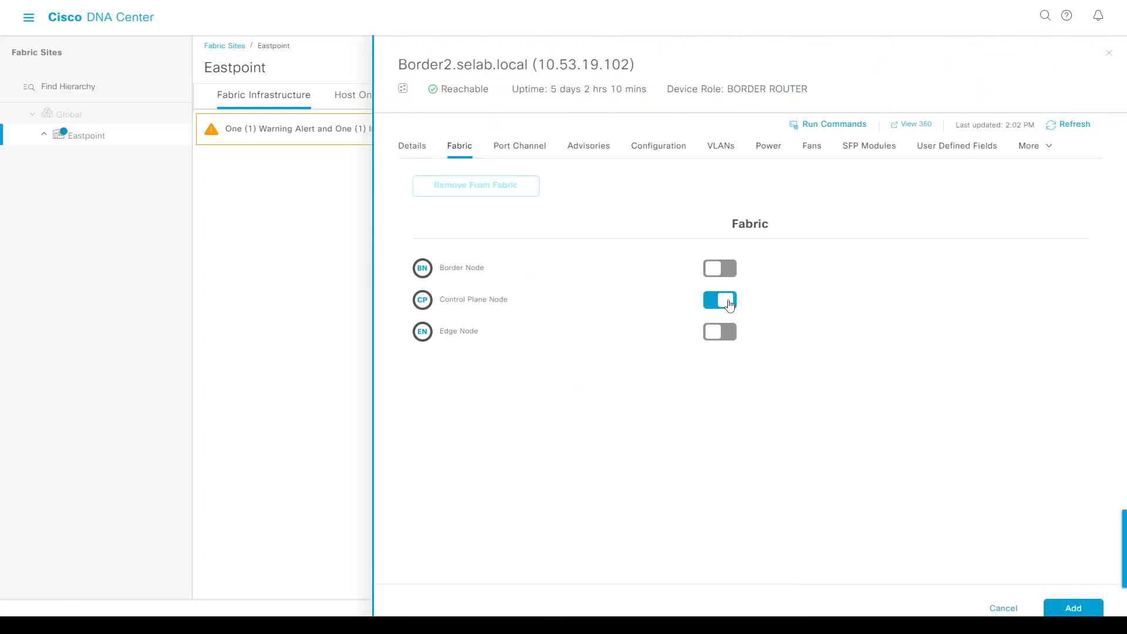
click(717, 269)
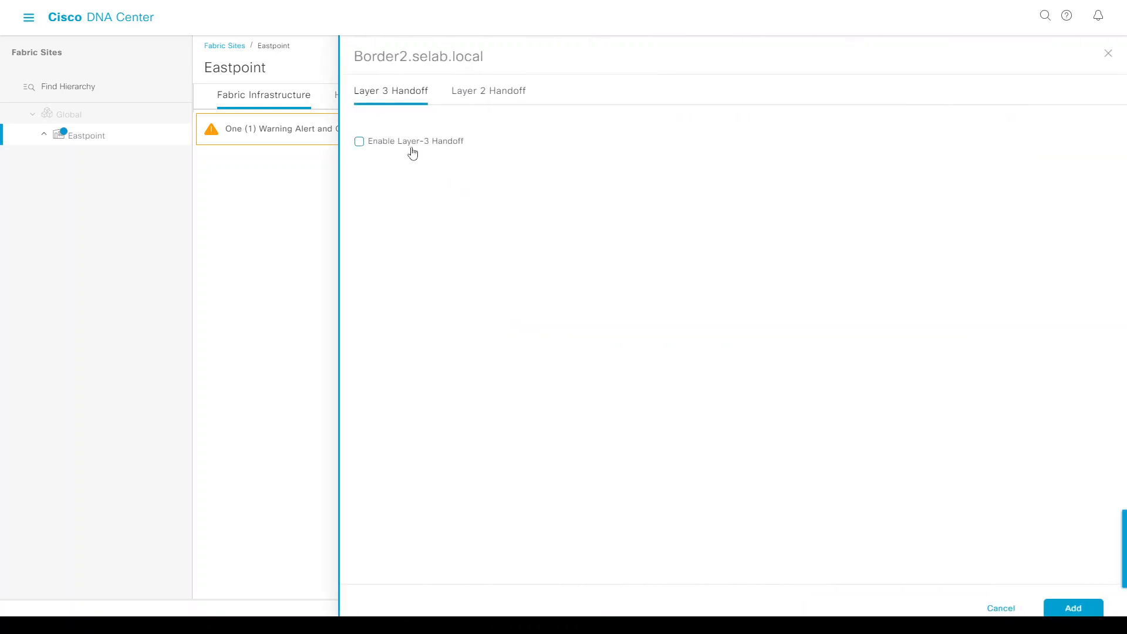
click(405, 142)
click(421, 187)
text(65)
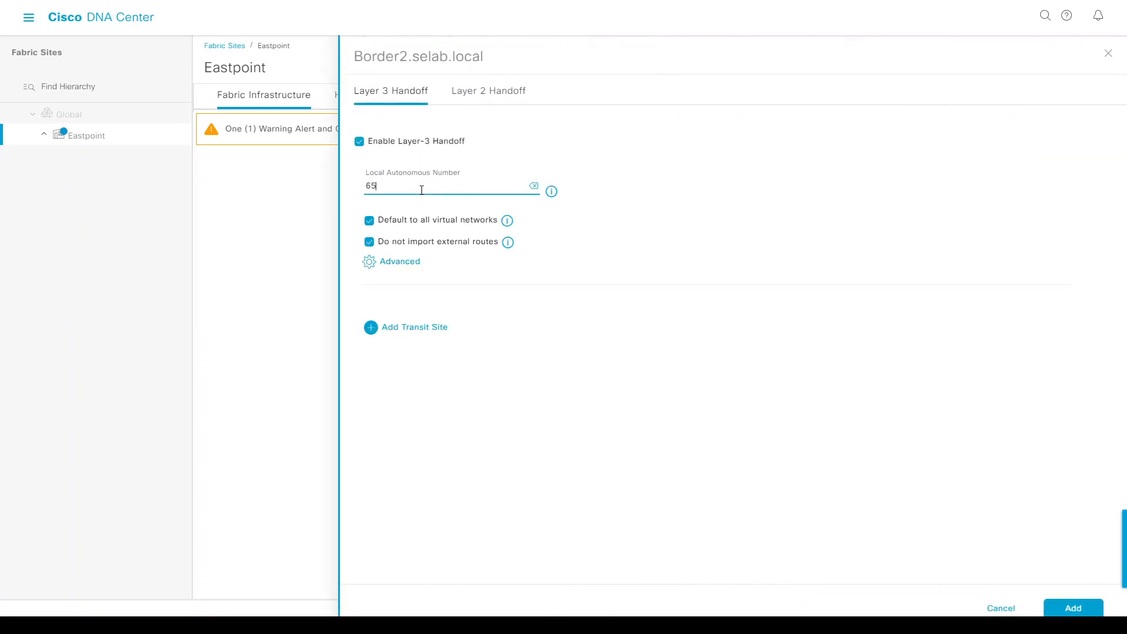
Add IP-Transit to Border2's handoff and choose the B2_Fusion IP pool.
click(415, 327)
click(415, 353)
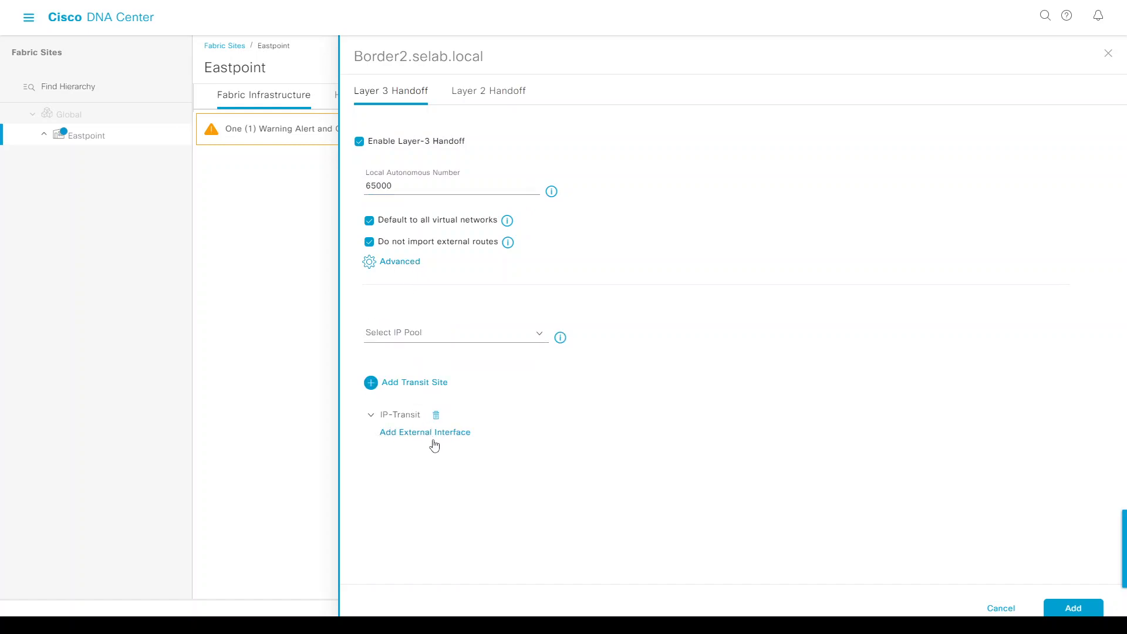
click(431, 433)
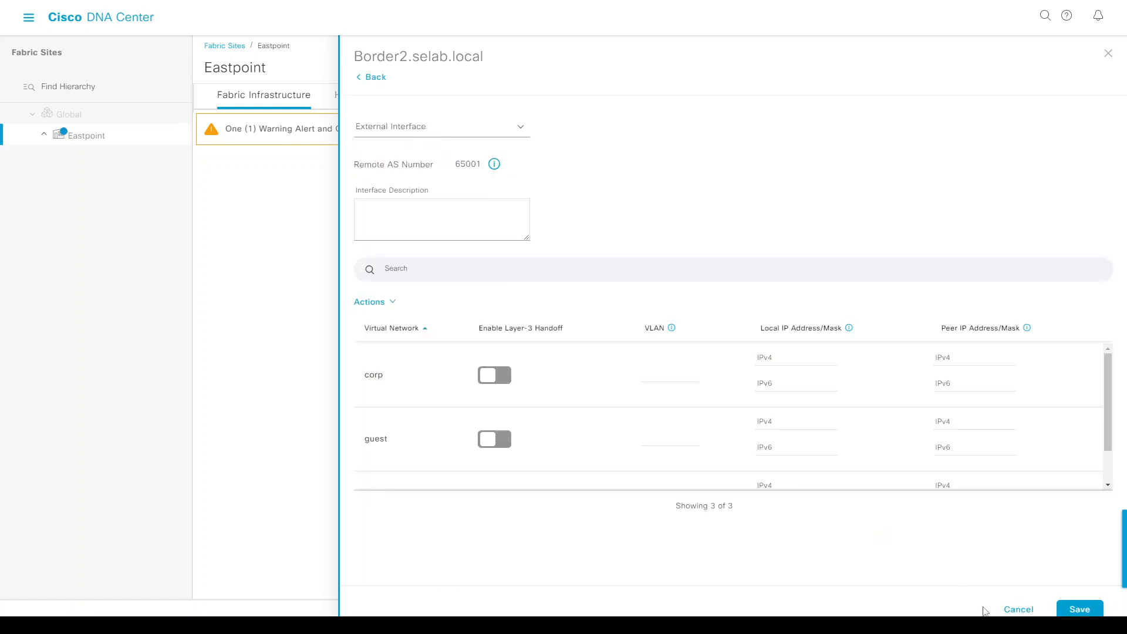
click(1018, 609)
click(445, 336)
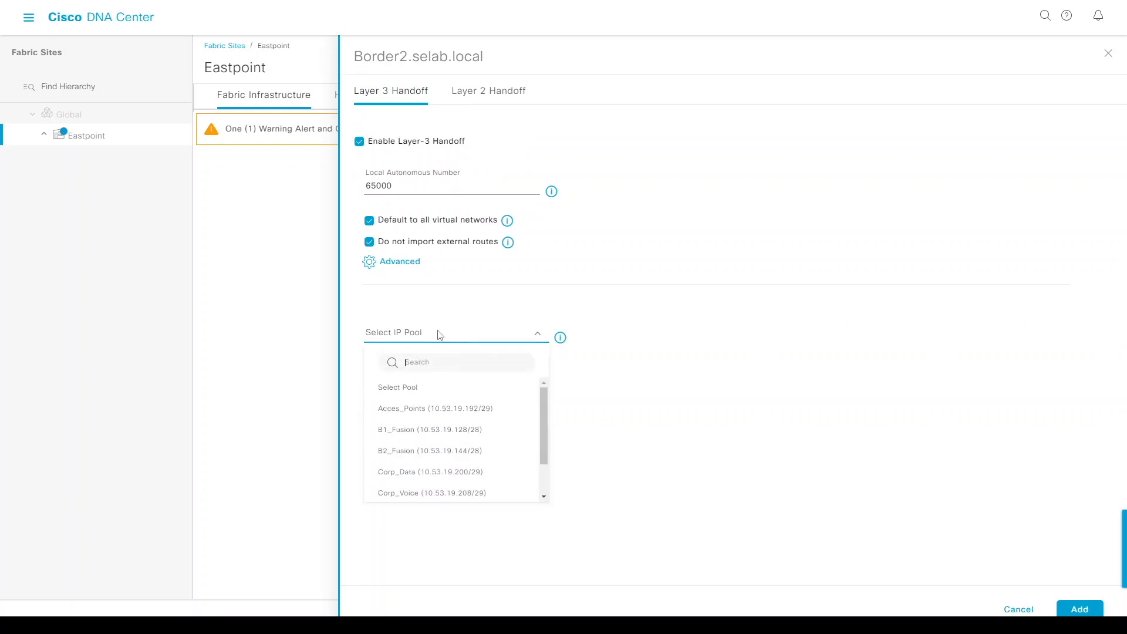
click(392, 455)
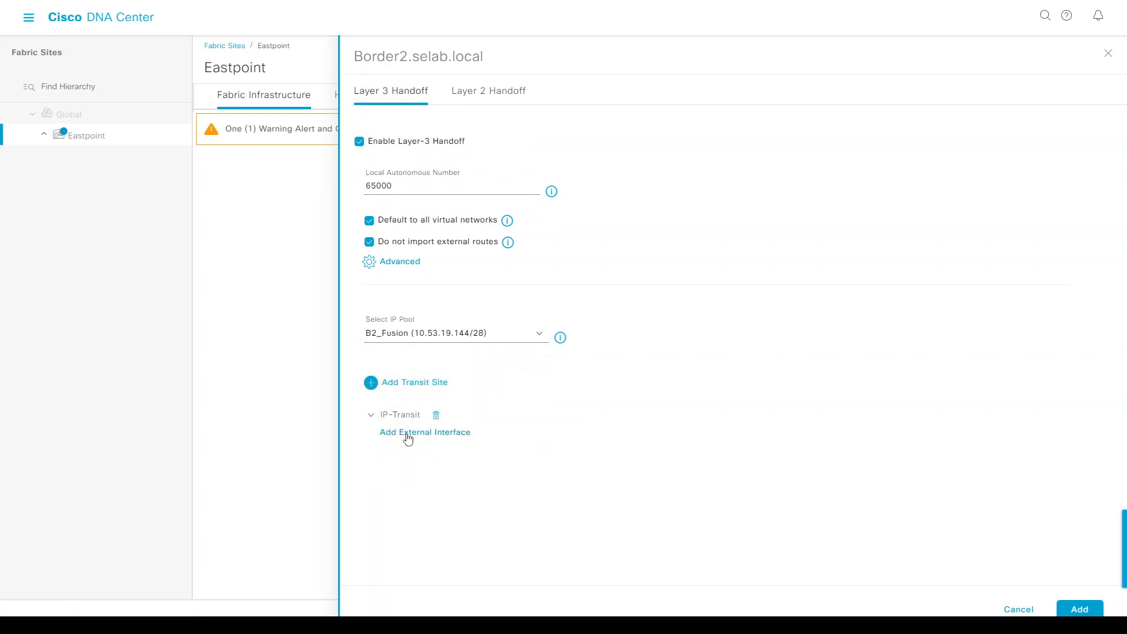
Add external interface GigabitEthernet1/0/48 handing off corp and INFRA_VN with their VLANs, and save.
click(405, 433)
click(415, 135)
text(48)
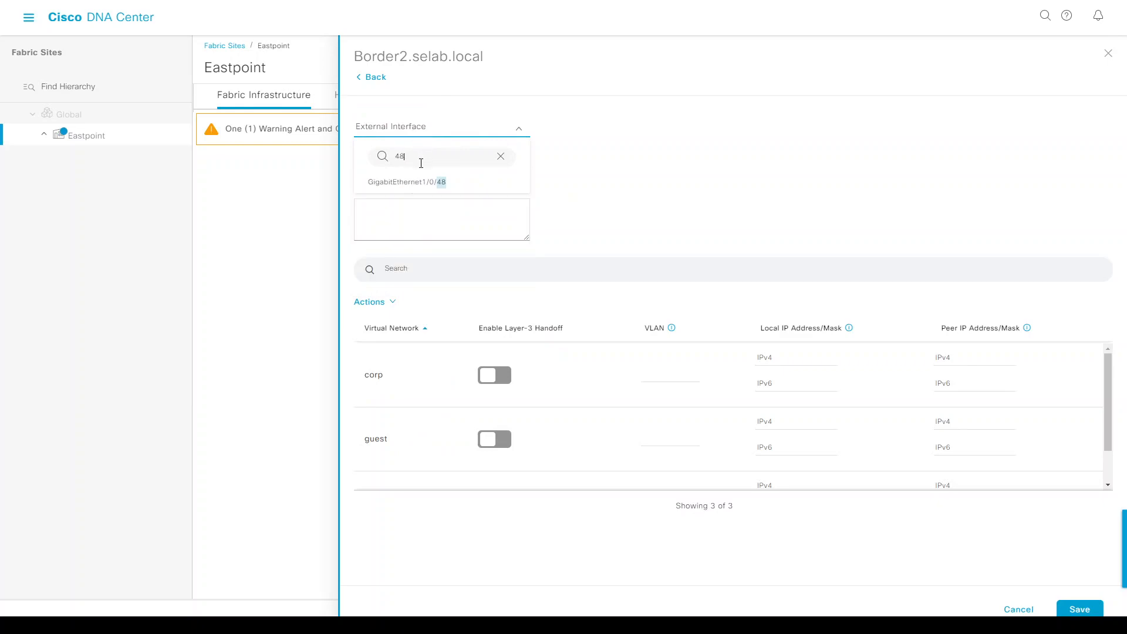
click(424, 186)
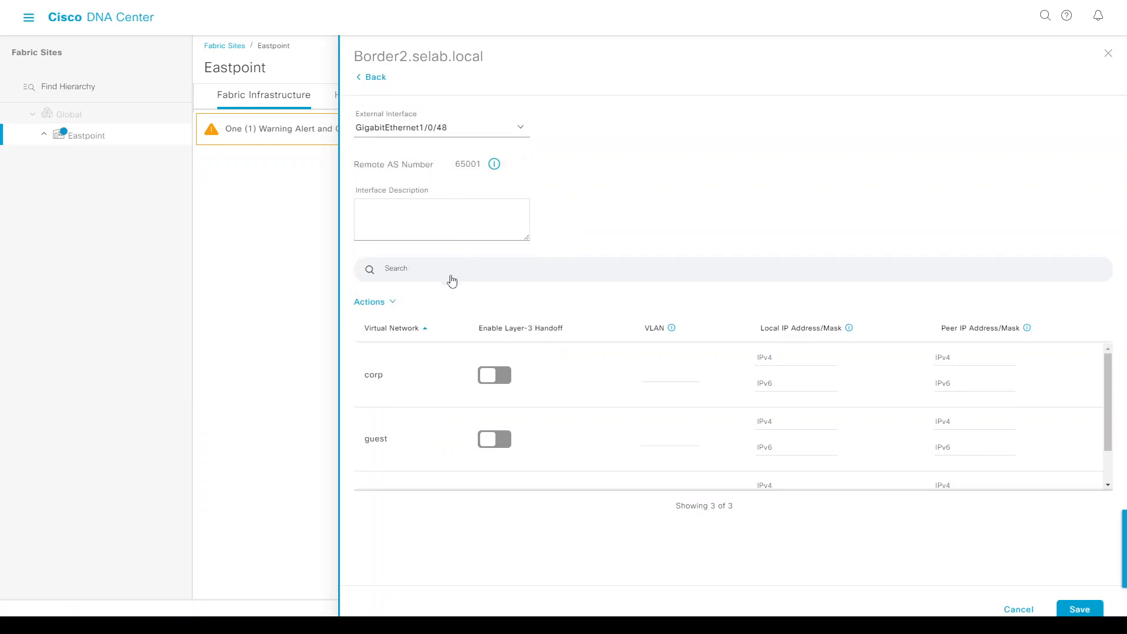
click(495, 377)
scroll(504, 410, down, 1)
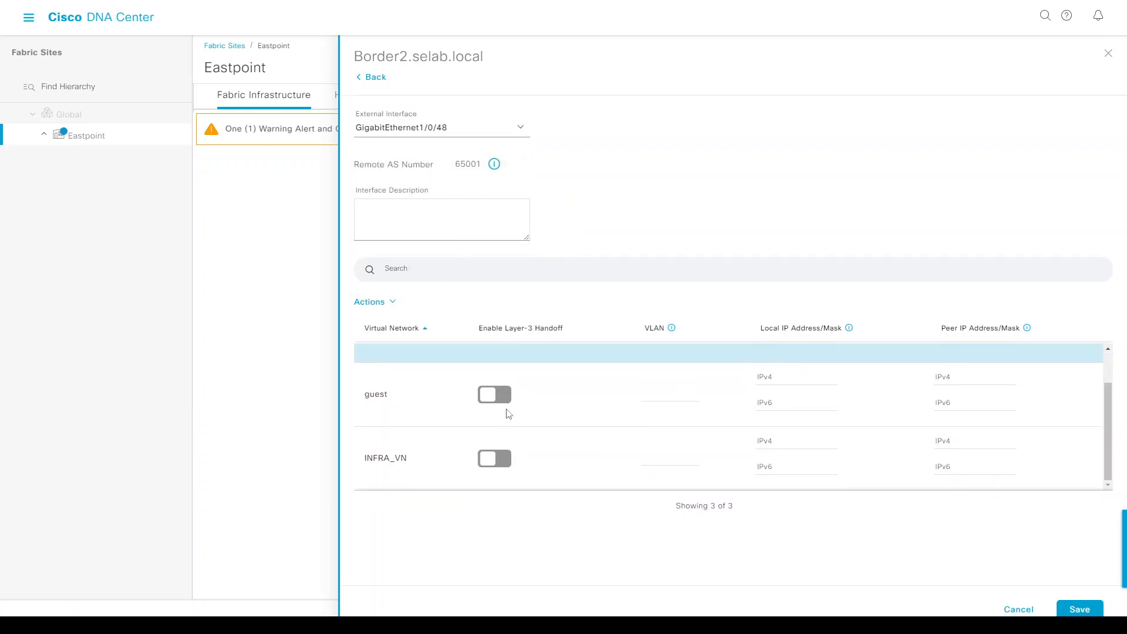
click(495, 458)
scroll(599, 434, up, 1)
click(662, 380)
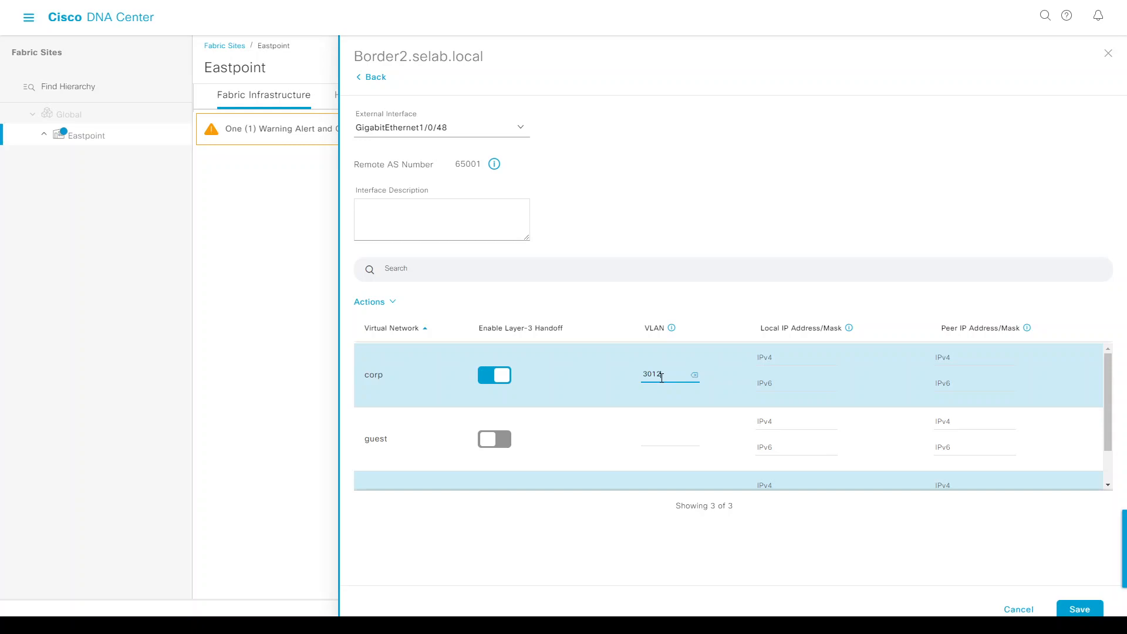
scroll(664, 377, down, 1)
click(671, 459)
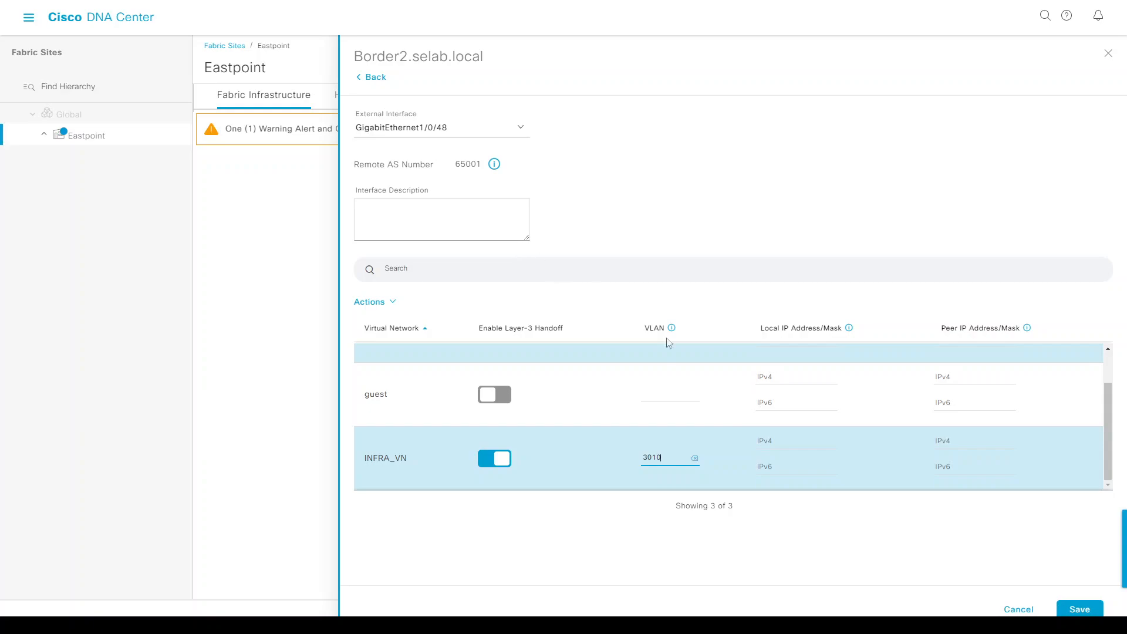
click(1079, 609)
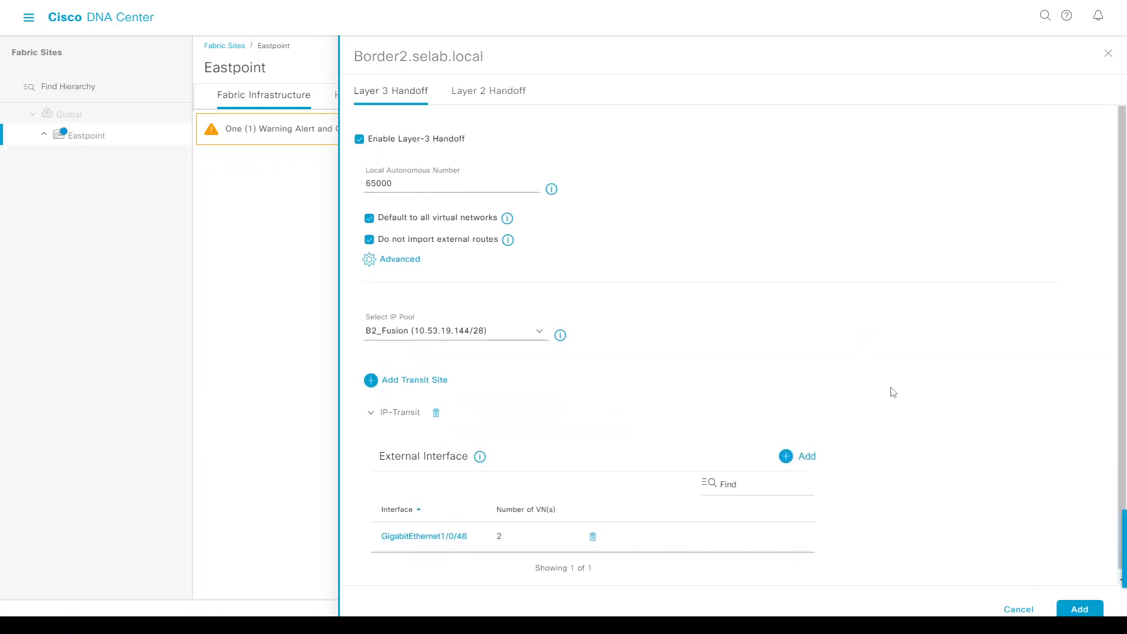
Add Border2's handoff and roles, then deploy the fabric changes scheduled Now.
click(1074, 611)
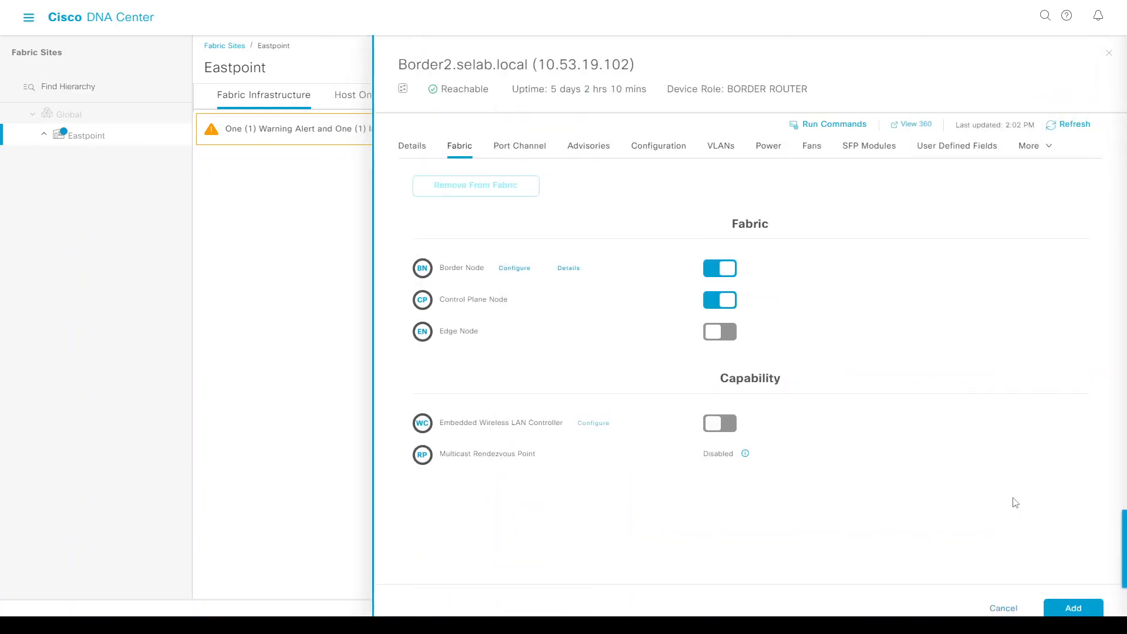
click(1073, 611)
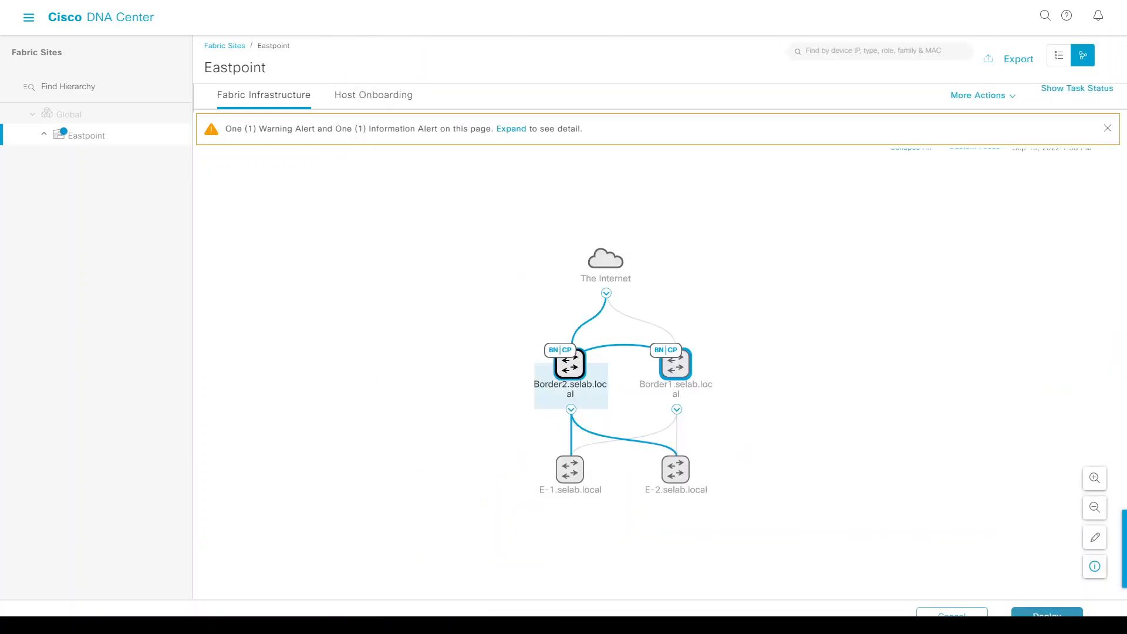
click(1047, 612)
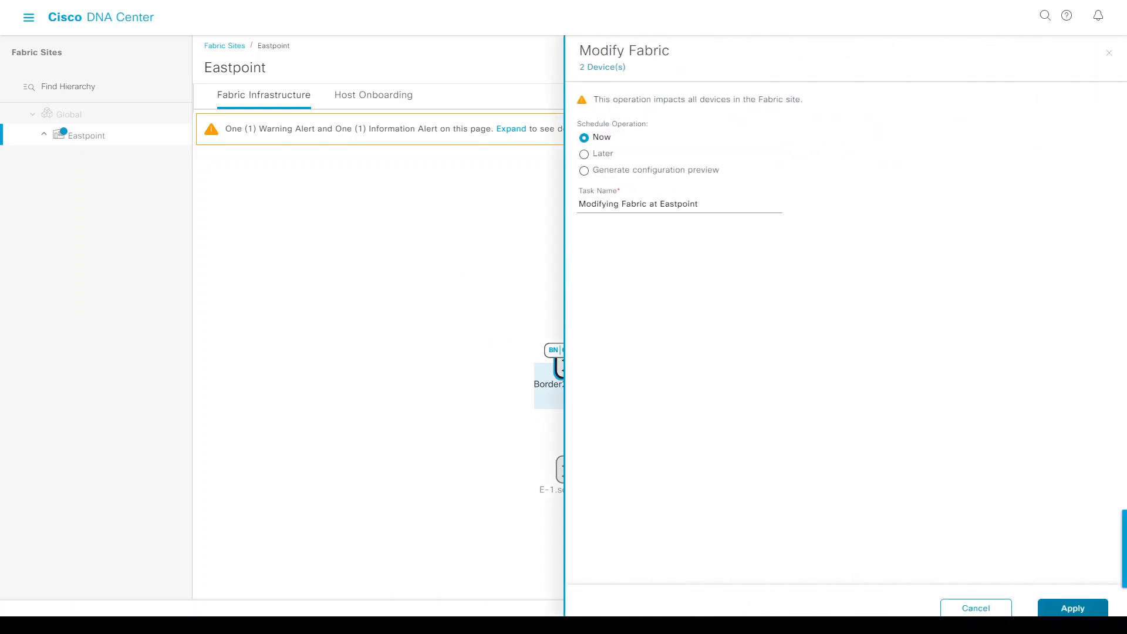
click(1063, 610)
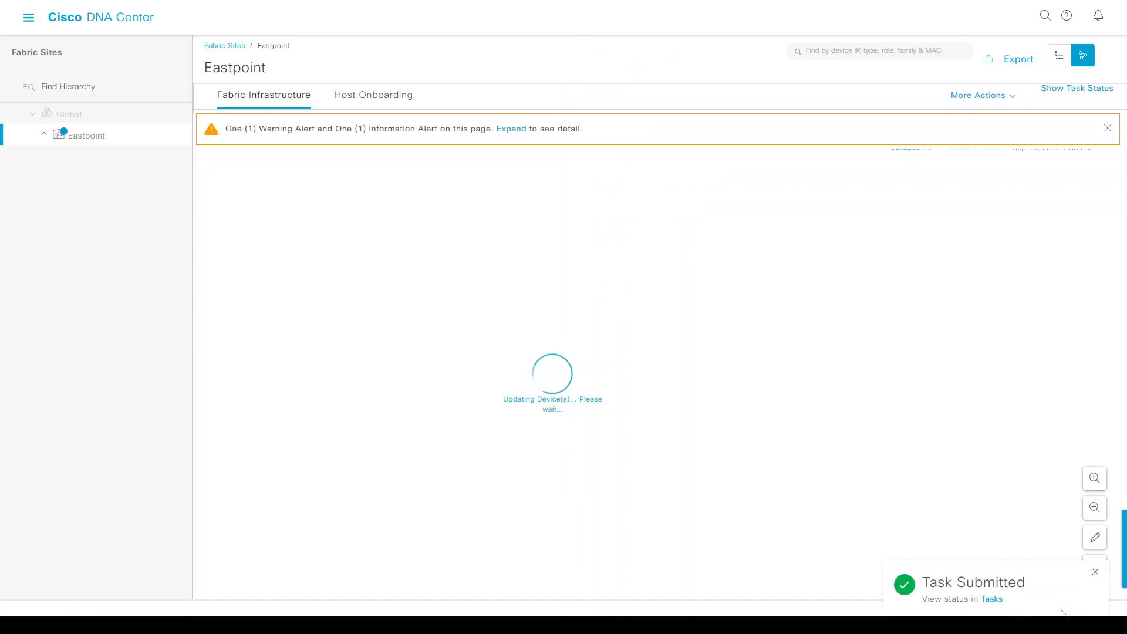
In the FUSION terminal, display the BGP configuration with 'sh run | se router bgp'.
key(alt+Tab)
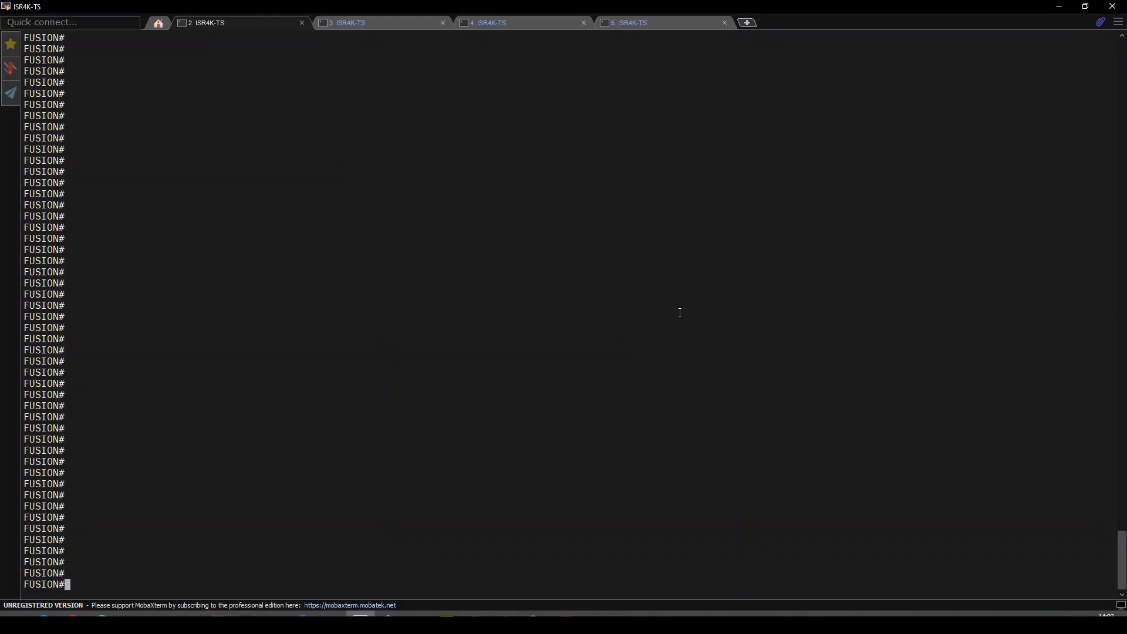
text(sh run | se router bgp)
key(Return)
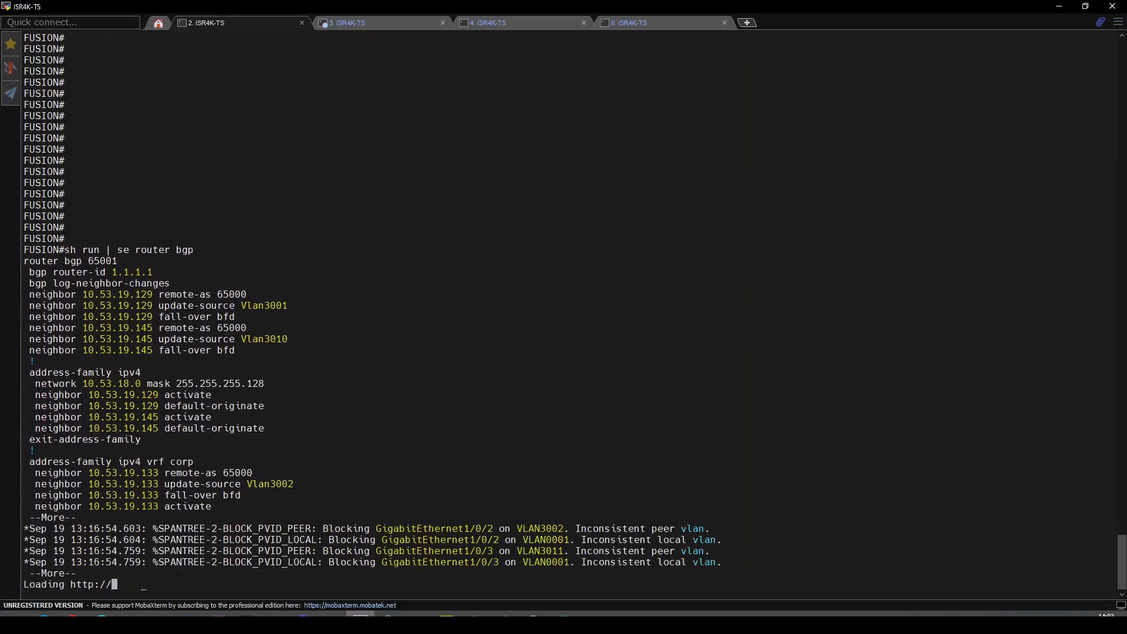
click(405, 394)
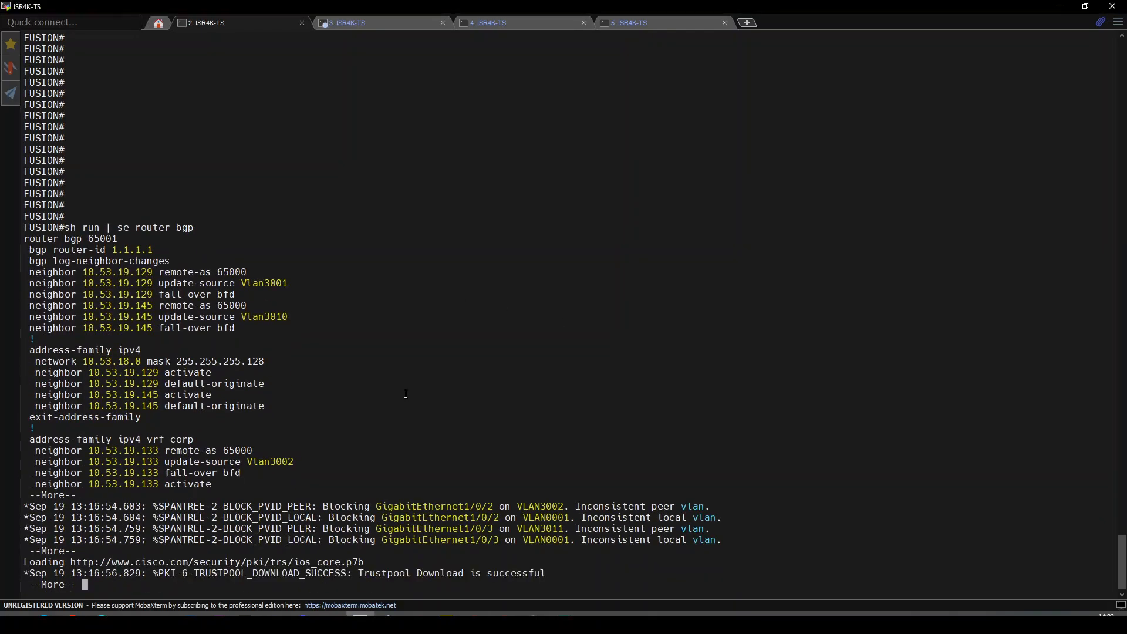
key(Return)
key(Return)
key(Return)
key(Return)
key(Return)
key(Return)
key(Return)
key(Return)
key(Return)
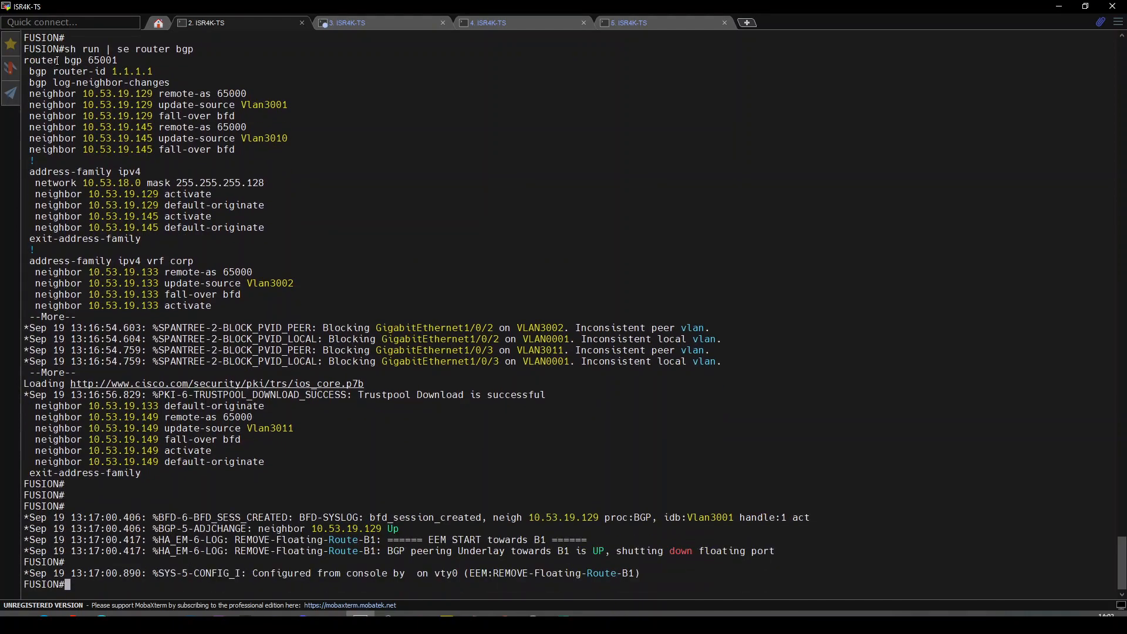
Highlight the router bgp 65001 line, then rerun the BGP configuration display.
drag(65, 61, 137, 55)
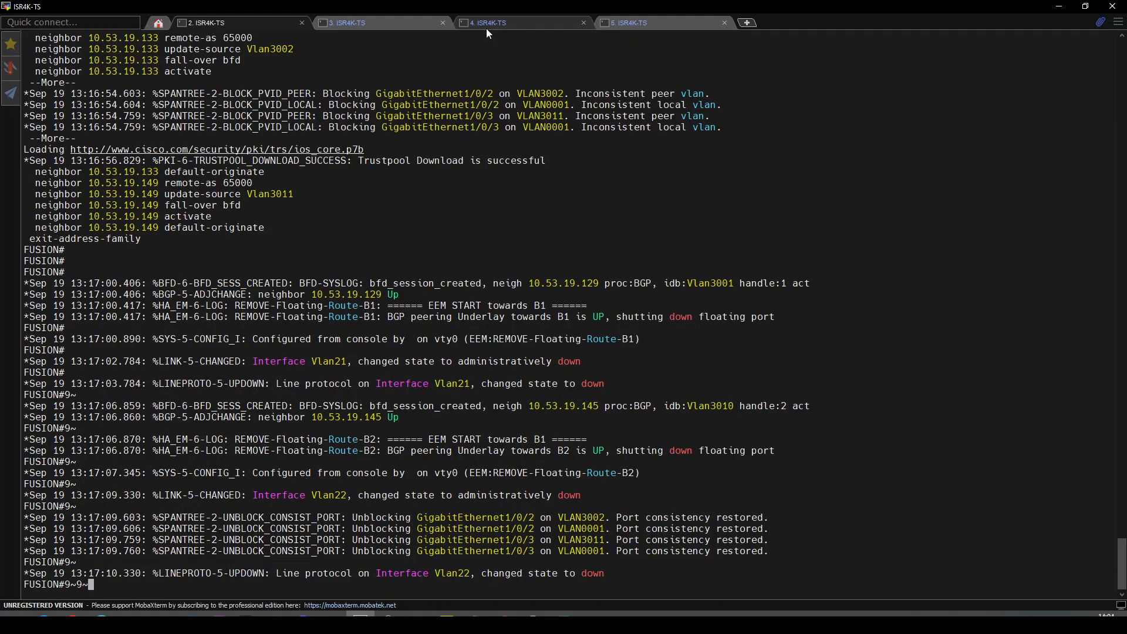
text(9)
key(BackSpace)
key(BackSpace)
key(BackSpace)
key(BackSpace)
key(BackSpace)
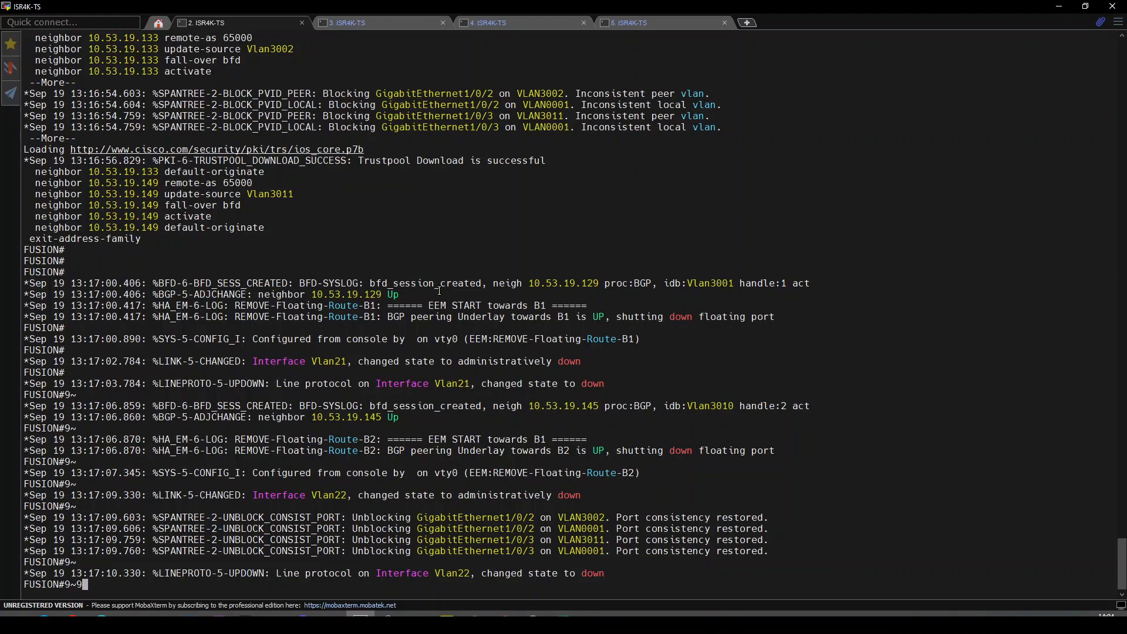
scroll(247, 256, up, 7)
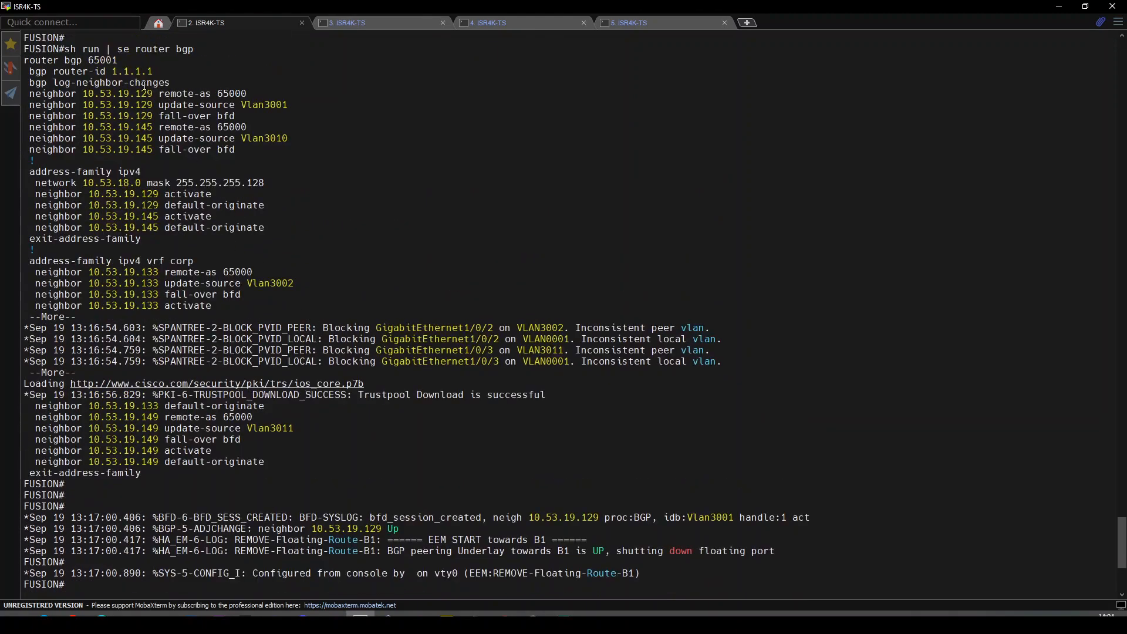
drag(28, 59, 106, 60)
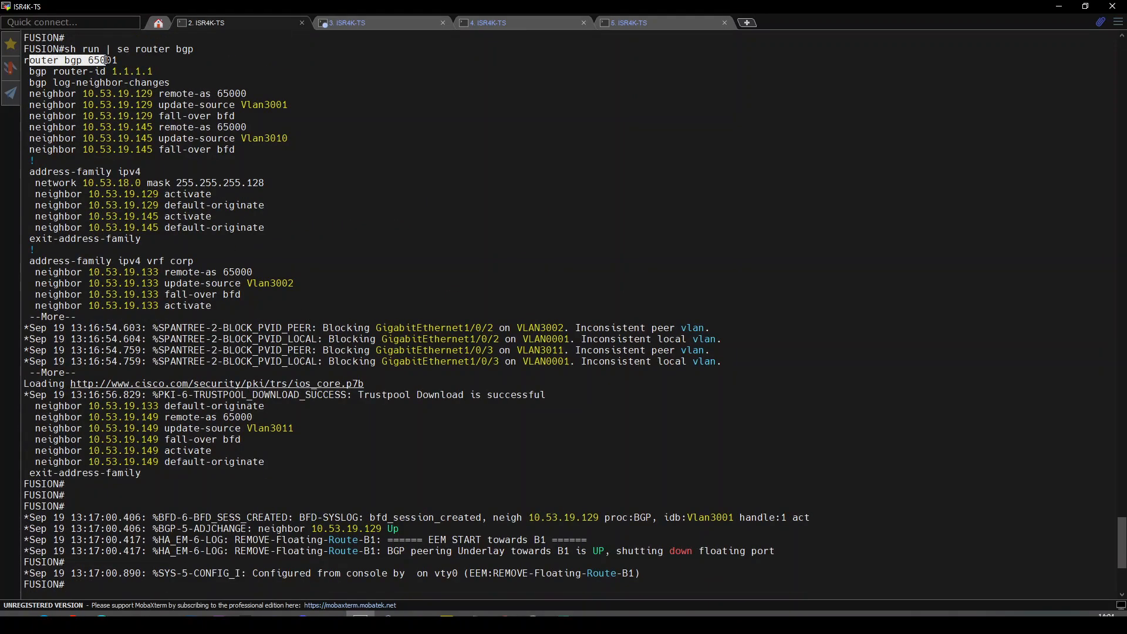
click(106, 60)
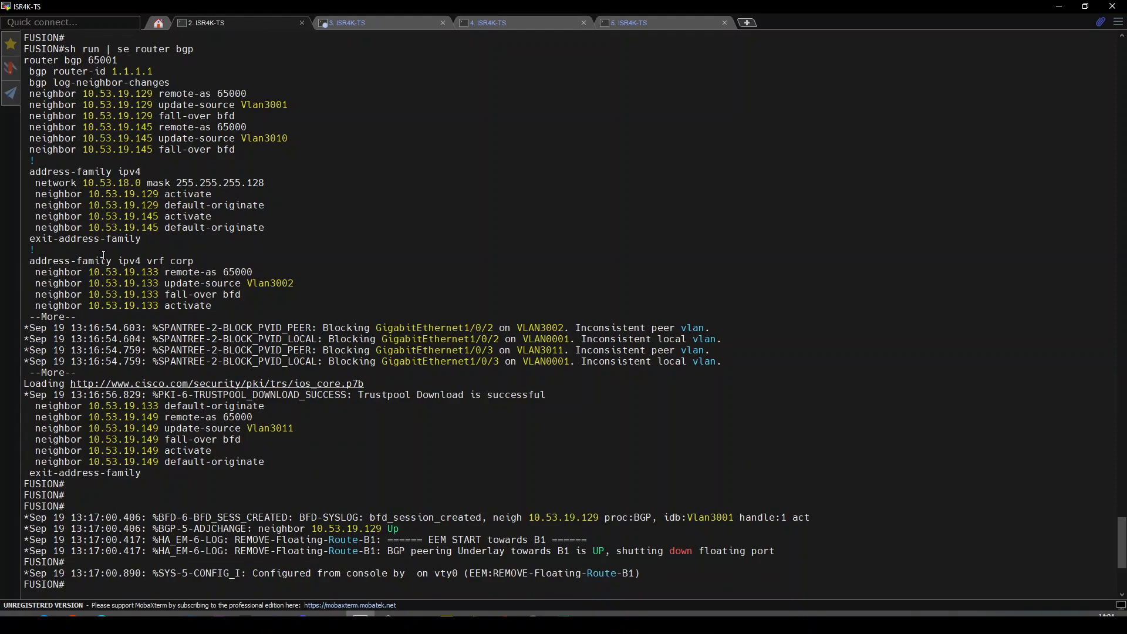
key(Return)
key(Return)
key(Return)
key(Return)
key(Up)
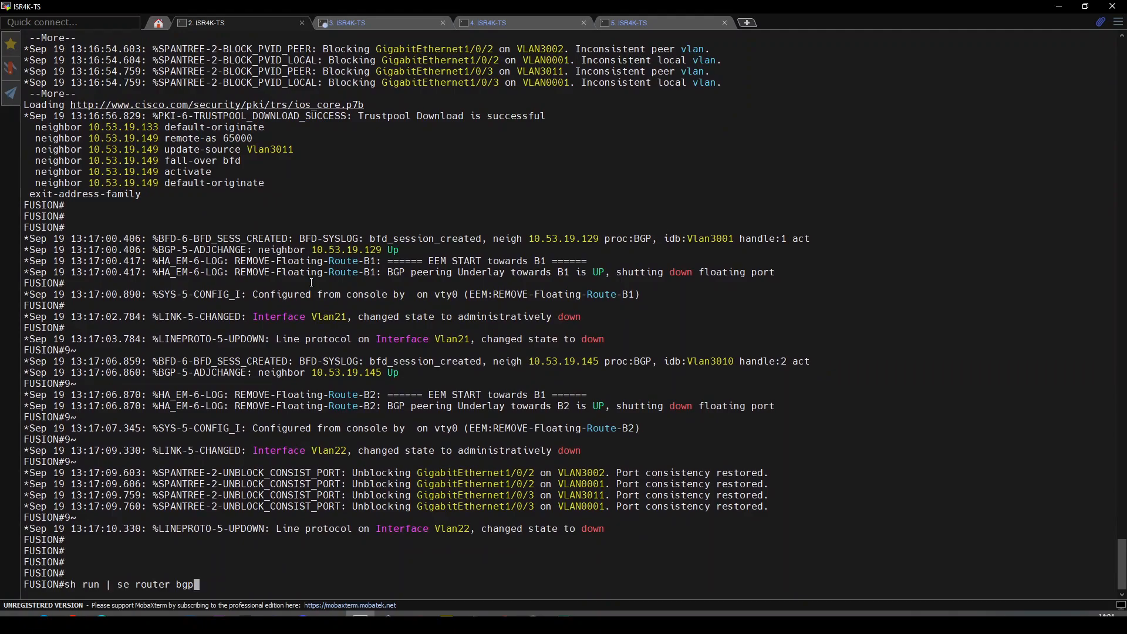
key(Return)
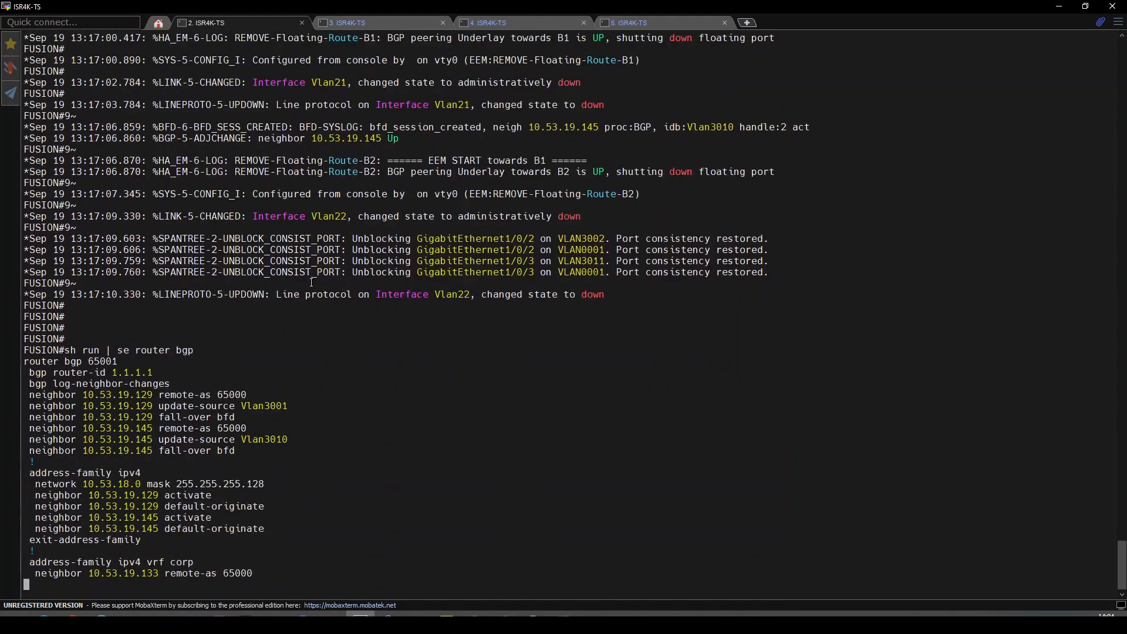
key(Return)
key(Return)
key(Return)
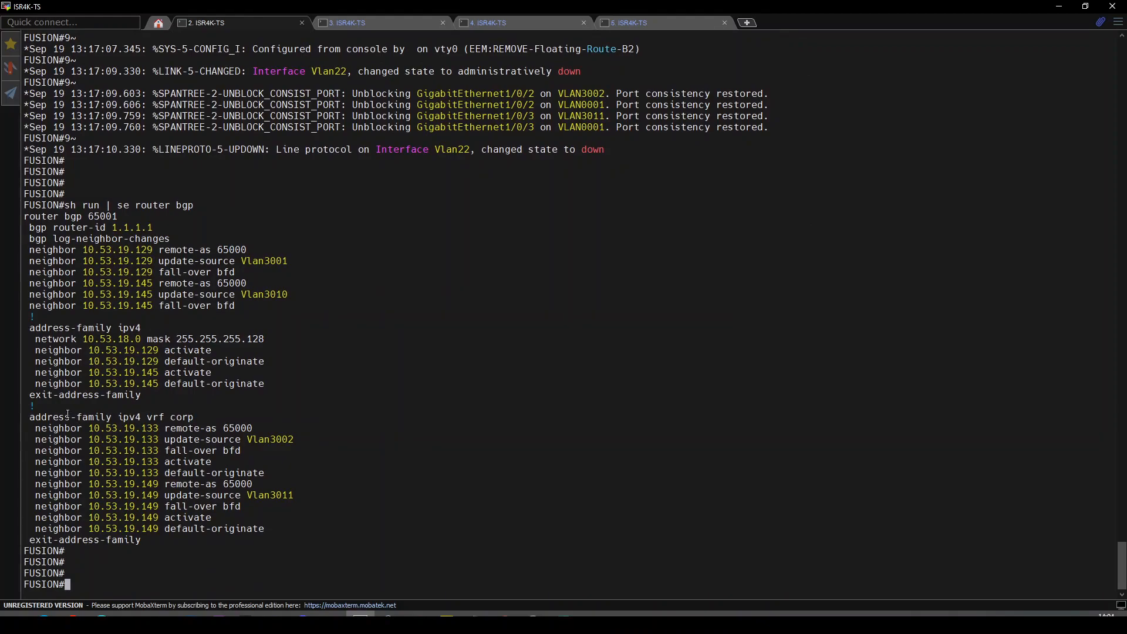
List VRF definitions with 'sh run | se vrf def' and highlight the vrf definition corp line.
text(sh run | se vrf def)
key(Return)
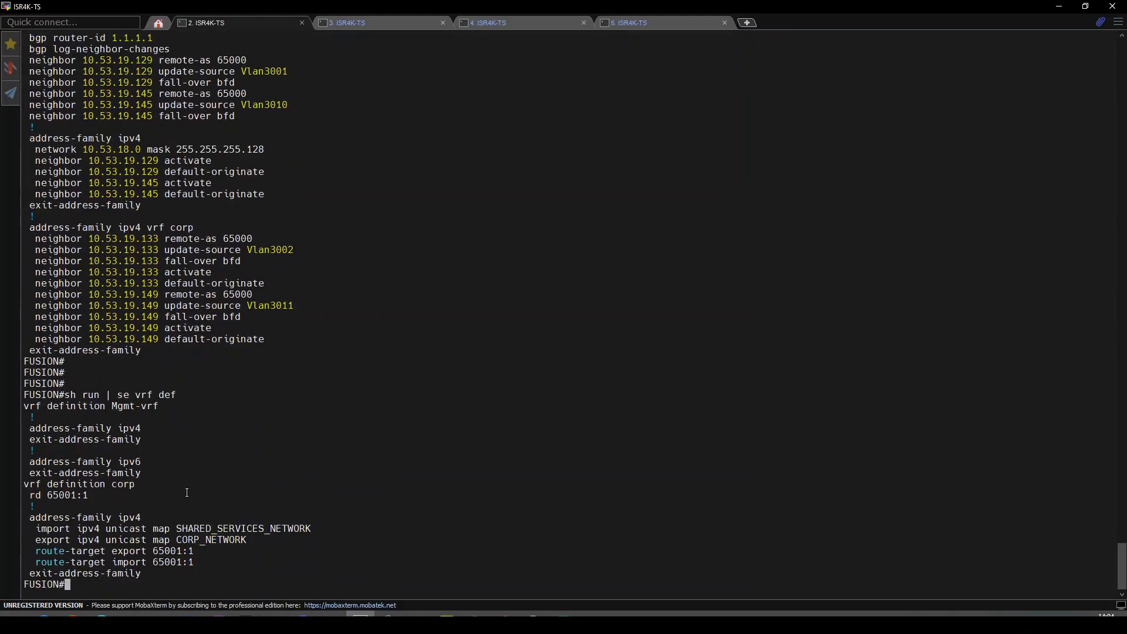
key(Return)
key(Return)
key(Return)
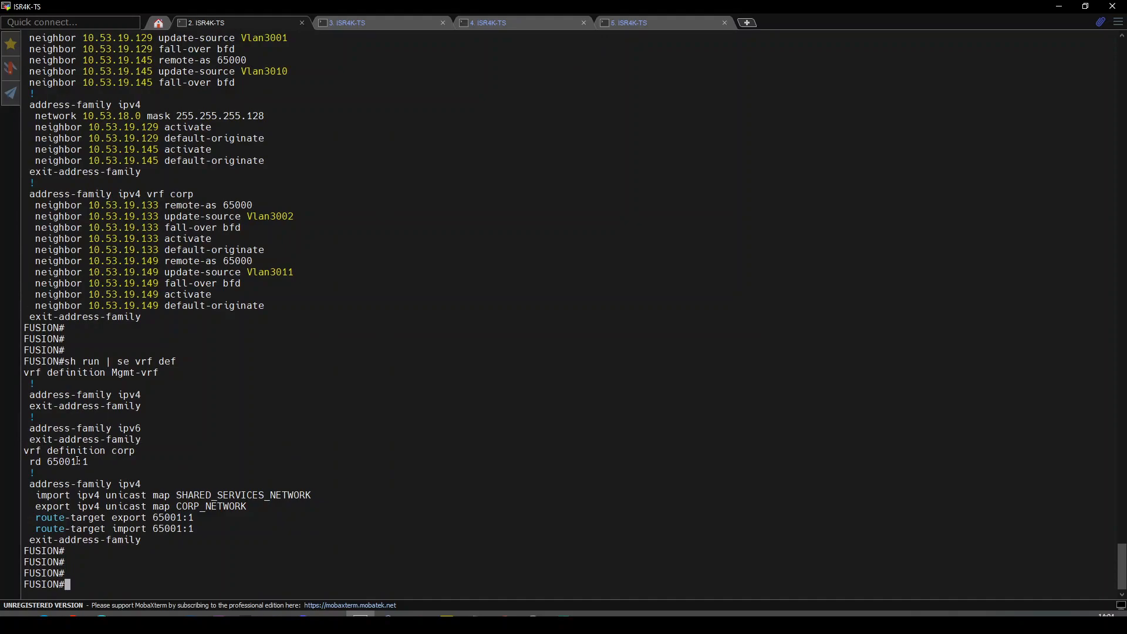
drag(30, 450, 117, 451)
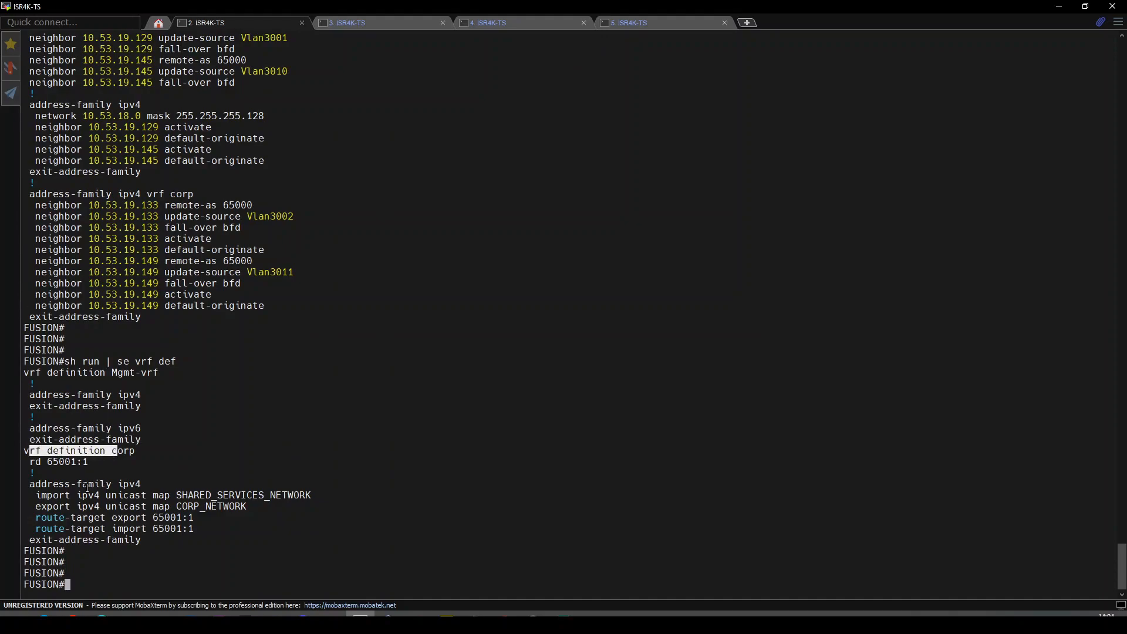
key(Return)
key(Return)
key(Return)
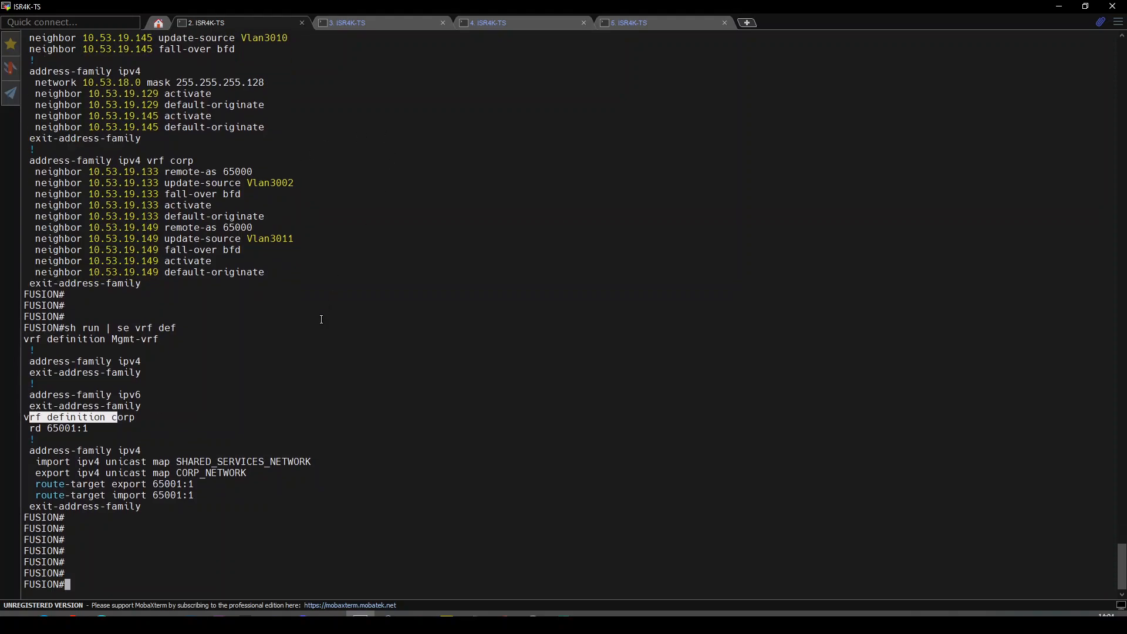
Display Border1's running router bgp configuration with 'sh run | se router bgp'.
click(501, 22)
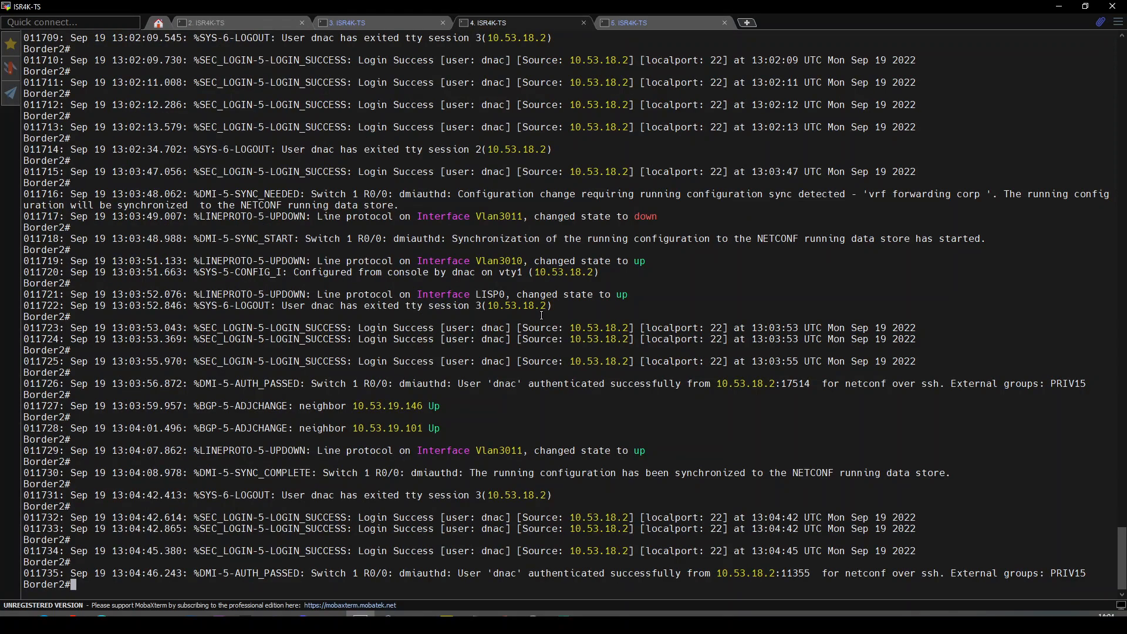
key(Return)
key(Return)
key(Return)
key(Return)
key(Return)
key(Return)
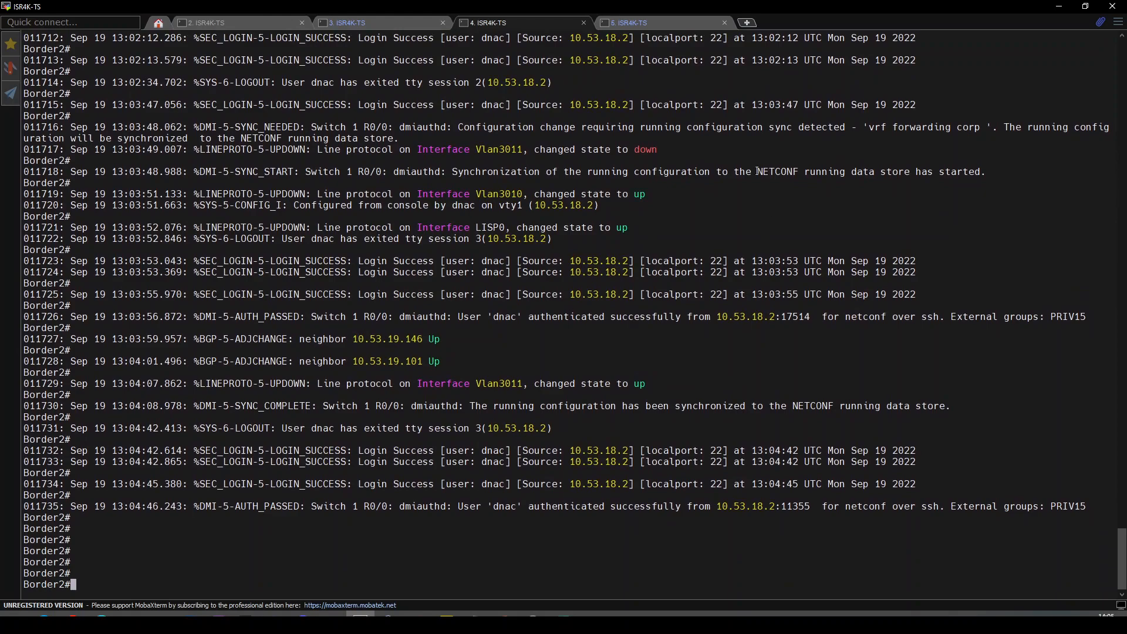
click(361, 27)
text(sh run | se lisp)
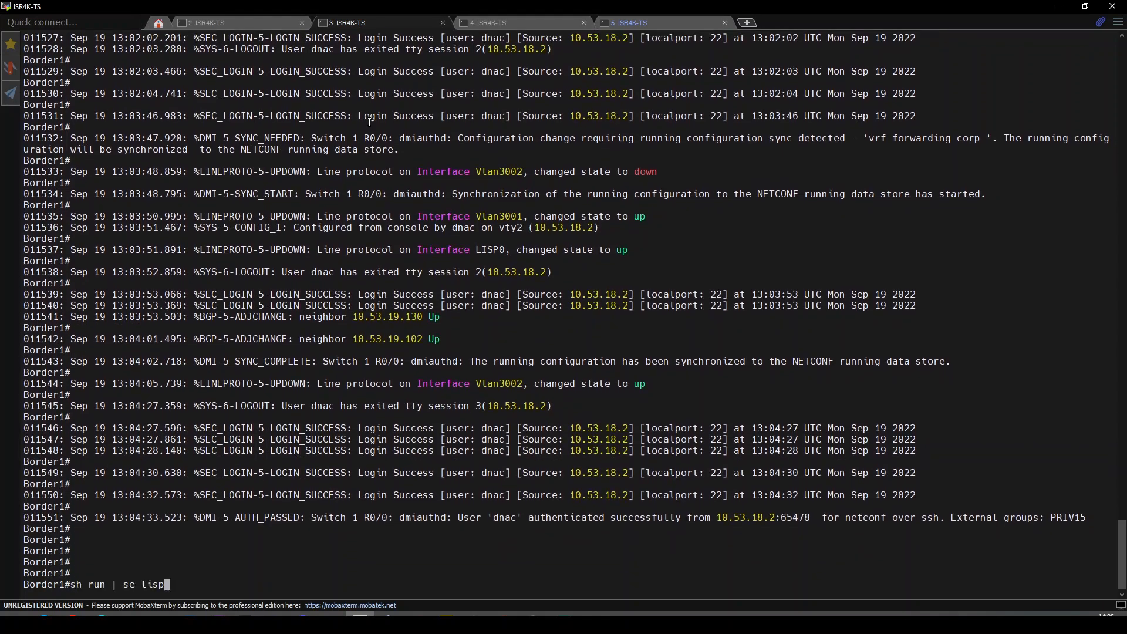
key(Up)
key(Up)
key(BackSpace)
key(BackSpace)
key(BackSpace)
key(BackSpace)
text(router bt)
key(BackSpace)
text(gp)
key(Return)
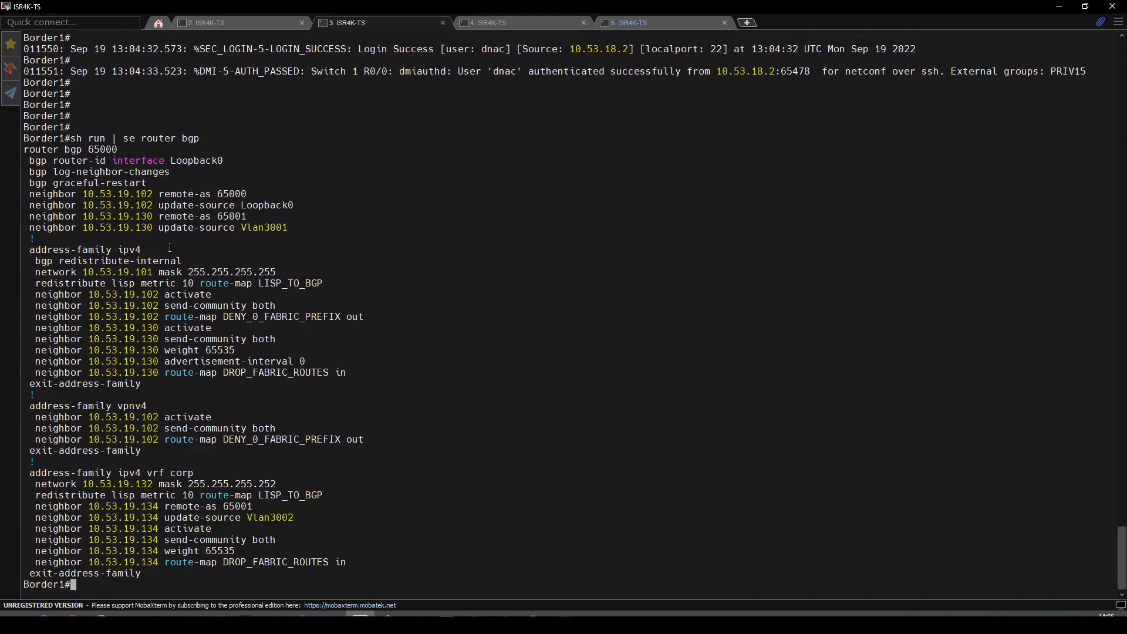
key(Return)
key(Return)
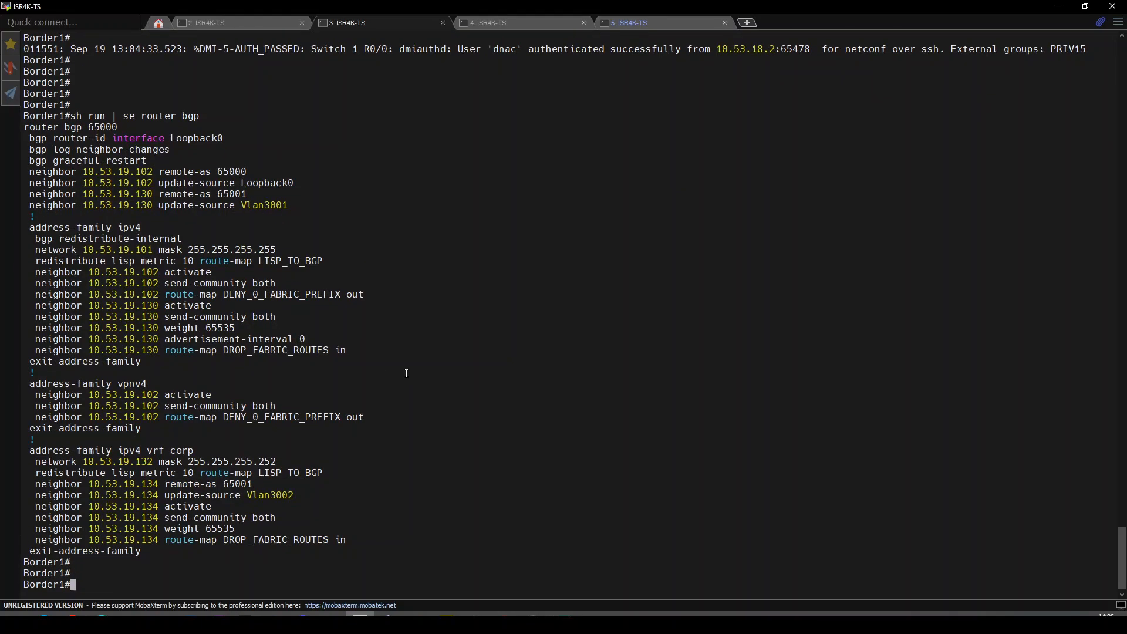
Display Border1's full LISP configuration with 'sh run | se lisp', paging to the end.
key(Up)
key(BackSpace)
key(BackSpace)
key(BackSpace)
key(BackSpace)
key(BackSpace)
key(BackSpace)
key(BackSpace)
key(BackSpace)
key(BackSpace)
key(BackSpace)
text(lisp)
key(Return)
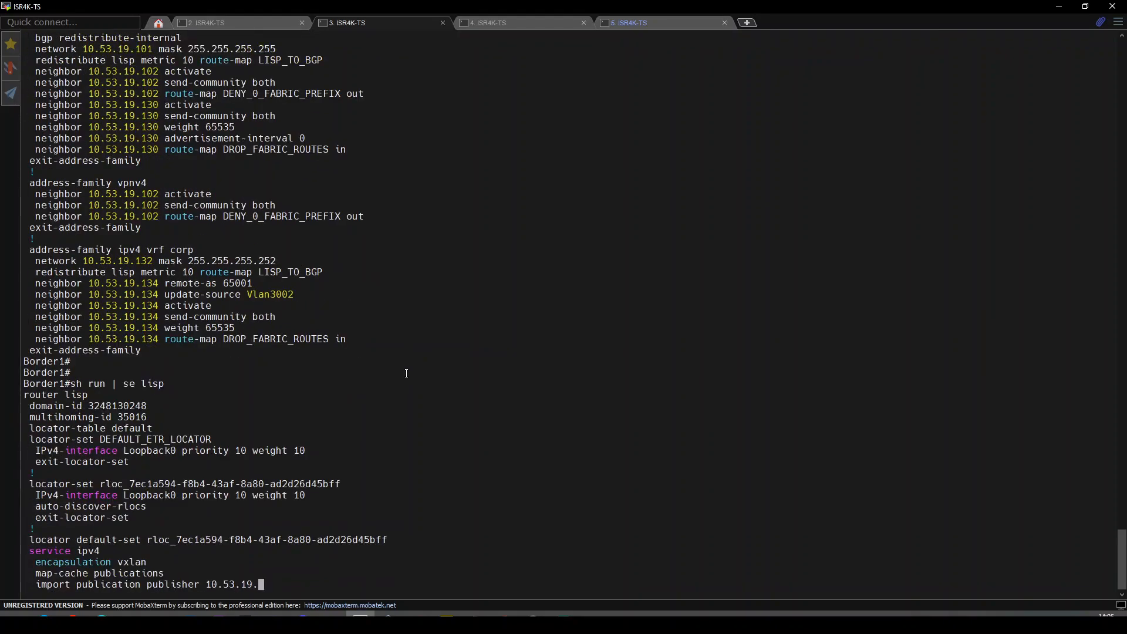
key(space)
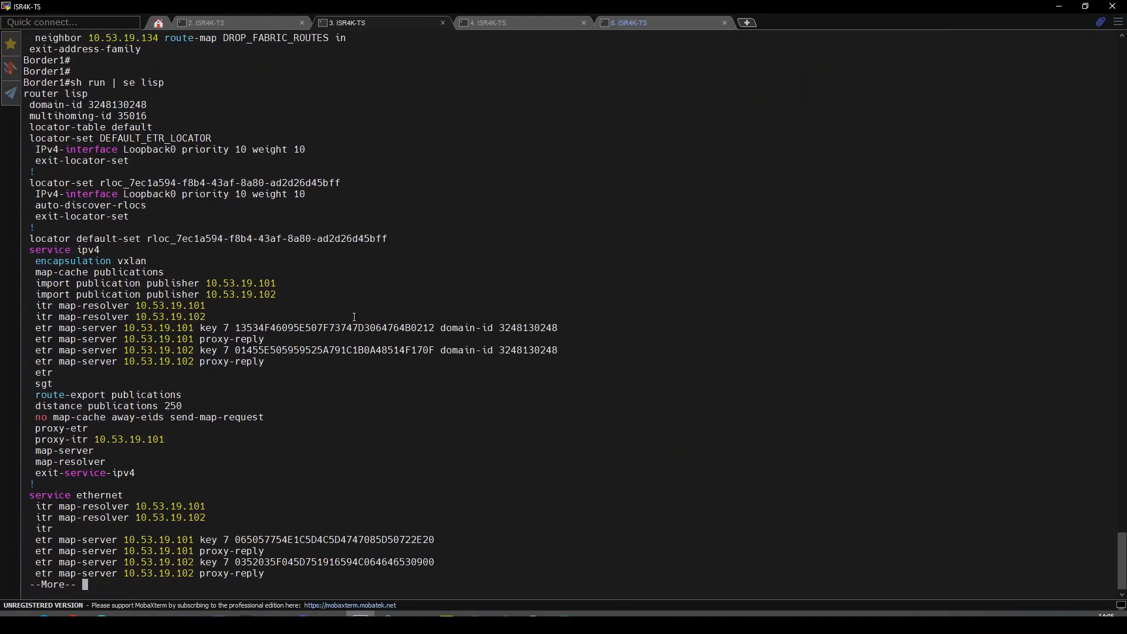
key(space)
key(space)
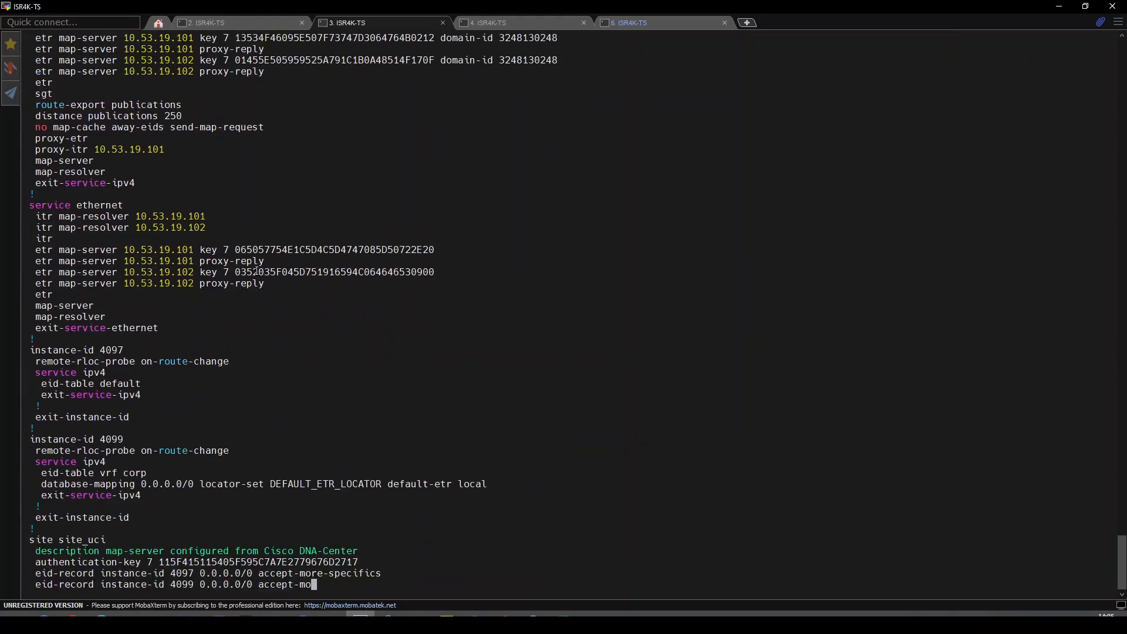
click(505, 26)
Show Border2's router bgp configuration and review the adjacency log for neighbor 10.53.19.146.
key(Return)
key(Return)
key(Return)
text(sh run | s)
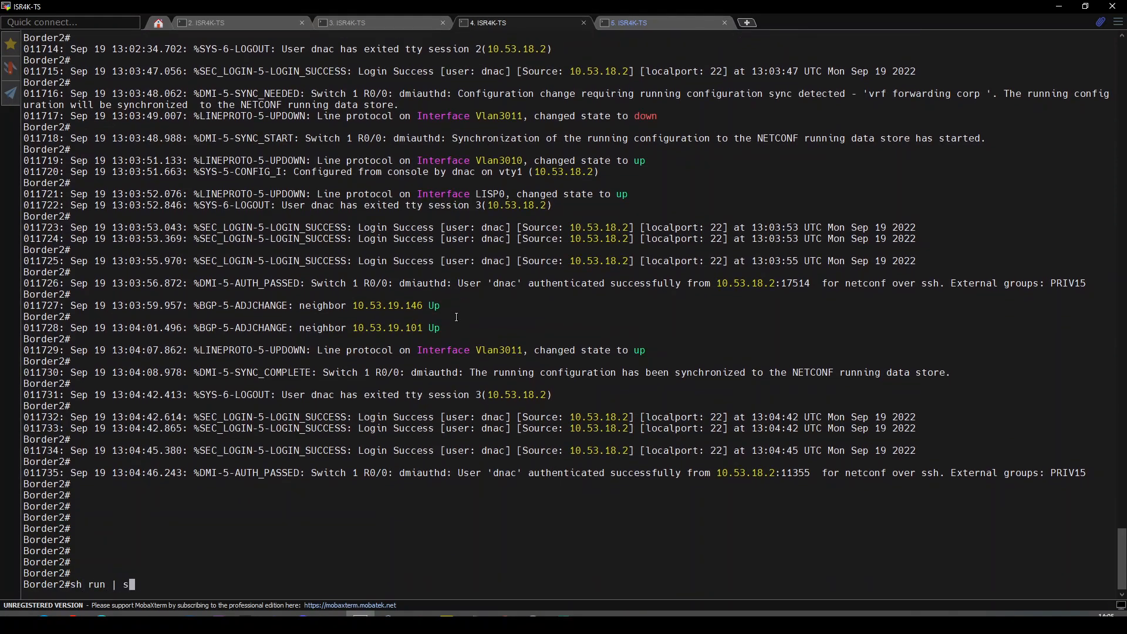
text(e router bgp)
key(Return)
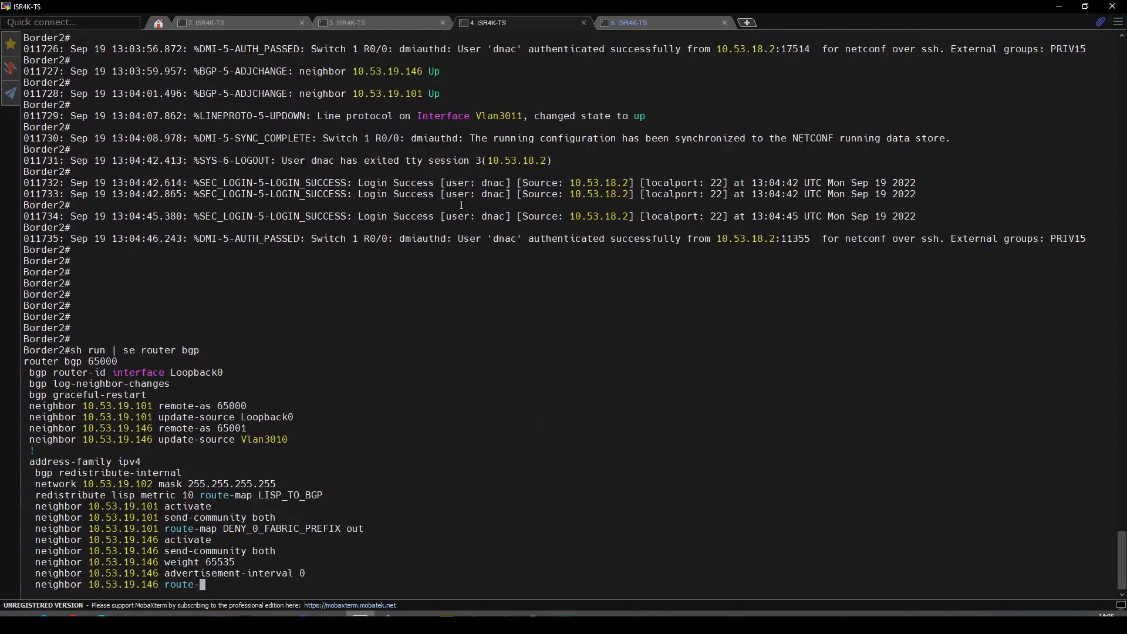
scroll(323, 109, up, 1)
drag(212, 71, 294, 71)
mouse_move(393, 71)
mouse_down()
mouse_move(404, 71)
mouse_move(381, 106)
mouse_move(395, 71)
mouse_up()
click(340, 95)
click(410, 281)
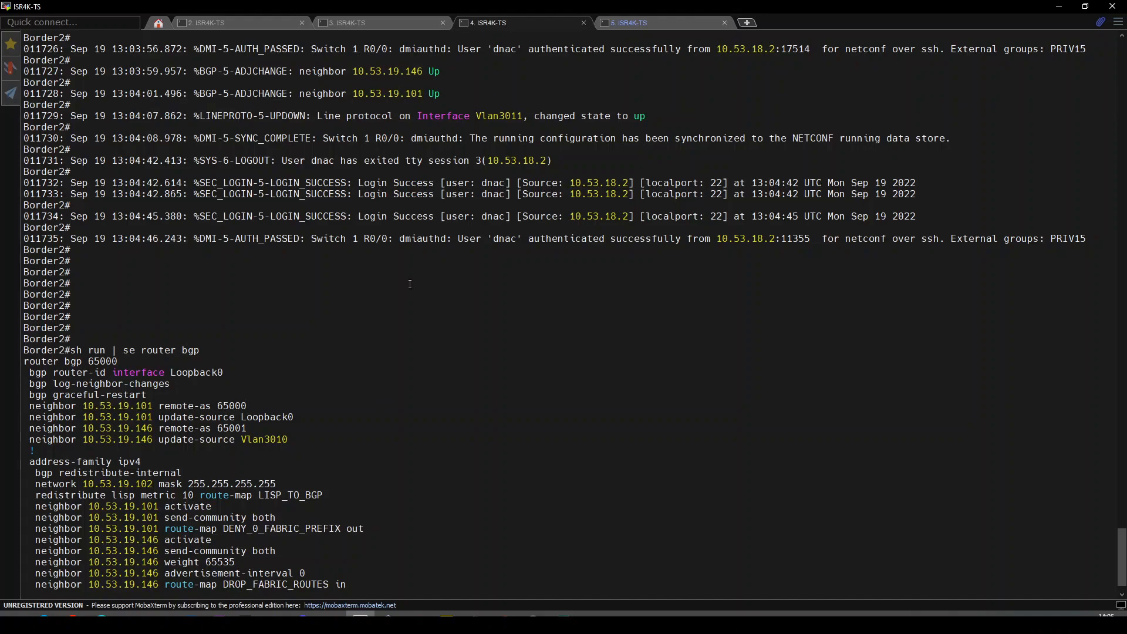
scroll(410, 284, down, 6)
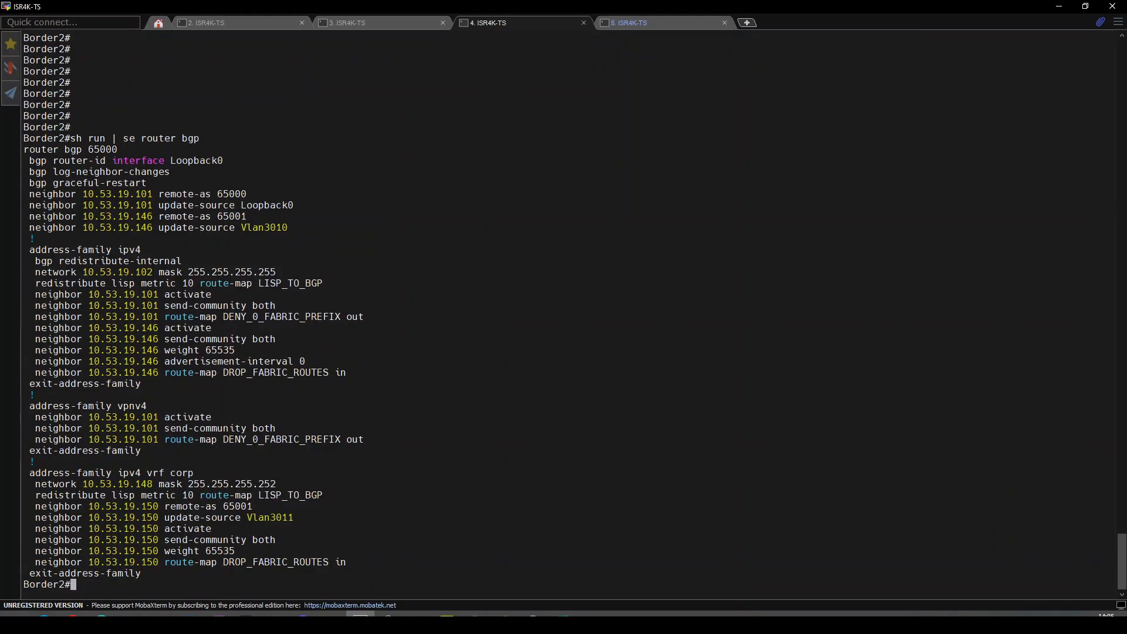
key(alt+Tab)
key(alt+Tab)
Show and page through Border2's LISP configuration with 'sh run | se lisp'.
key(Return)
key(Return)
text(s)
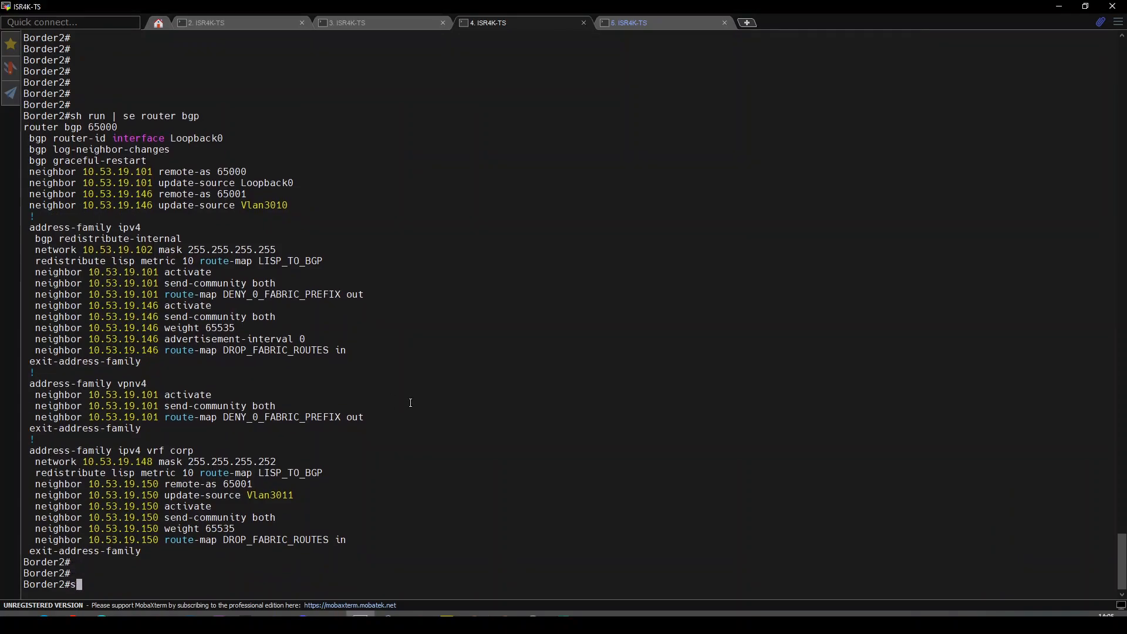
text(h run | se lisp)
key(Return)
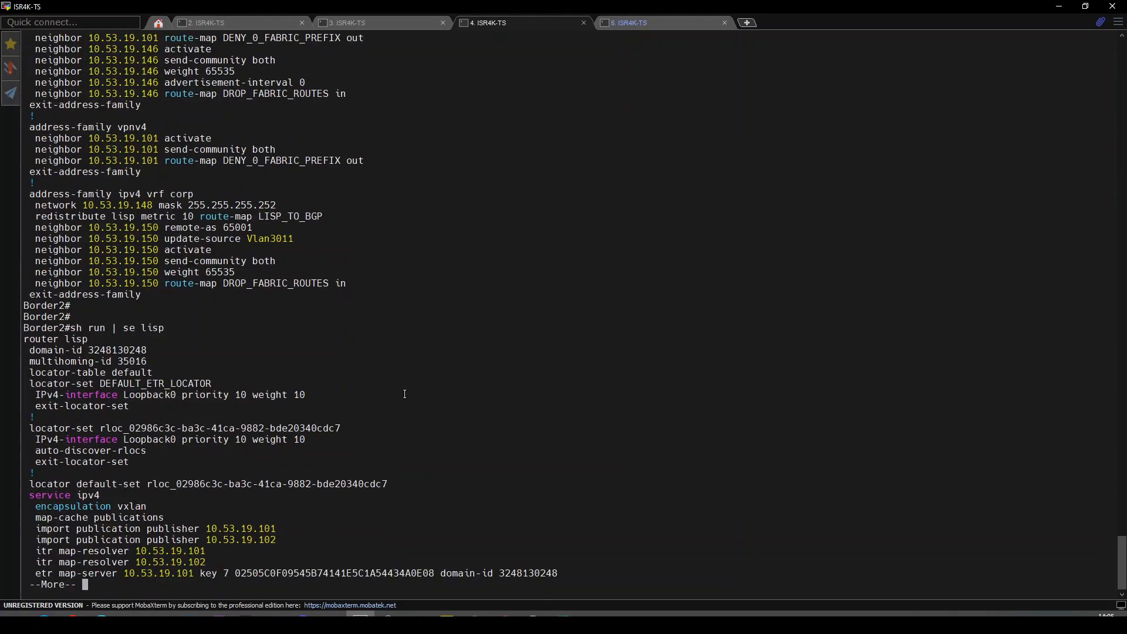
key(space)
key(space)
key(space)
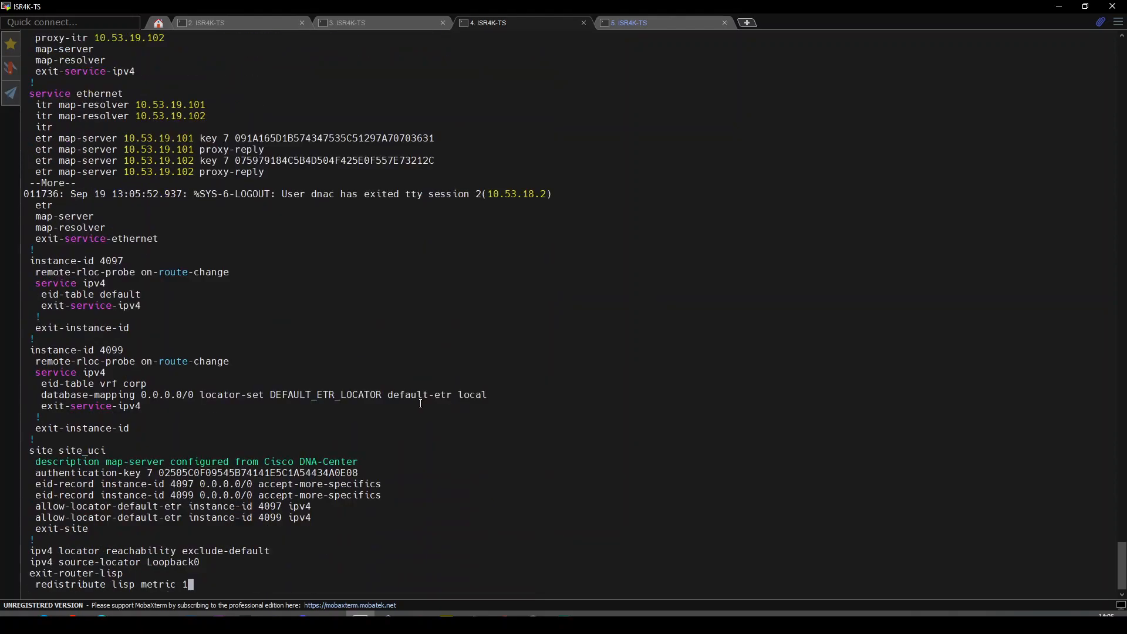
scroll(419, 403, up, 7)
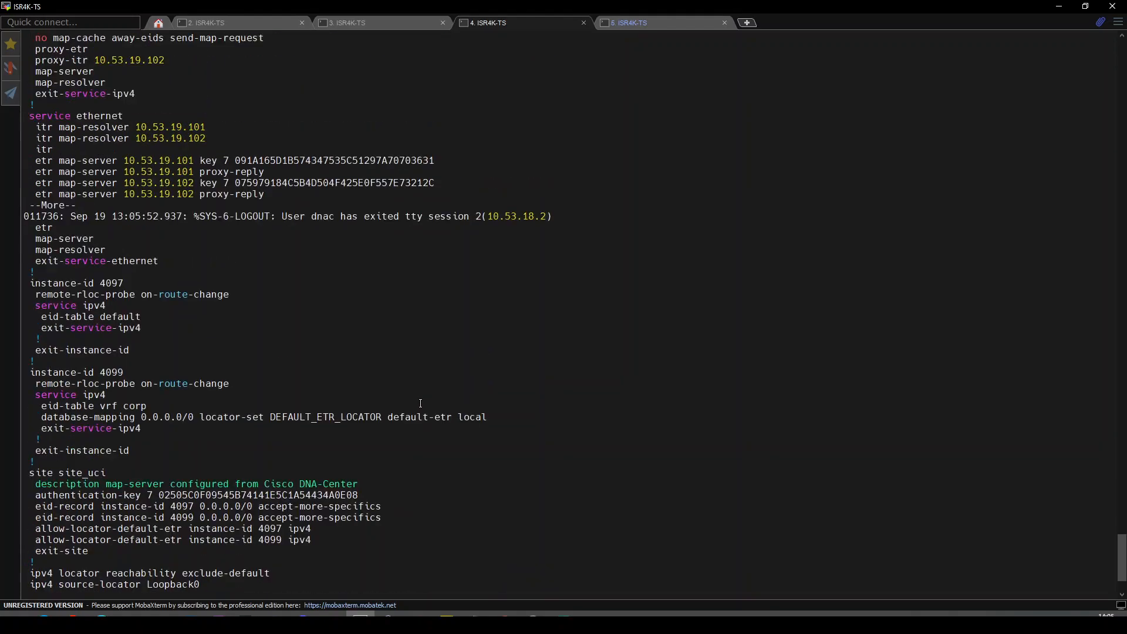
scroll(418, 402, down, 7)
click(694, 21)
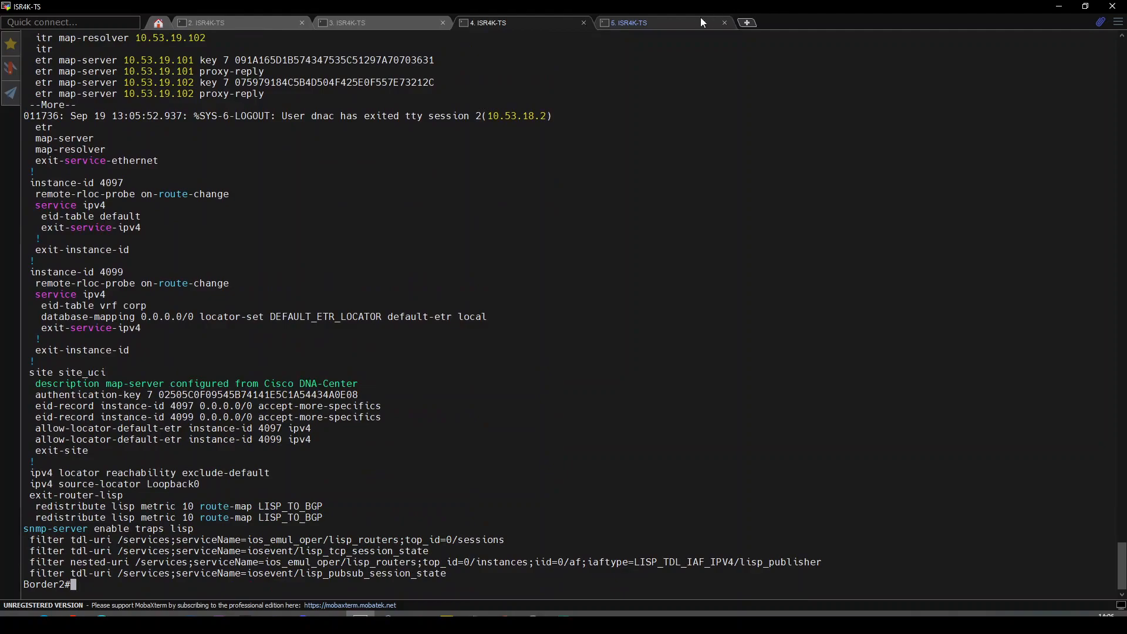
Check E-1's LISP section, which holds only SNMP trap and telemetry filter lines.
key(Return)
key(Return)
key(Return)
key(Return)
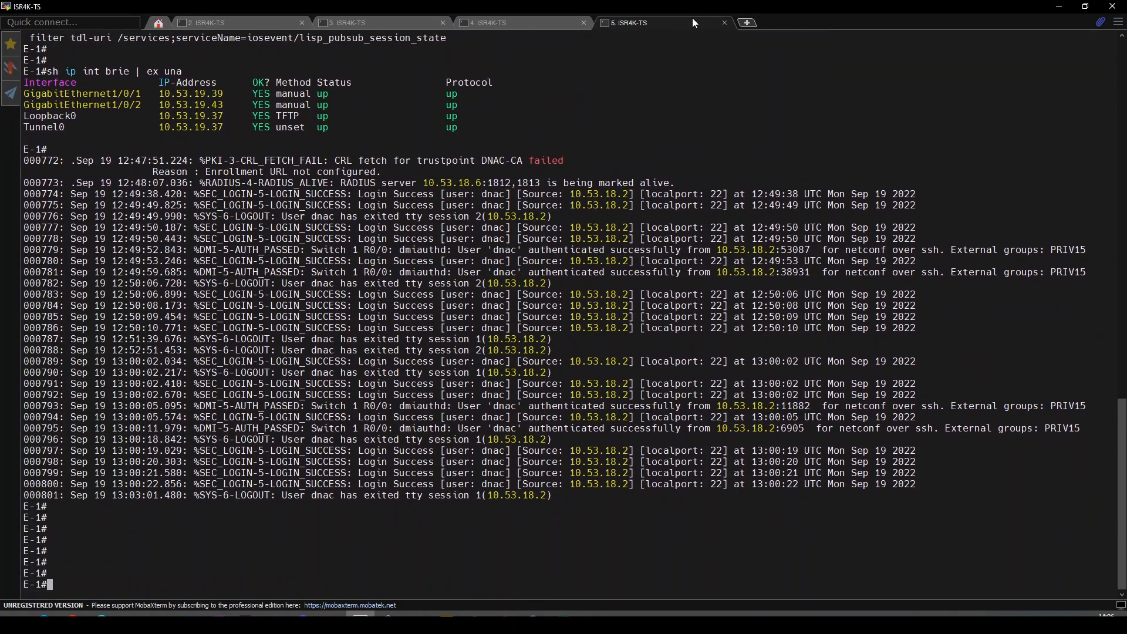
text(sh run | se lisp)
key(Return)
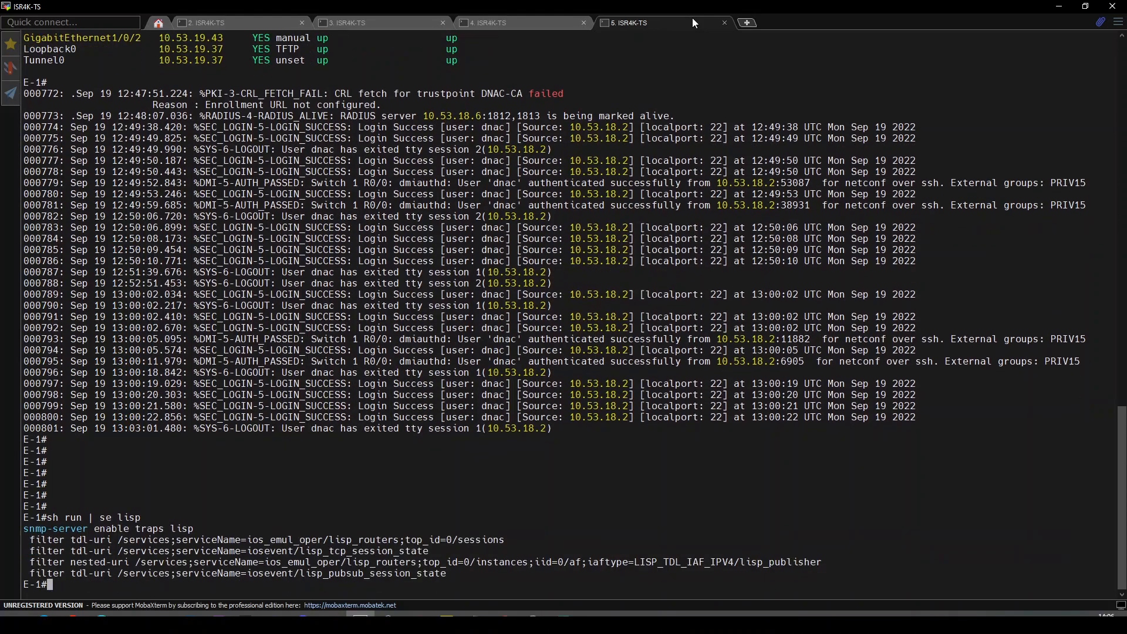
key(Return)
key(Return)
key(Return)
key(Return)
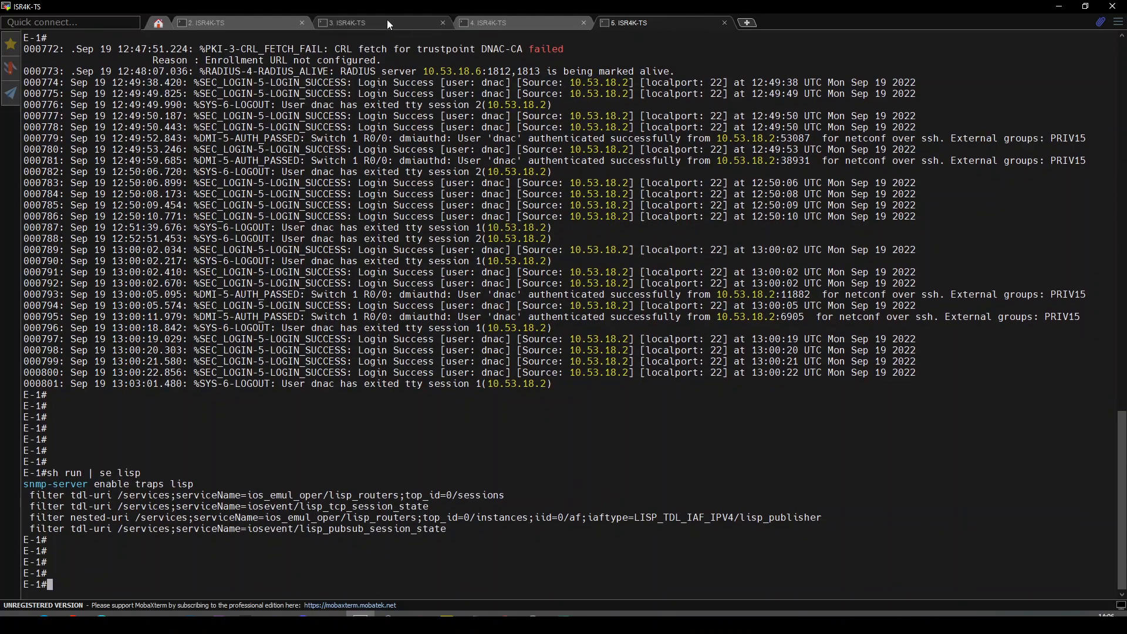
Return to Border1's session and enter the 'sh ip bgp ipvr uni summ' command.
click(386, 21)
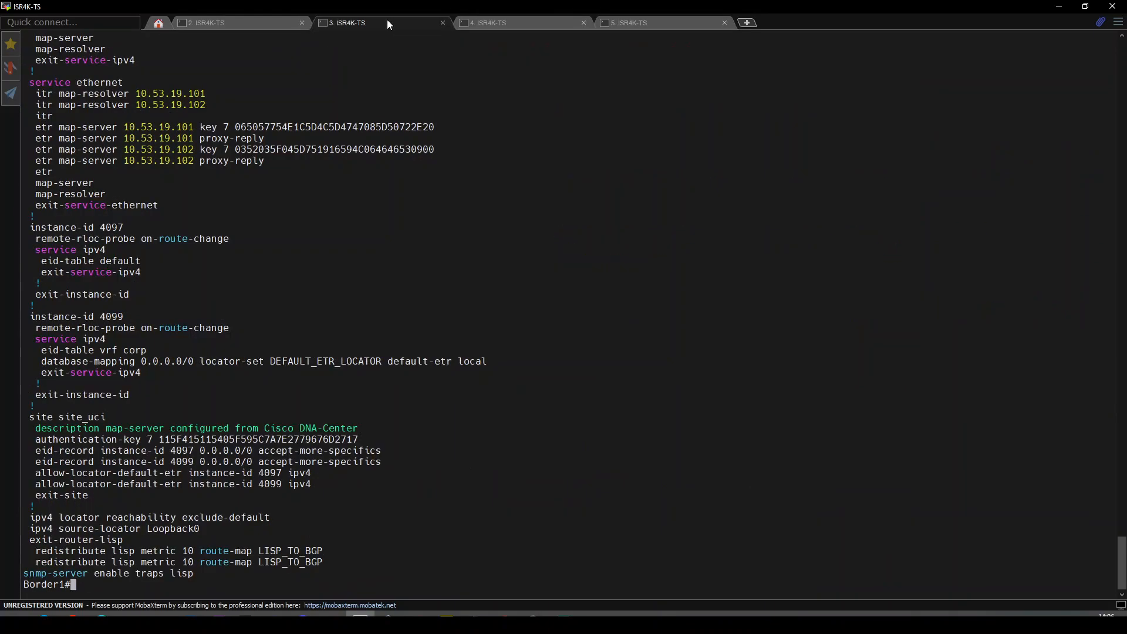
click(275, 22)
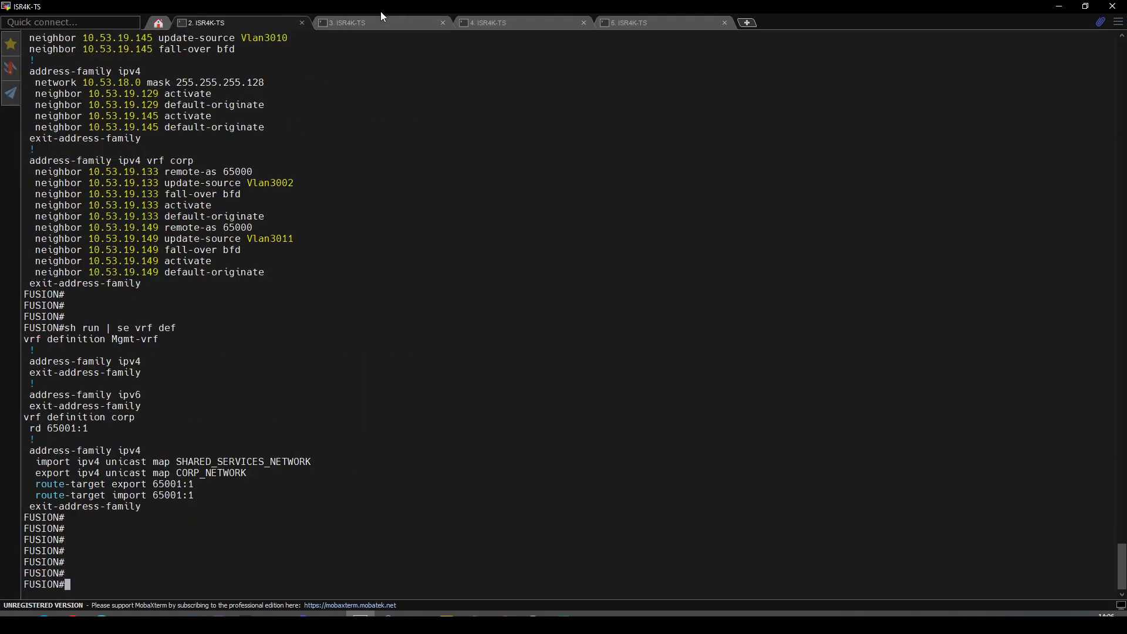
click(377, 25)
key(Return)
key(Return)
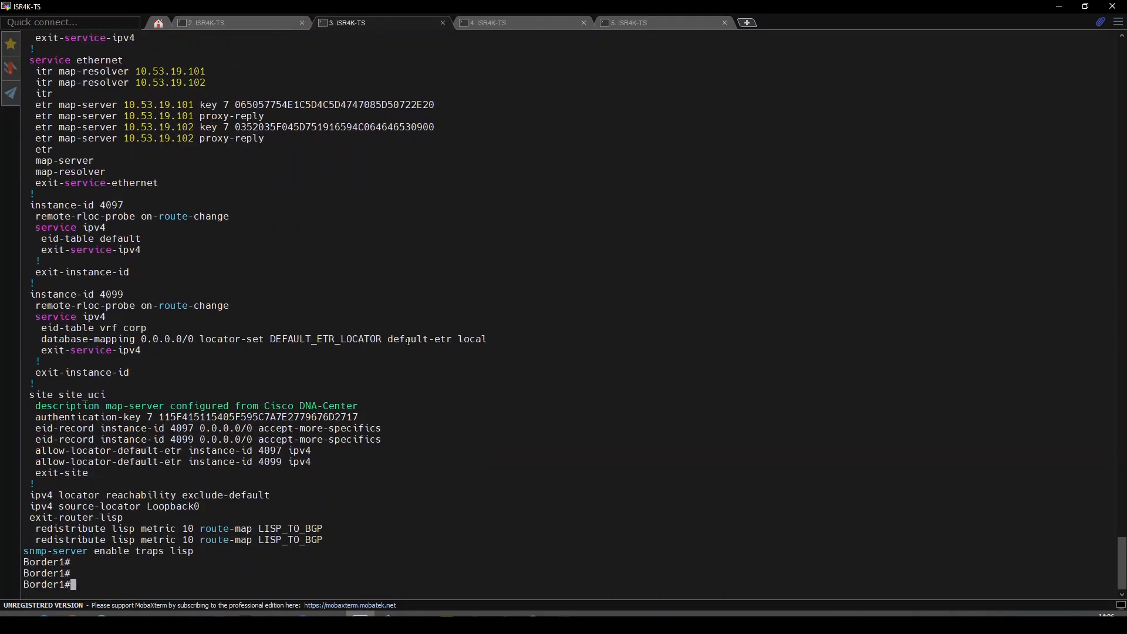
key(Return)
text(sh )
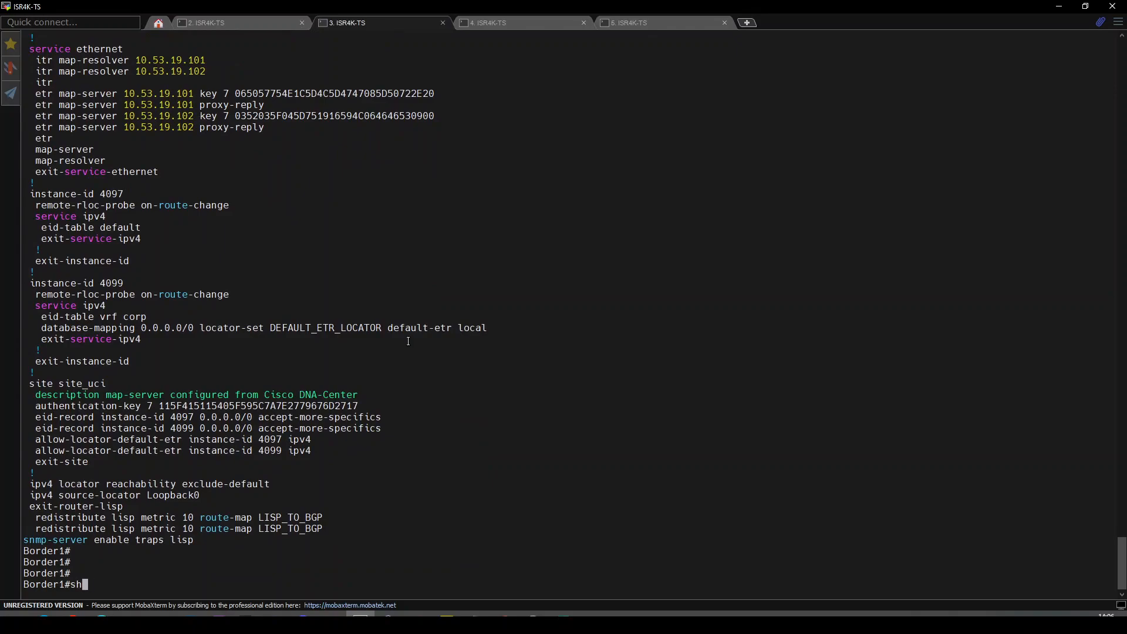
text(ip bgp ipvr uni summ)
Run Border1's IPv4 unicast BGP summary after correcting 'ipvr' to 'ipv4'.
key(Return)
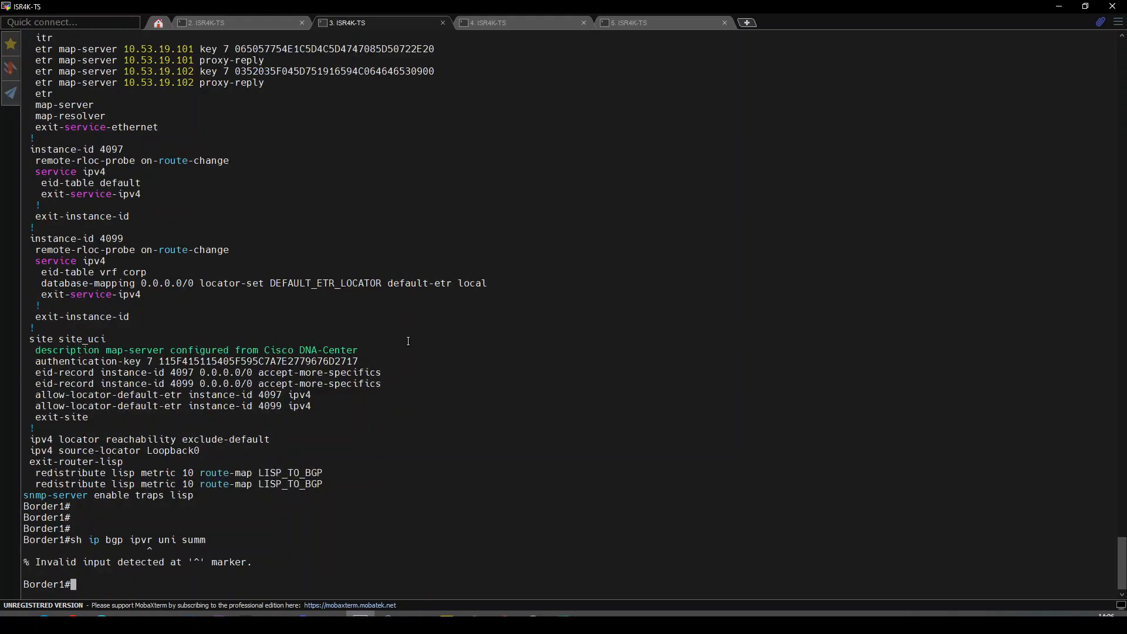
key(Up)
key(Left)
key(Left)
key(Left)
key(Left)
key(Left)
key(Left)
key(Left)
key(Left)
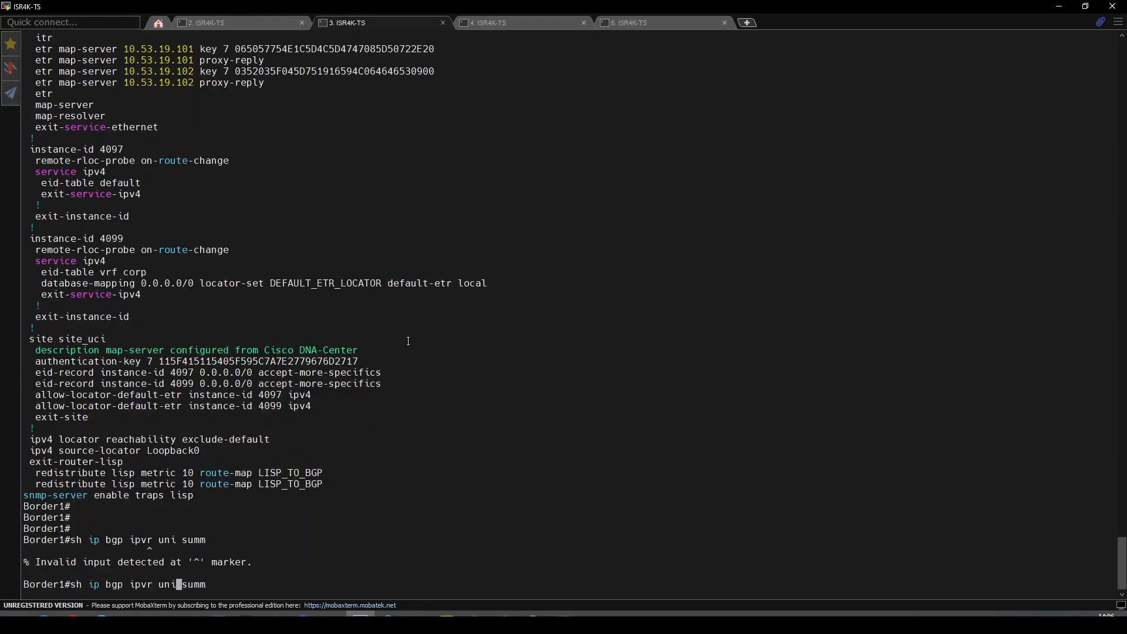
key(BackSpace)
text(4)
key(Return)
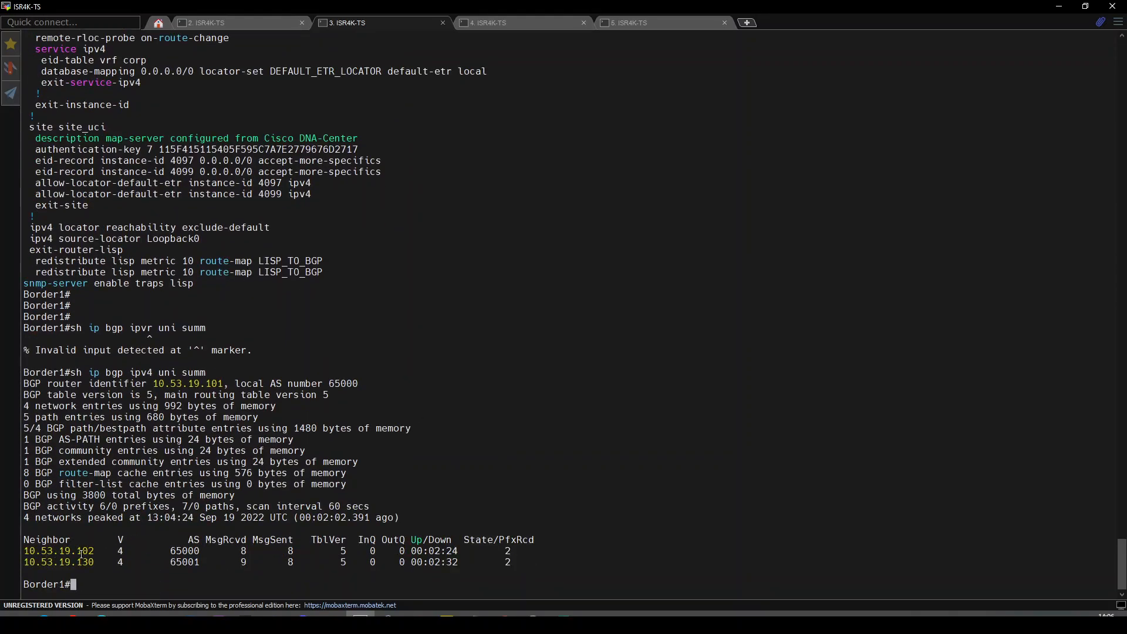
Run 'sh bgp vpnv4 unicast all summary' and note Idle neighbor 10.53.19.134.
key(Up)
key(Left)
key(Left)
key(Left)
key(Left)
key(Left)
key(Left)
key(Left)
key(Left)
key(Left)
key(Left)
key(End)
key(ctrl+u)
text(sh bgp vpnv4 uni)
key(Tab)
text(all summ)
key(Tab)
key(Return)
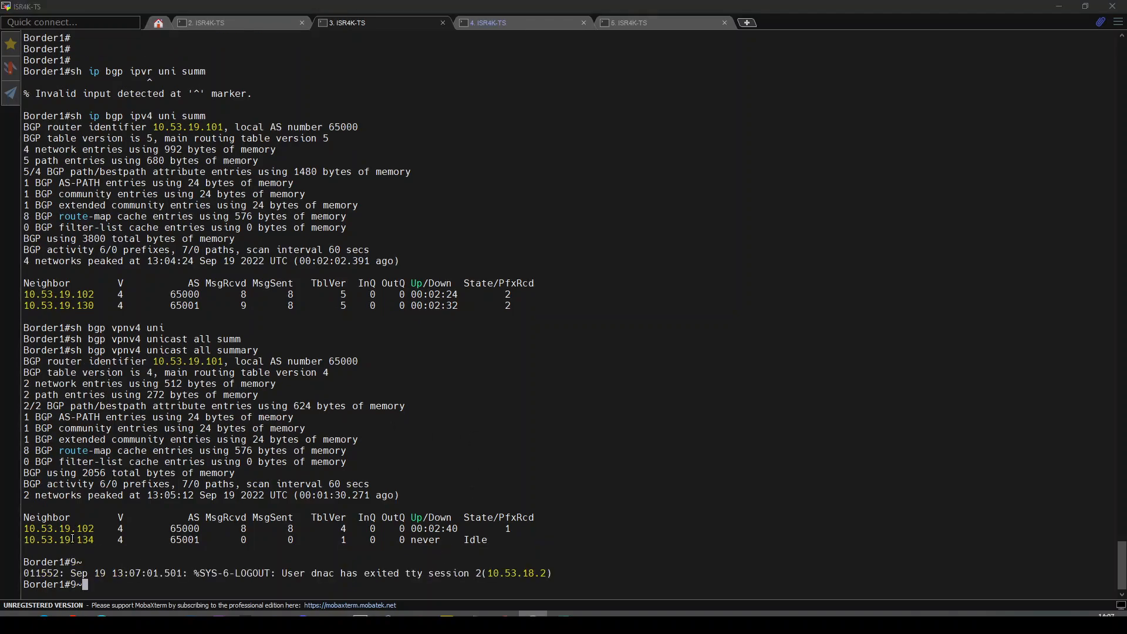
click(455, 541)
double_click(475, 540)
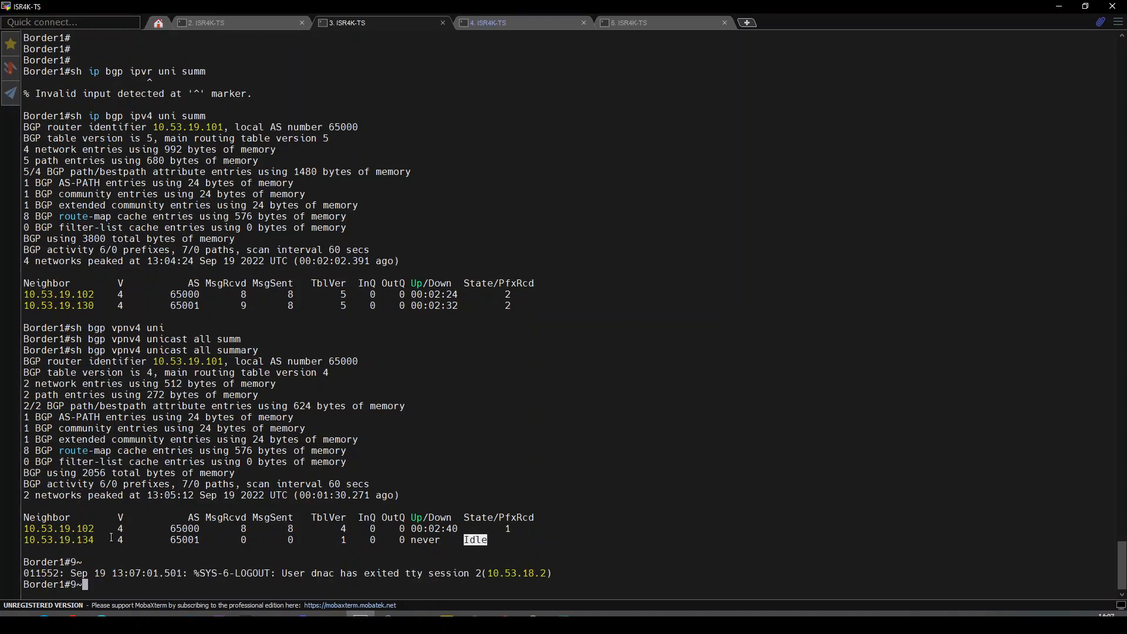
double_click(65, 540)
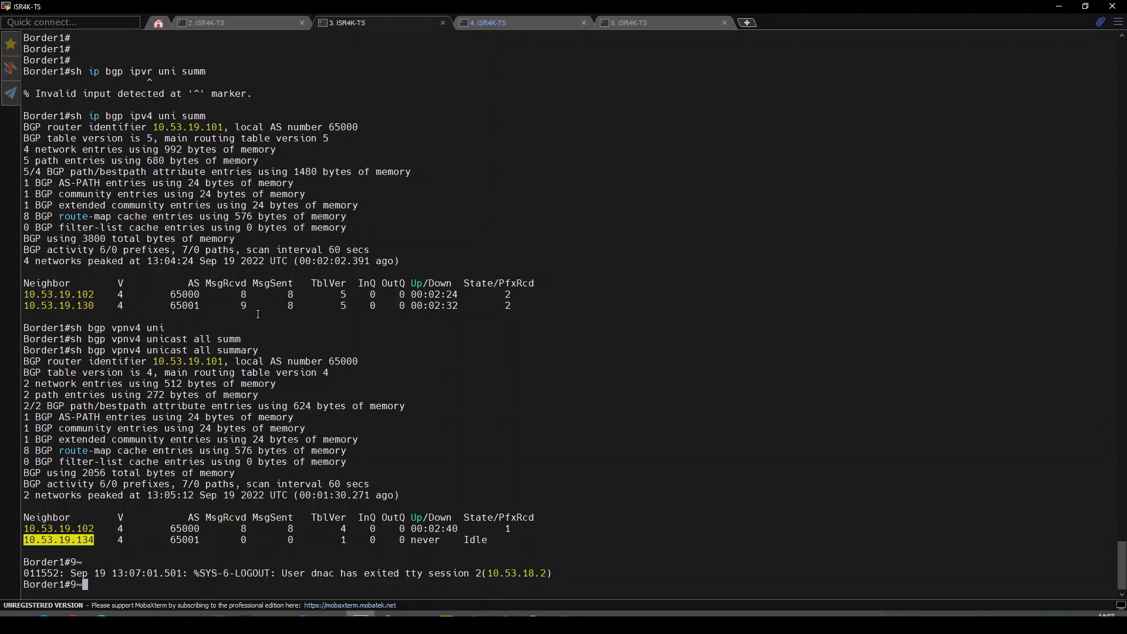
Copy the vpnv4 summary command and run it on Border2, showing fusion neighbor 10.53.19.150 Idle.
click(511, 26)
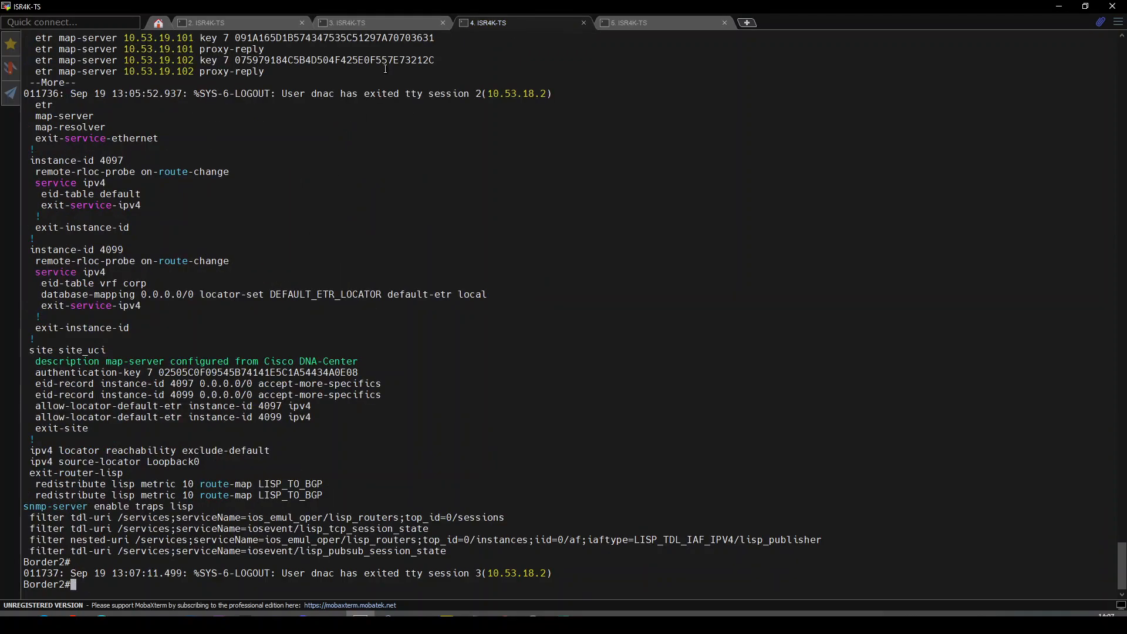
click(352, 23)
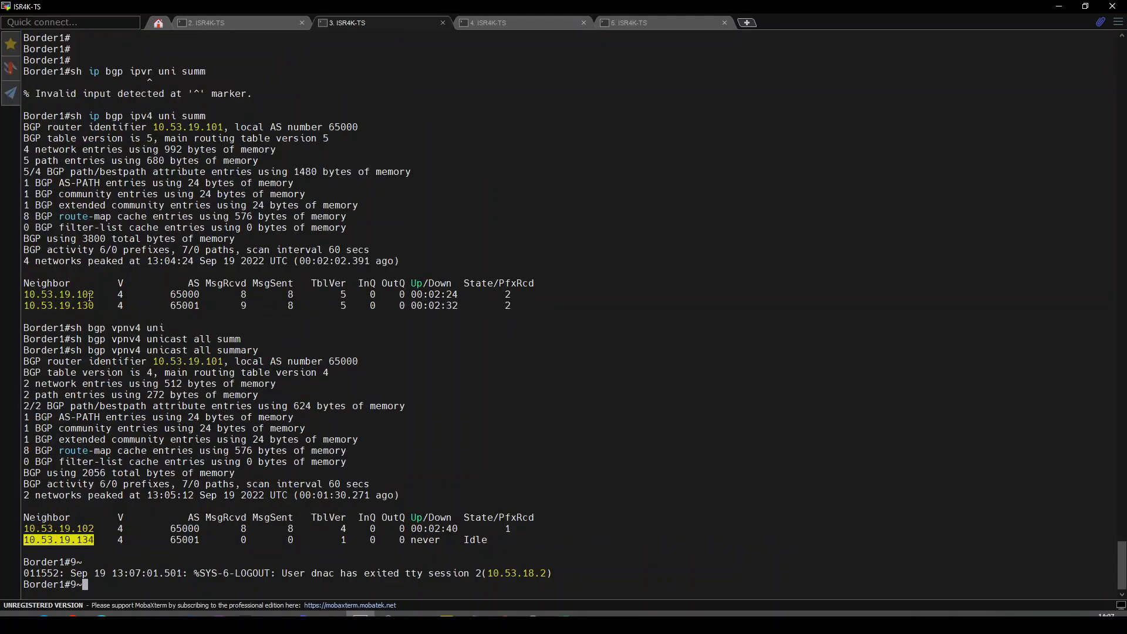
click(73, 350)
drag(71, 349, 260, 351)
key(ctrl+c)
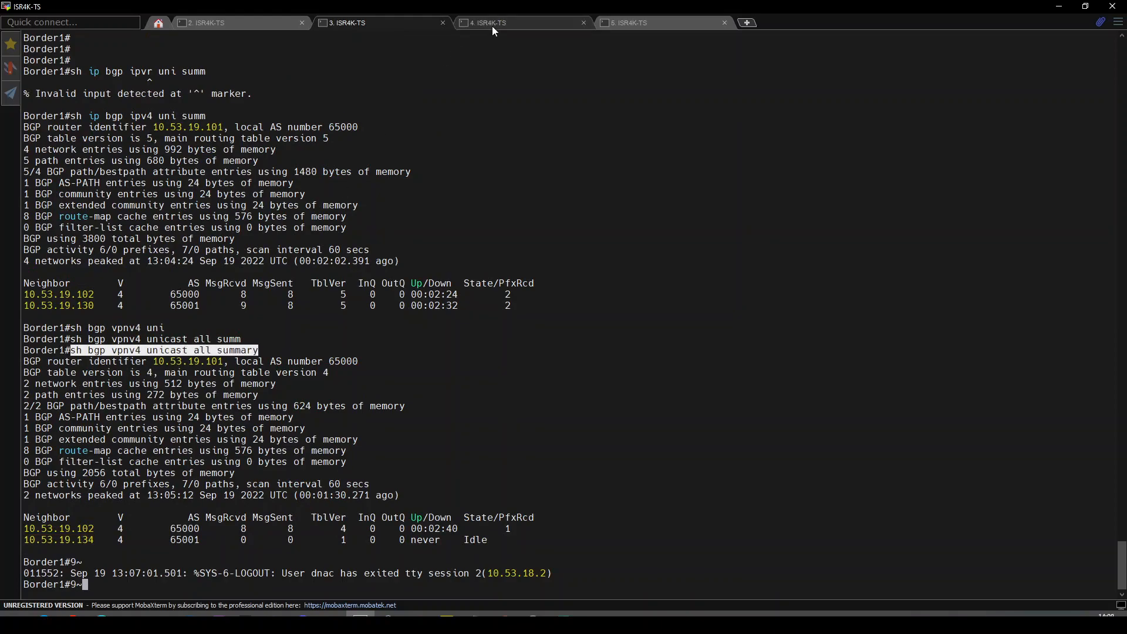
click(491, 25)
right_click(428, 310)
key(Return)
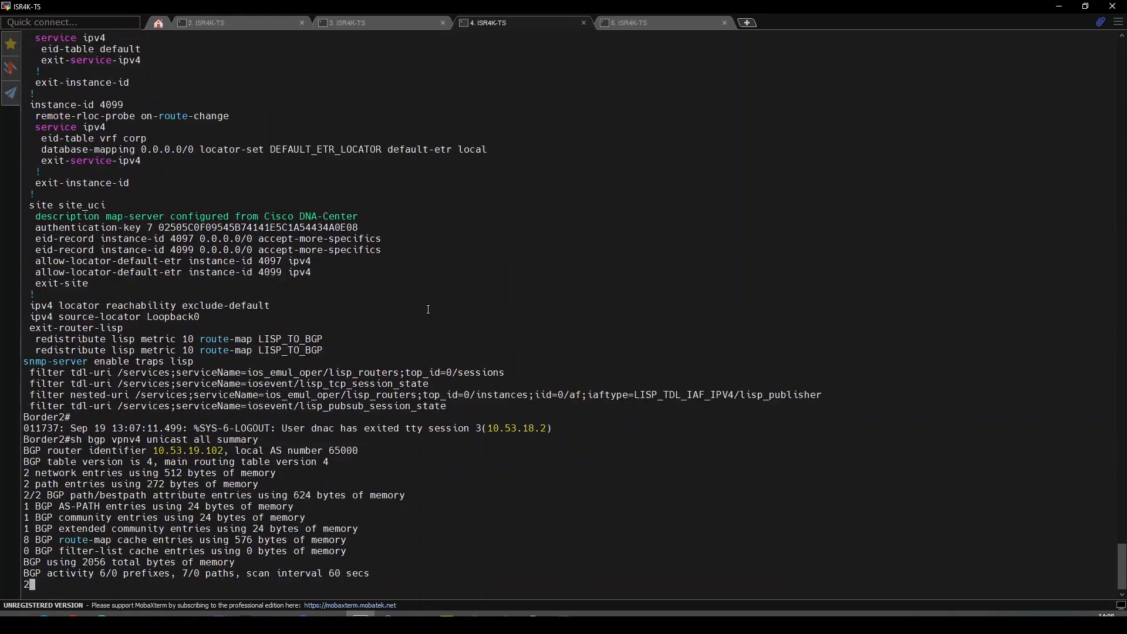
key(BackSpace)
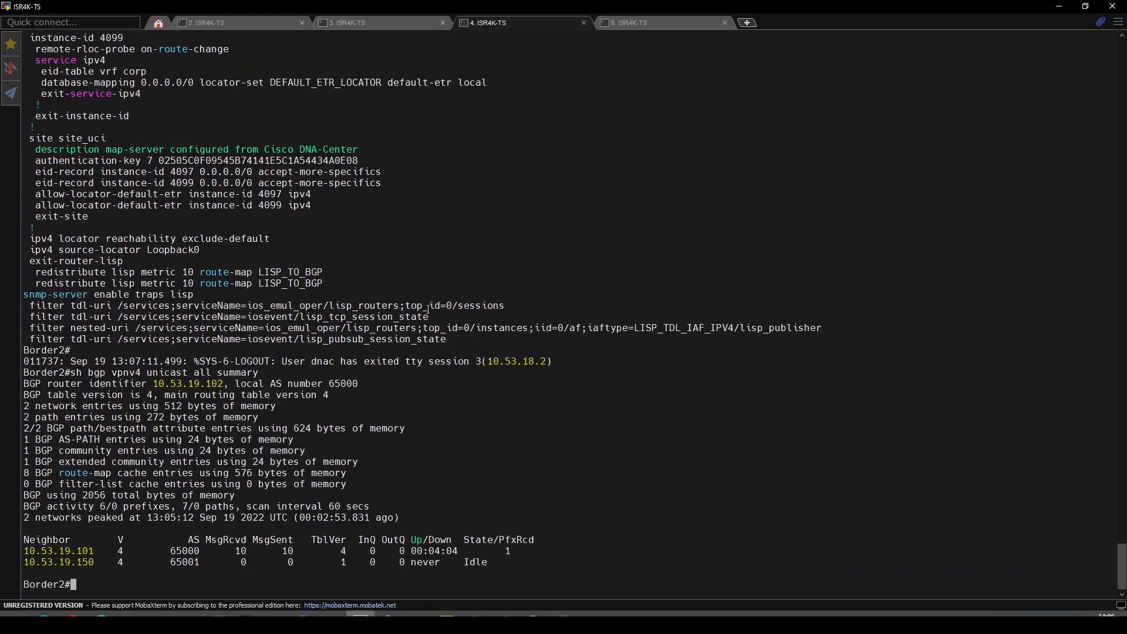
key(Return)
key(Return)
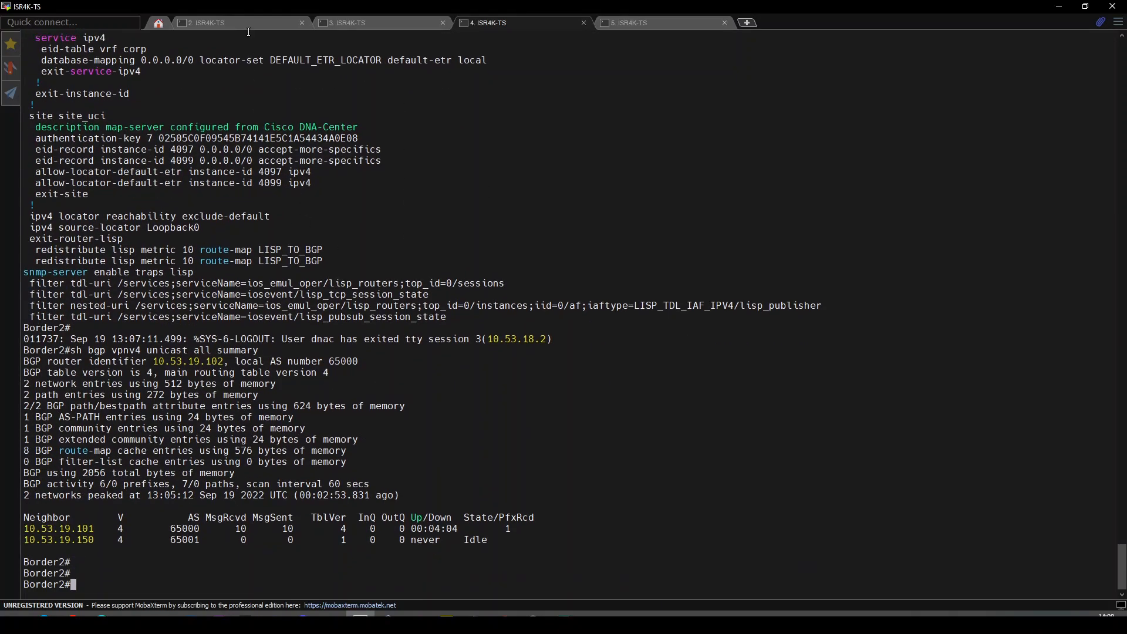
On FUSION, enter 'sh ip int brie | ex una' to list assigned interfaces.
click(246, 22)
key(Return)
key(Return)
key(Return)
key(Return)
key(Return)
key(Return)
key(Return)
key(Return)
key(Return)
key(Return)
text(sh ip int brie | ex una)
List FUSION's assigned interfaces and pick out Vlan3002 and Vlan3011.
key(Return)
key(Return)
key(Return)
key(Return)
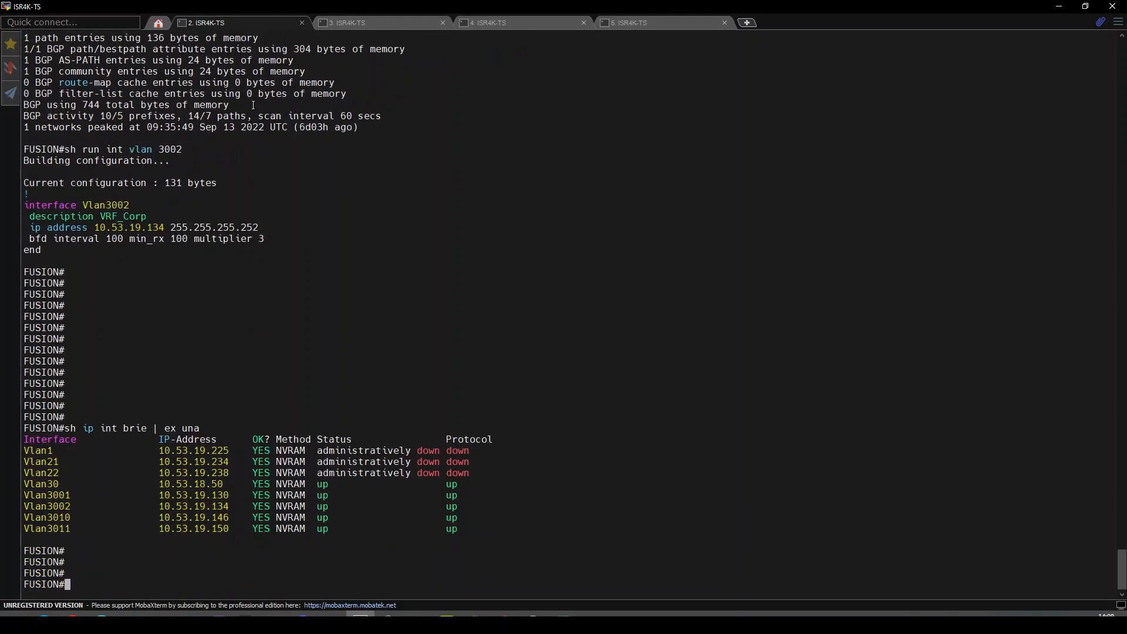
key(Return)
drag(52, 495, 71, 495)
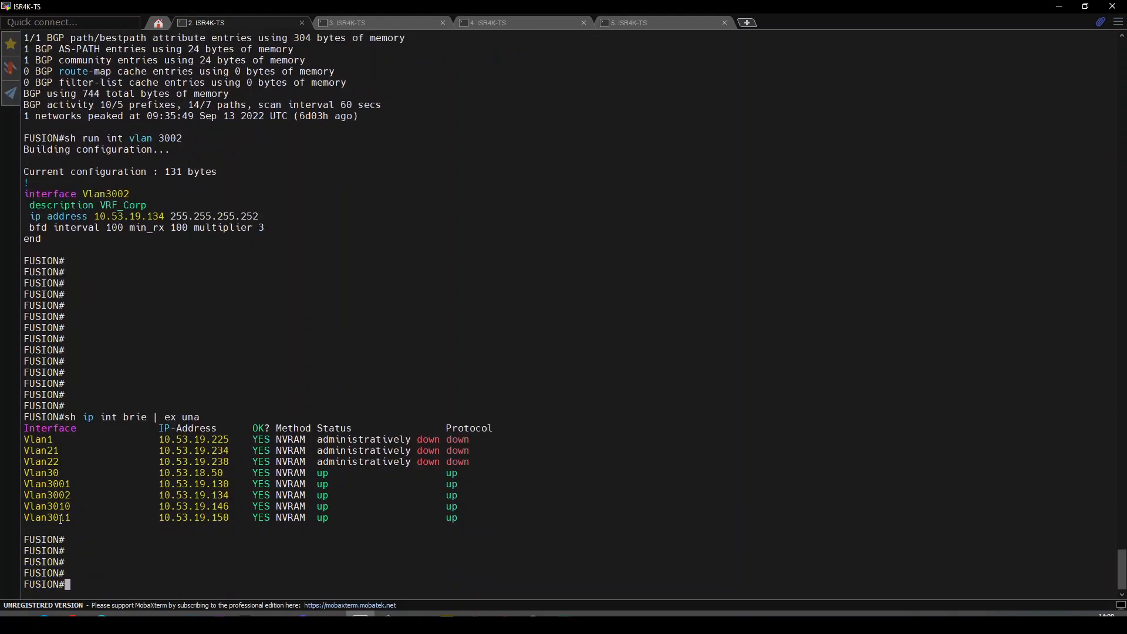
double_click(68, 518)
Show the Vlan3011 and Vlan3002 running configs, then enter global configuration mode.
text(sh run |)
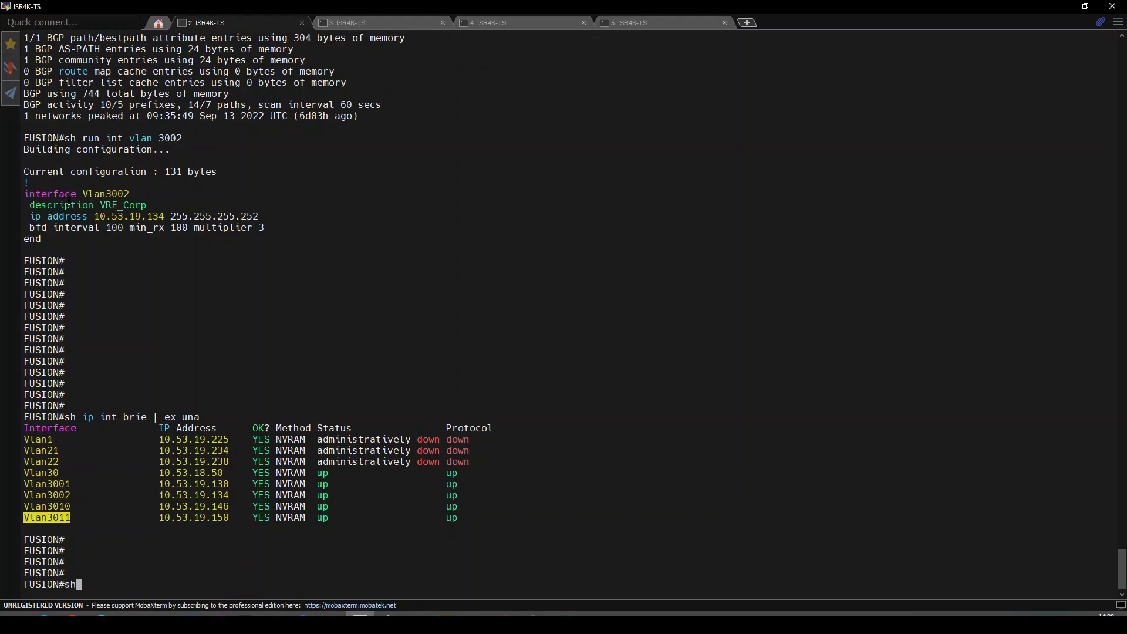
key(BackSpace)
key(BackSpace)
text(int vlan 3011)
key(Return)
key(Return)
key(Return)
key(Return)
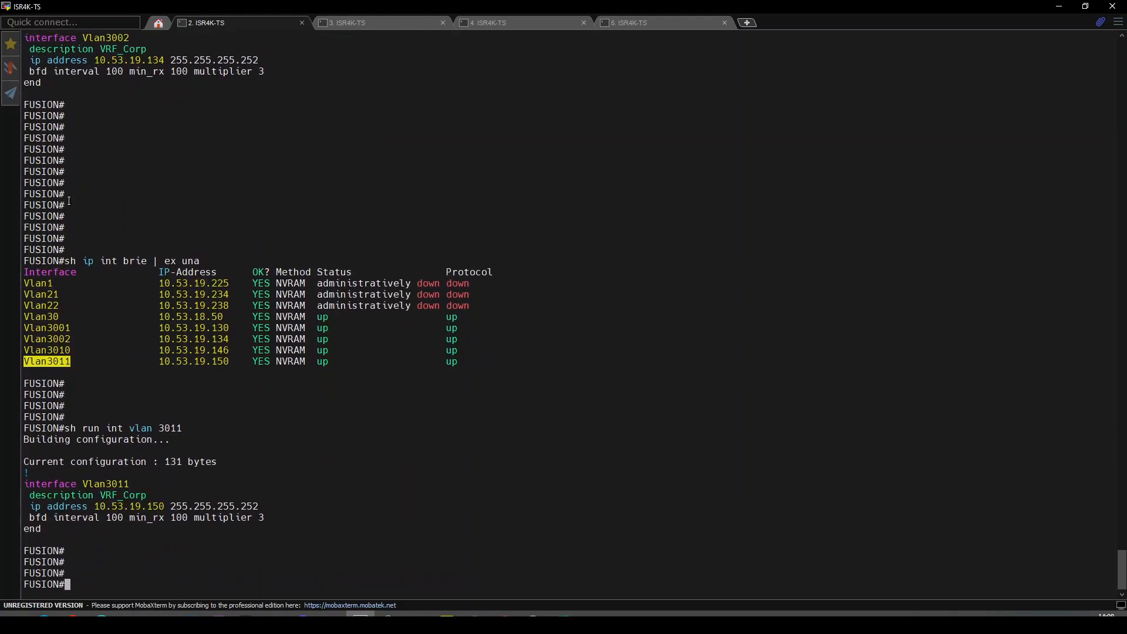
key(Up)
key(BackSpace)
key(BackSpace)
text(02)
key(Return)
key(Return)
key(Return)
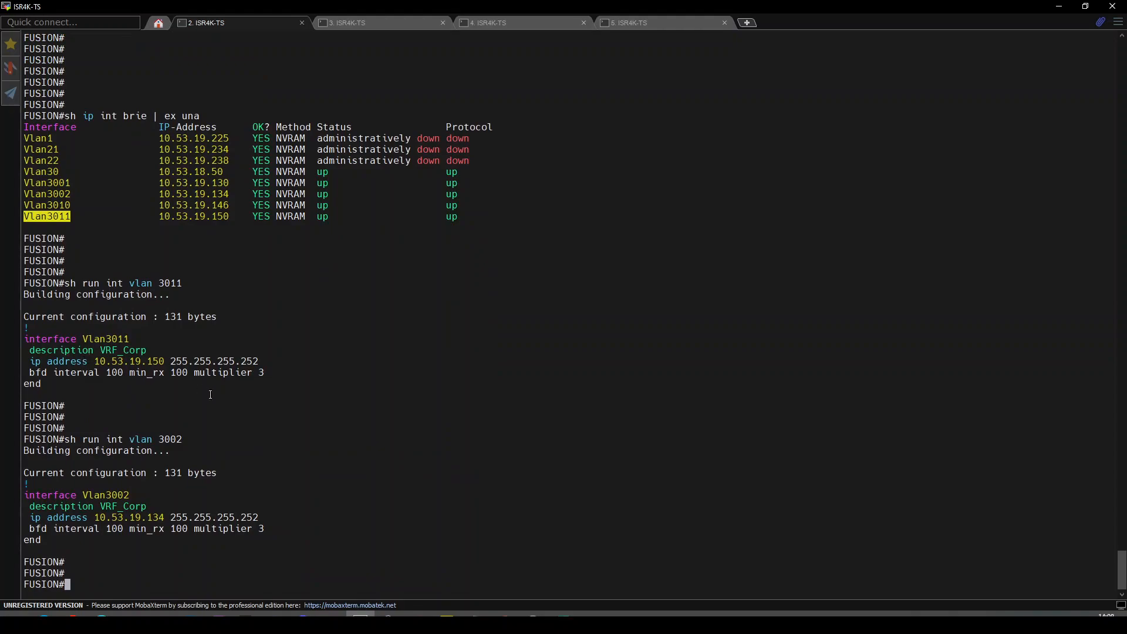
text(conf t)
key(Return)
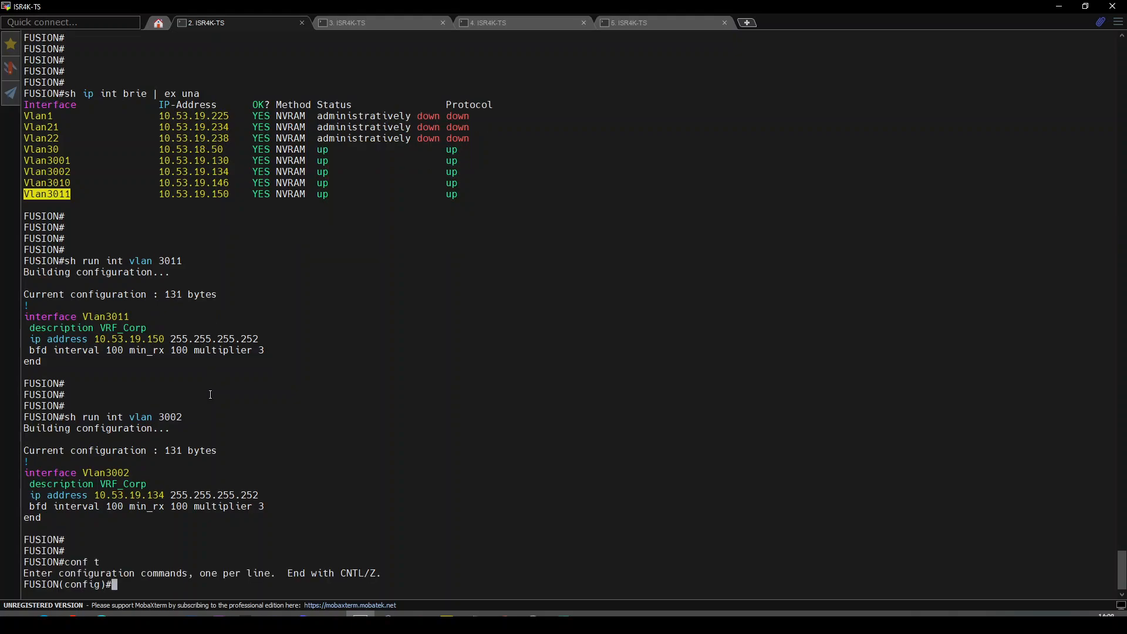
Put Vlan3002 into VRF corp and re-apply its original IP address line.
text(int vlan 3002)
key(Return)
text(vrf fo)
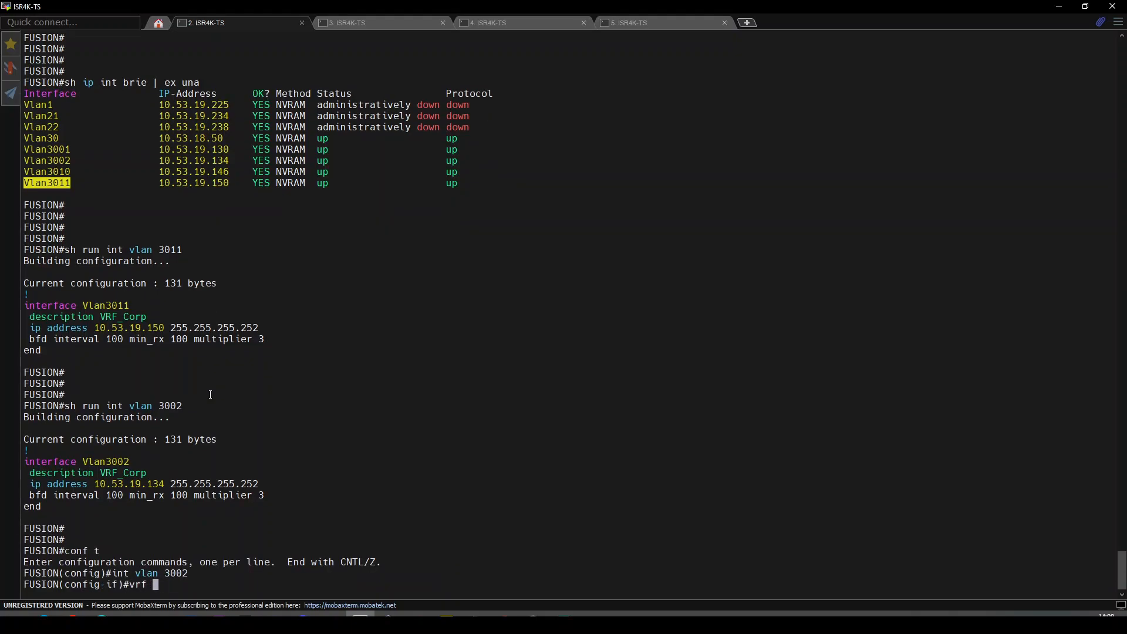
key(Tab)
text(?)
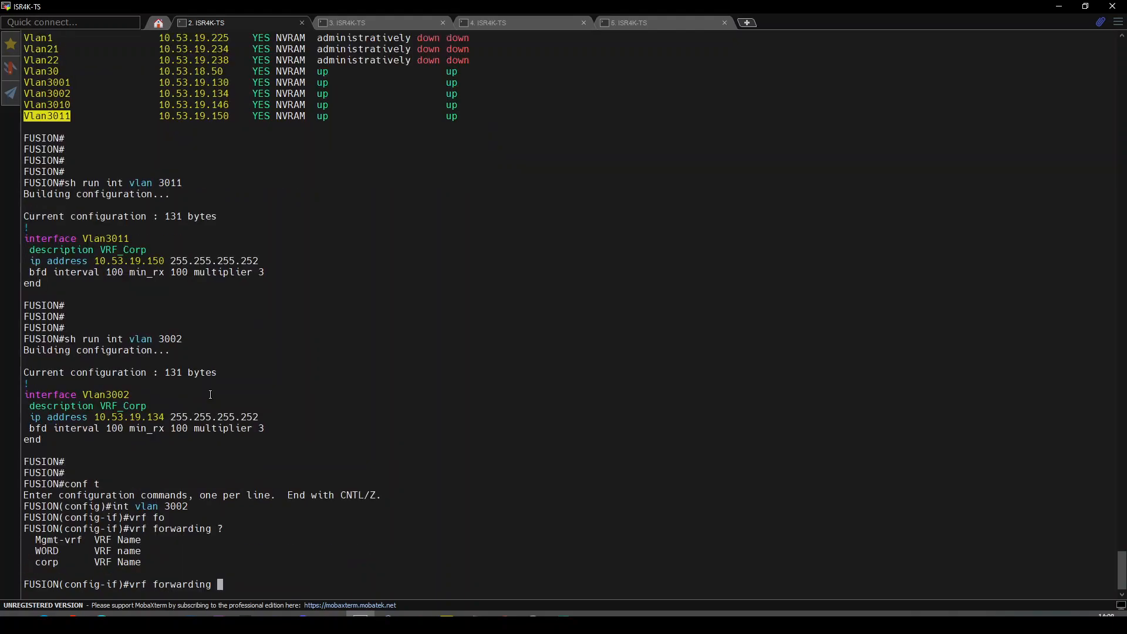
text(corp)
key(Return)
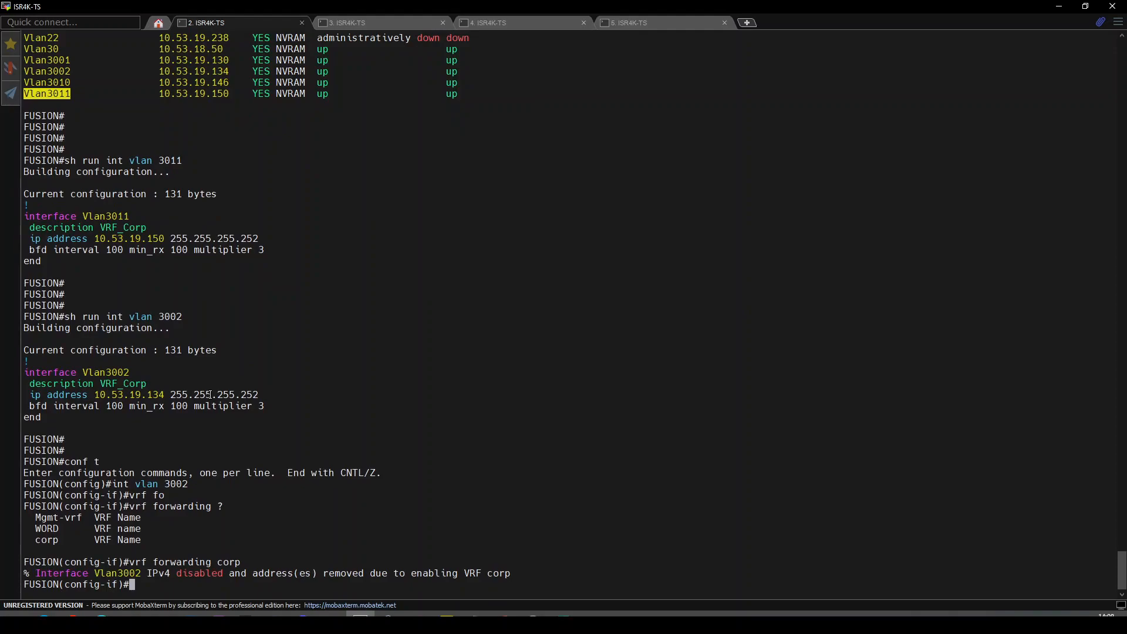
triple_click(100, 394)
right_click(174, 438)
key(Return)
Put Vlan3011 into VRF corp and re-apply its original IP address line.
key(Return)
key(Return)
text(int vlan 3011)
key(Return)
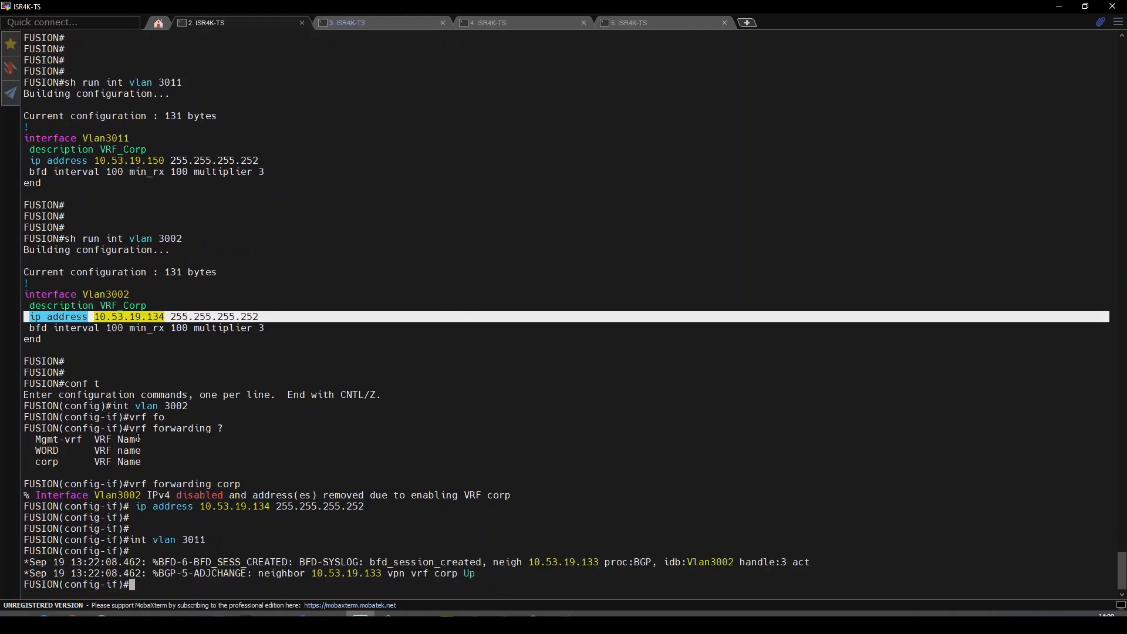
drag(129, 485, 240, 487)
right_click(238, 490)
key(Return)
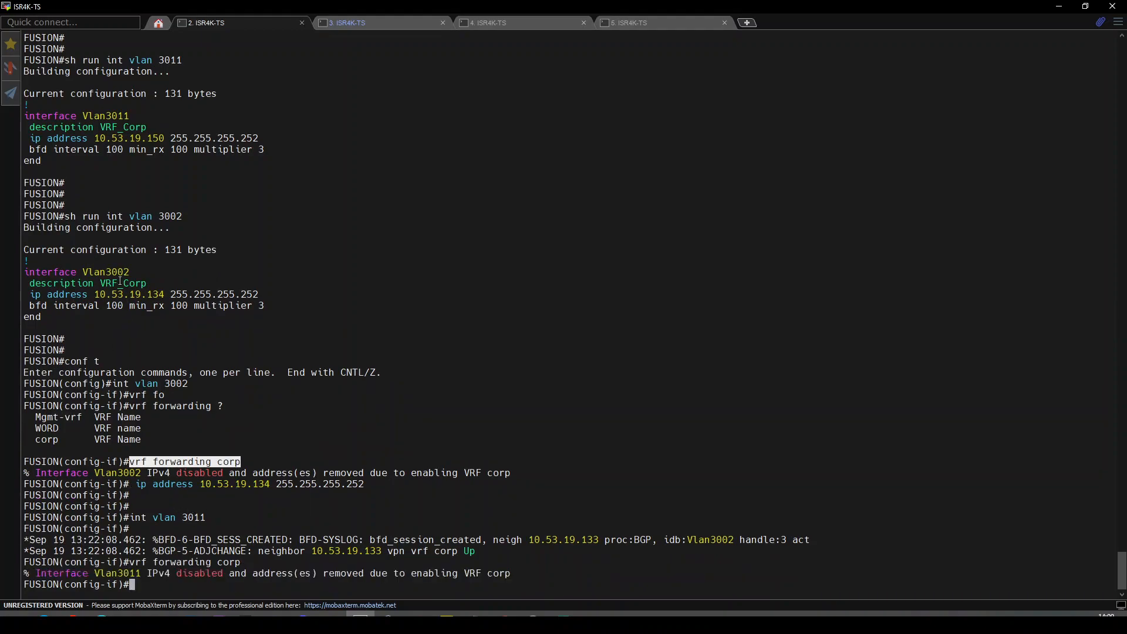
triple_click(115, 139)
right_click(116, 139)
key(Return)
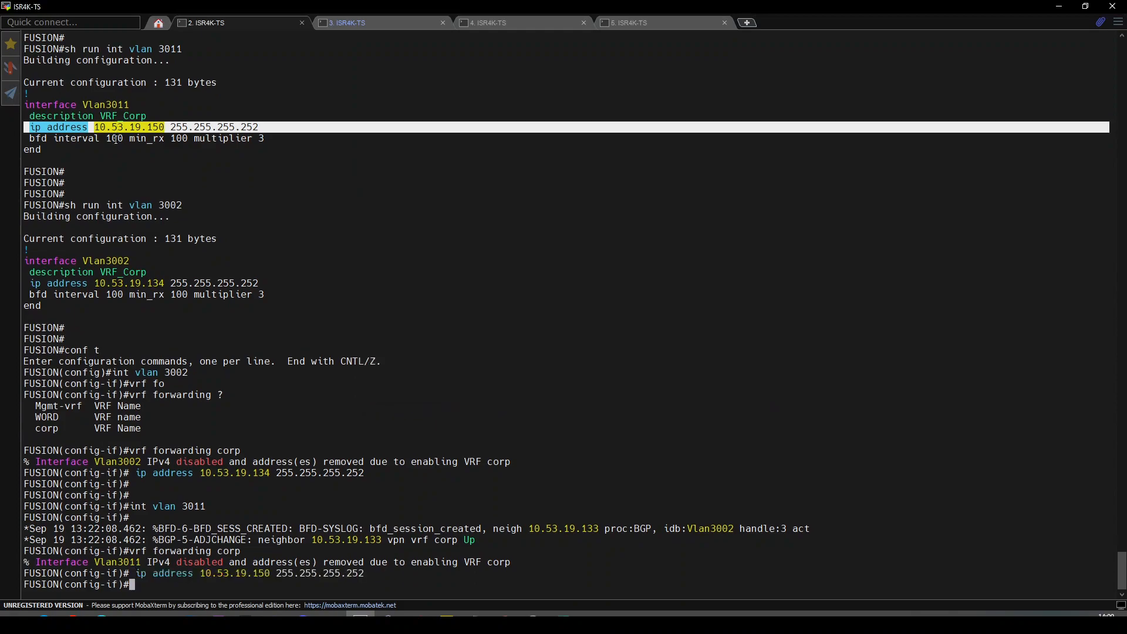
key(Return)
key(Return)
Exit configuration mode and recall the vpnv4 BGP summary command.
text(end)
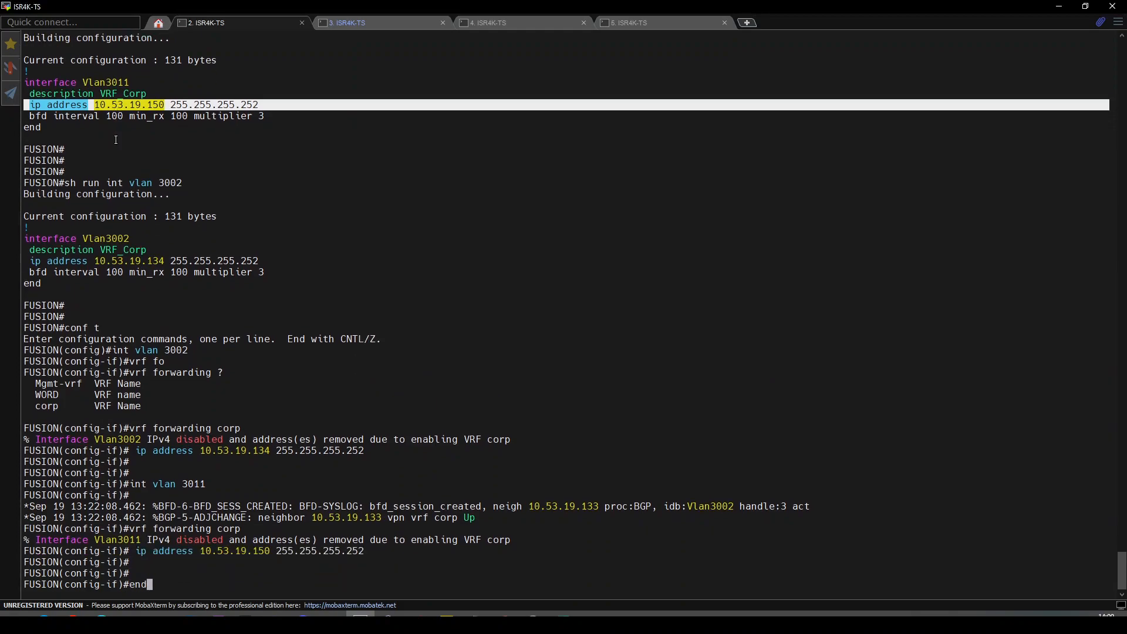
key(Return)
key(Up)
key(Up)
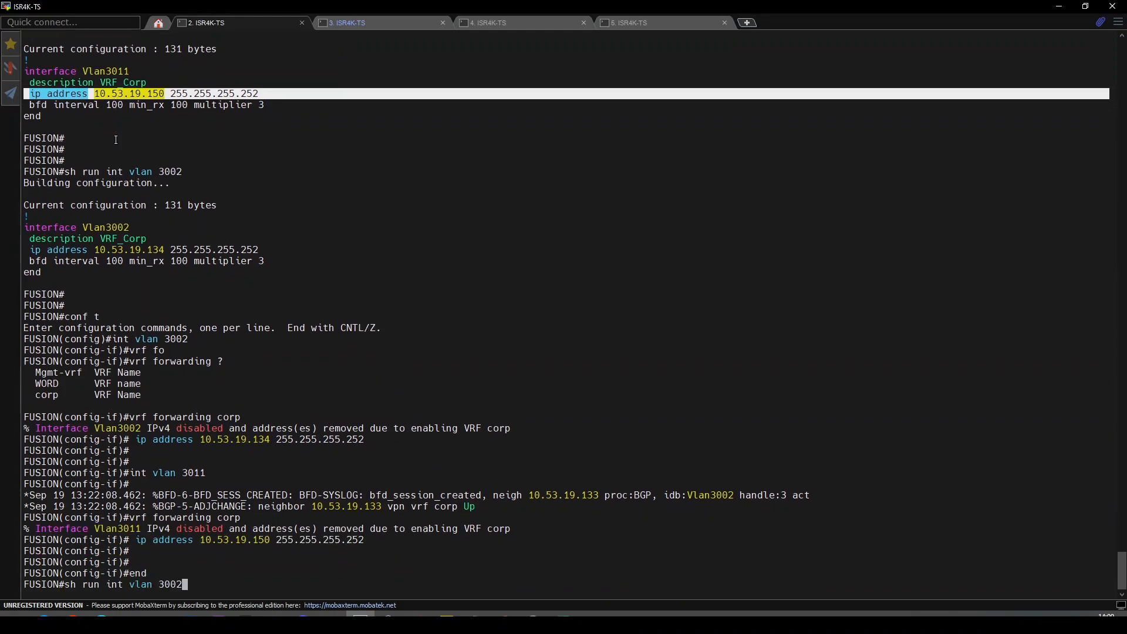
key(BackSpace)
key(BackSpace)
text(11)
key(Up)
key(Down)
key(Down)
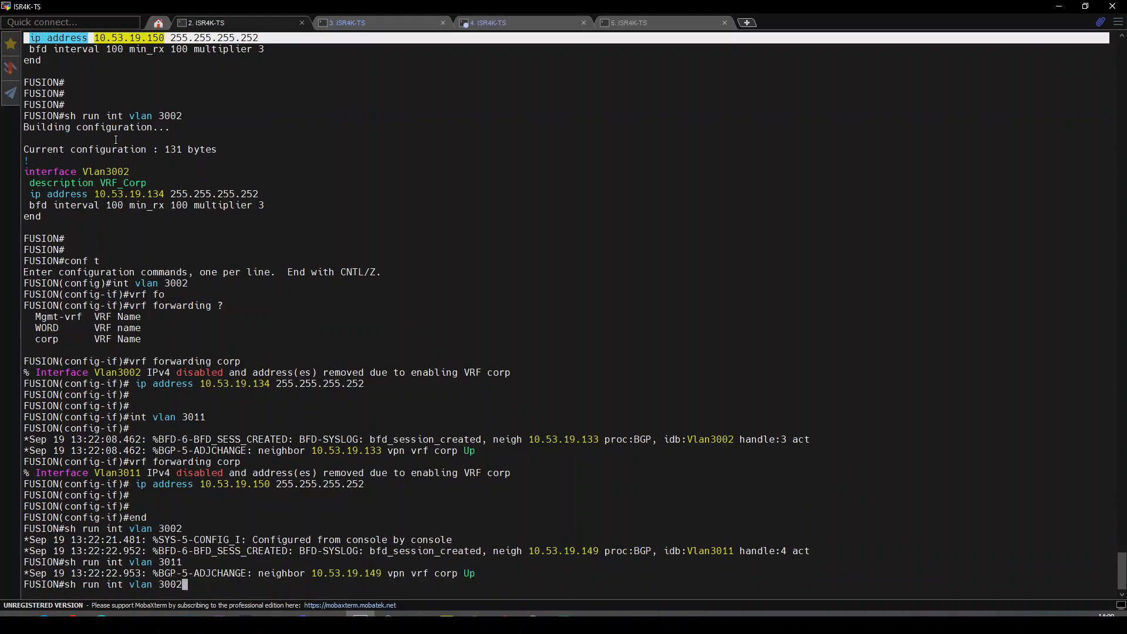
key(Up)
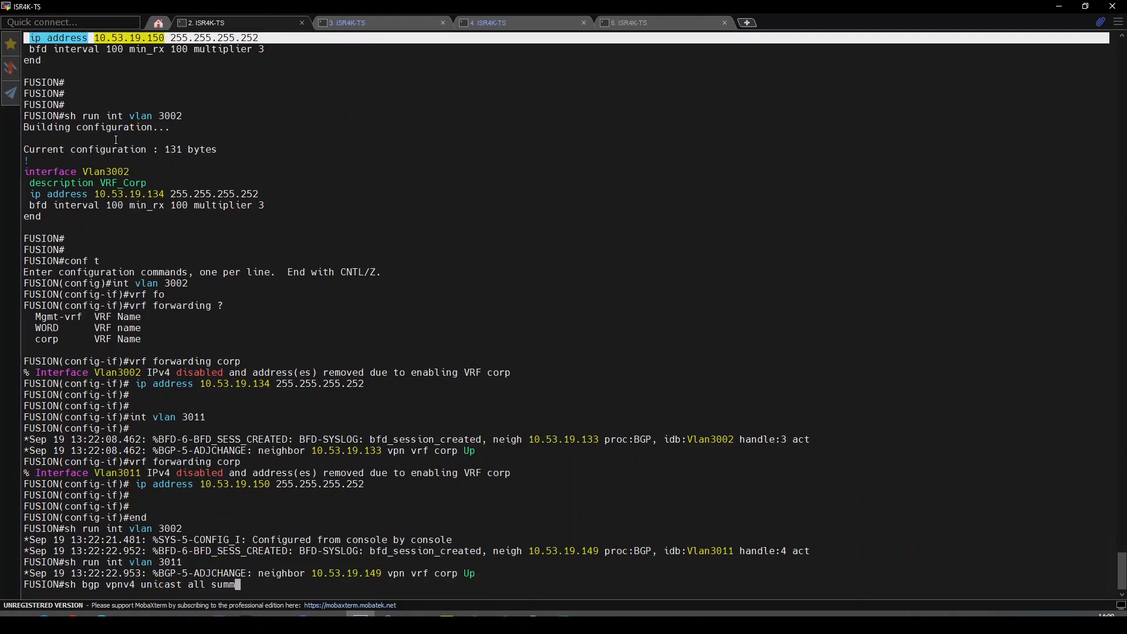
Run the vpnv4 BGP summary on FUSION, showing both border peers with 2 prefixes.
click(376, 337)
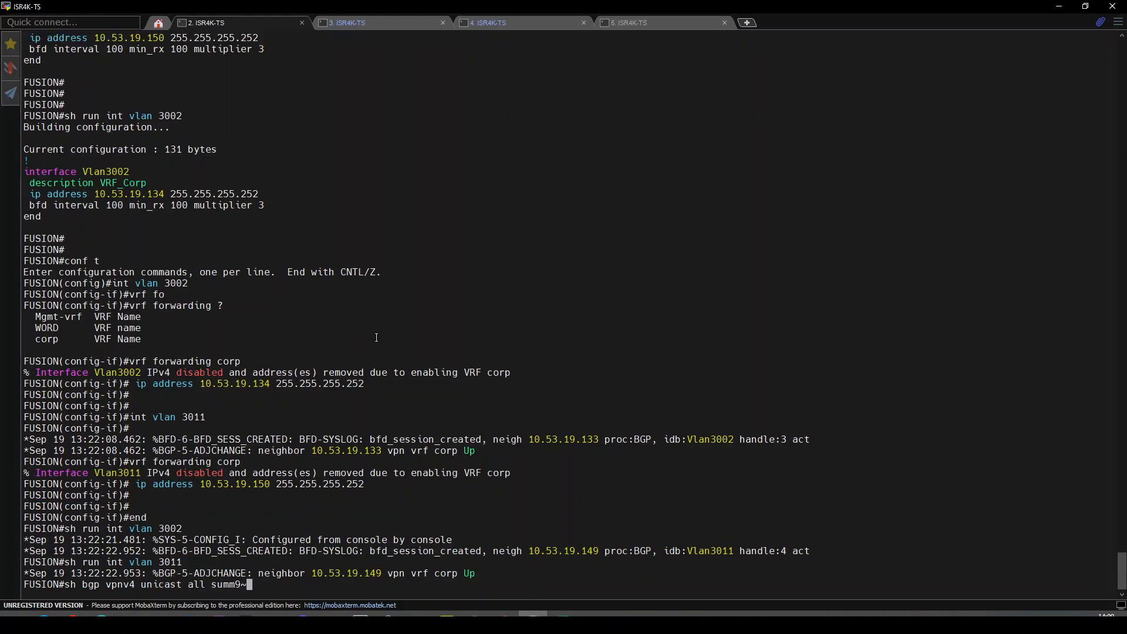
key(BackSpace)
key(BackSpace)
key(Return)
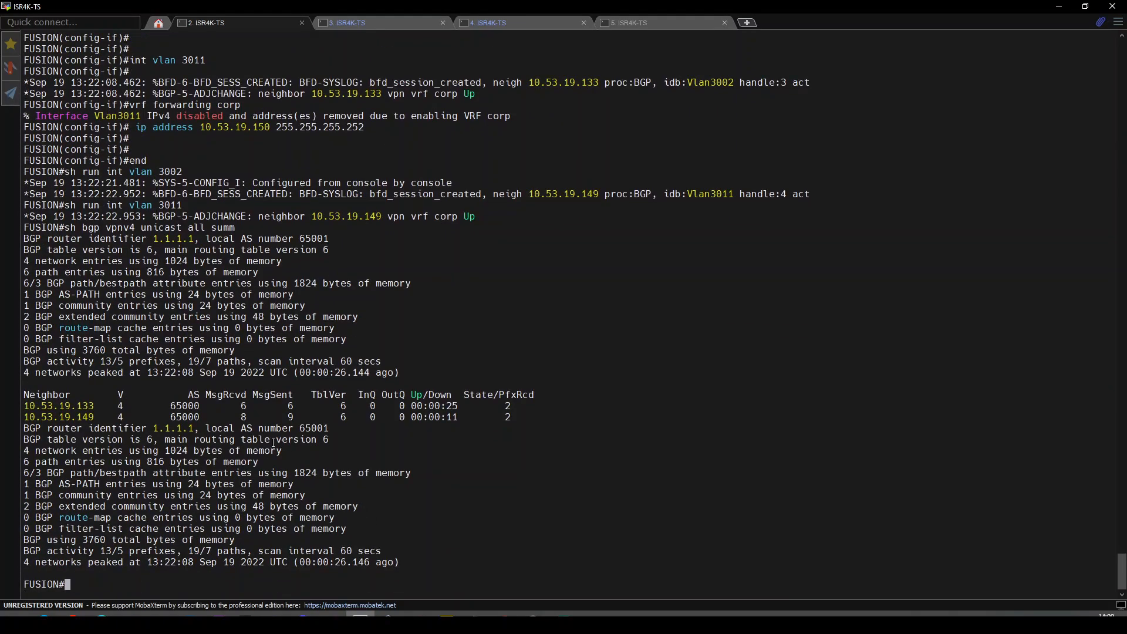
Rerun the vpnv4 BGP summary on Border1 and Border2.
click(378, 16)
key(Return)
key(Return)
key(Return)
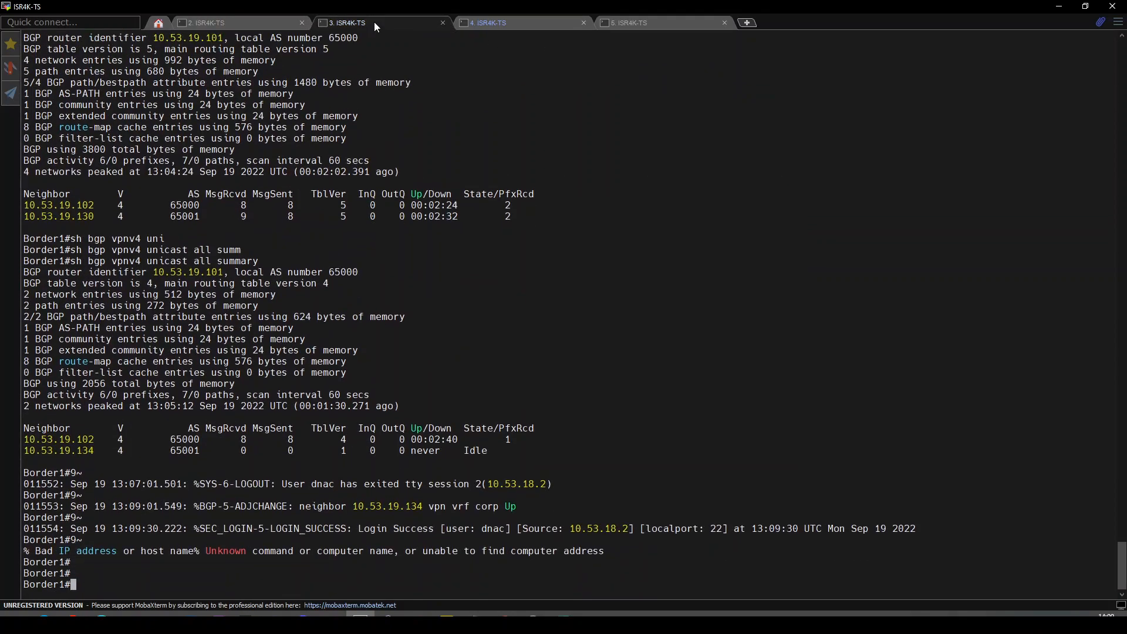
key(Up)
key(Return)
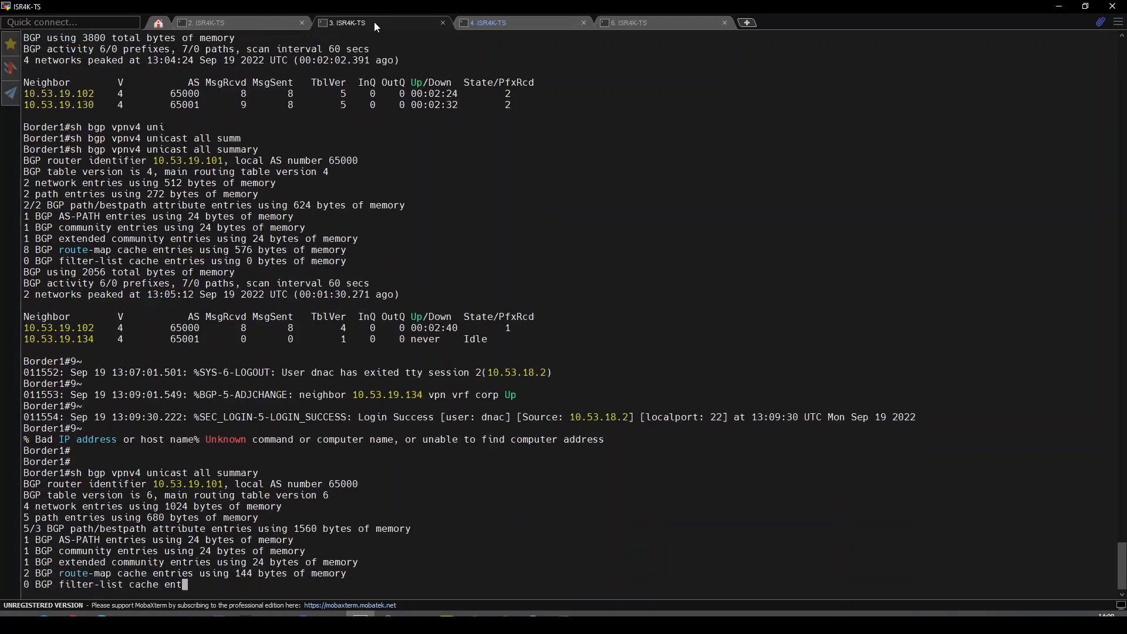
click(540, 21)
key(Return)
key(Return)
key(Return)
key(Up)
key(Return)
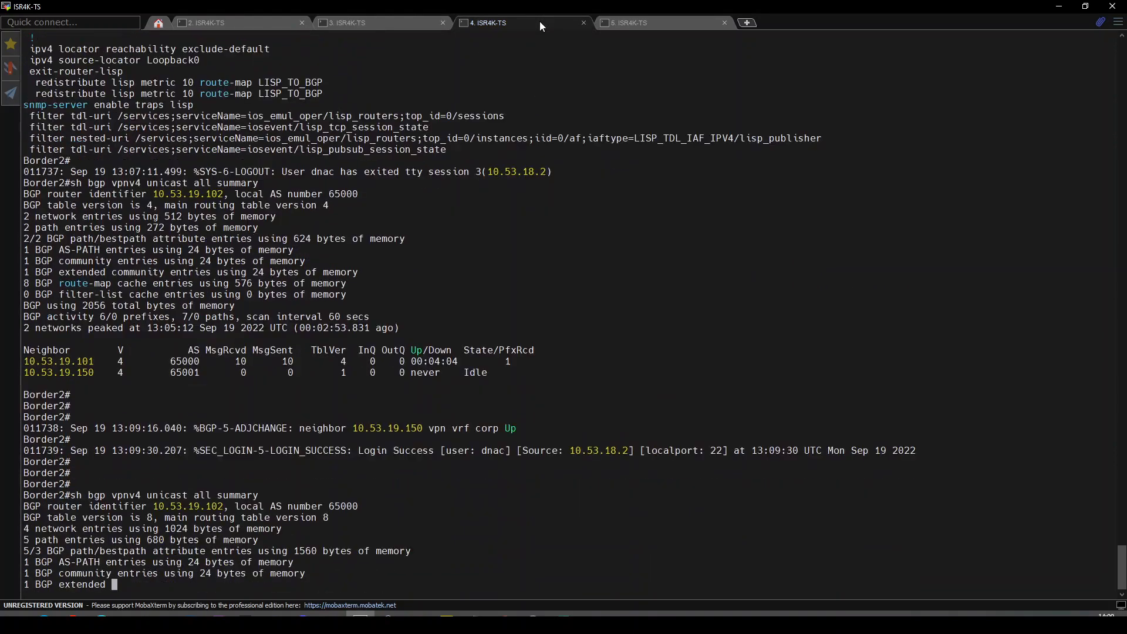
Show Border1's BGP routes, confirming default route 0.0.0.0/0 via 10.53.19.130.
click(414, 21)
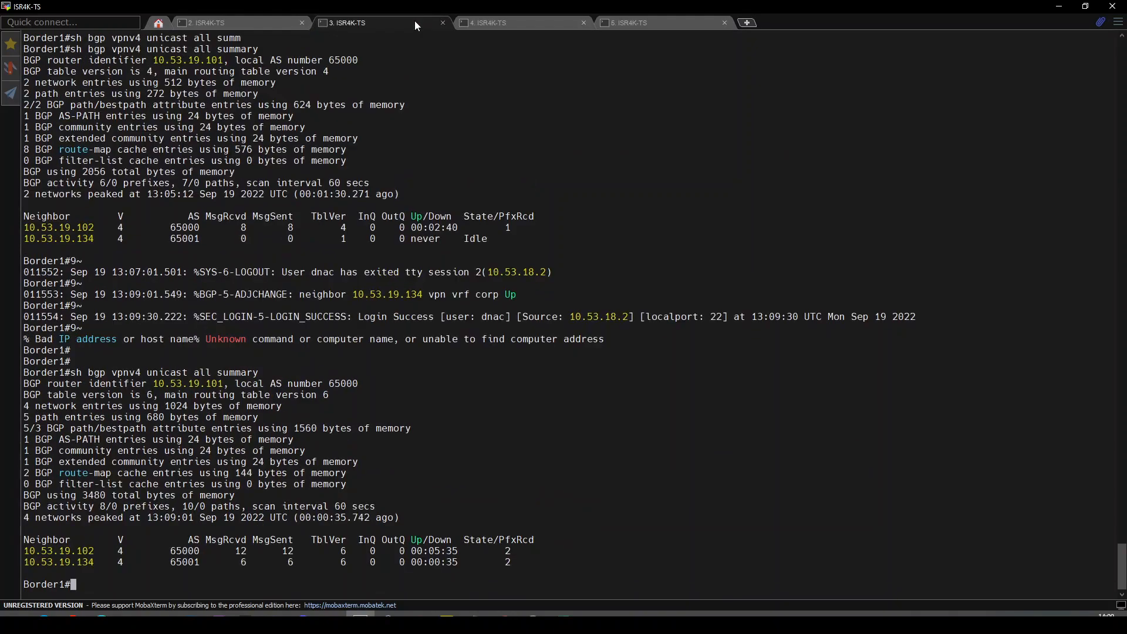
text(sh ip route bg)
key(Tab)
key(Return)
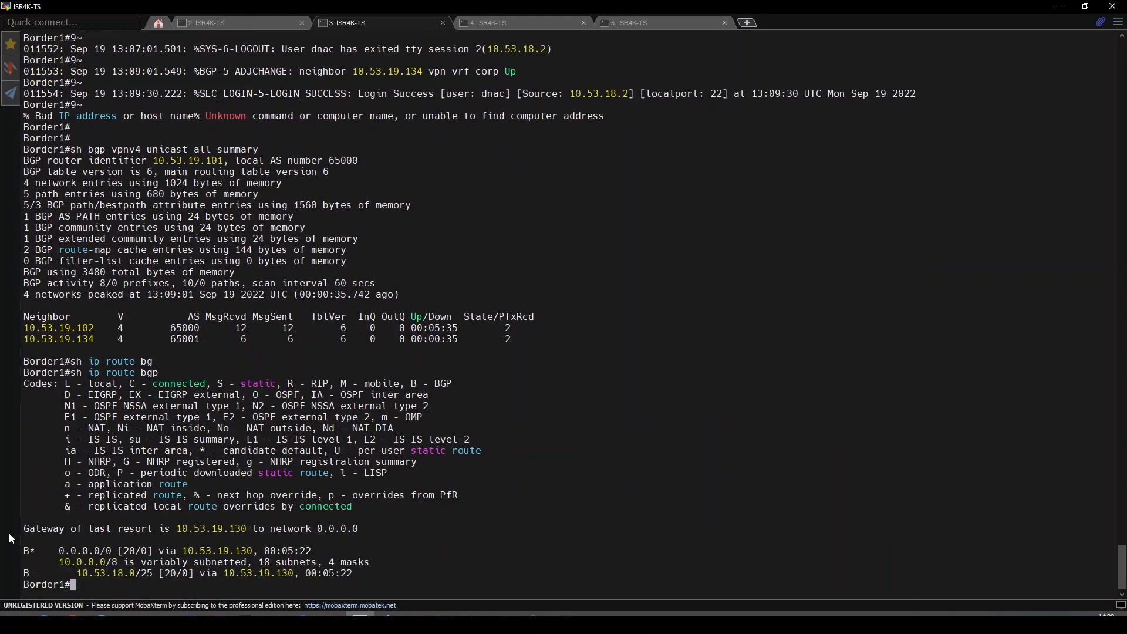
drag(59, 551, 112, 551)
click(228, 20)
text(sh ru | se)
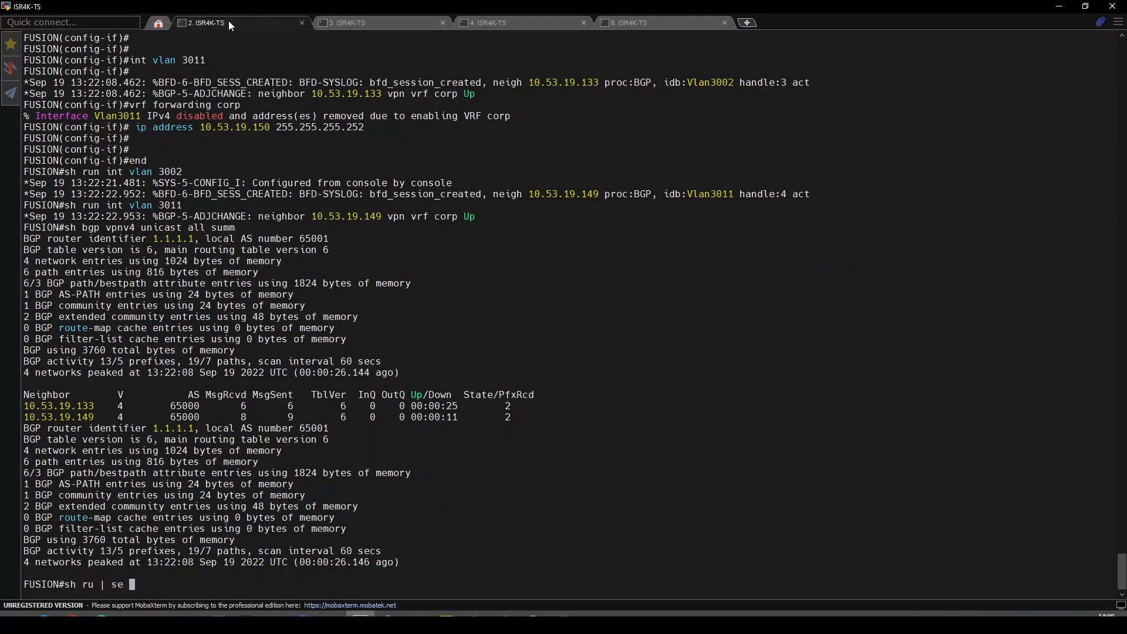
Display FUSION's BGP configuration with 'sh run | se router bgp' and highlight the default-originate statement.
key(BackSpace)
key(BackSpace)
key(BackSpace)
text(n | se router bgp)
key(Return)
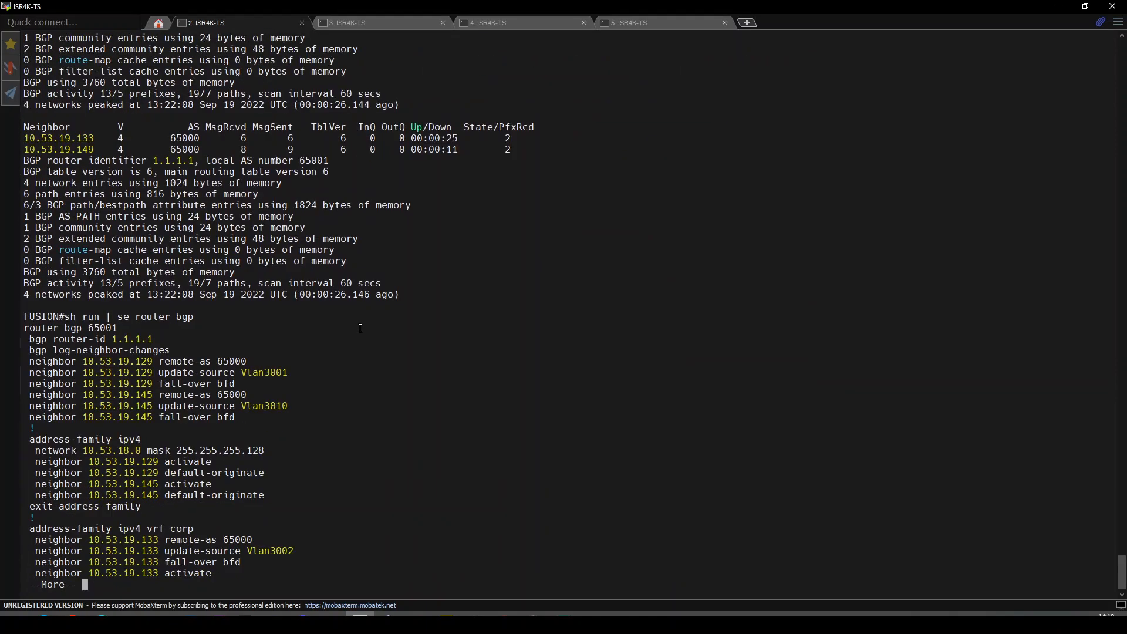
key(Return)
key(Return)
key(Return)
key(Return)
key(Return)
key(Return)
key(Return)
key(Return)
key(Return)
key(Return)
key(Return)
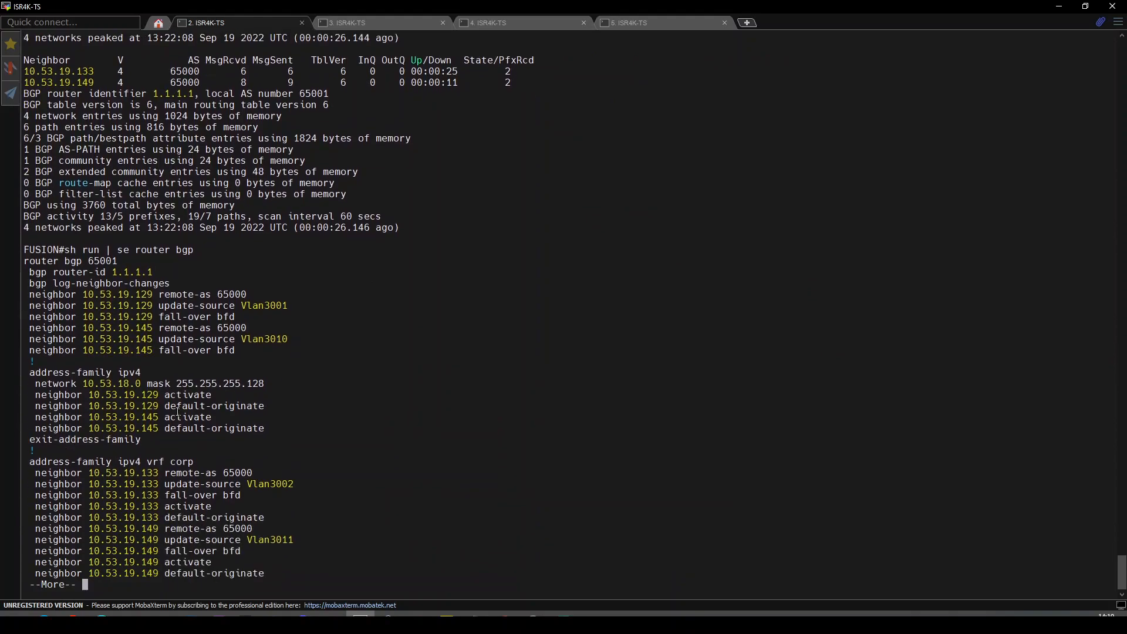
drag(176, 350, 233, 346)
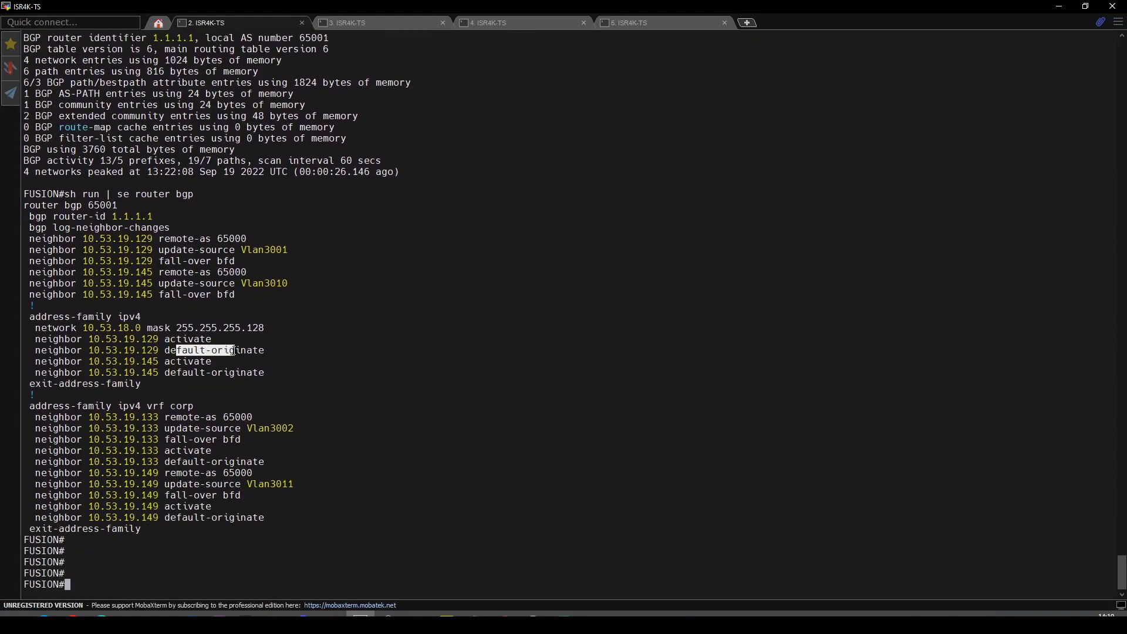
On Border1, run 'sh ip route vrf corp bgp' and confirm the 0.0.0.0/0 default route via 10.53.19.134.
click(368, 24)
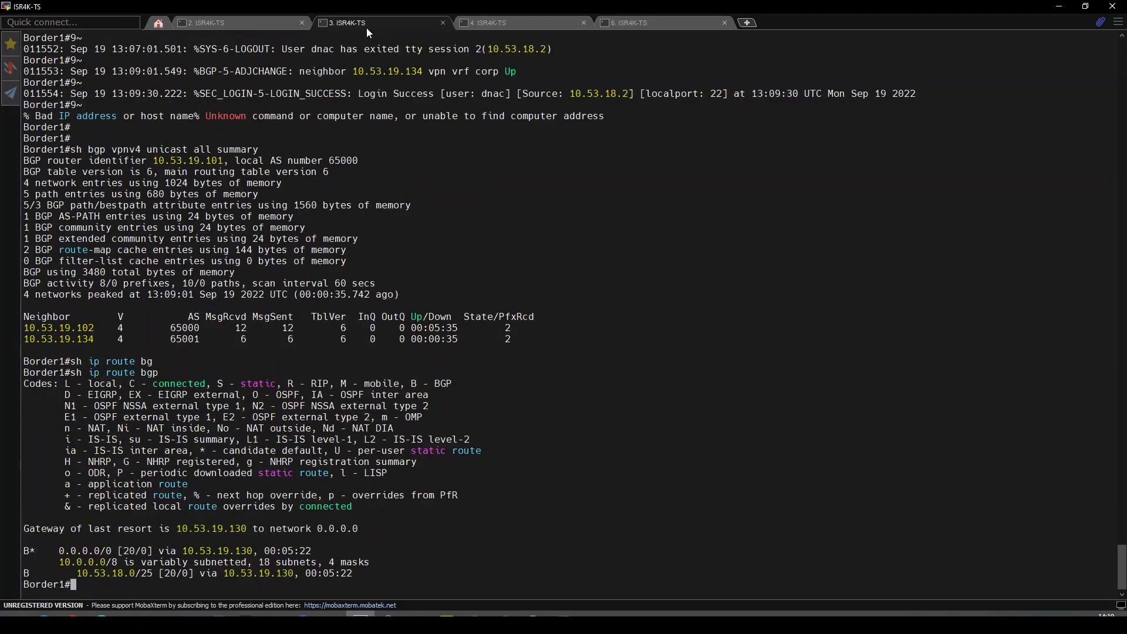
text(sh ip route vrf corp bgp)
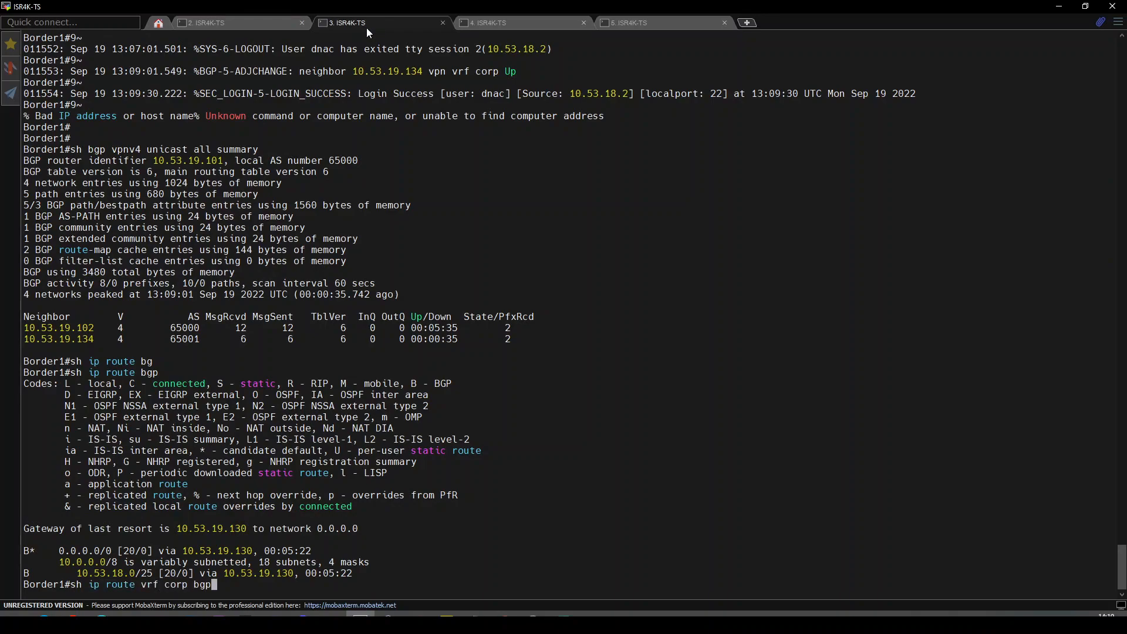
key(Return)
key(Return)
key(Return)
key(Return)
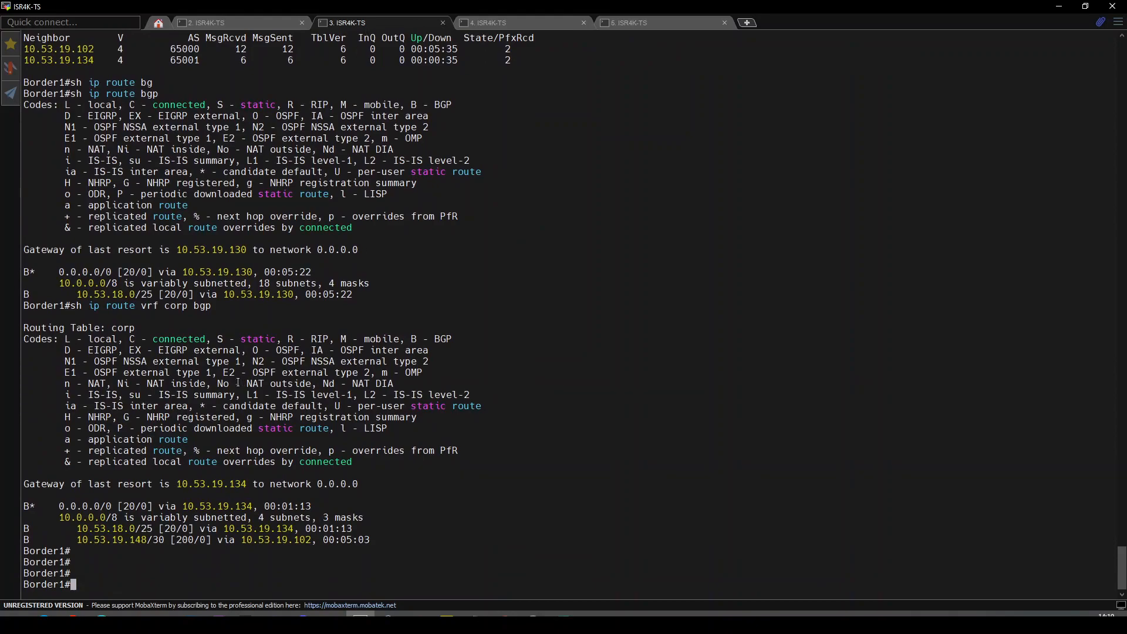
double_click(88, 505)
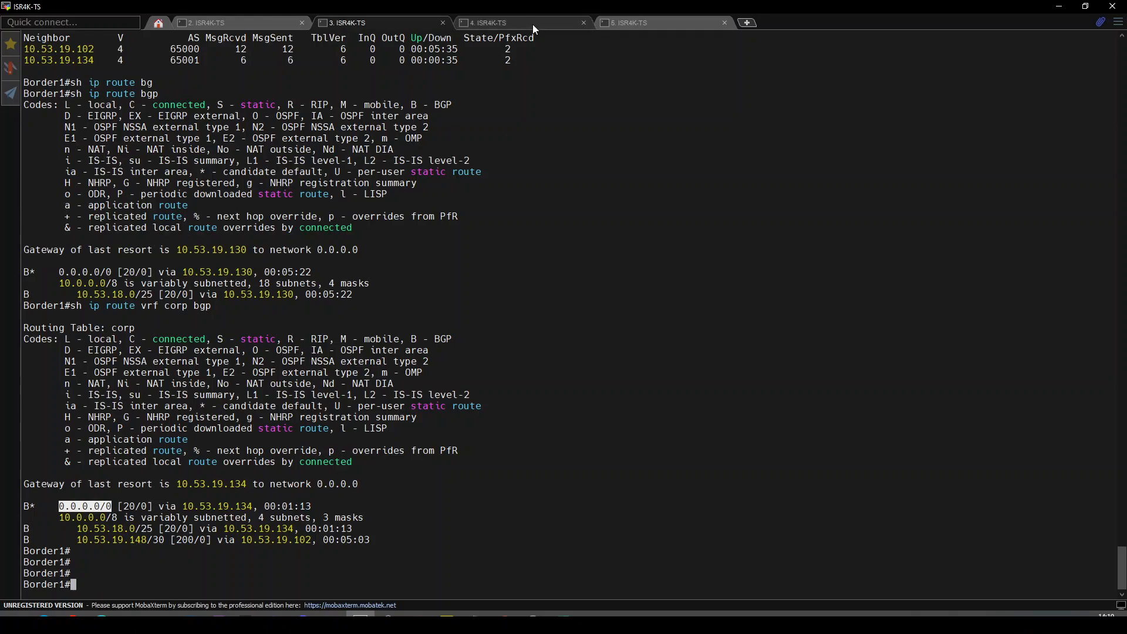
click(75, 611)
click(73, 607)
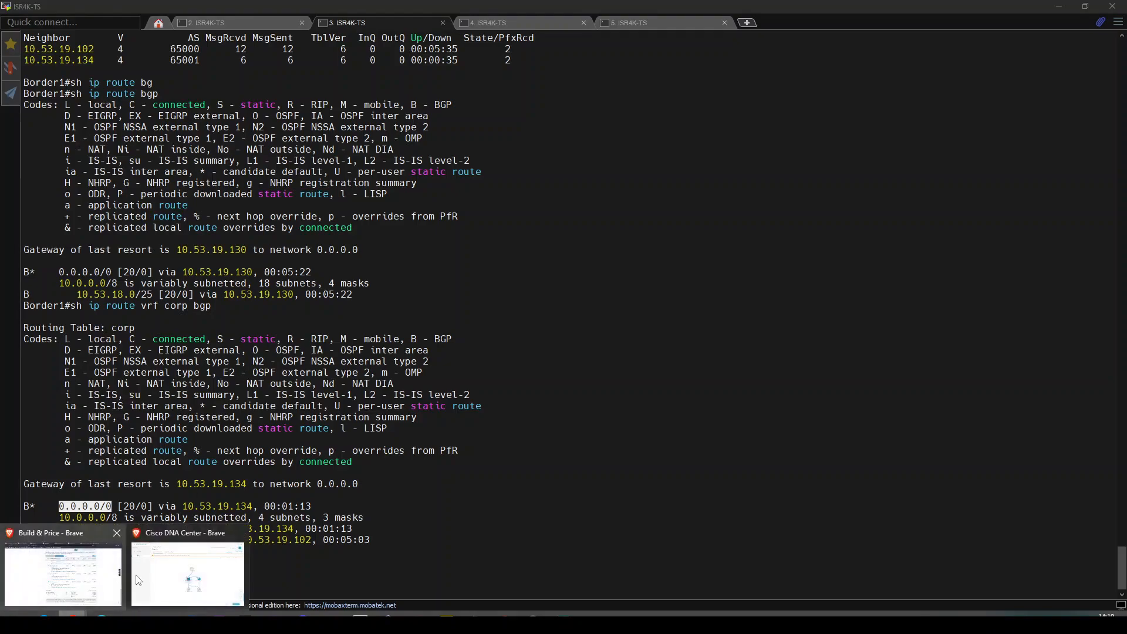
Enable Edge Node for E-1.selab.local and E-2.selab.local and add both to the Eastpoint fabric.
click(177, 571)
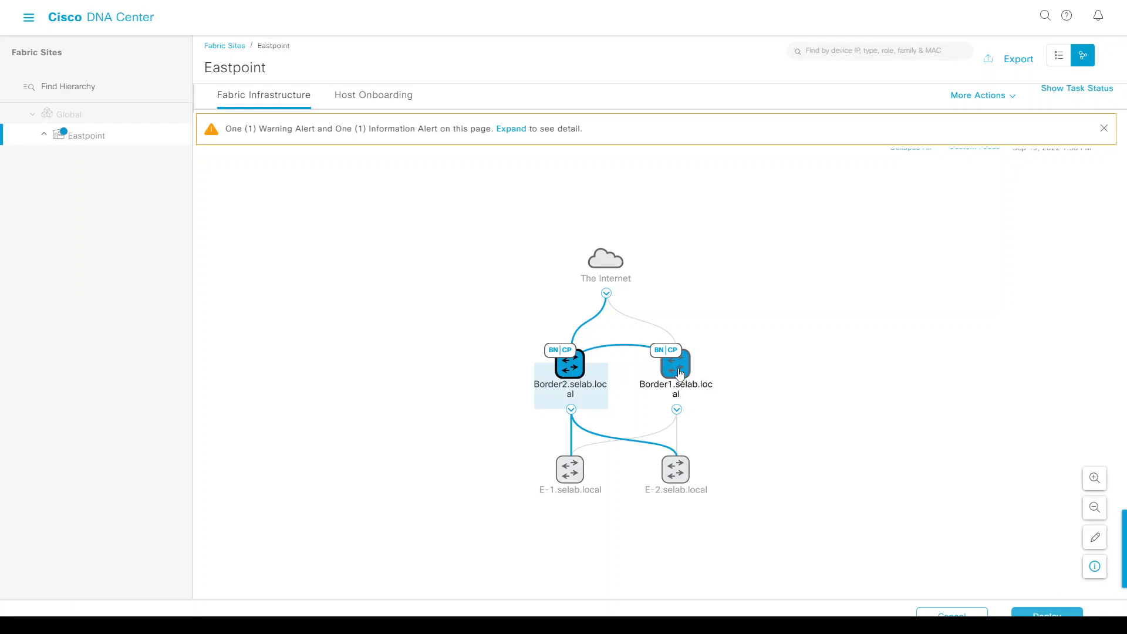
click(569, 477)
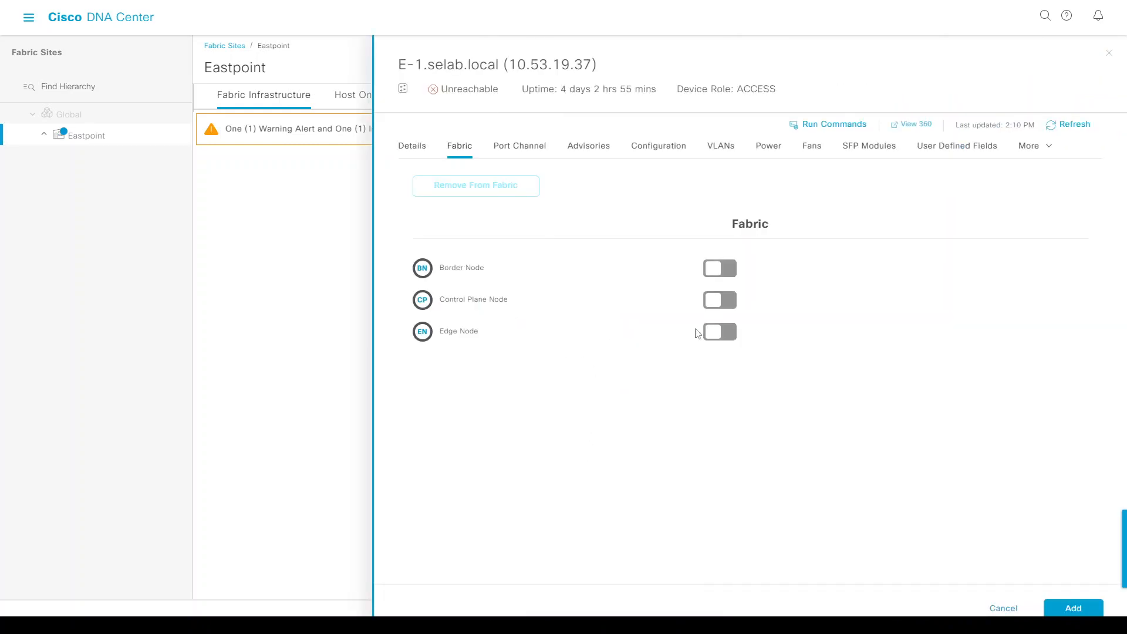
click(719, 331)
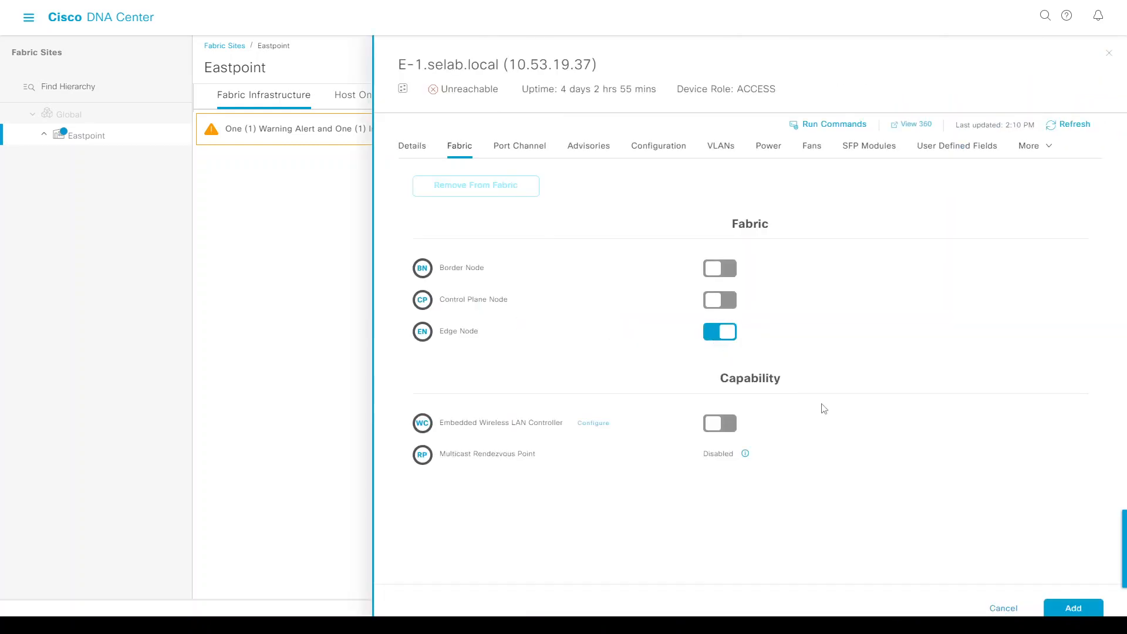
click(1073, 608)
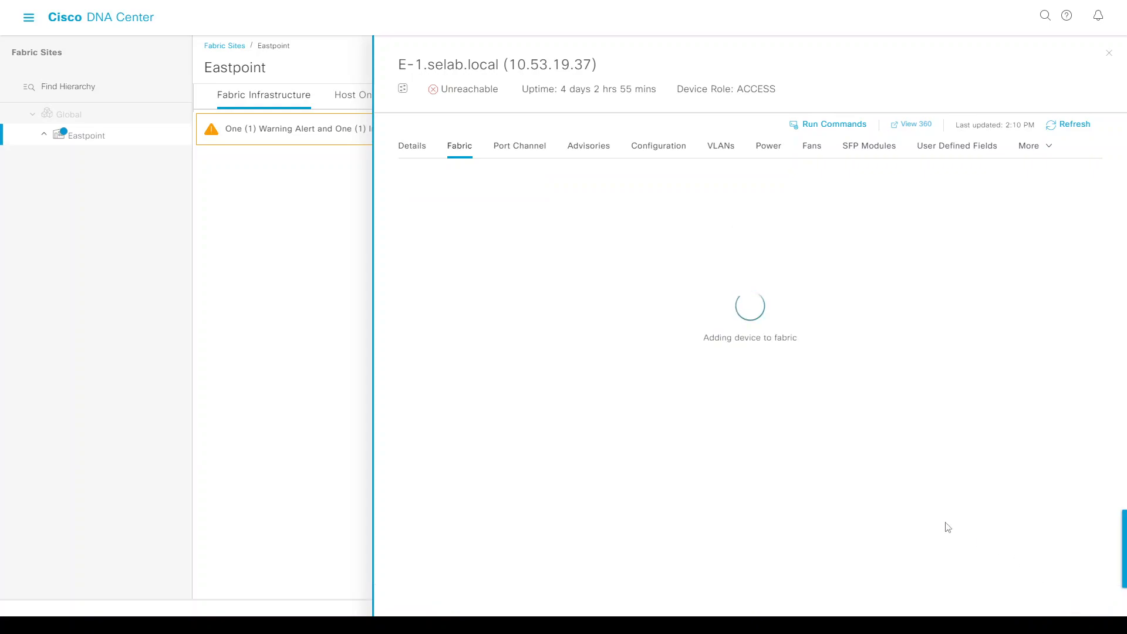
click(679, 468)
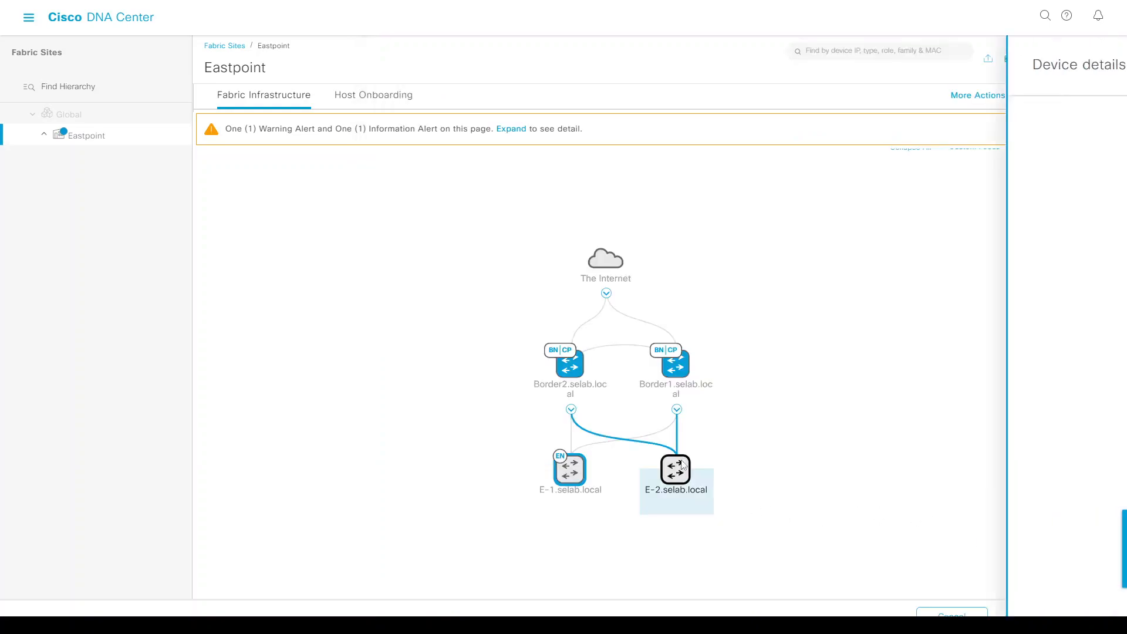
click(719, 330)
click(1070, 609)
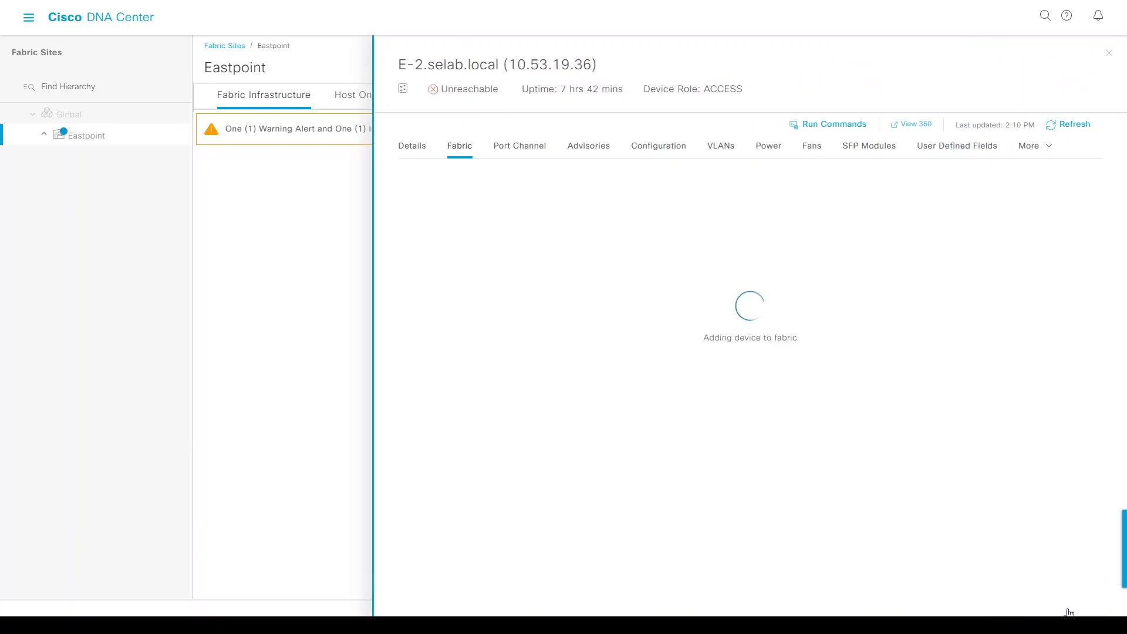
Deploy the pending fabric changes with Apply now.
click(1050, 610)
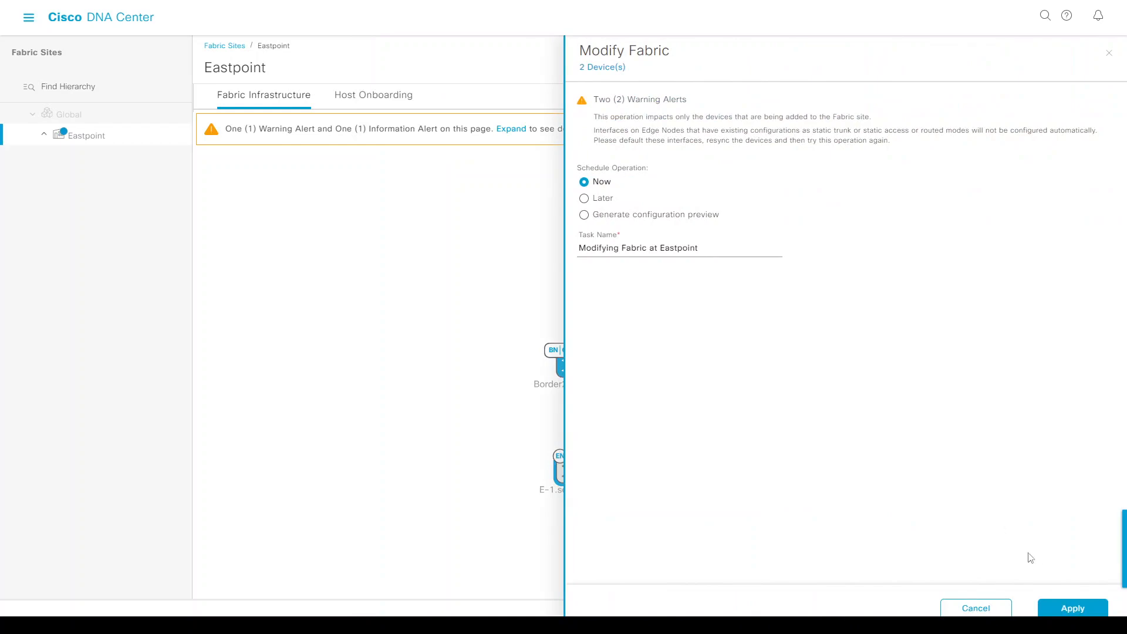
click(1065, 608)
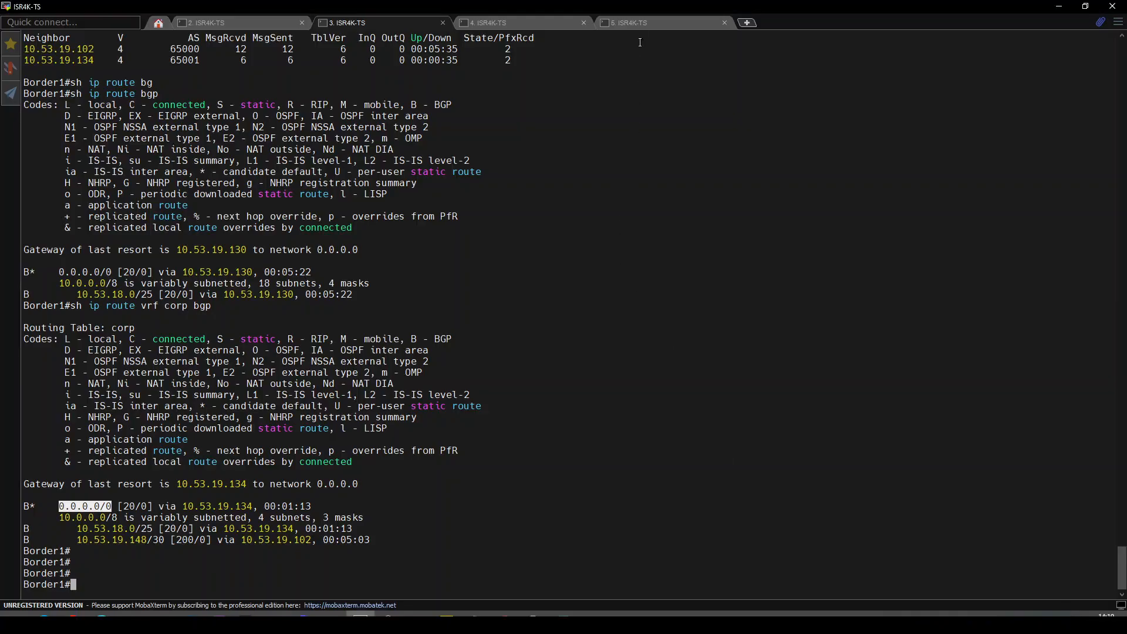
click(643, 23)
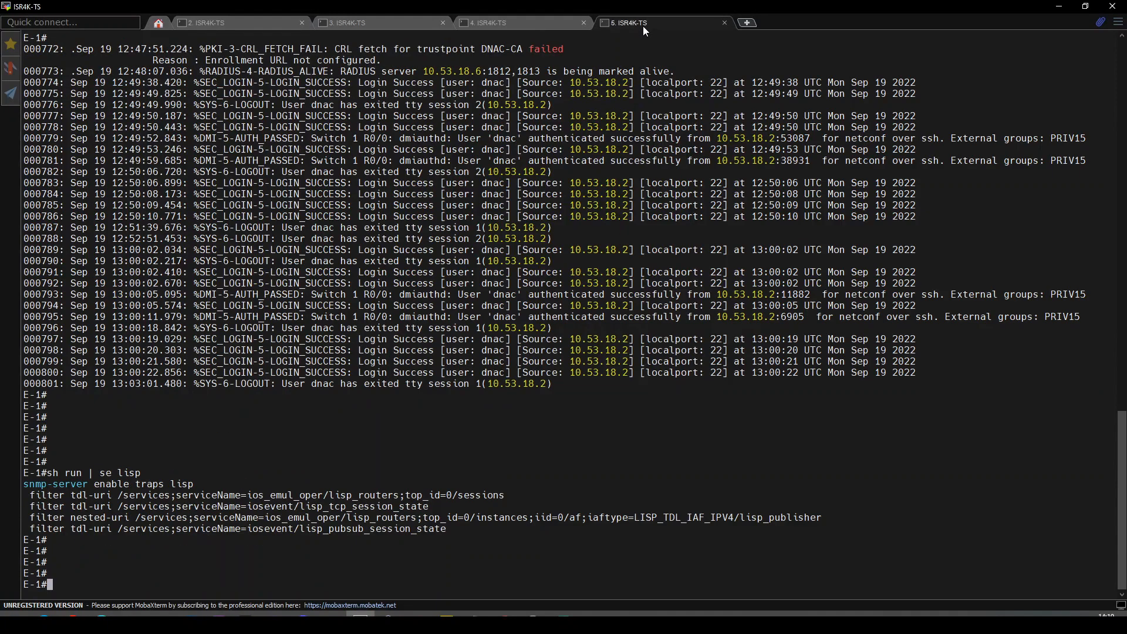
Run 'sh run | se lisp' on E-1, which shows only the SNMP LISP trap filters.
key(Return)
key(Return)
key(Return)
key(Return)
key(Return)
key(Return)
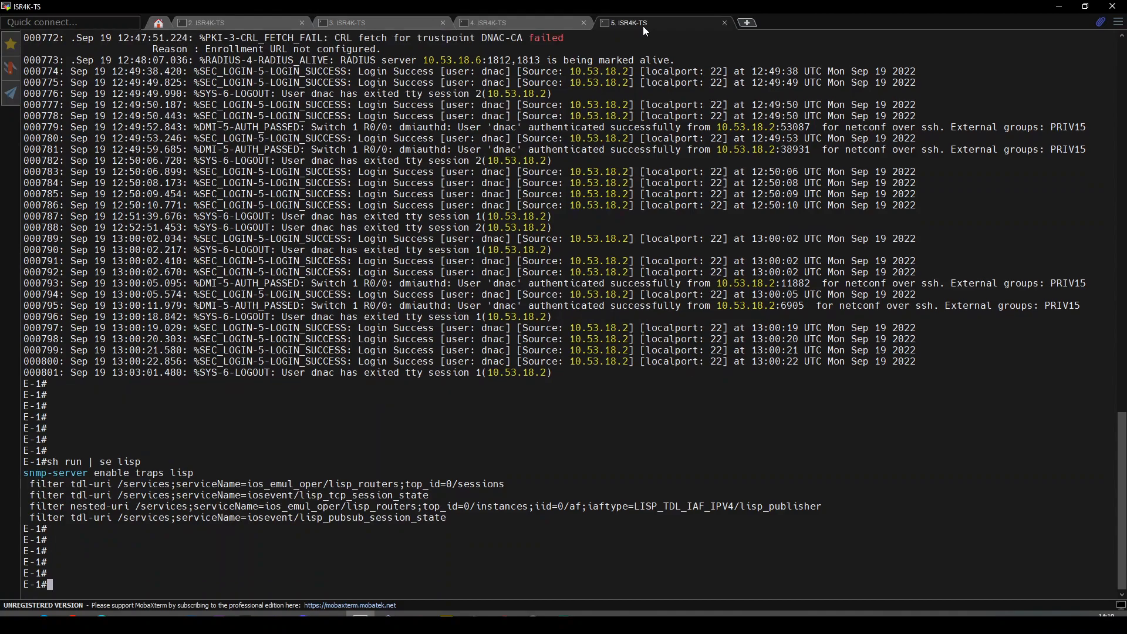
text(sh run | se lisp)
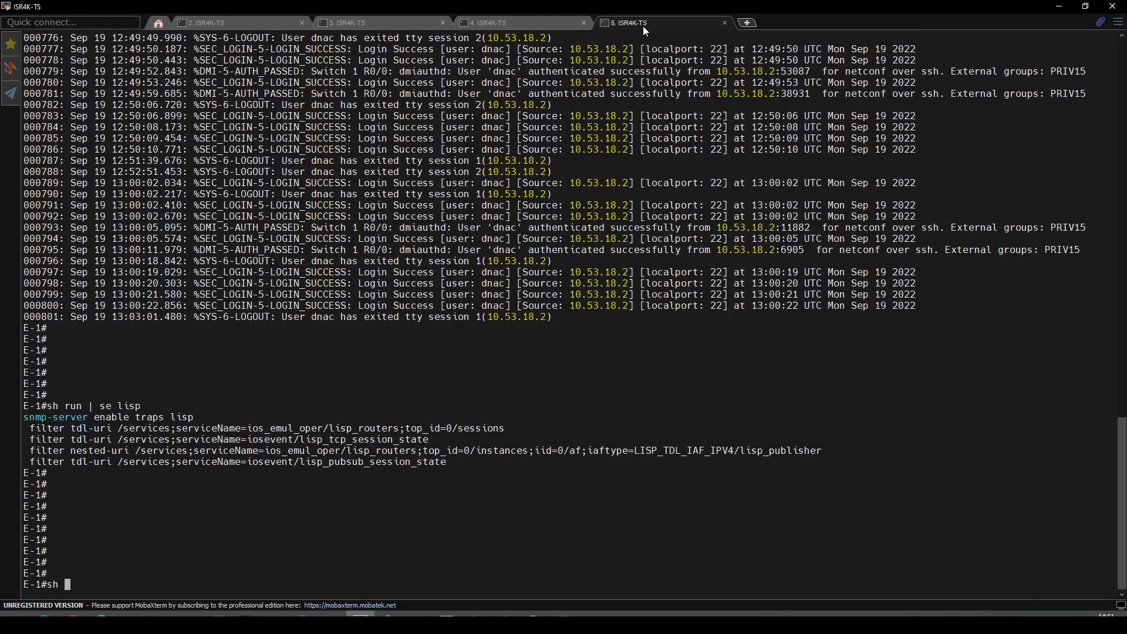
key(Return)
key(Return)
key(Return)
key(Return)
key(Return)
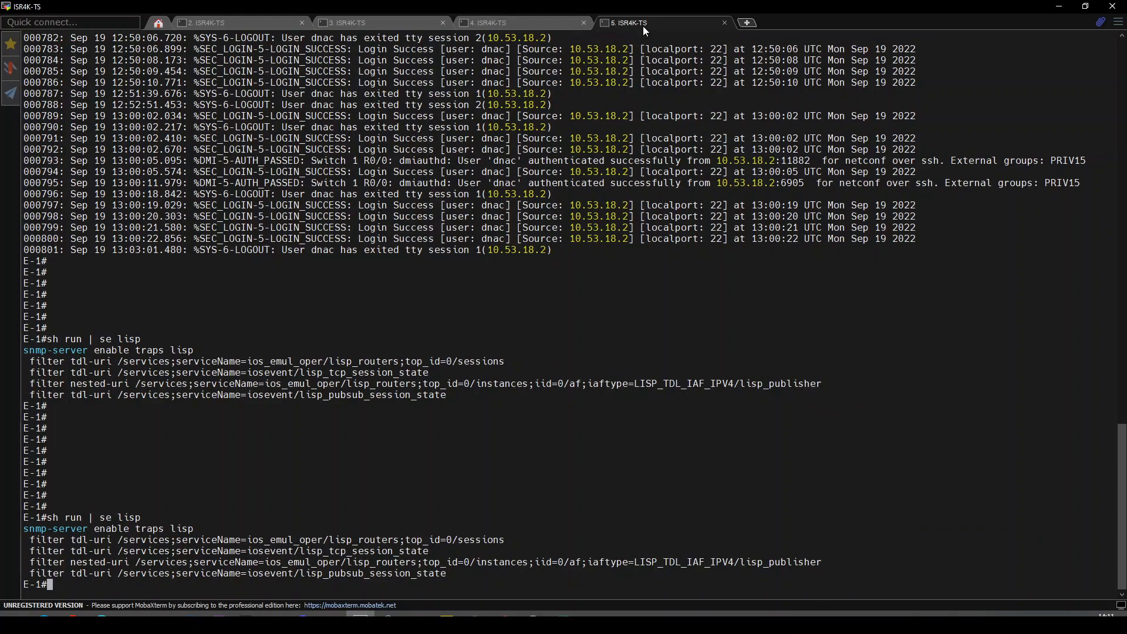
key(Up)
key(Down)
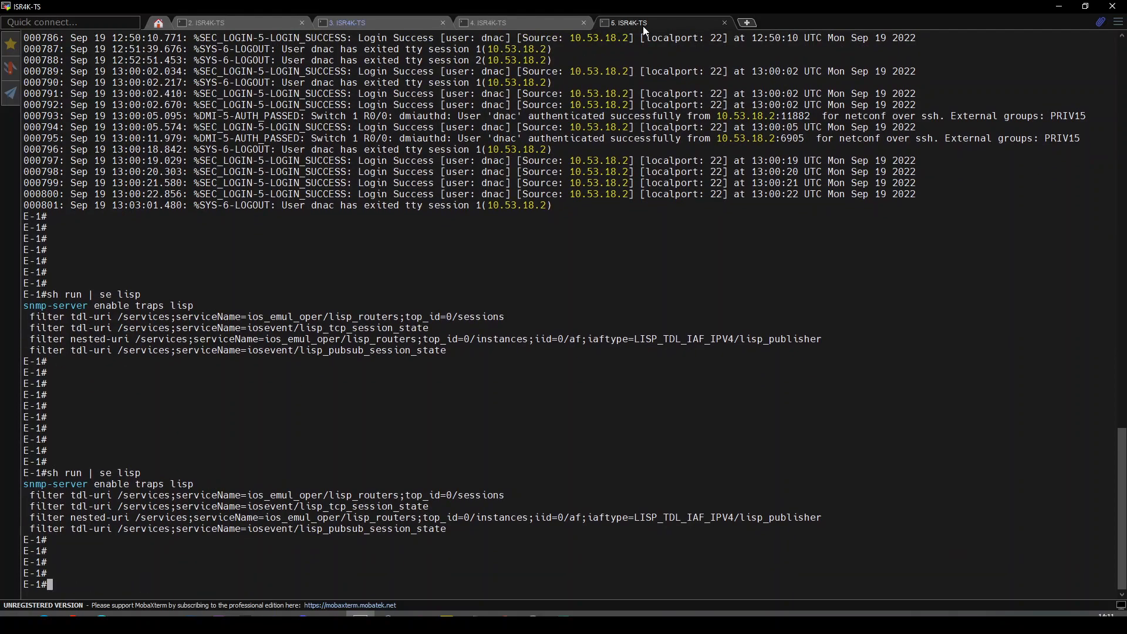
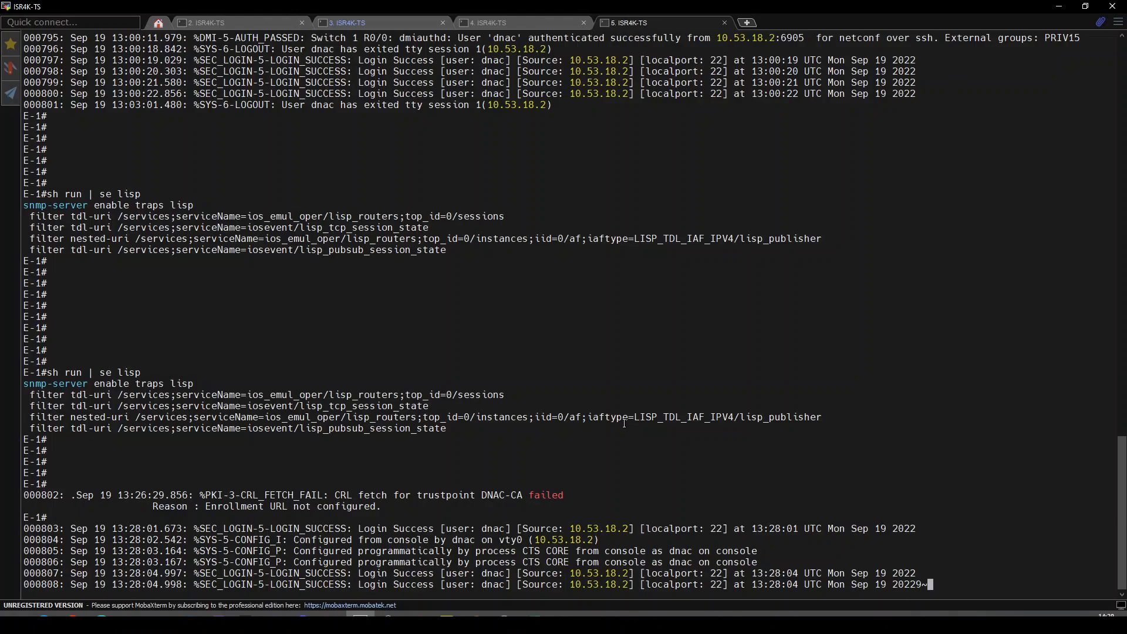
Rerun 'sh run | se lisp' on E-1 and clear stray characters from the prompt.
key(Return)
text(9~)
key(Up)
key(Return)
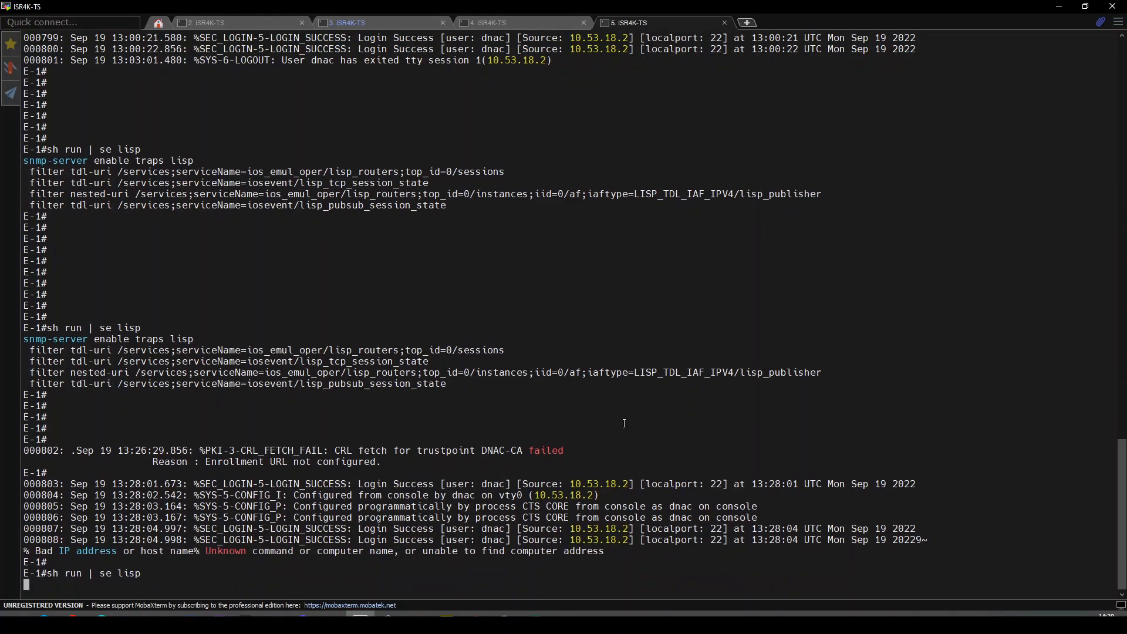
key(Return)
key(Return)
key(Return)
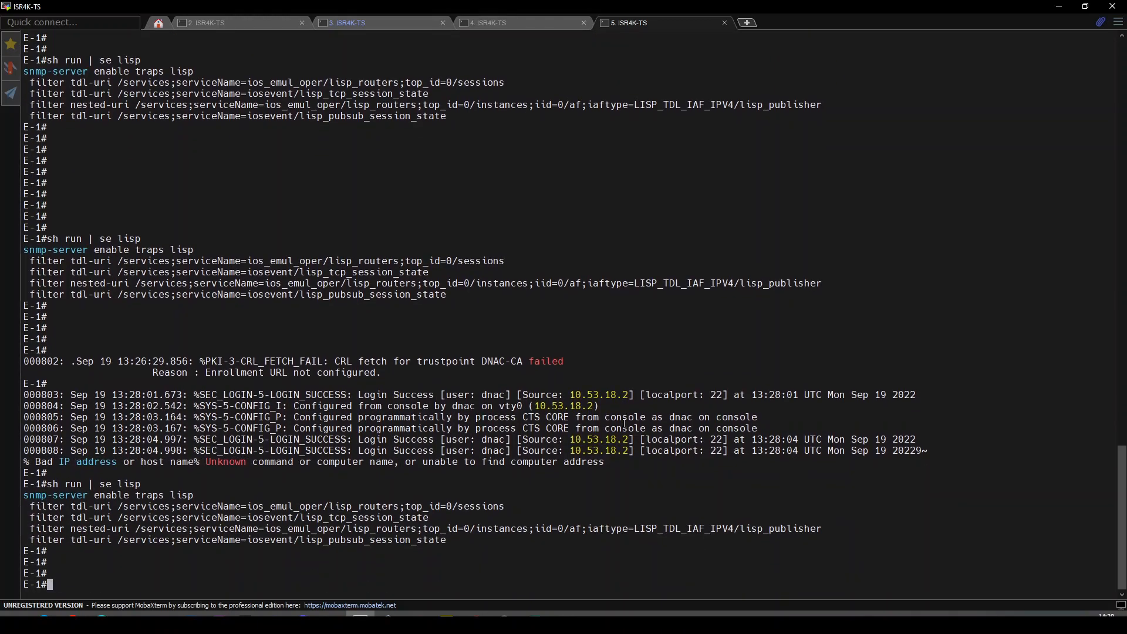
text(9~)
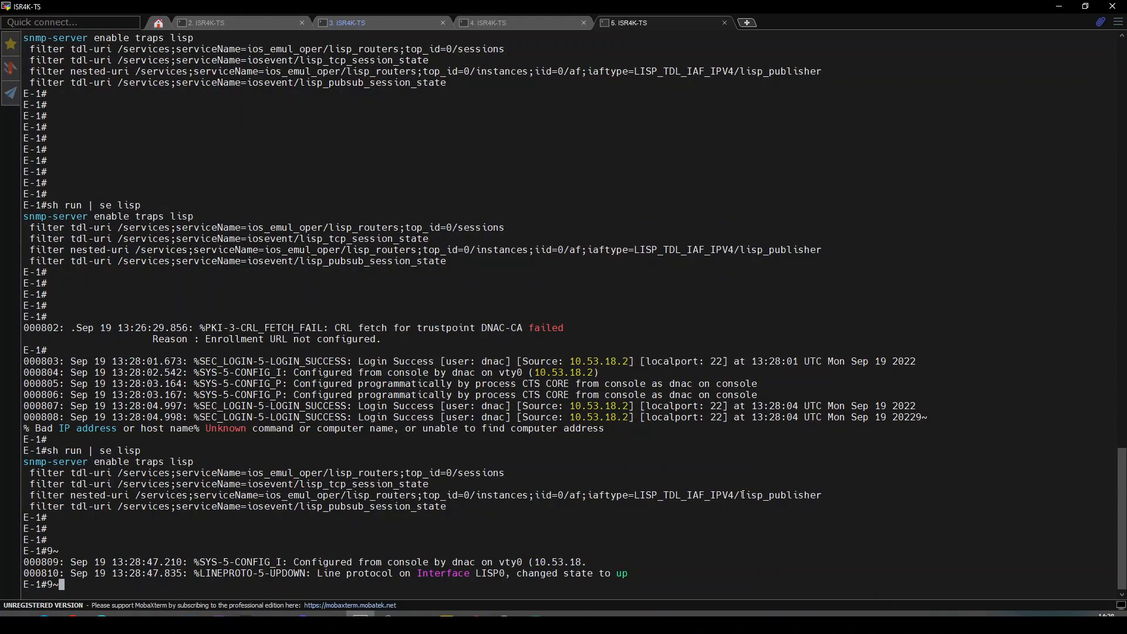
key(BackSpace)
key(BackSpace)
key(Return)
key(Return)
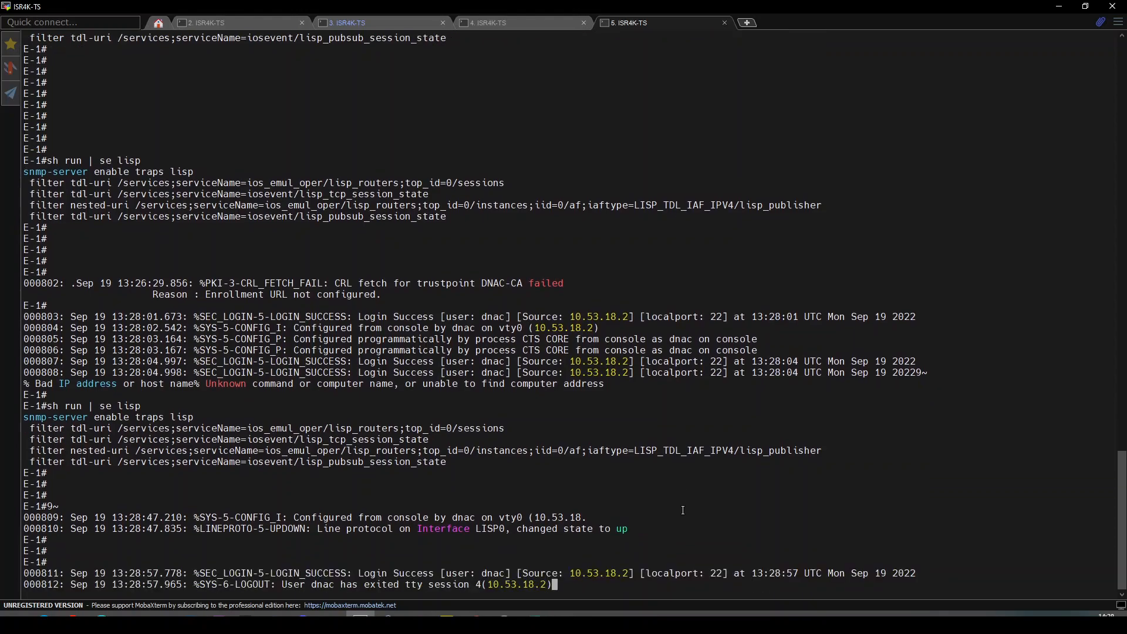
Page through E-1's full LISP config, with map-servers and instance IDs 4097 and 4099, then return to DNA Center.
key(Return)
key(Return)
key(Return)
key(Return)
key(Up)
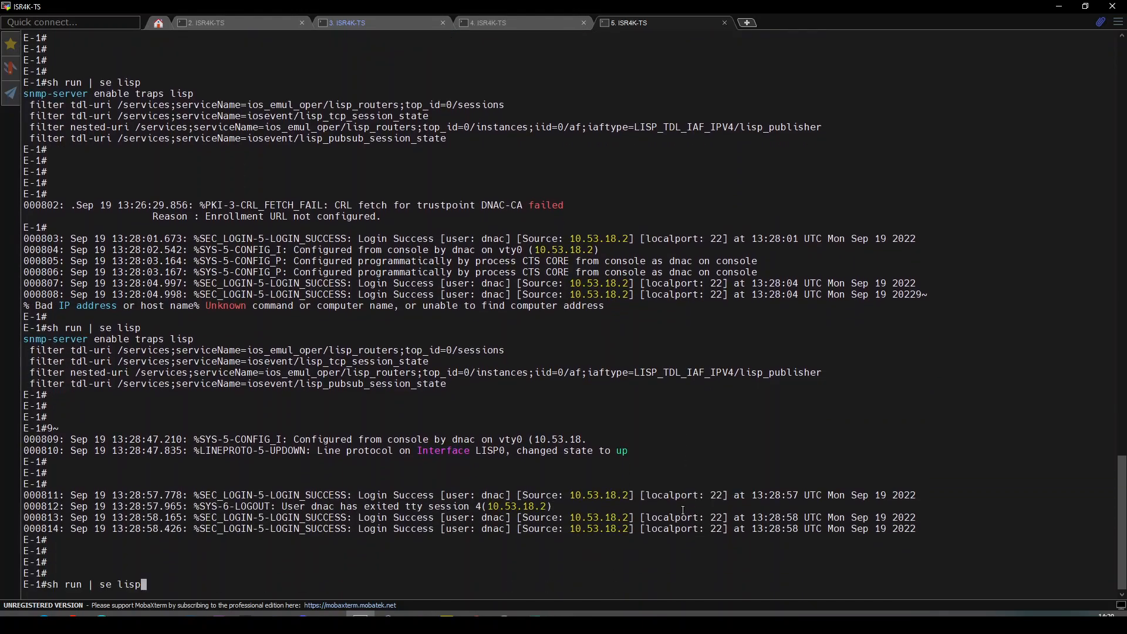
key(Return)
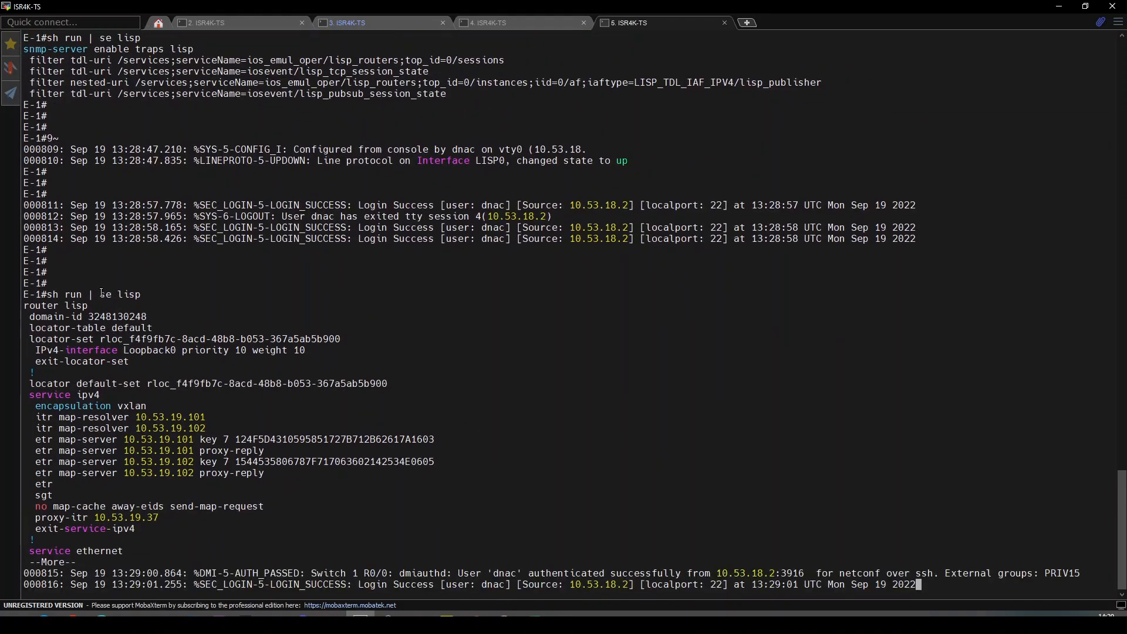
key(space)
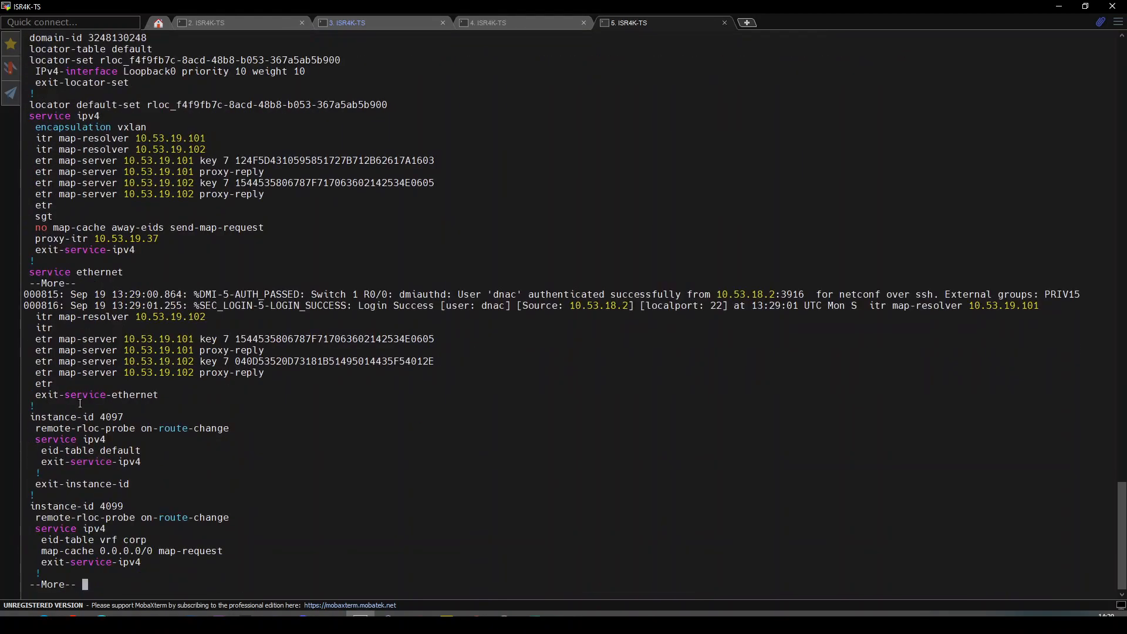
key(space)
key(BackSpace)
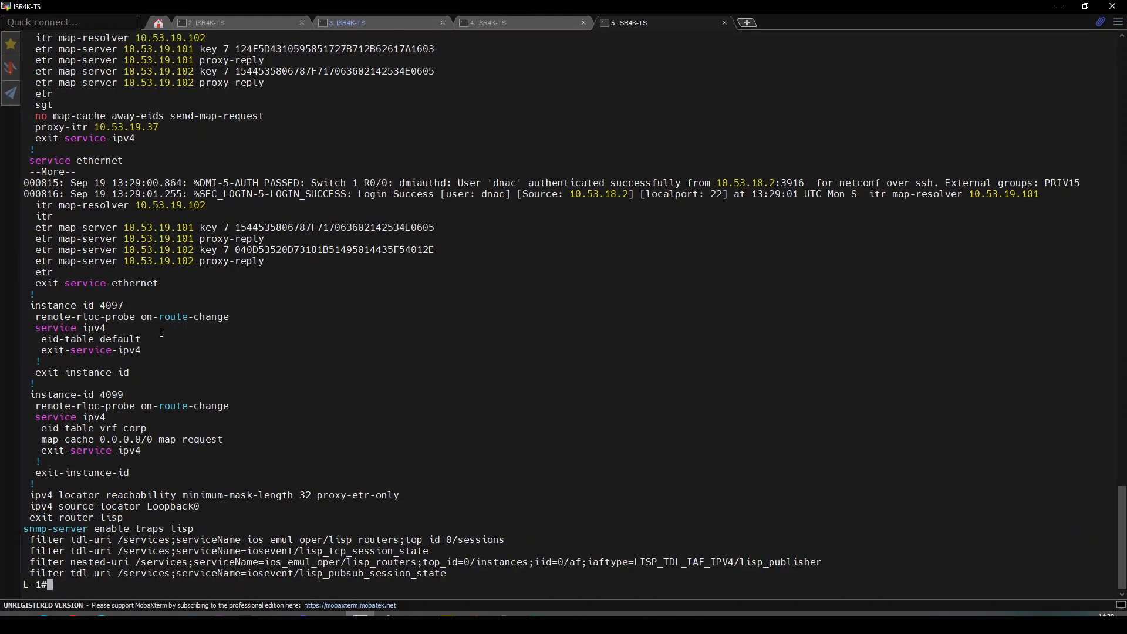
key(Return)
key(Return)
key(Return)
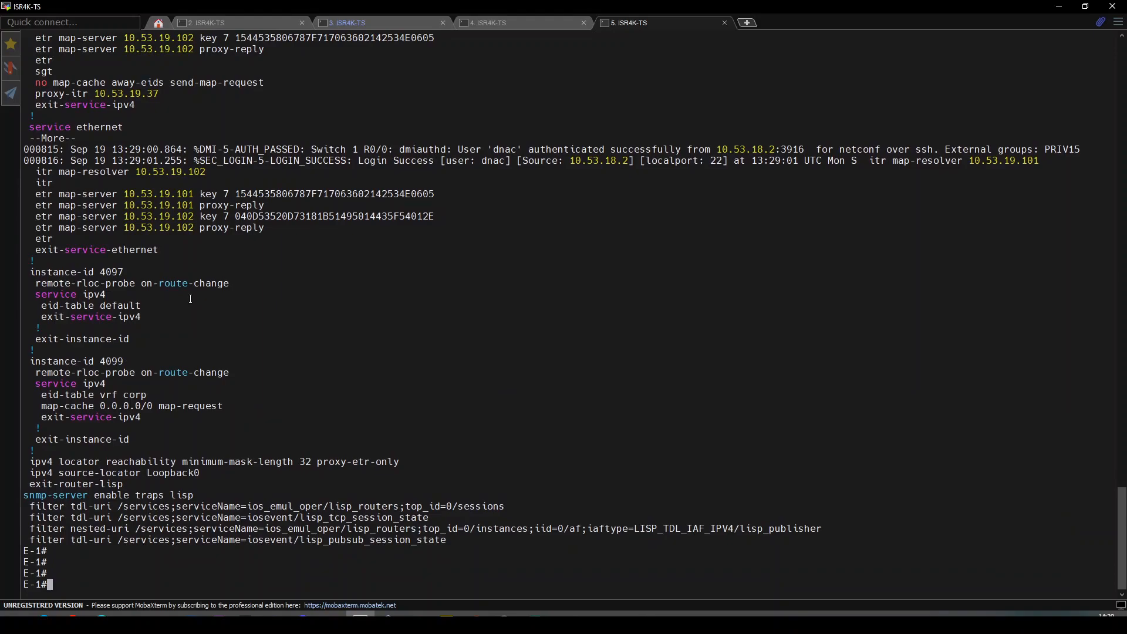
key(alt+Tab)
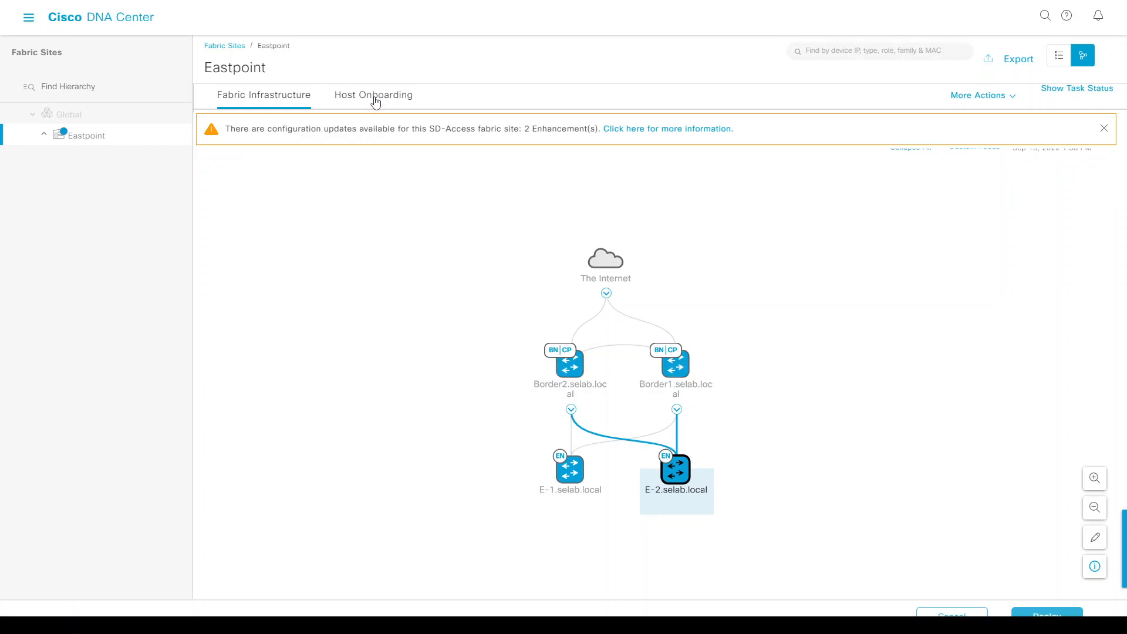
Open corp from Eastpoint's Host Onboarding > Virtual Networks list, which shows no IP pools yet.
click(376, 102)
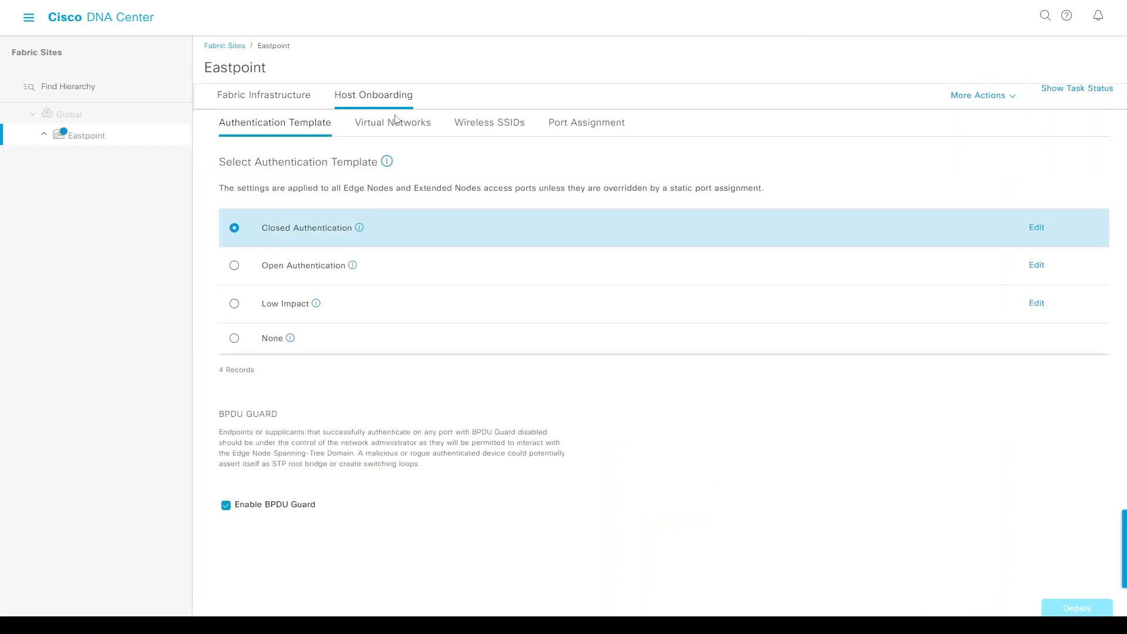
click(381, 130)
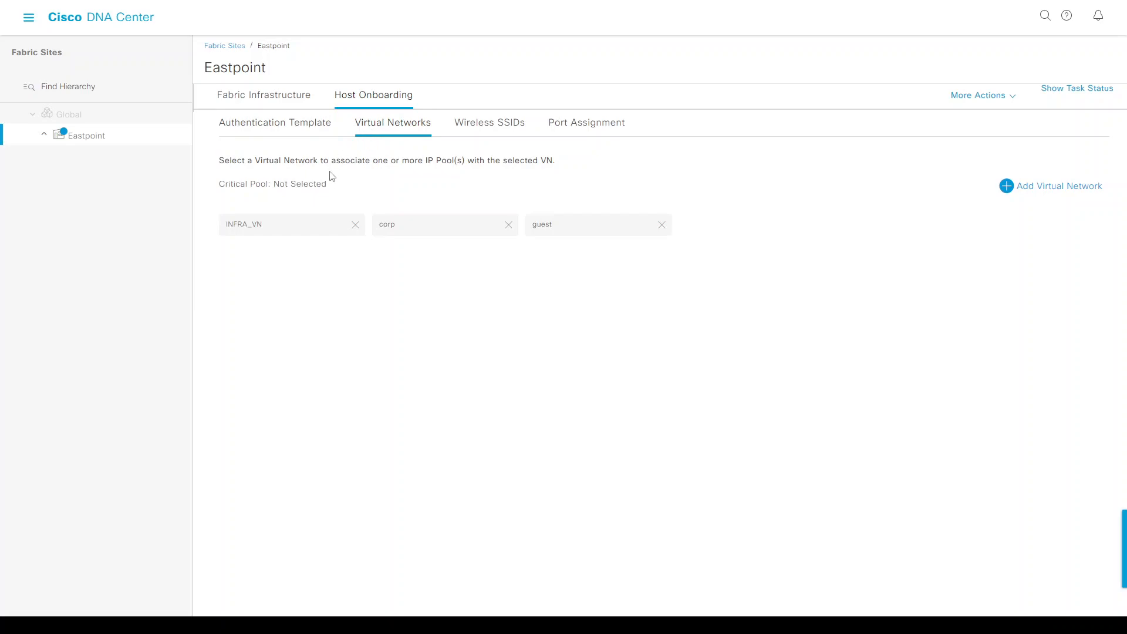
click(409, 234)
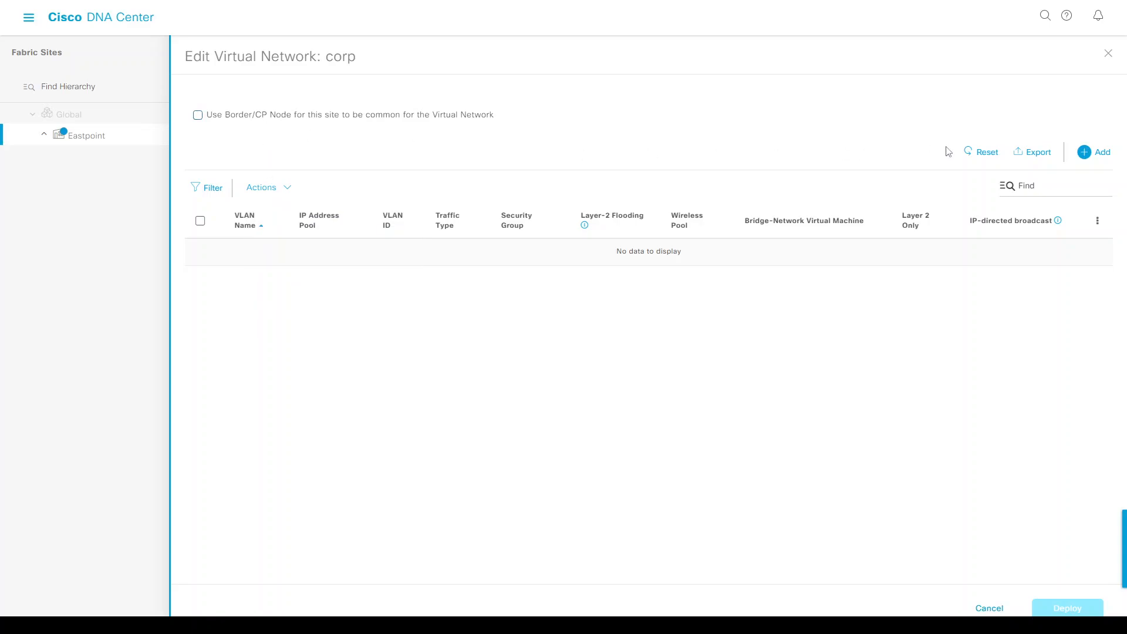
Configure a Corp_Data pool for corp with VLAN name corp, Data traffic and Wireless Pool enabled.
click(1086, 152)
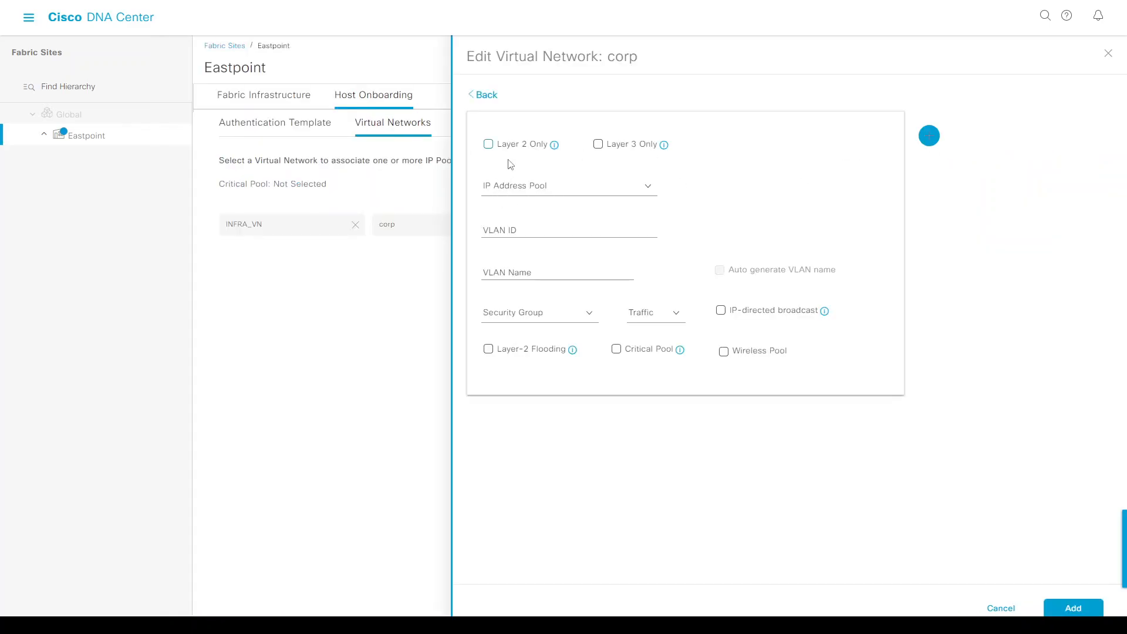
click(614, 194)
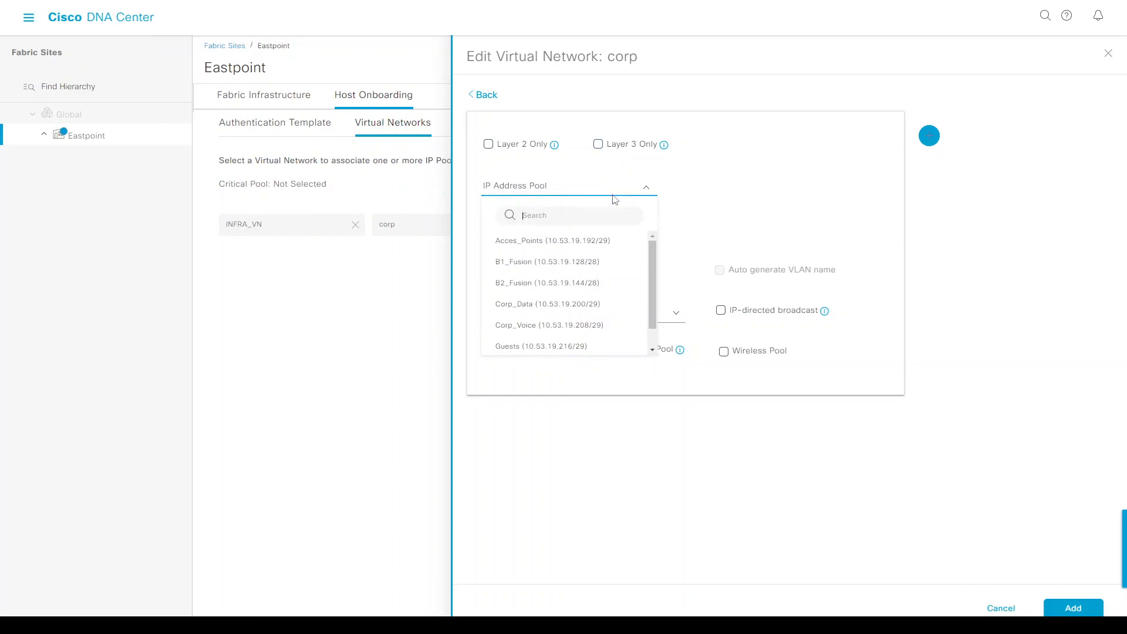
click(607, 313)
click(527, 275)
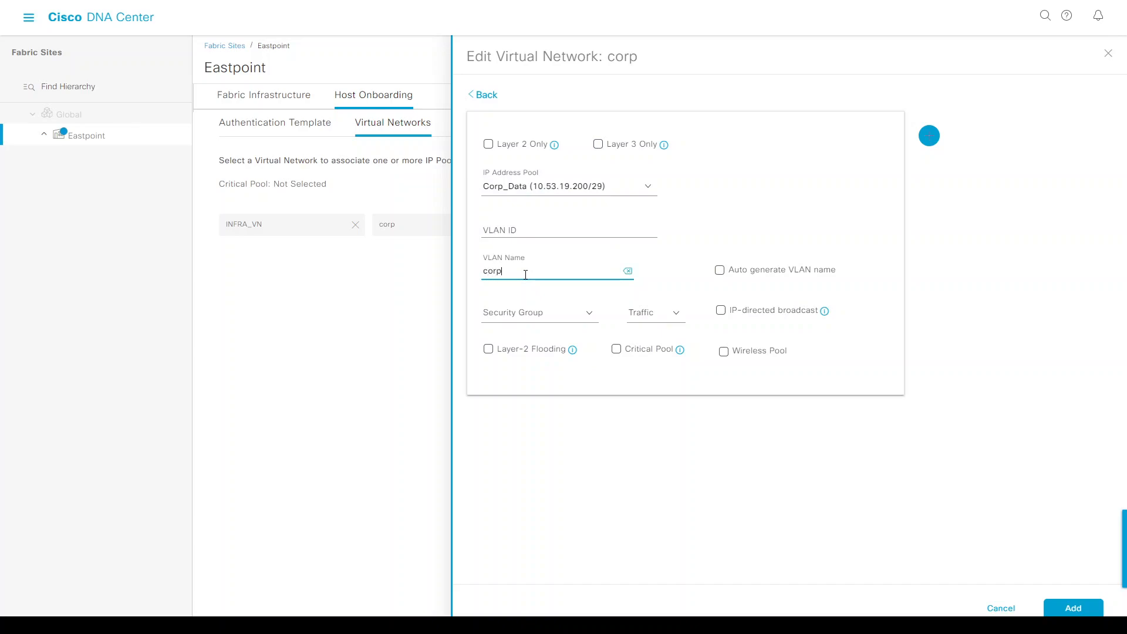
click(647, 315)
click(650, 346)
click(724, 355)
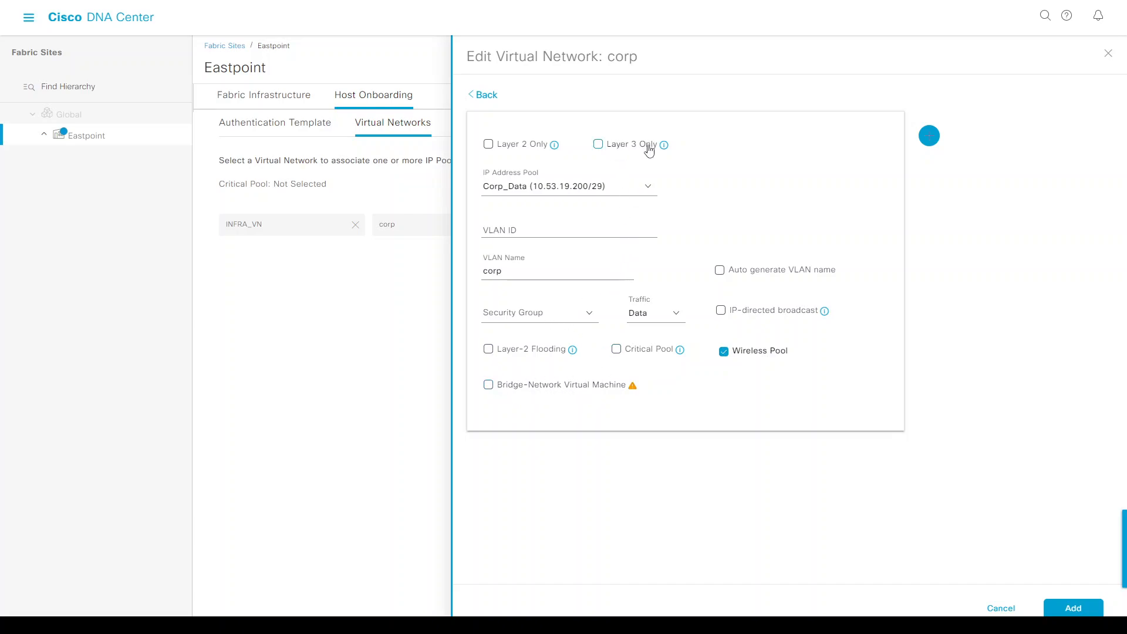
Add the Corp_Data pool and deploy the corp update immediately with Apply Now.
mouse_move(665, 147)
click(1073, 608)
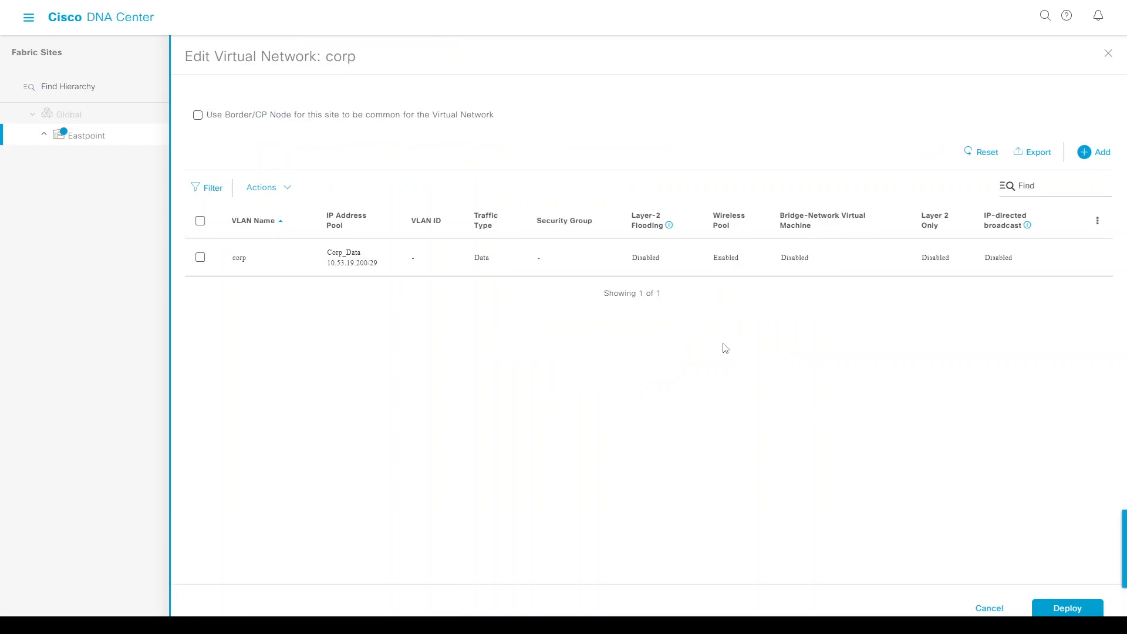
click(1060, 611)
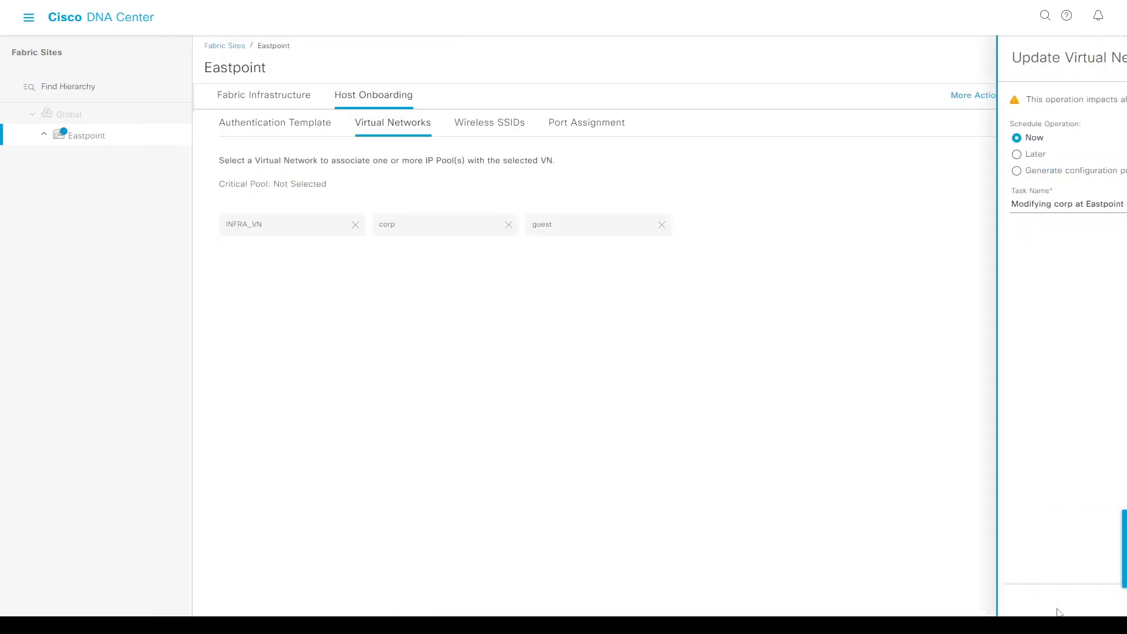
click(1069, 610)
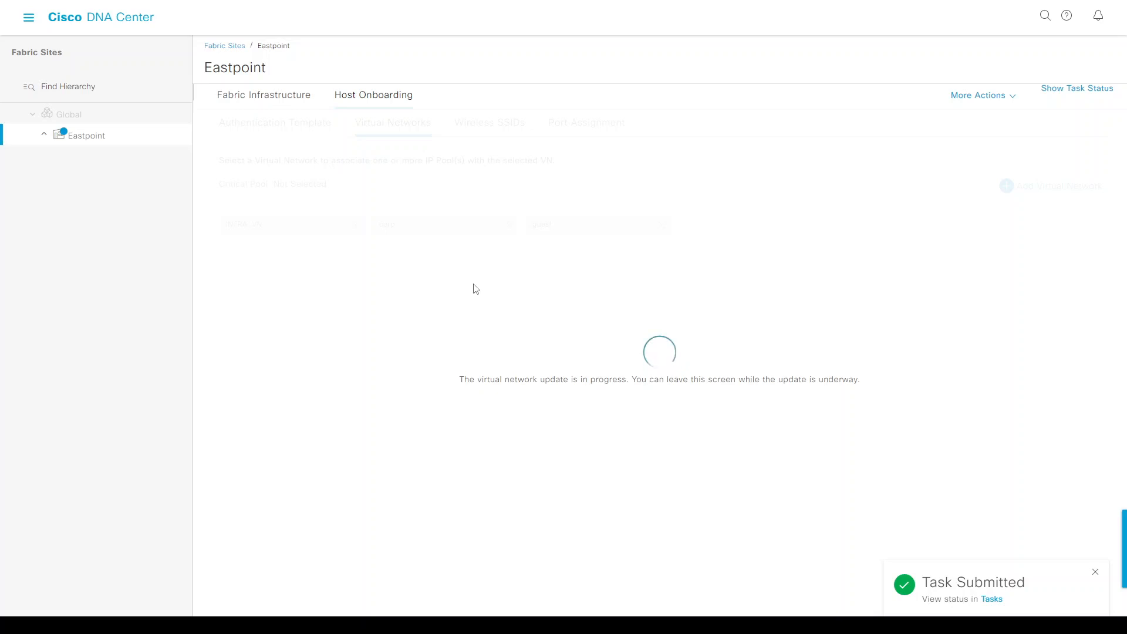
key(alt+Tab)
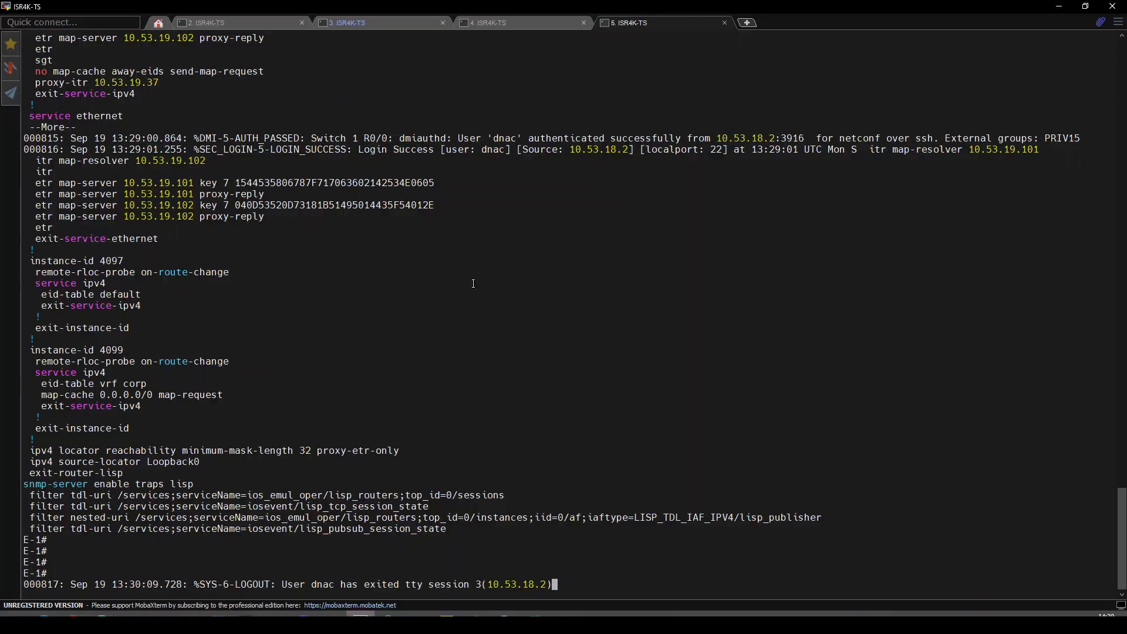
key(Return)
key(Return)
key(Return)
key(Return)
key(alt+Tab)
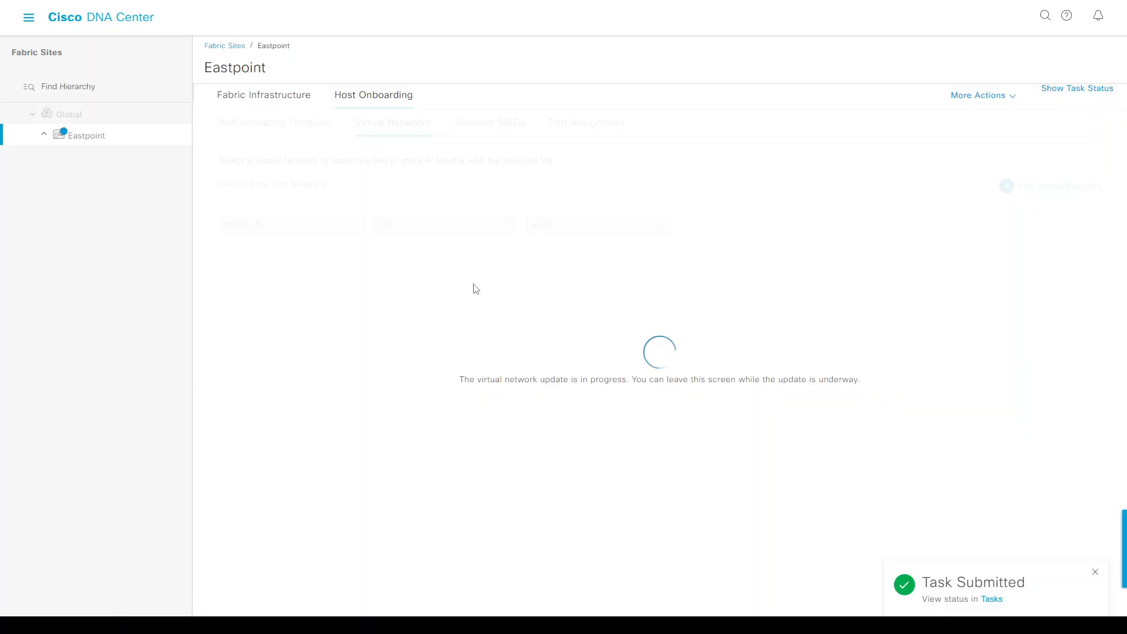
key(alt+Tab)
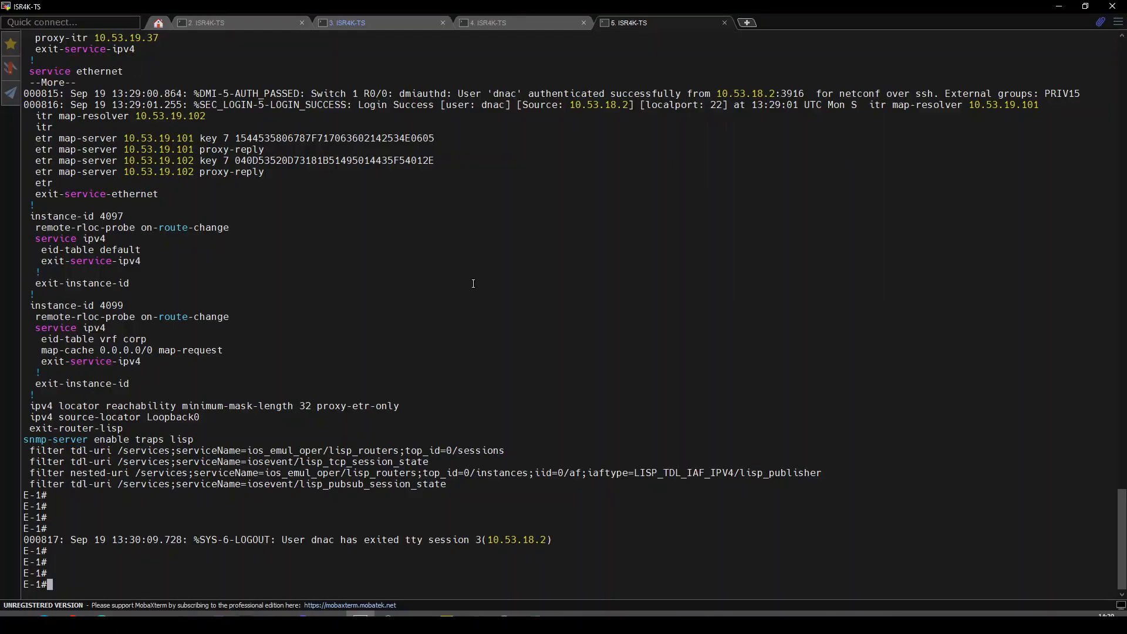
key(alt+Tab)
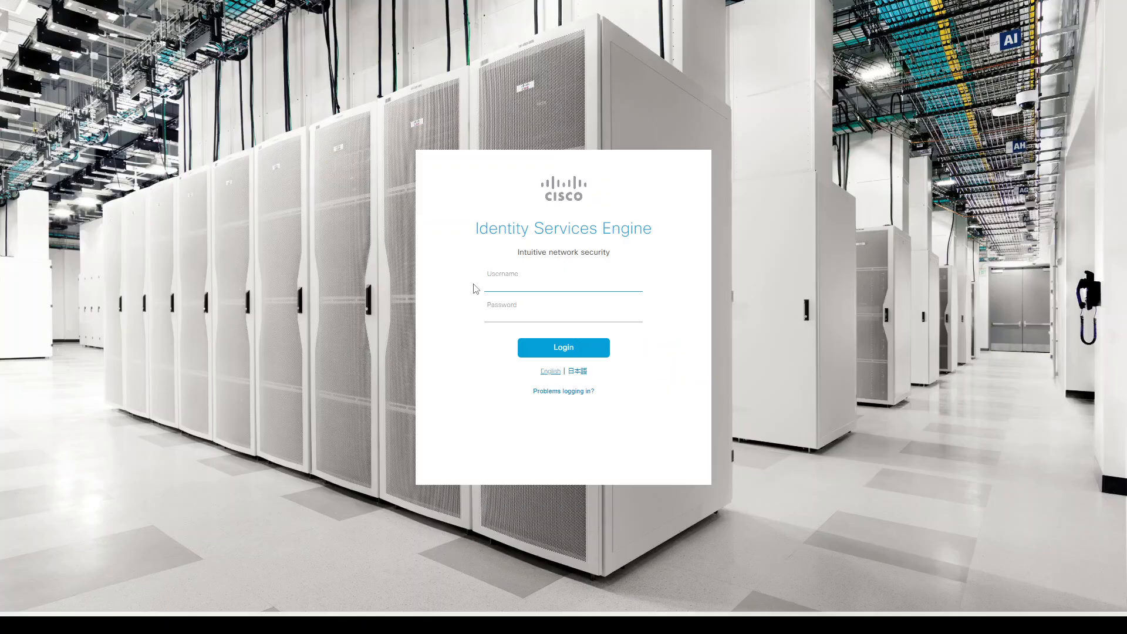
Log in to Cisco ISE as admin.
click(491, 282)
text(admin)
key(Tab)
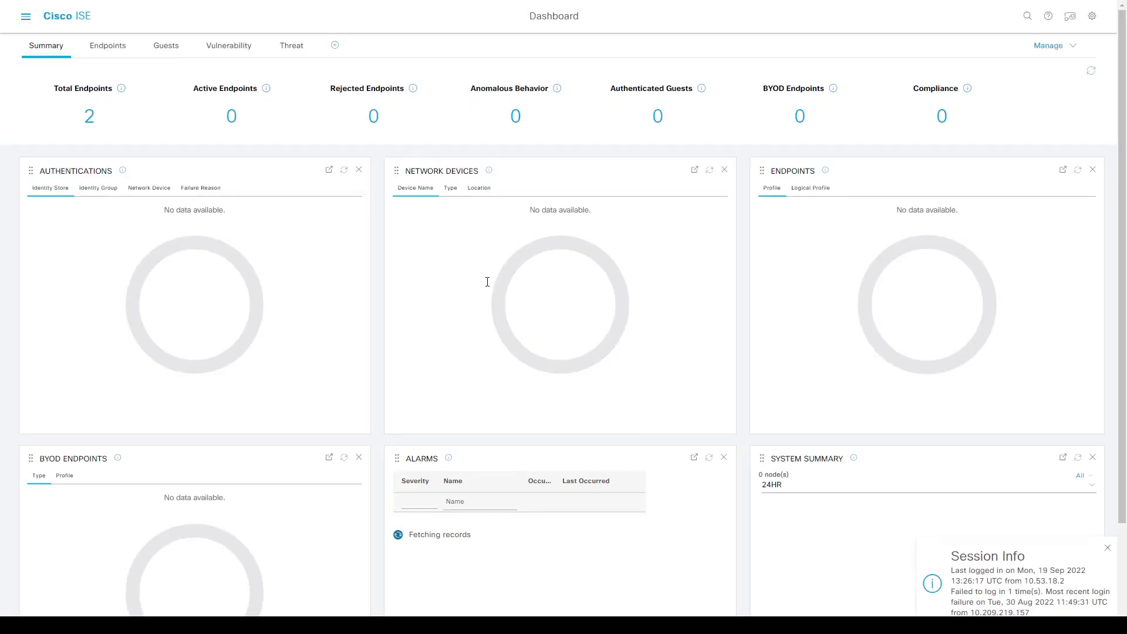
Go to Policy Elements > Results > Authorization Profiles and start a new profile.
click(25, 22)
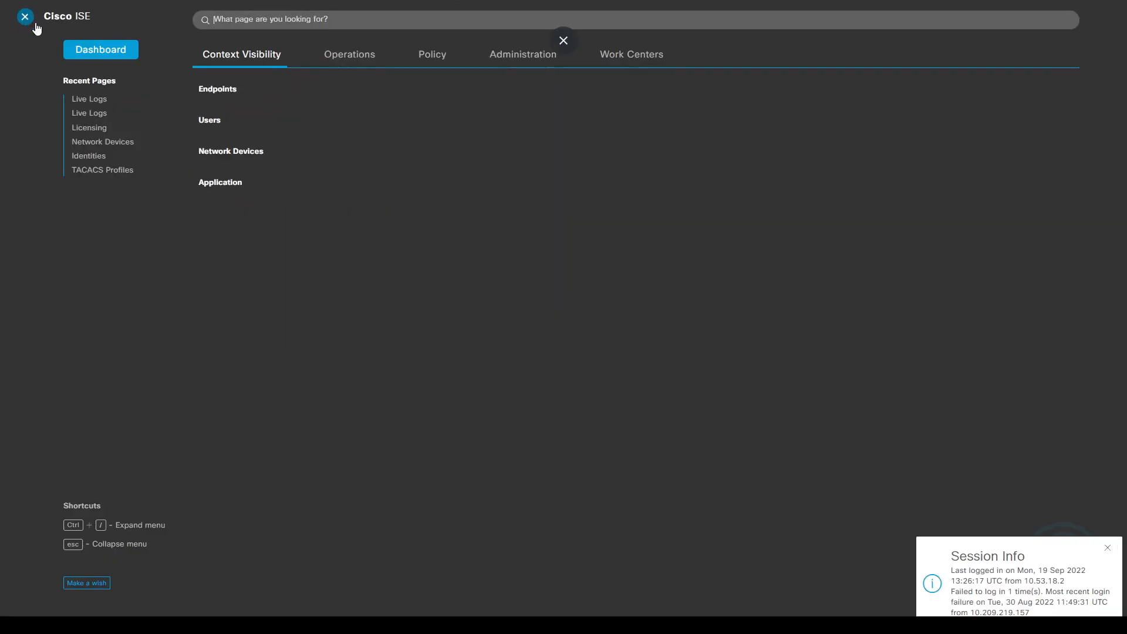
click(499, 54)
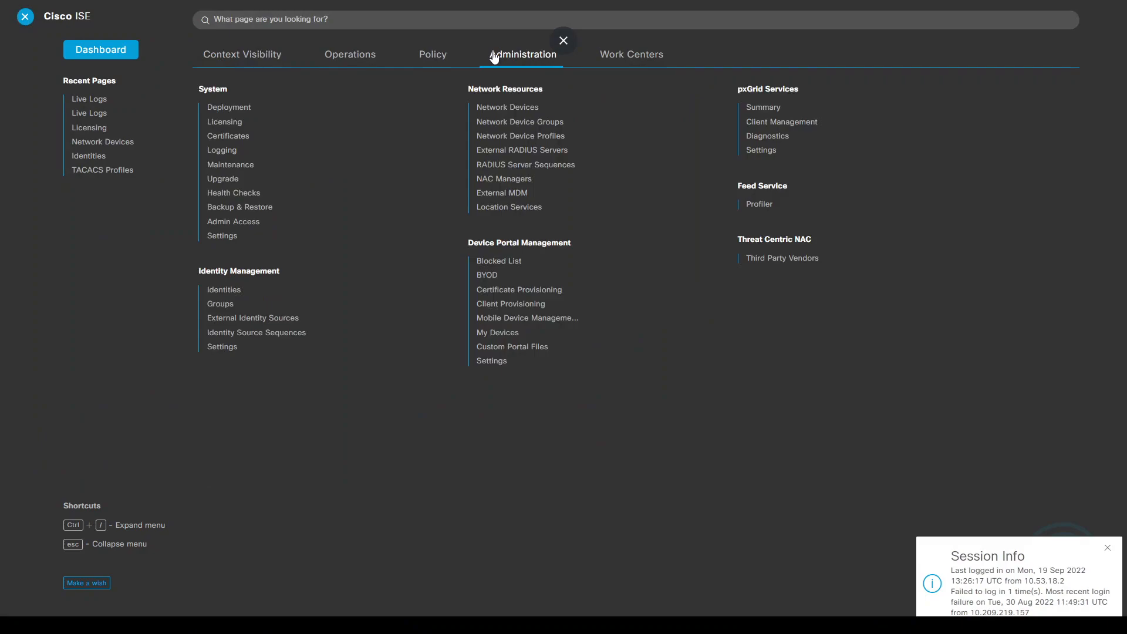
click(432, 55)
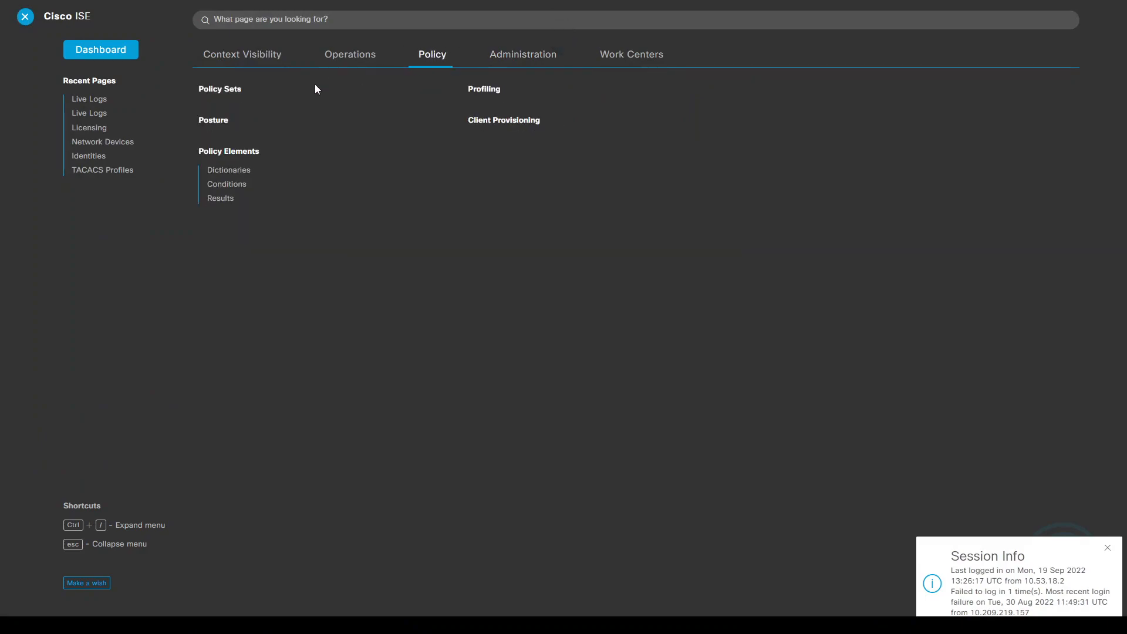
click(218, 203)
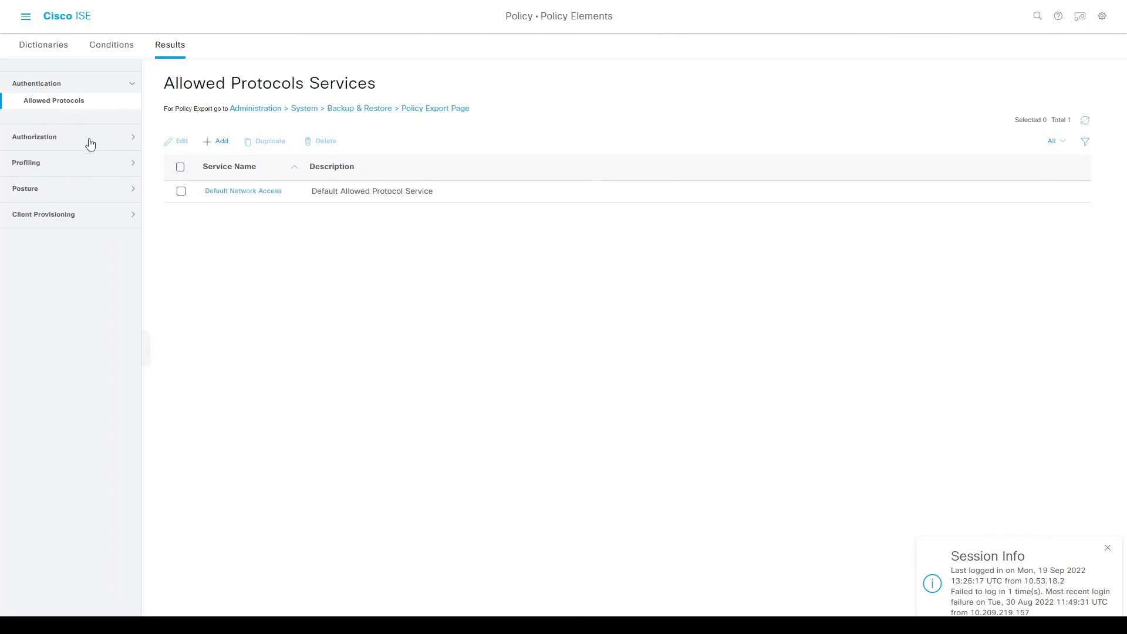
click(44, 137)
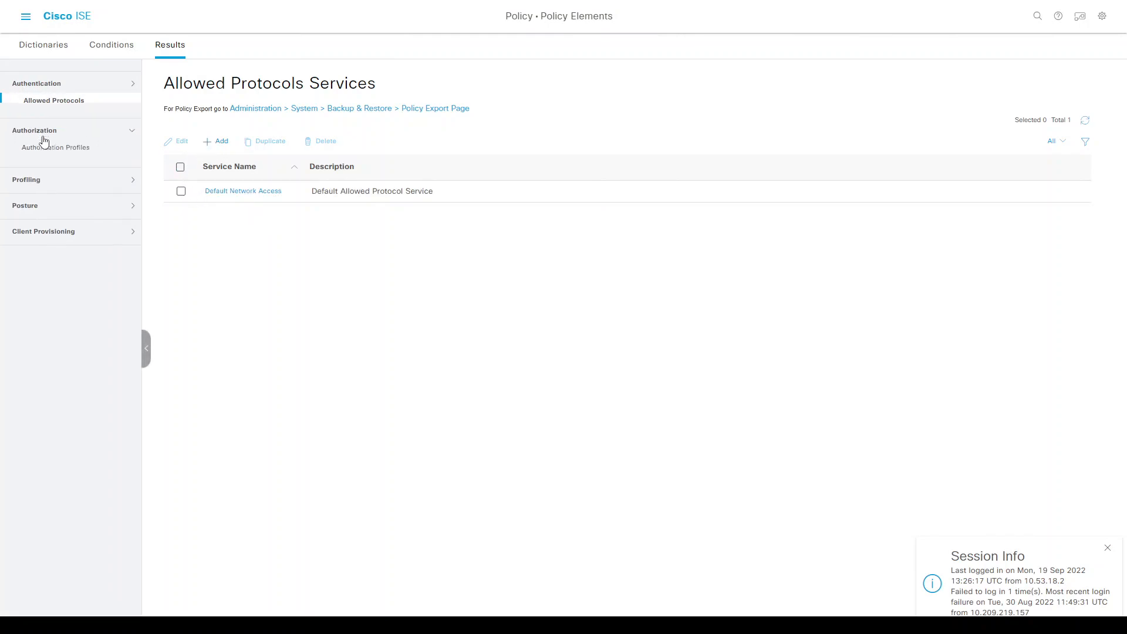
click(46, 130)
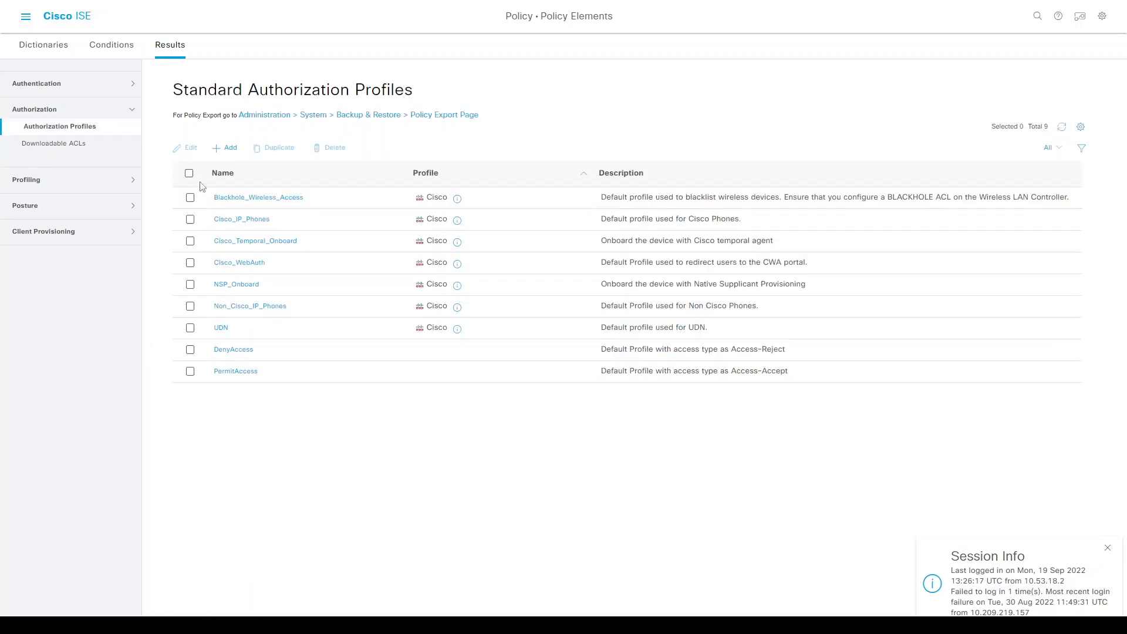
click(219, 150)
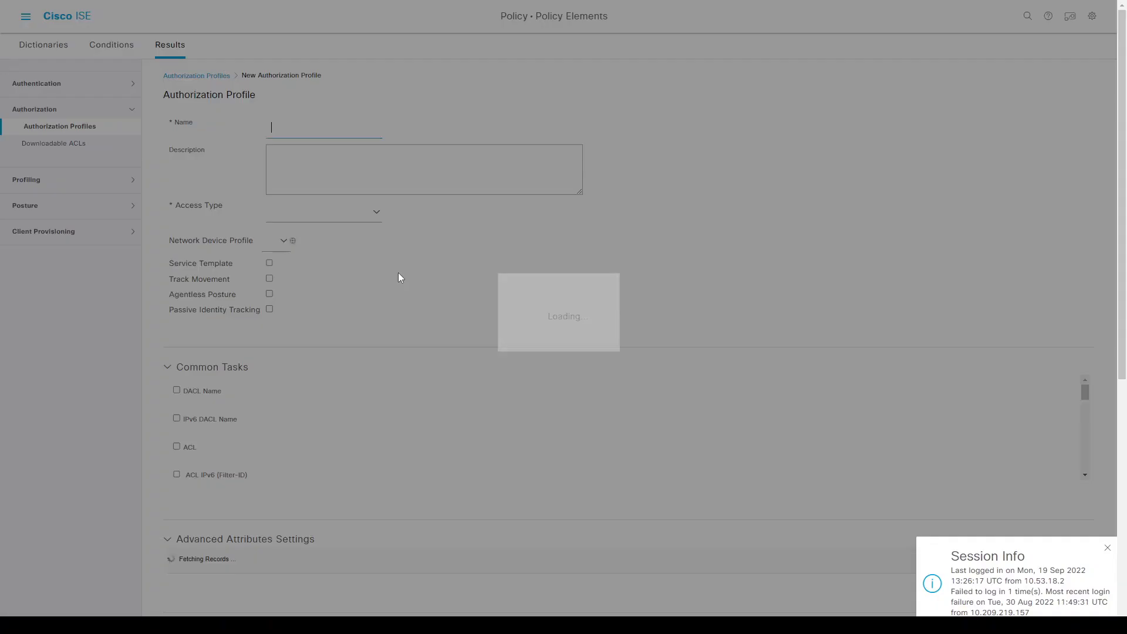
Submit the corp_data_VN profile with ACCESS_ACCEPT and Common Tasks VLAN ID/Name set to corp.
click(288, 131)
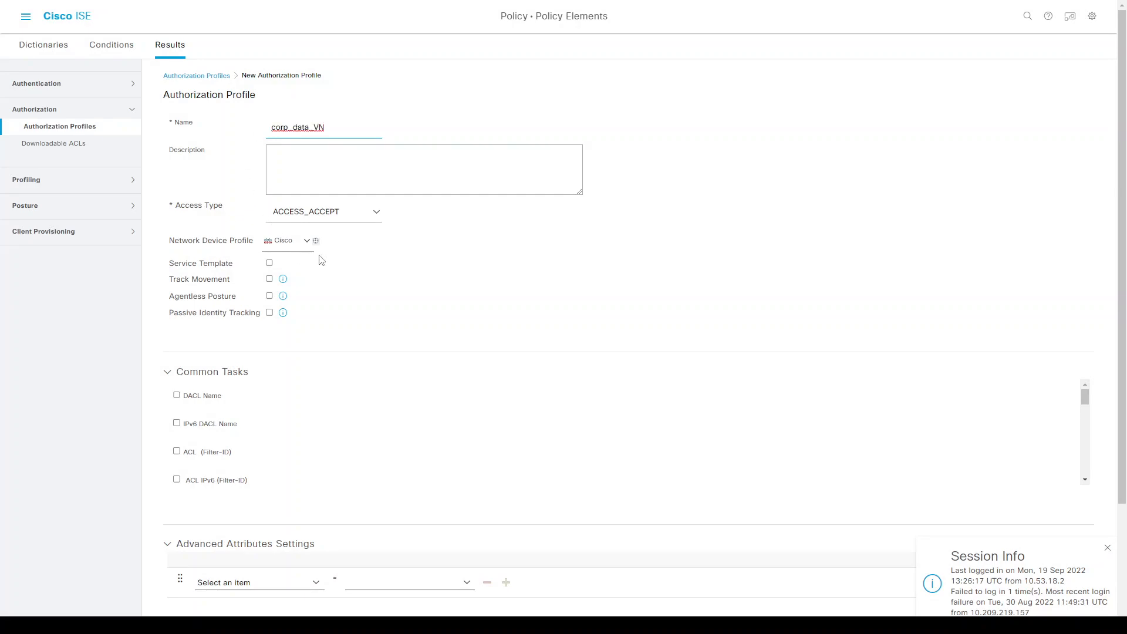
scroll(378, 419, down, 5)
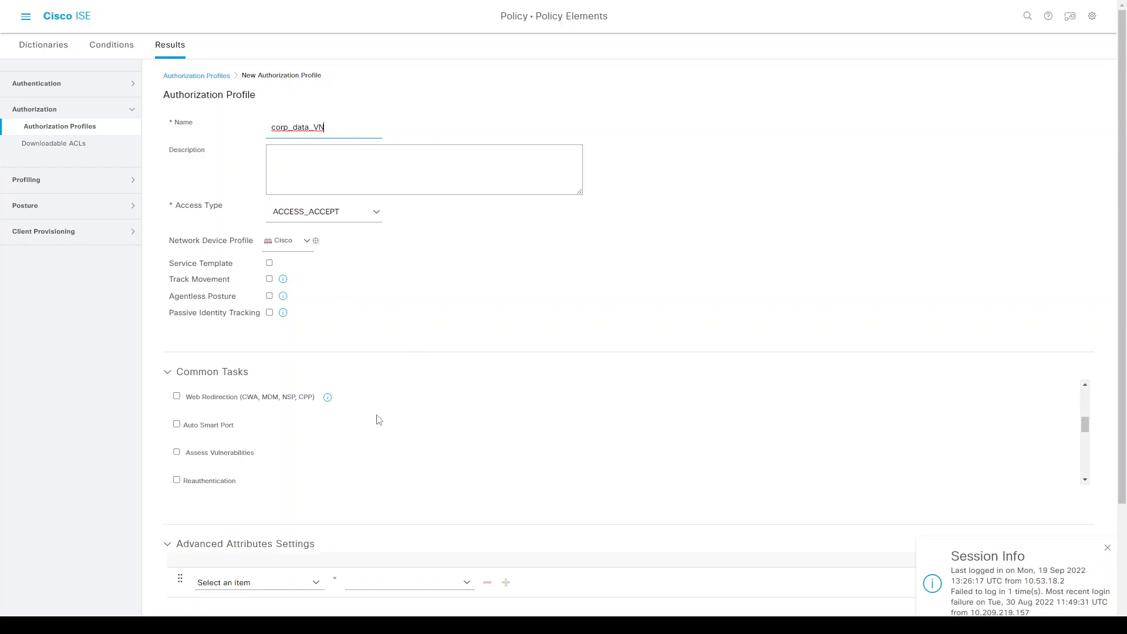
scroll(379, 420, down, 2)
scroll(294, 444, down, 3)
scroll(297, 445, down, 2)
scroll(345, 411, up, 5)
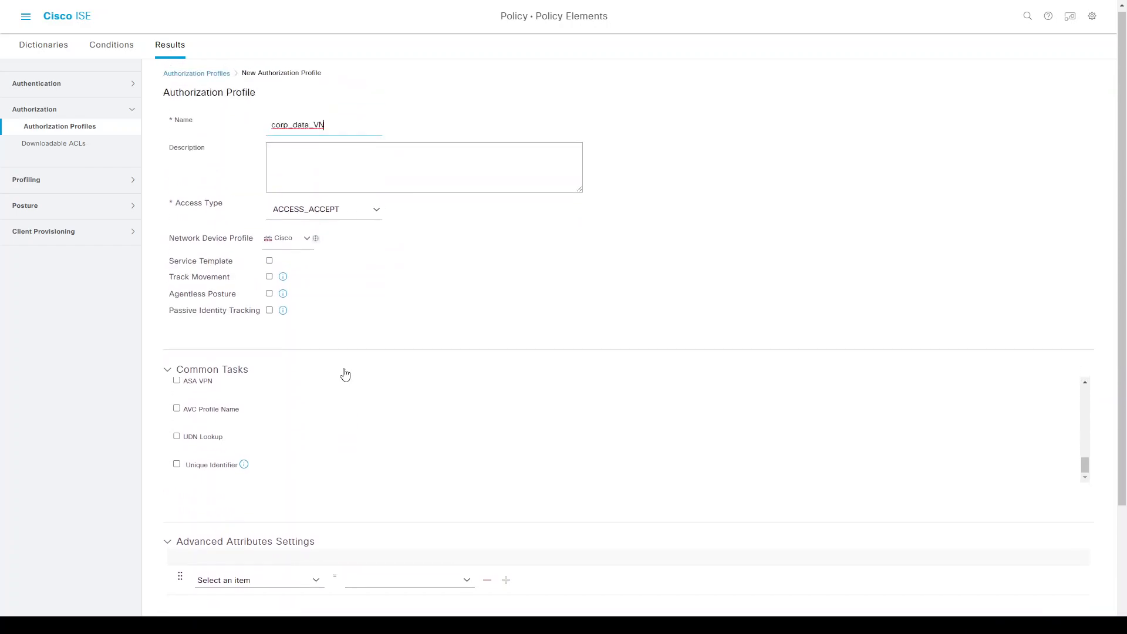
click(177, 437)
click(501, 442)
text(corp)
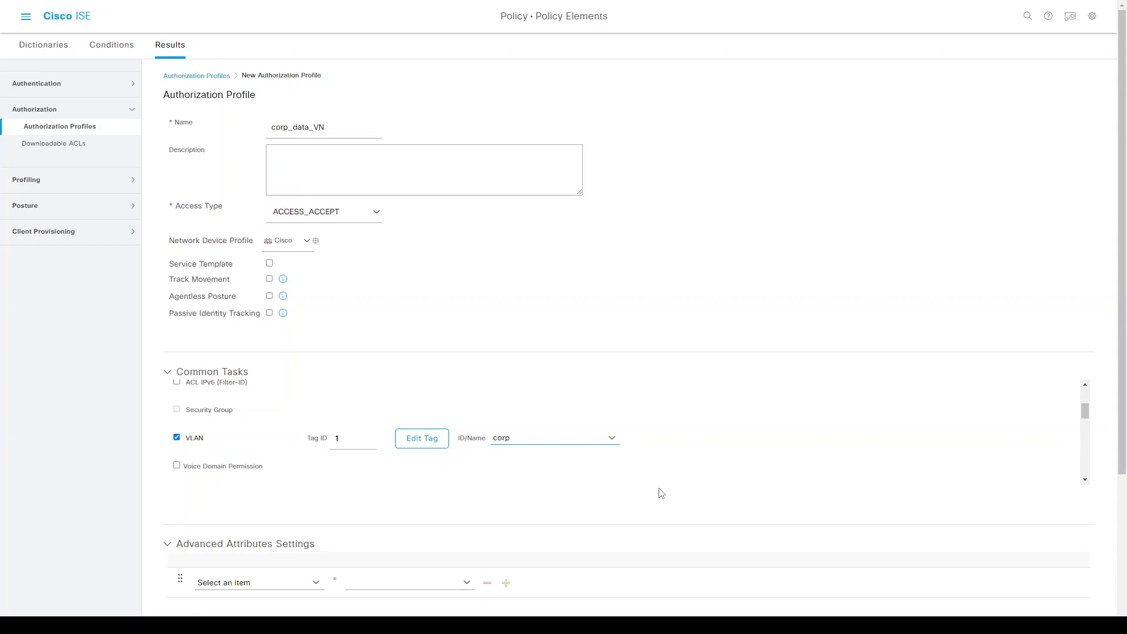
scroll(664, 491, down, 3)
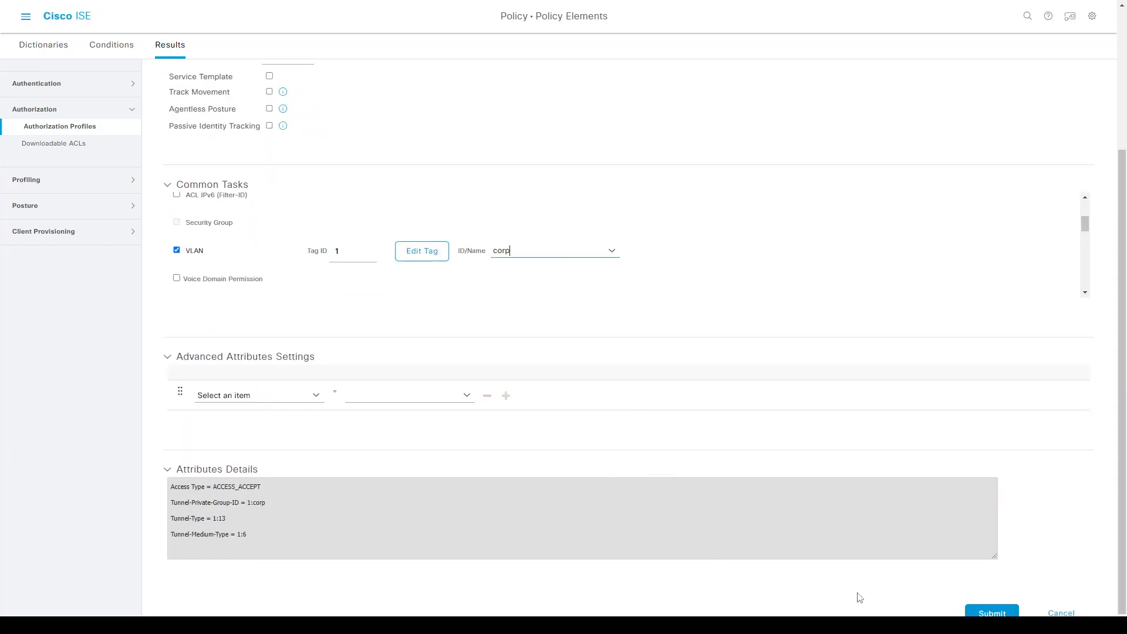
click(976, 612)
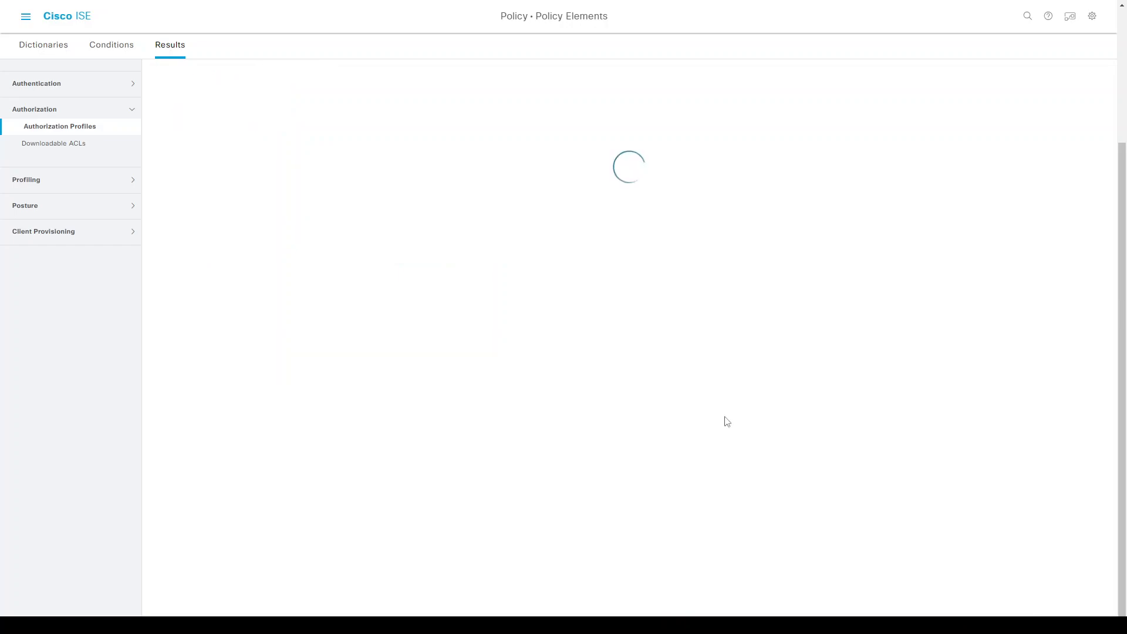
click(25, 16)
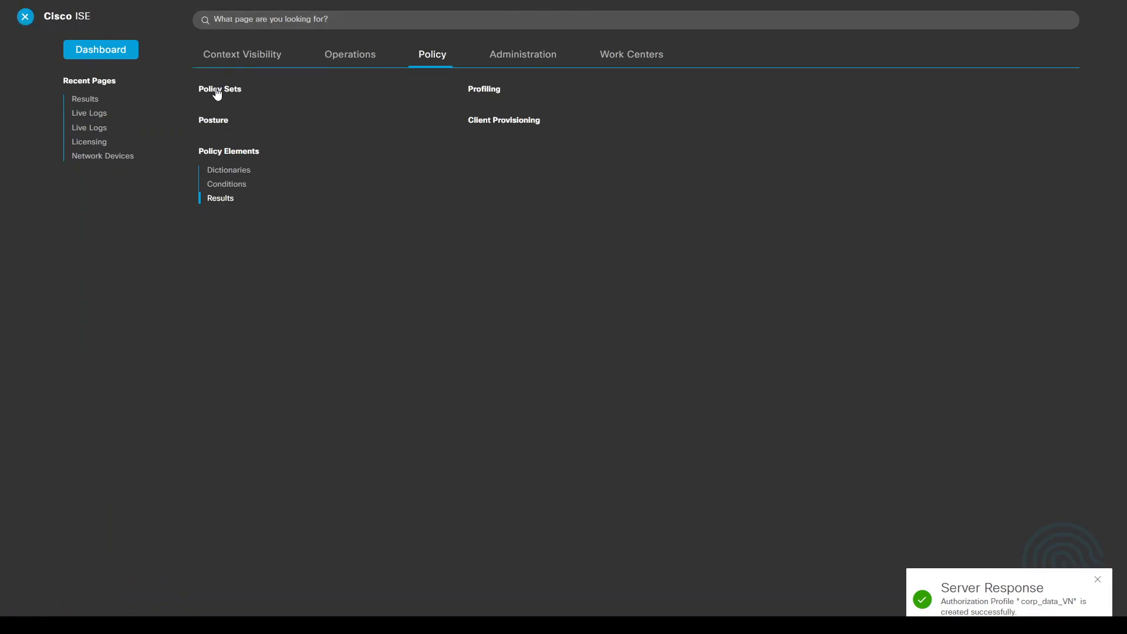
Add a new policy set on the Policy Sets page and name it 802.1X.
click(216, 90)
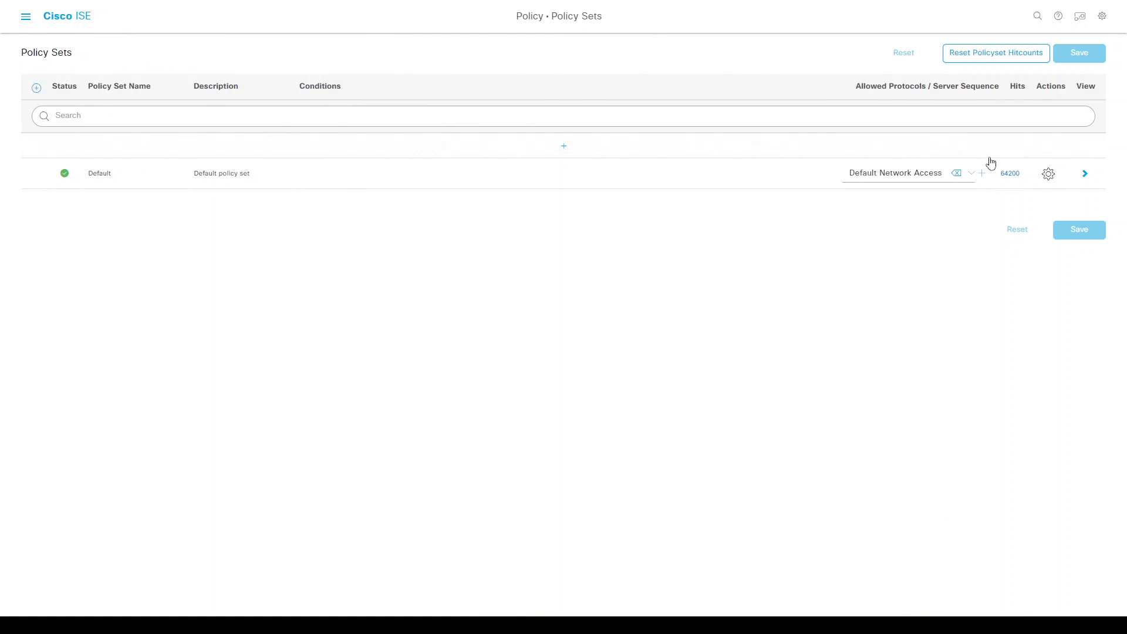
click(565, 148)
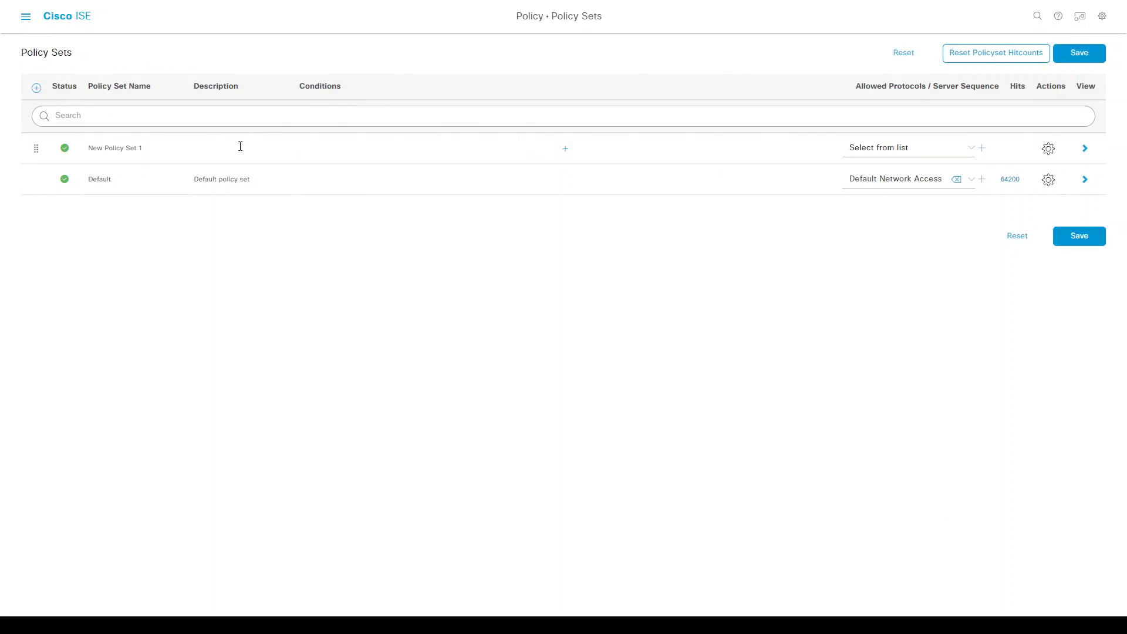
key(ctrl+a)
text(9)
Give the 802.1X set the condition Wired_802.1X OR Wireless_802.1X.
click(564, 150)
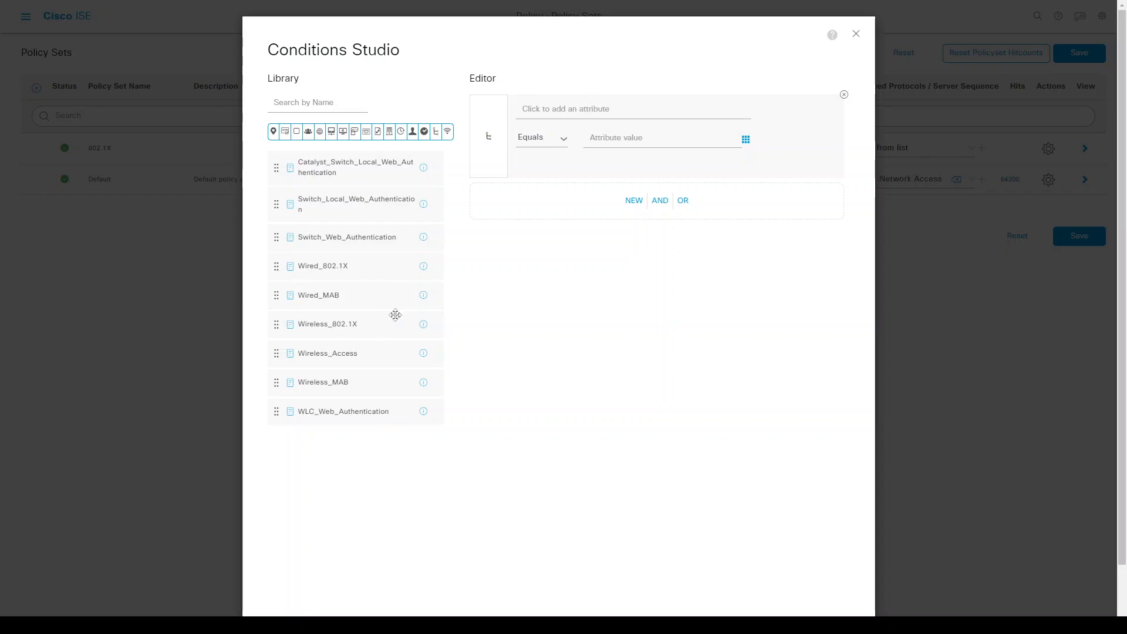
drag(318, 268, 586, 185)
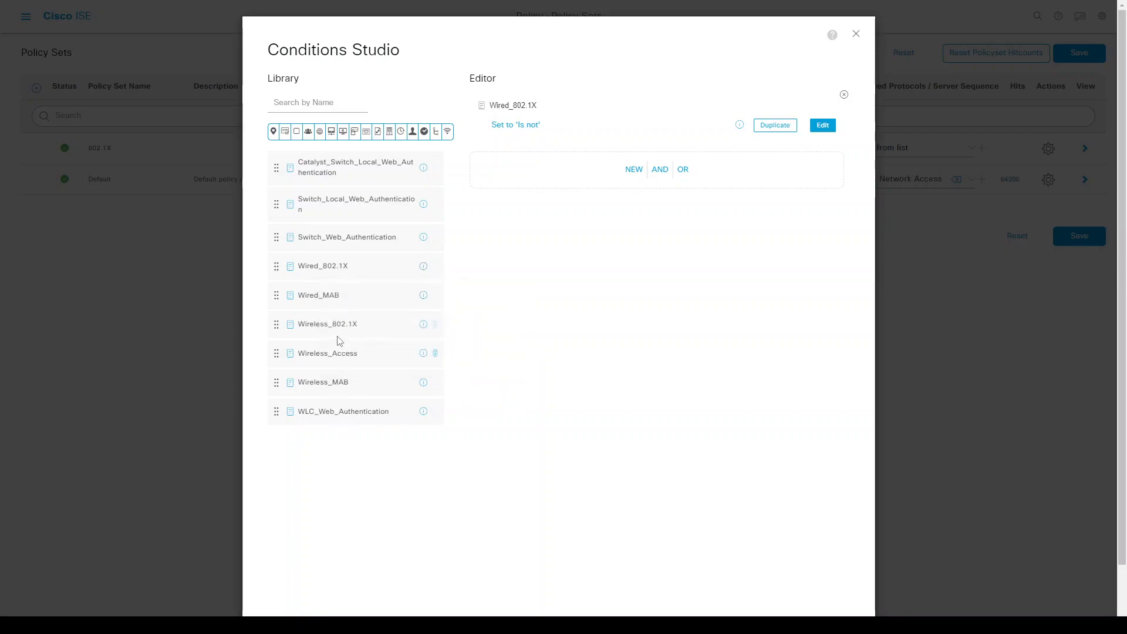
drag(332, 324, 545, 165)
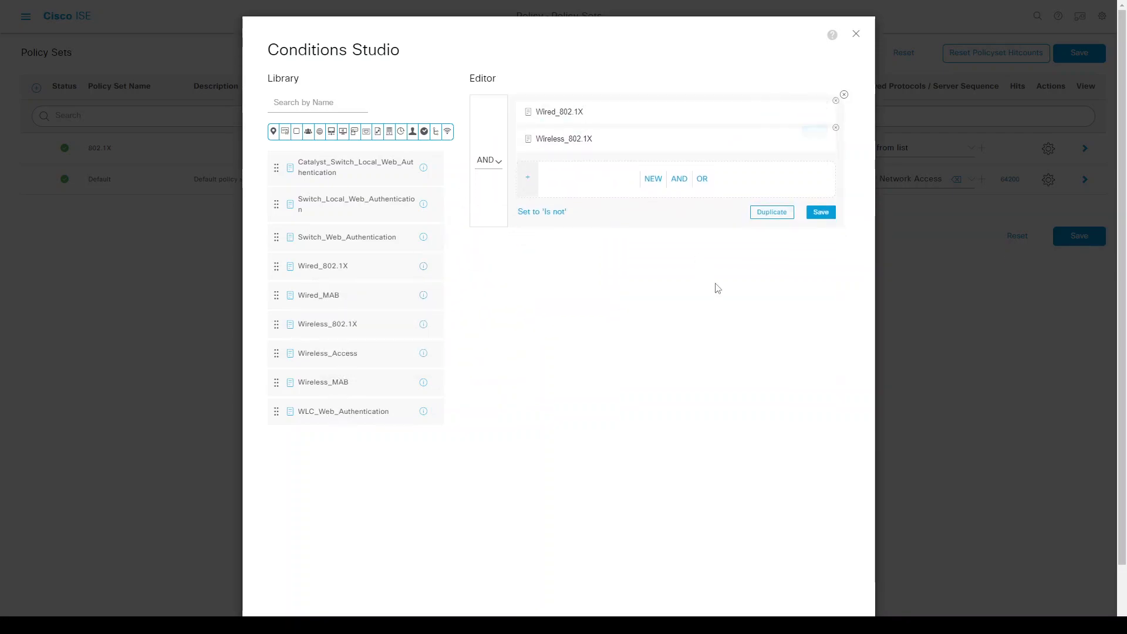
click(486, 160)
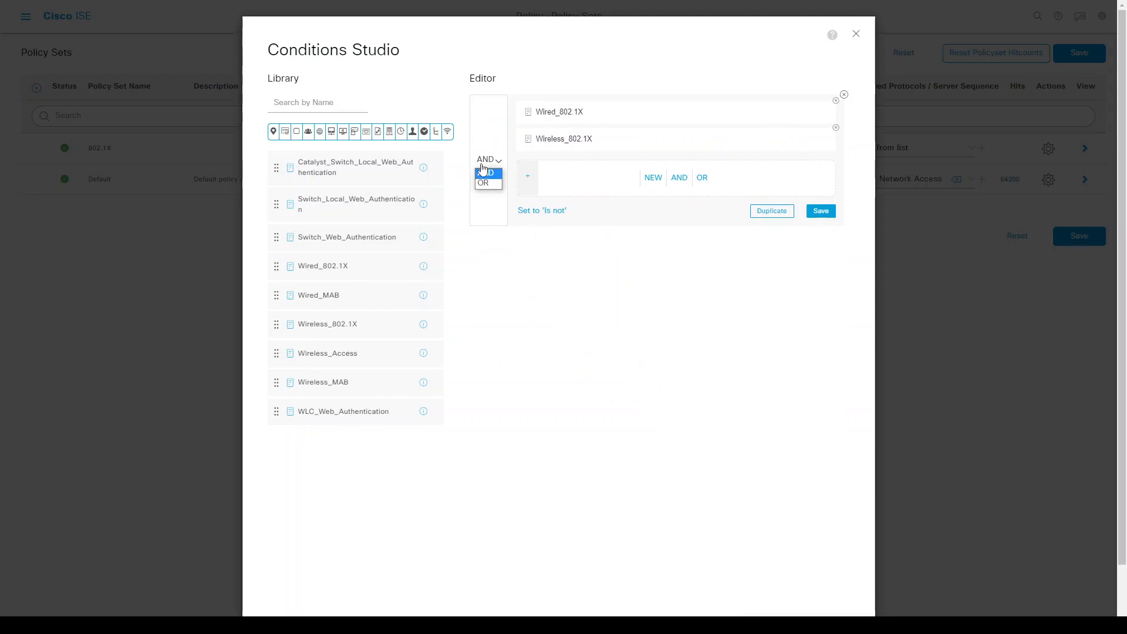
click(485, 185)
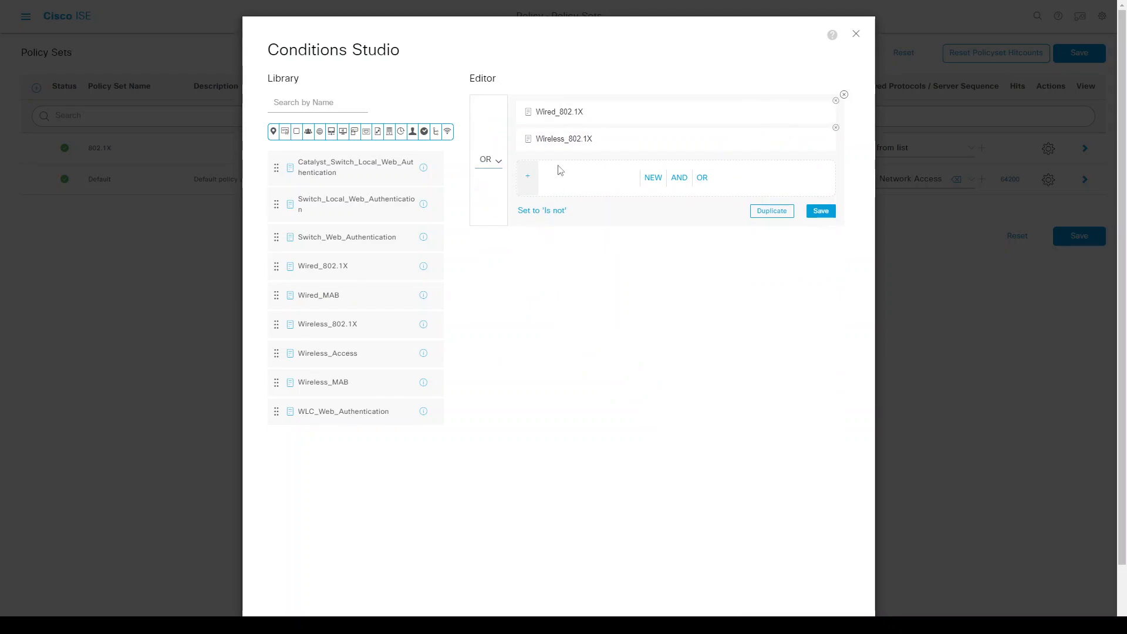
scroll(763, 499, down, 3)
click(811, 583)
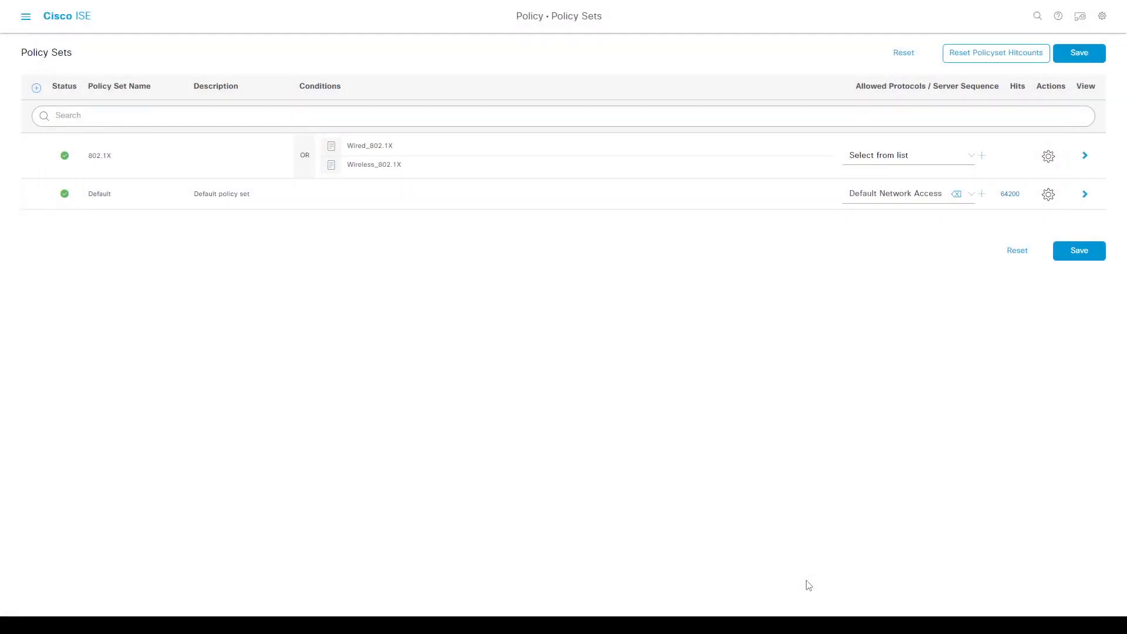
Set allowed protocols to Default Network Access, save the set, and open its details.
click(913, 163)
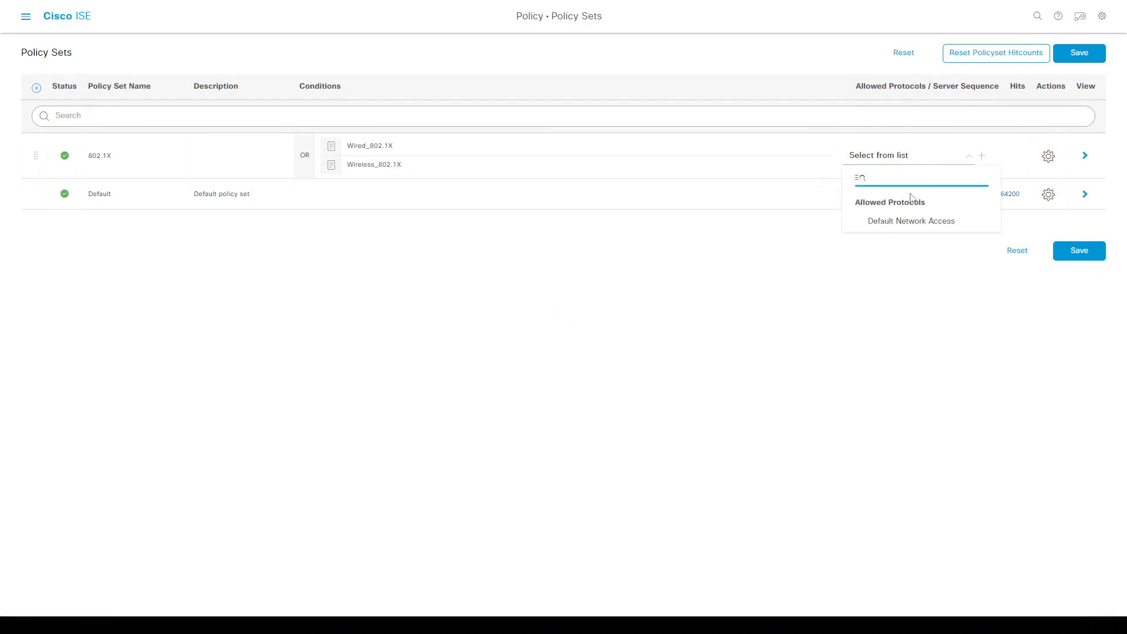
click(908, 222)
click(1080, 250)
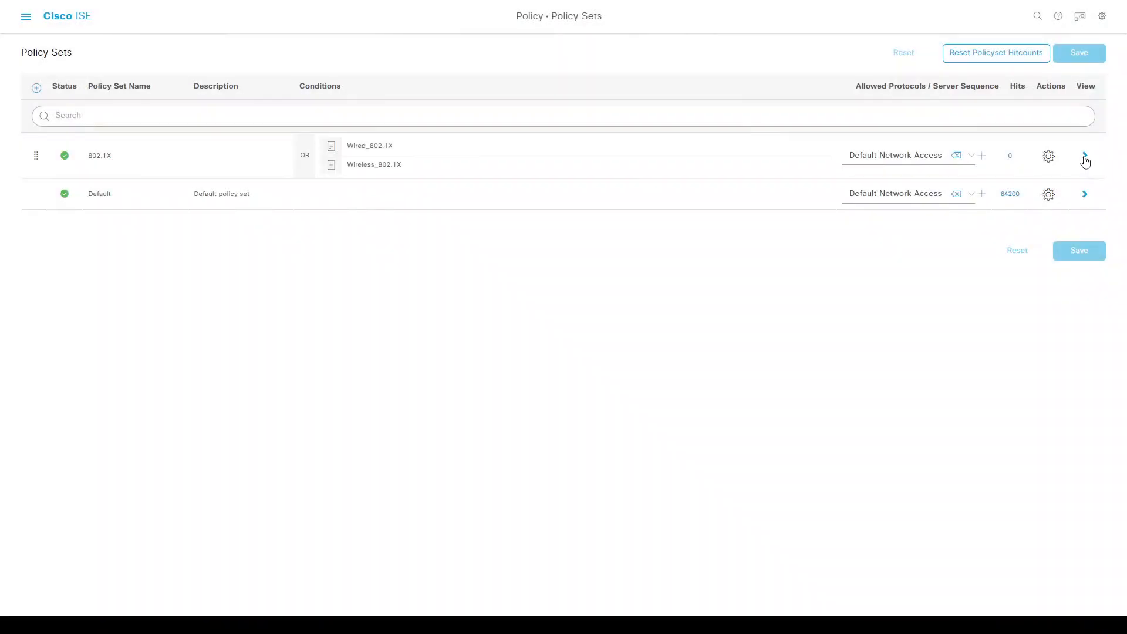
click(1085, 156)
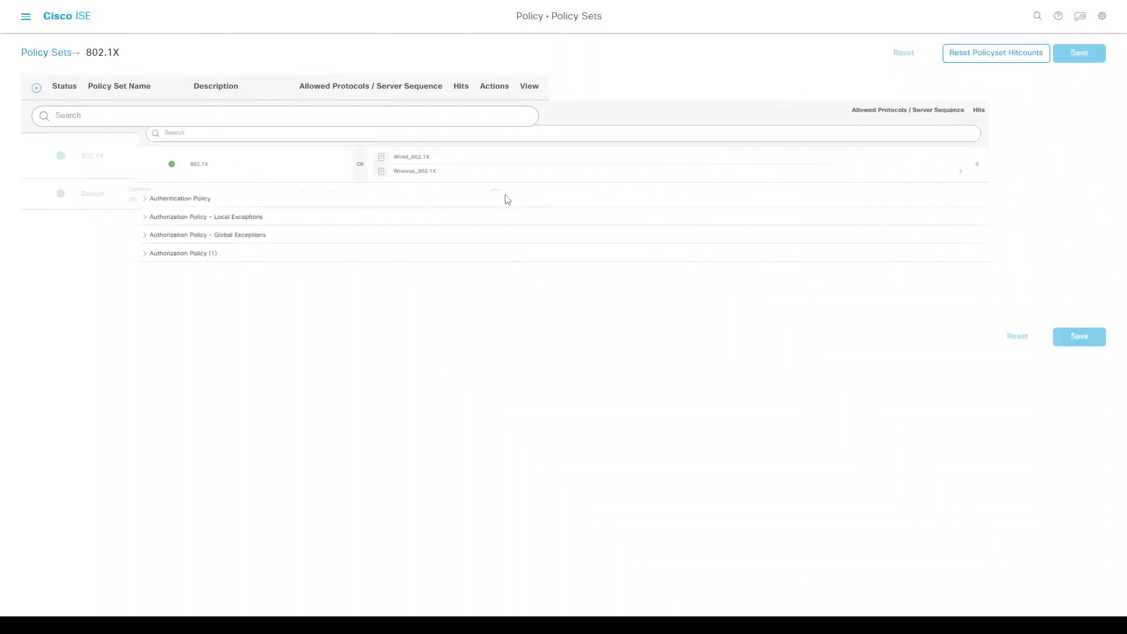
Add an authentication rule named AuthC matching Wired_802.1X and Wireless_802.1X.
click(31, 205)
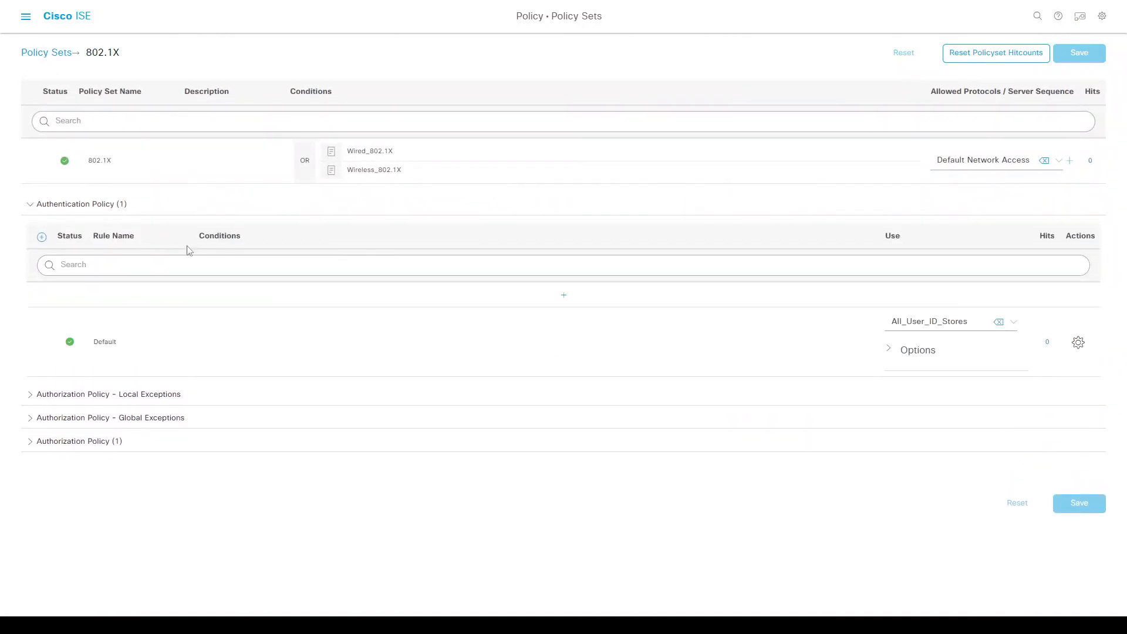
click(562, 295)
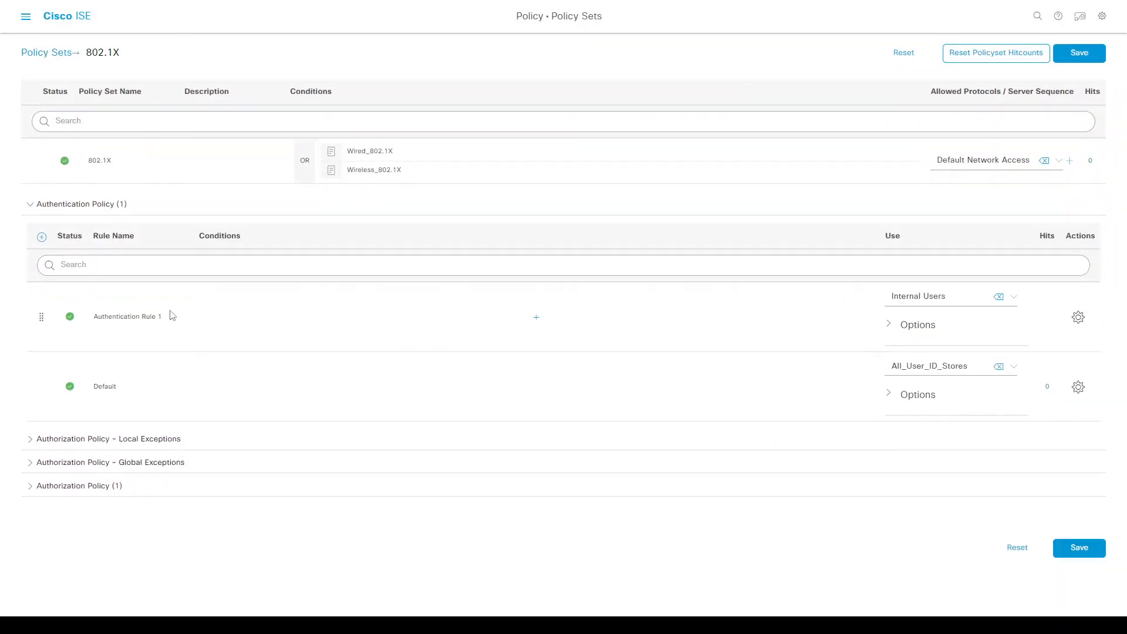
triple_click(145, 318)
text(AuthC)
click(525, 321)
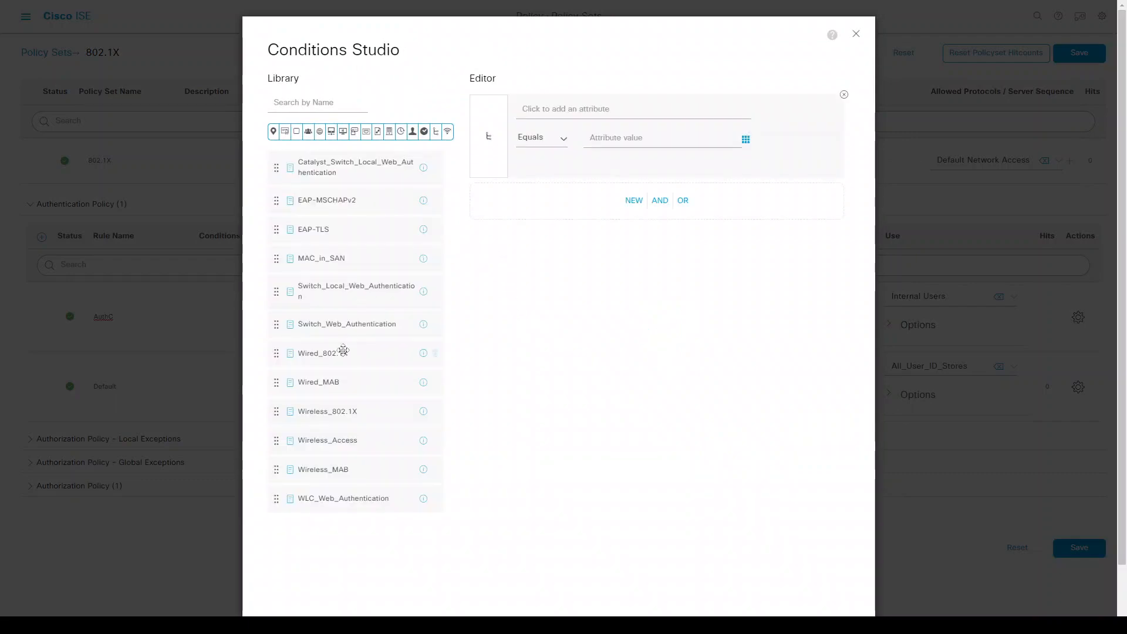
drag(326, 354, 569, 189)
drag(339, 408, 583, 166)
scroll(838, 538, down, 2)
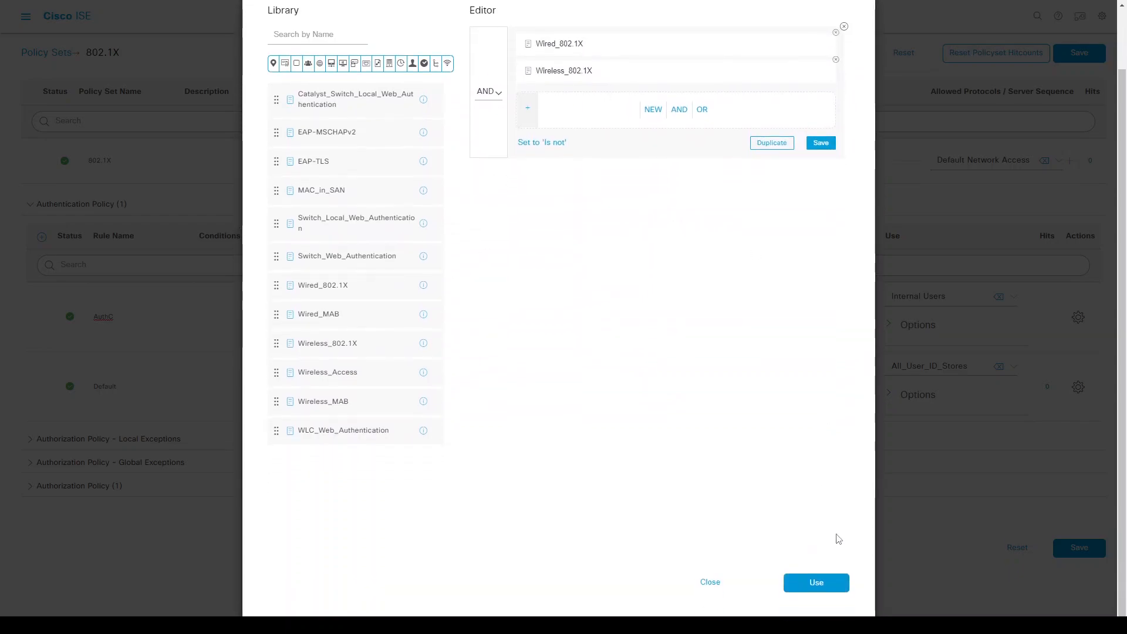
click(815, 582)
Set AuthC's identity source to All_User_ID_Stores and save the rule.
click(918, 302)
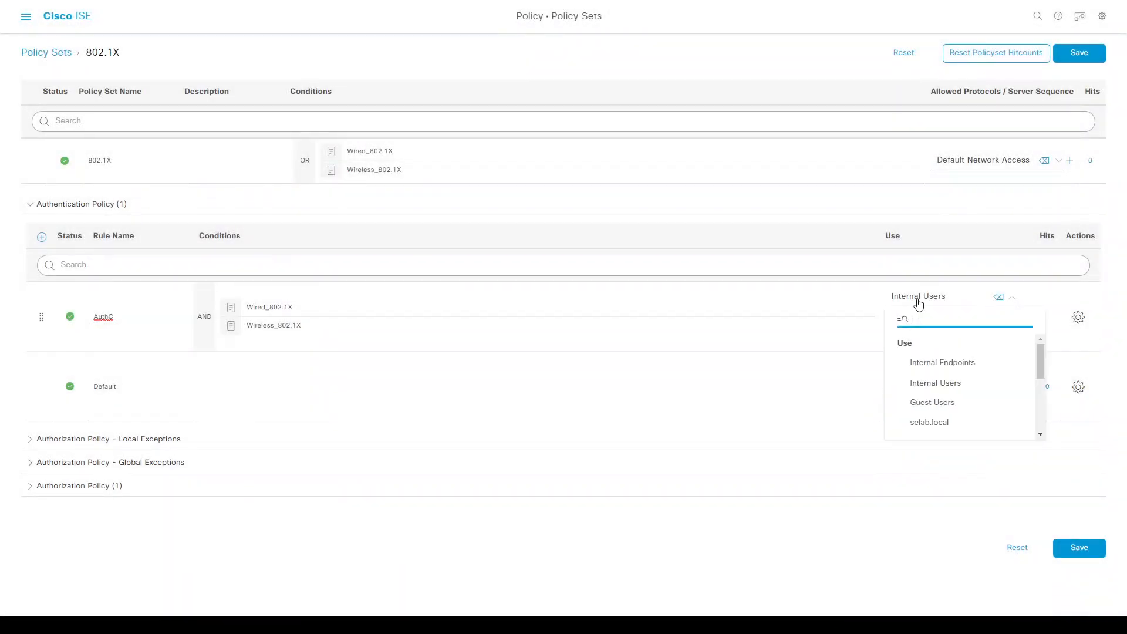
scroll(939, 398, down, 5)
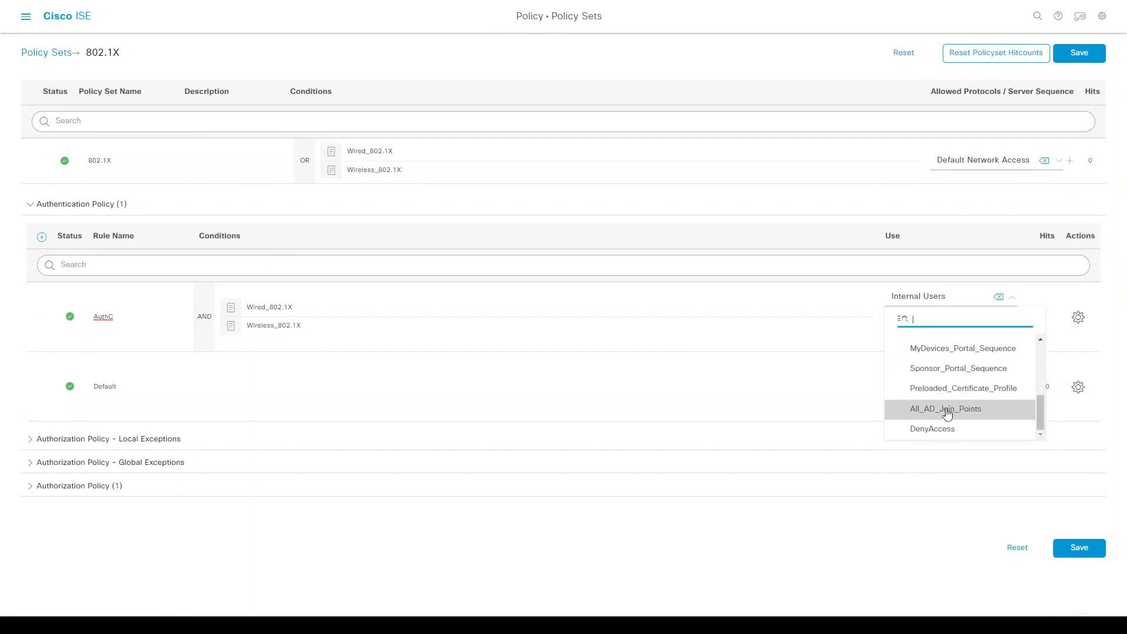
drag(1040, 414, 953, 385)
click(957, 391)
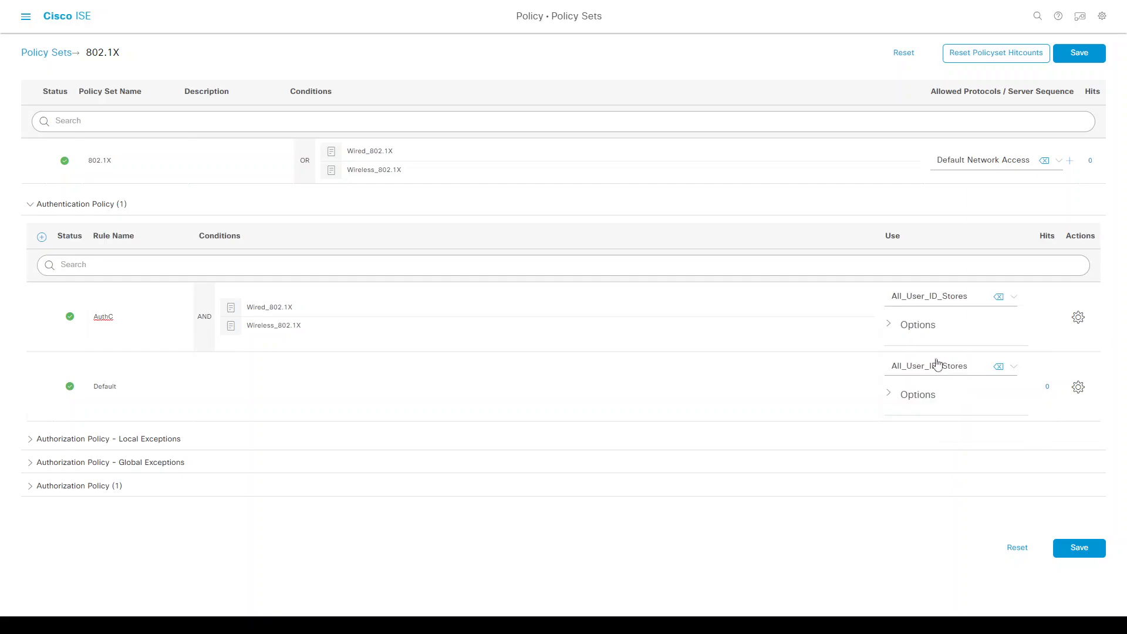
click(1080, 549)
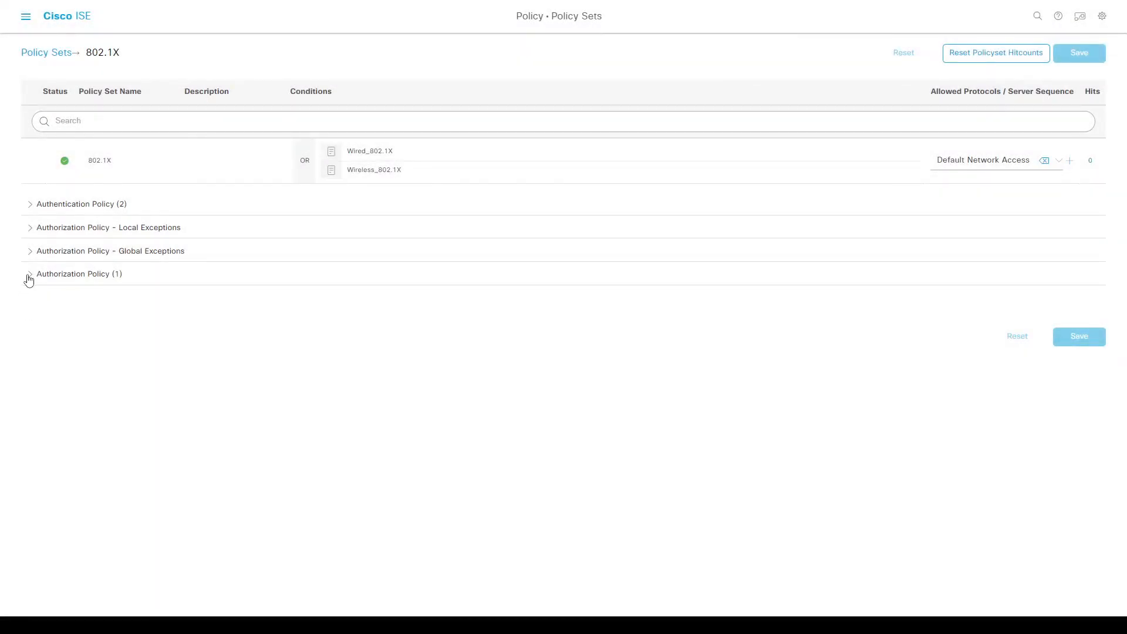
Rename the authorization rule to AD 802.1X.
click(31, 275)
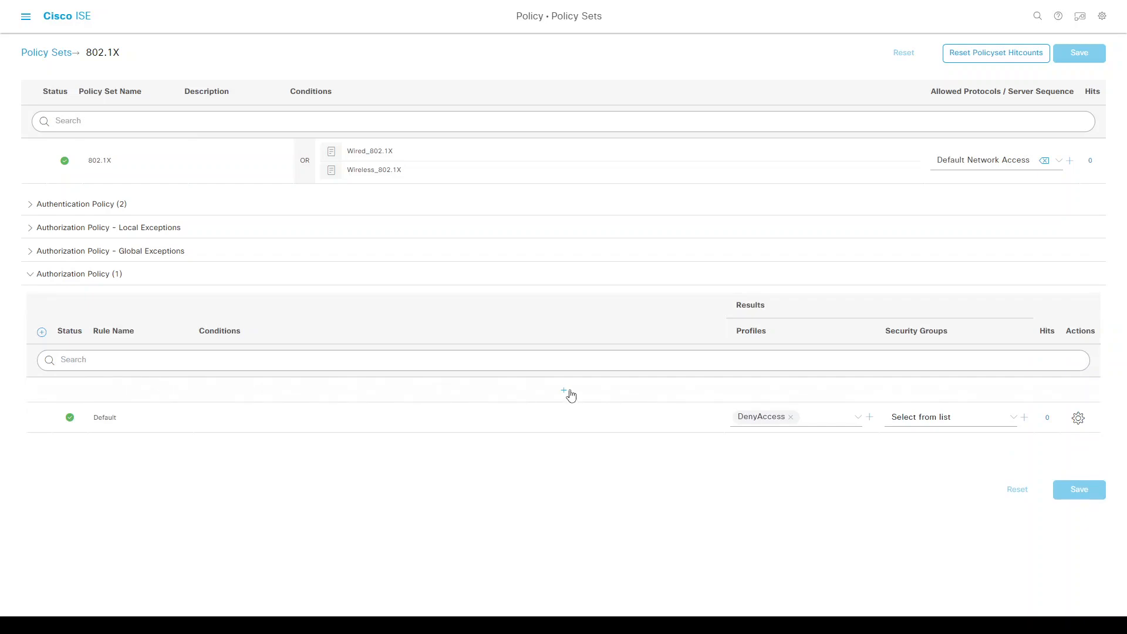
triple_click(129, 390)
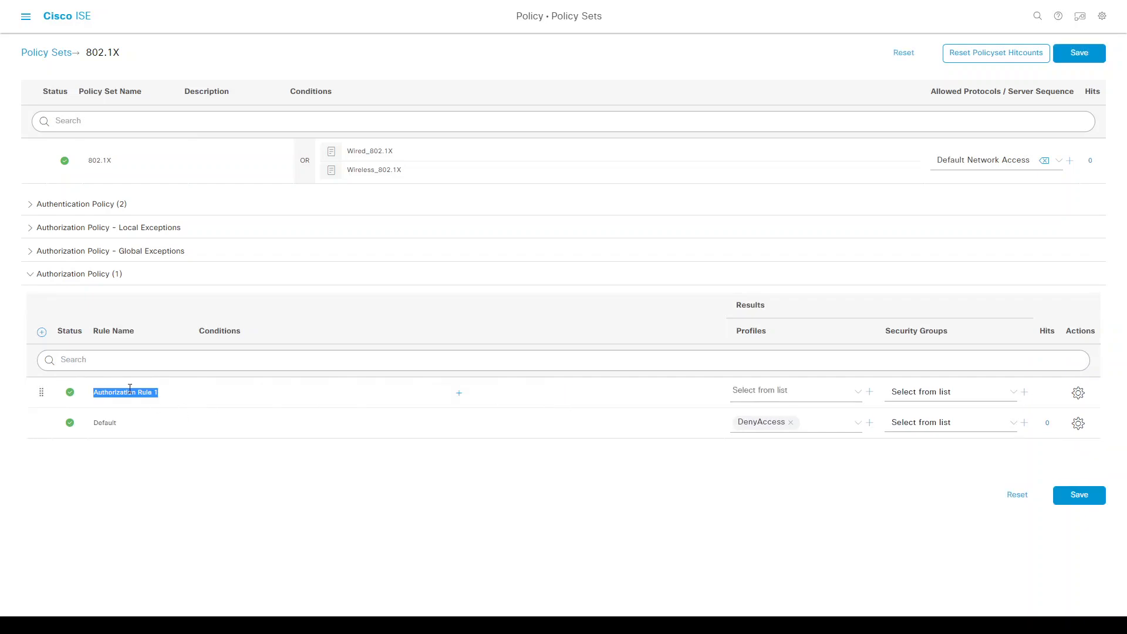
text(AD 802.1X)
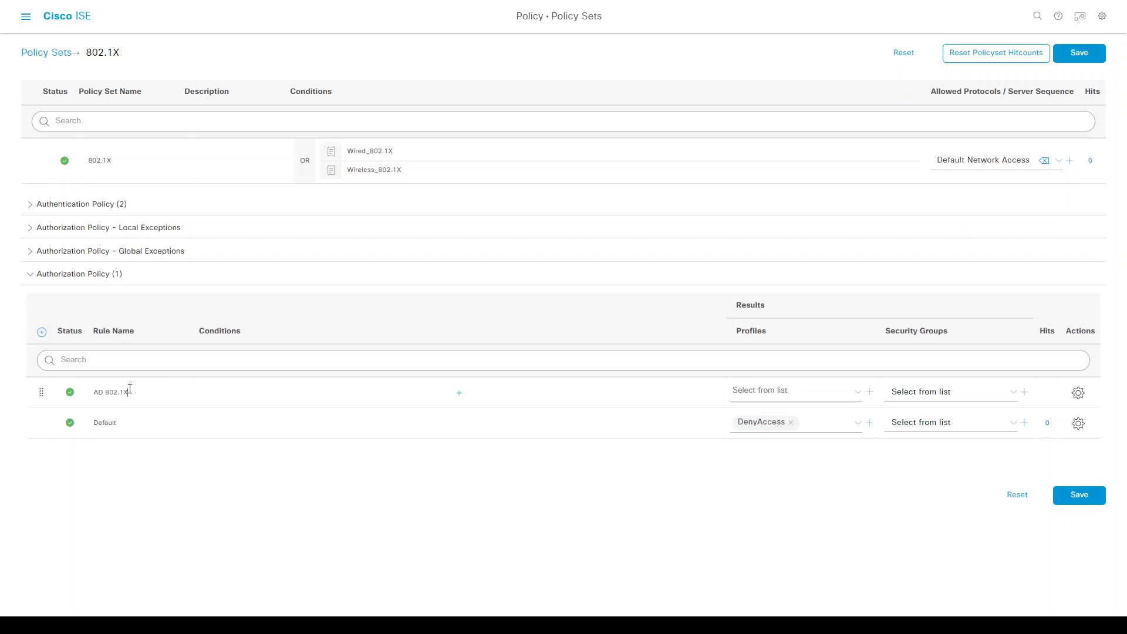
Start the rule's condition with the Identity group attribute selab.local ExternalGroups.
click(459, 394)
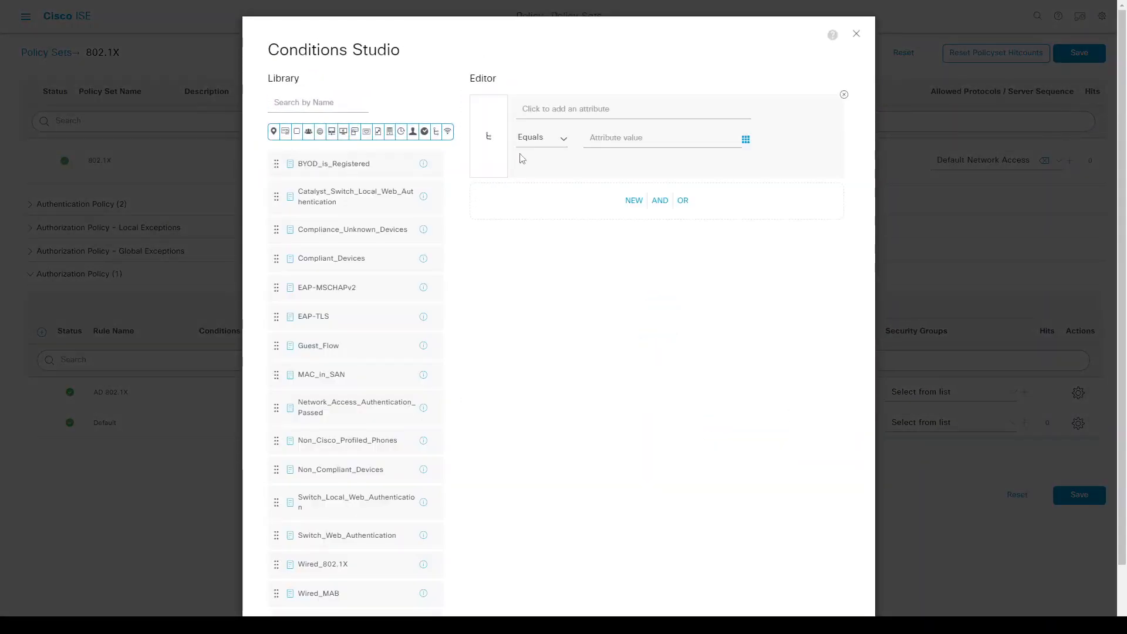
click(555, 112)
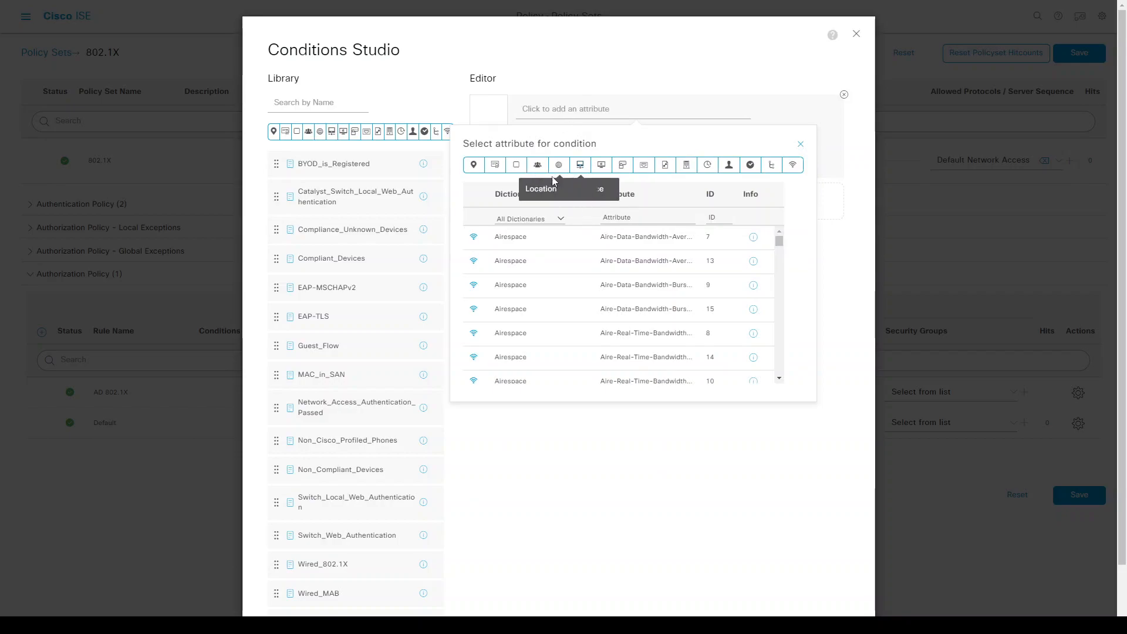
click(539, 217)
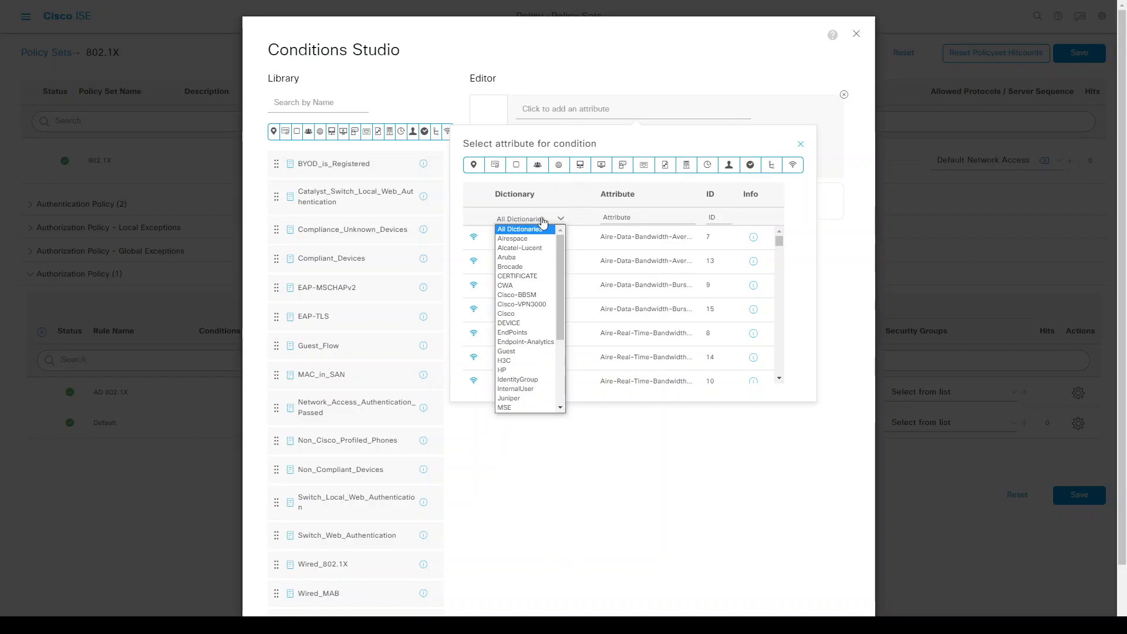
click(539, 166)
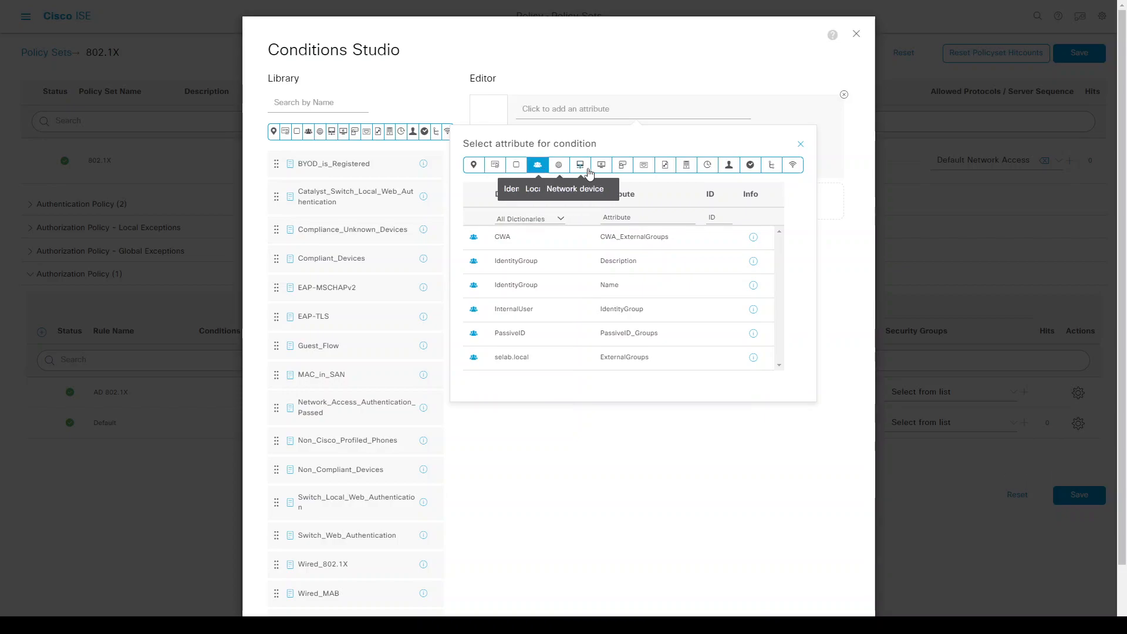
click(535, 171)
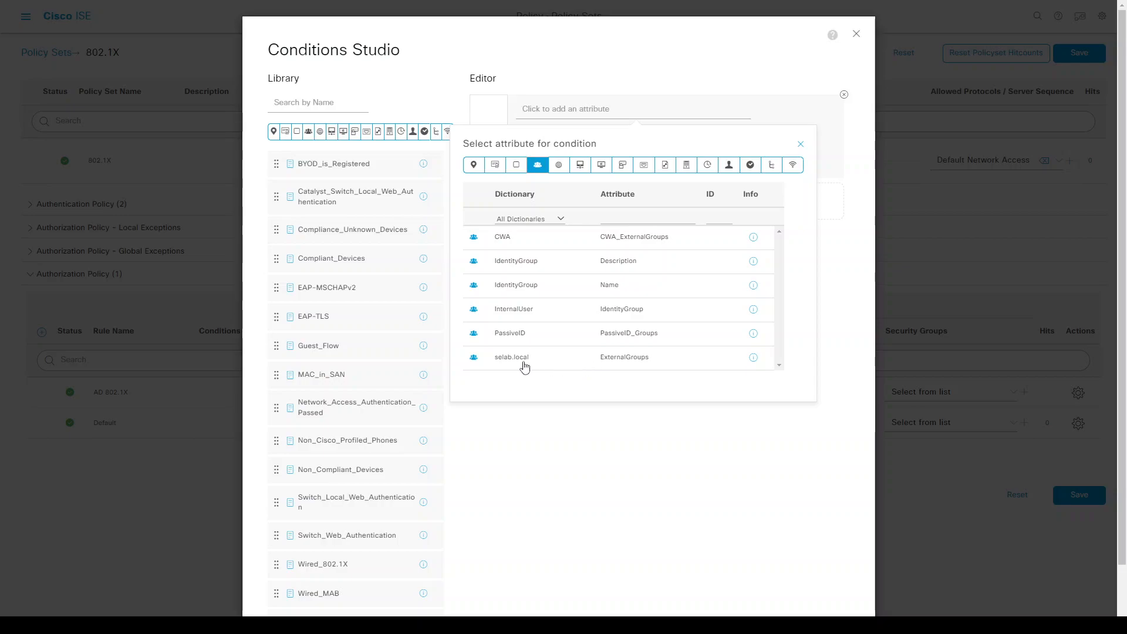
click(586, 361)
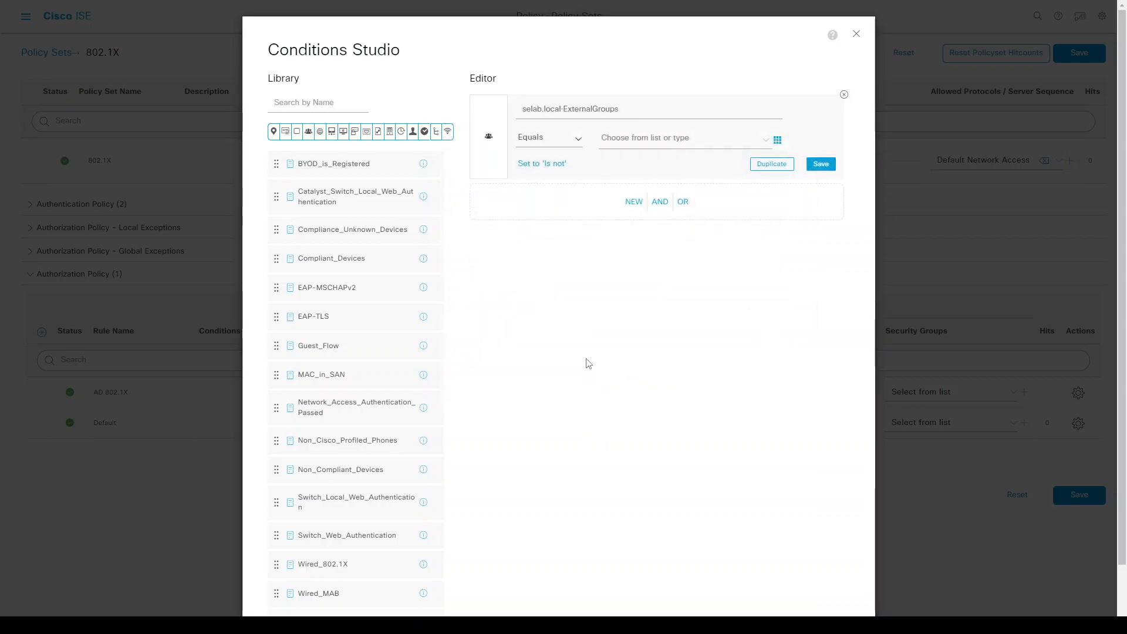
Set the condition value to SELAB.local/Users/LabAdmin and apply it to the rule.
click(642, 144)
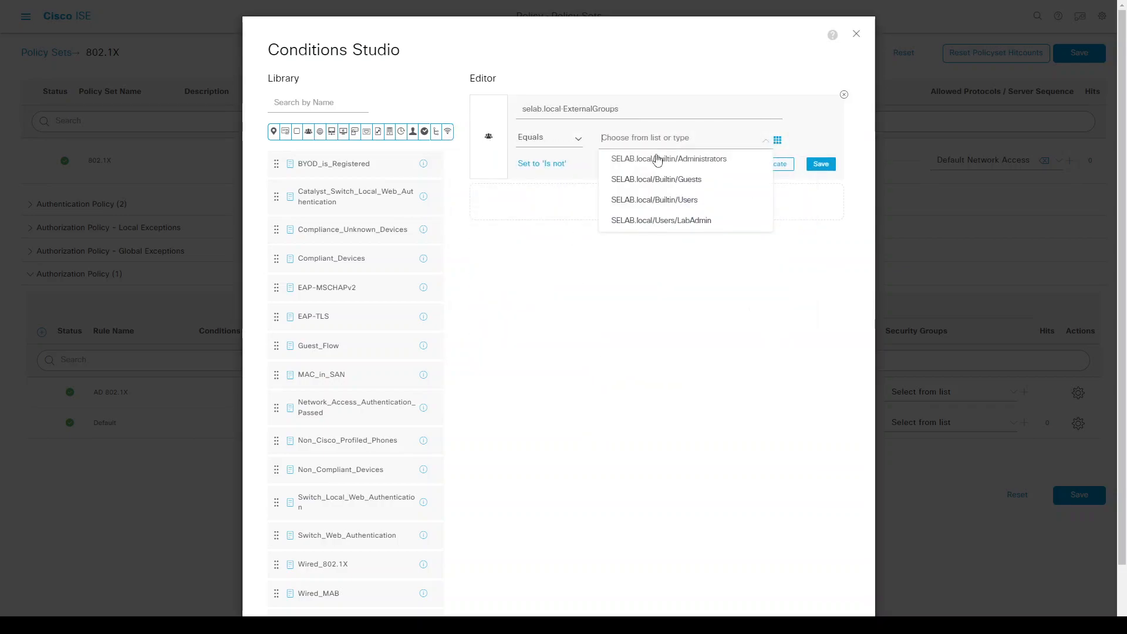
click(688, 222)
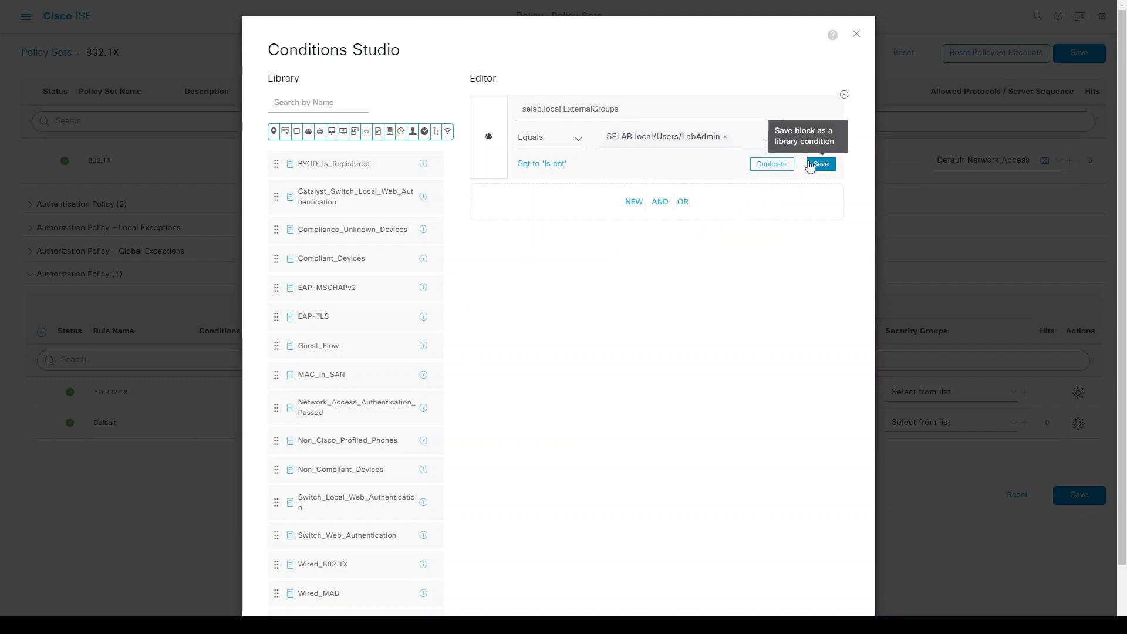
click(742, 138)
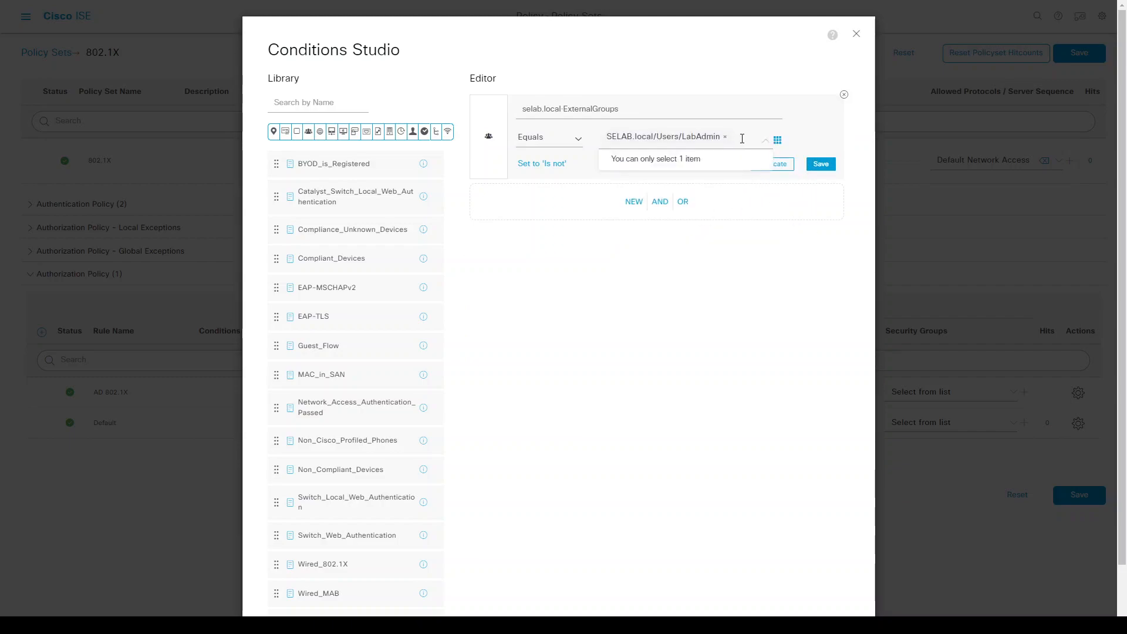
click(725, 137)
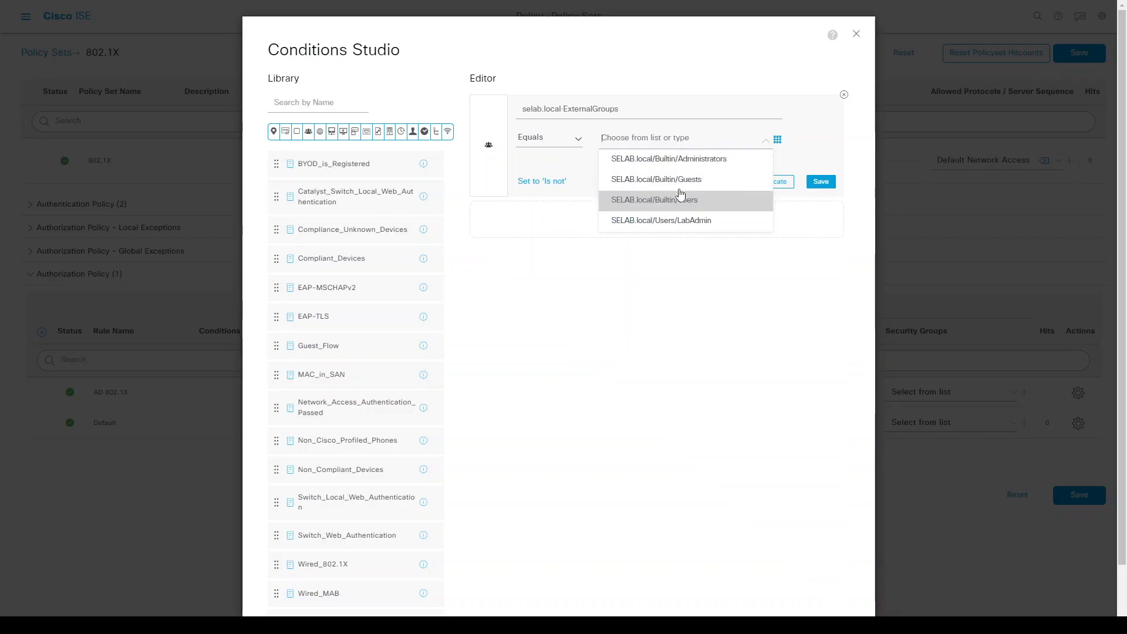
click(676, 225)
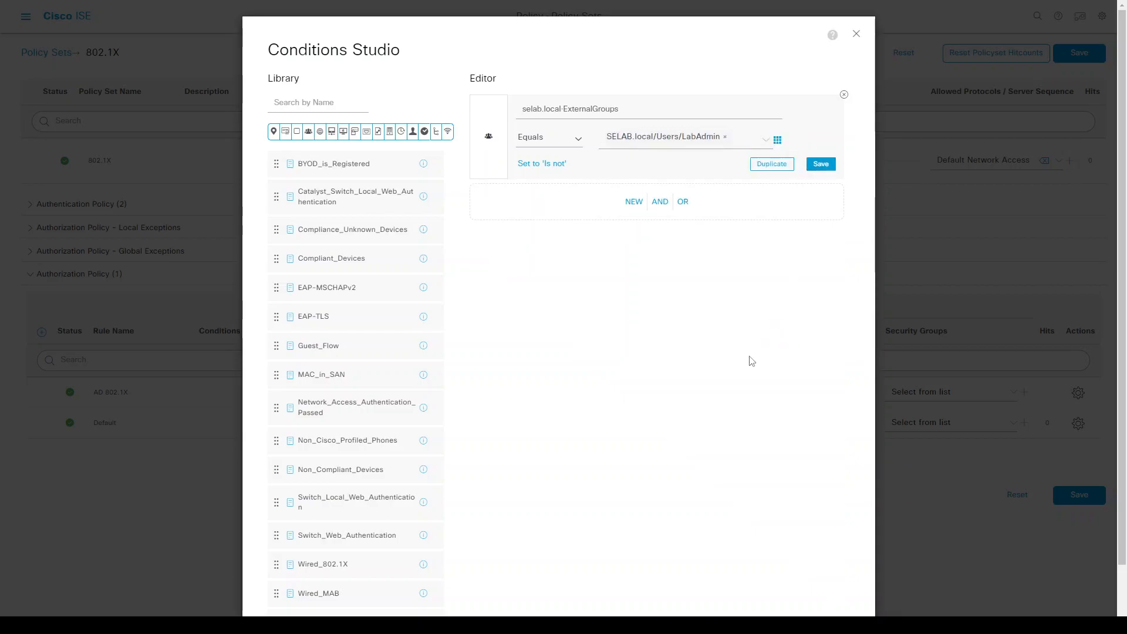
scroll(790, 563, down, 2)
click(811, 582)
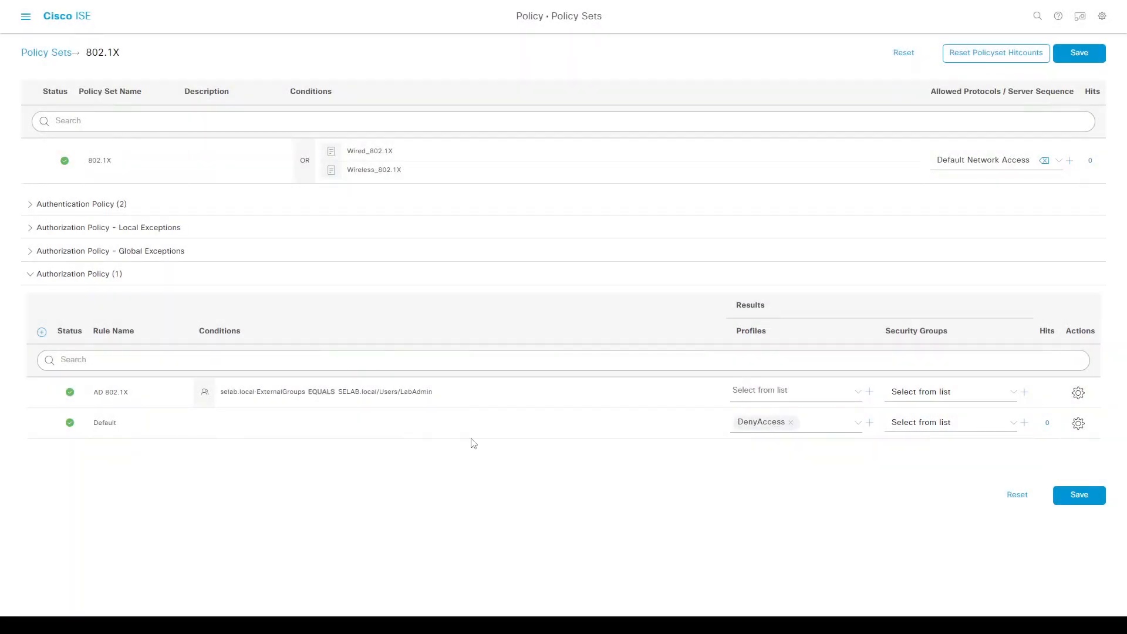
Assign profile corp_data_VN and security group Employees to AD 802.1X, then save the set.
click(752, 392)
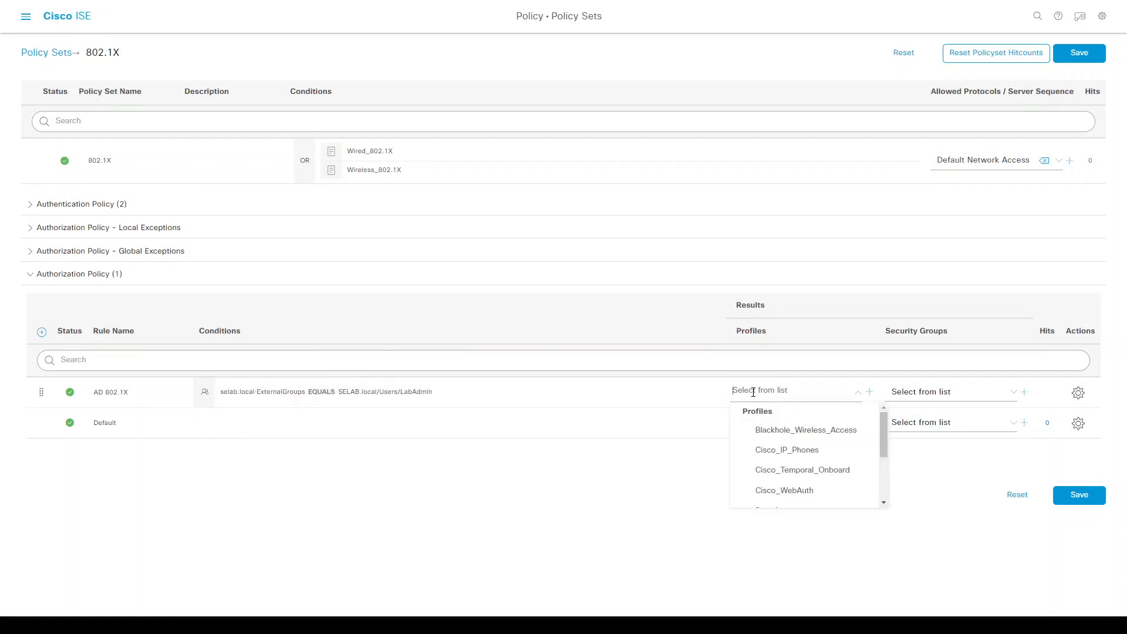
drag(884, 439, 886, 485)
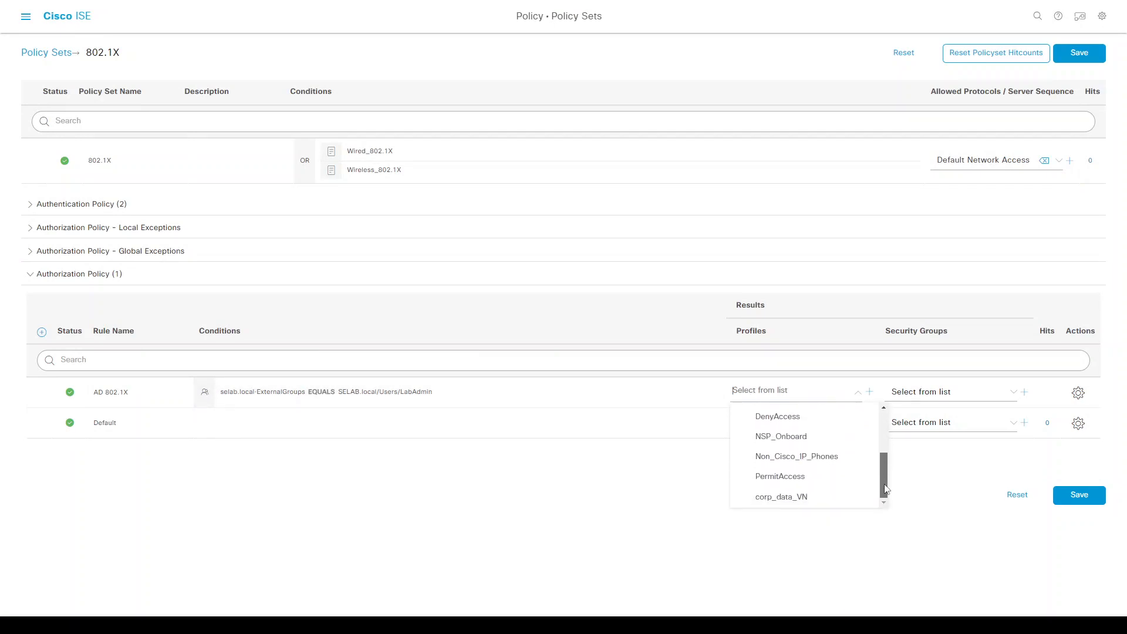
click(816, 495)
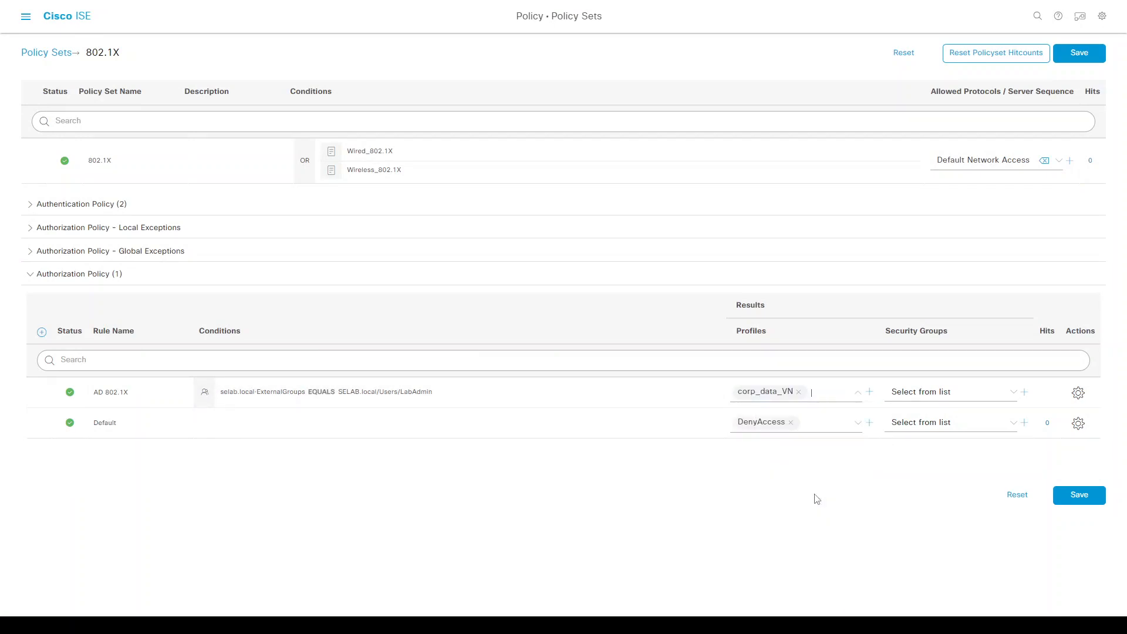
click(911, 397)
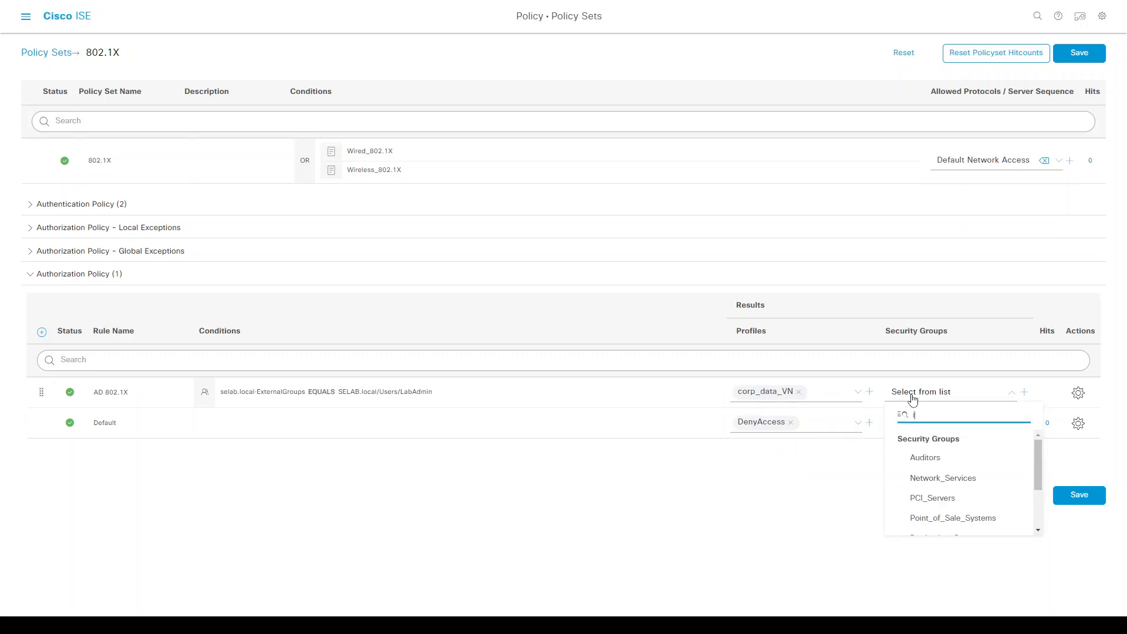
drag(1036, 451, 1037, 480)
click(937, 465)
click(1083, 498)
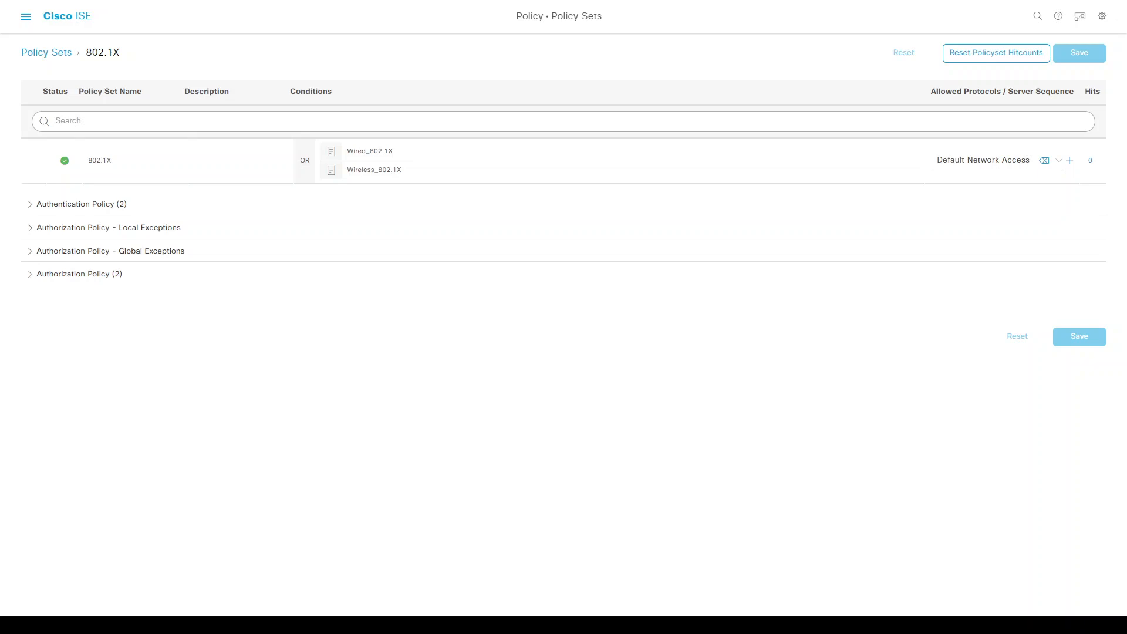
drag(51, 185, 262, 88)
Go to Policy Elements > Results > Downloadable ACLs and start a new DACL.
click(26, 18)
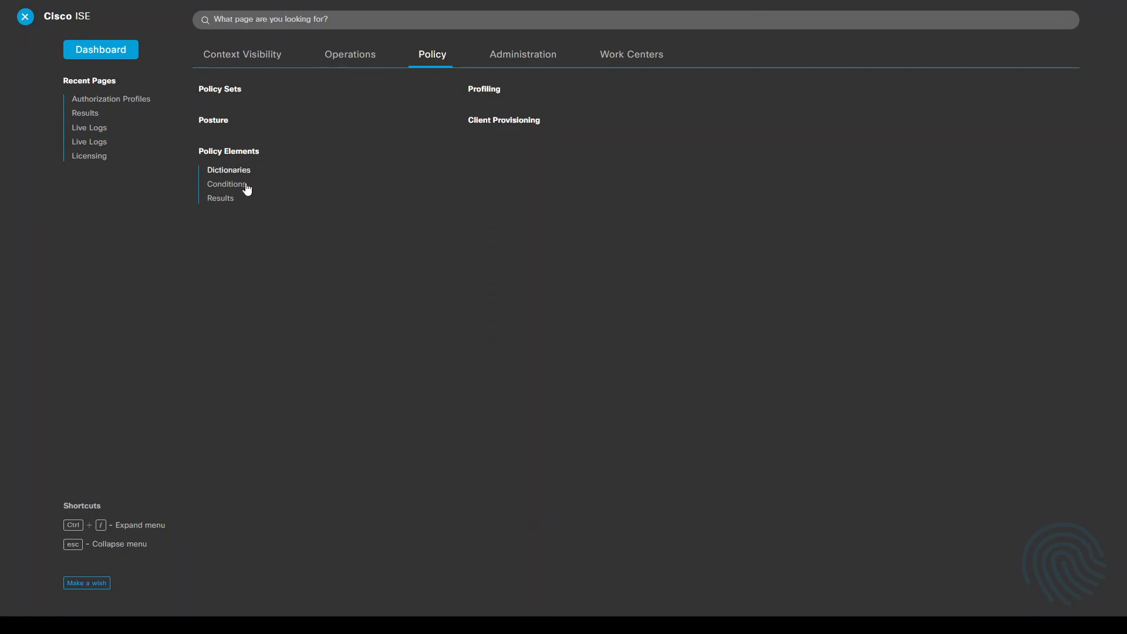
click(230, 198)
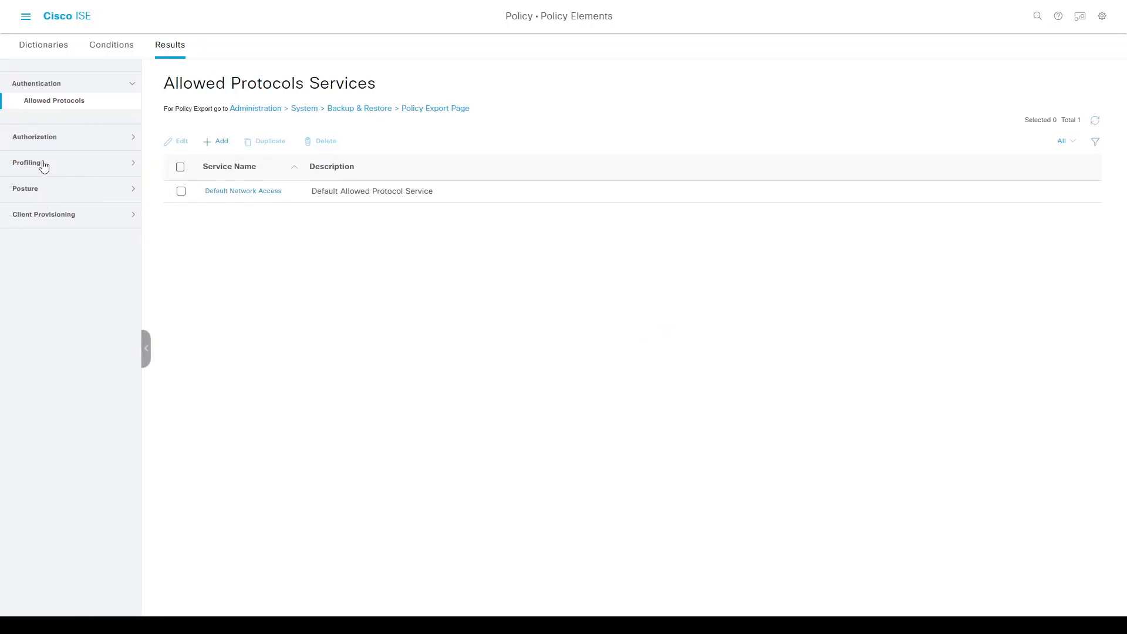
click(43, 139)
click(50, 145)
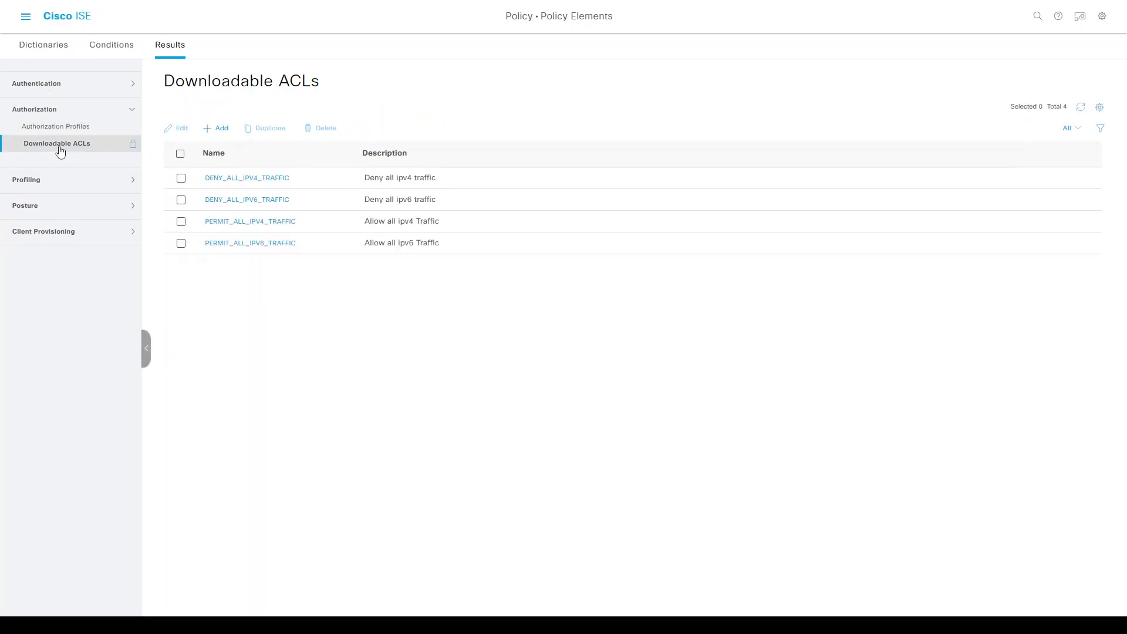
click(212, 133)
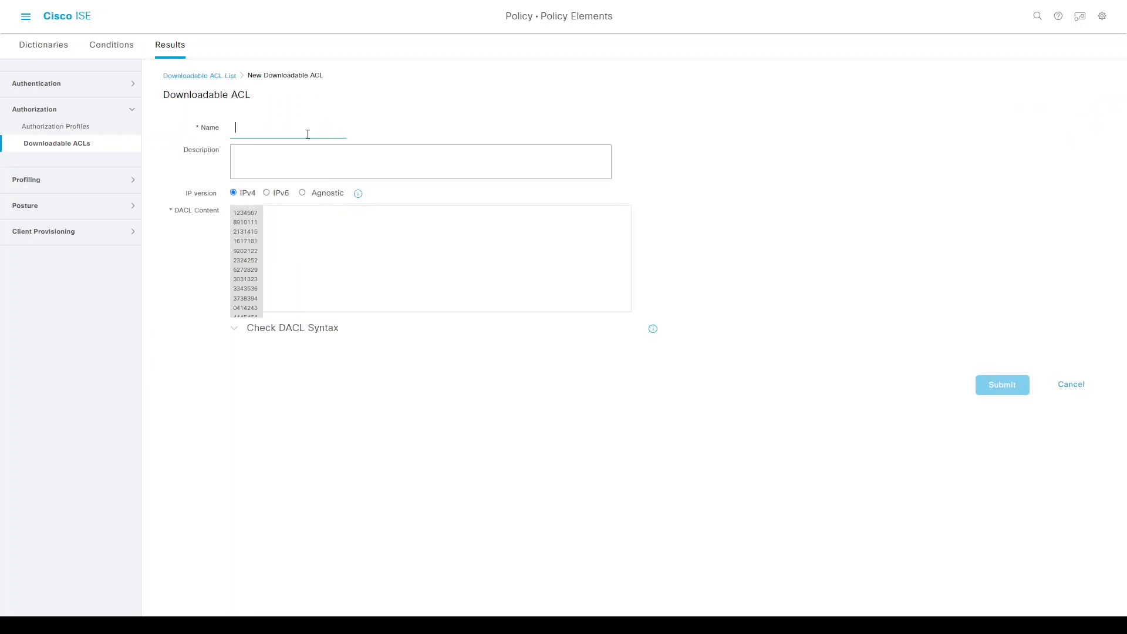
Submit domain_computers permitting IP to host 10.53.18.6, bootps and UDP 53, denying everything else.
text(domain_computers)
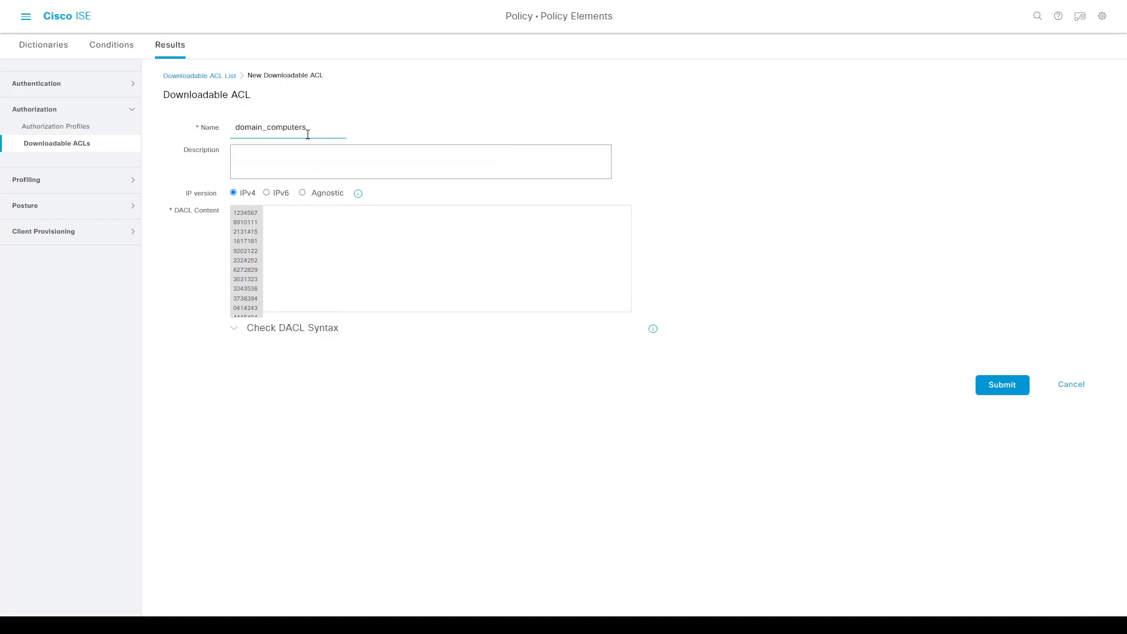
click(349, 254)
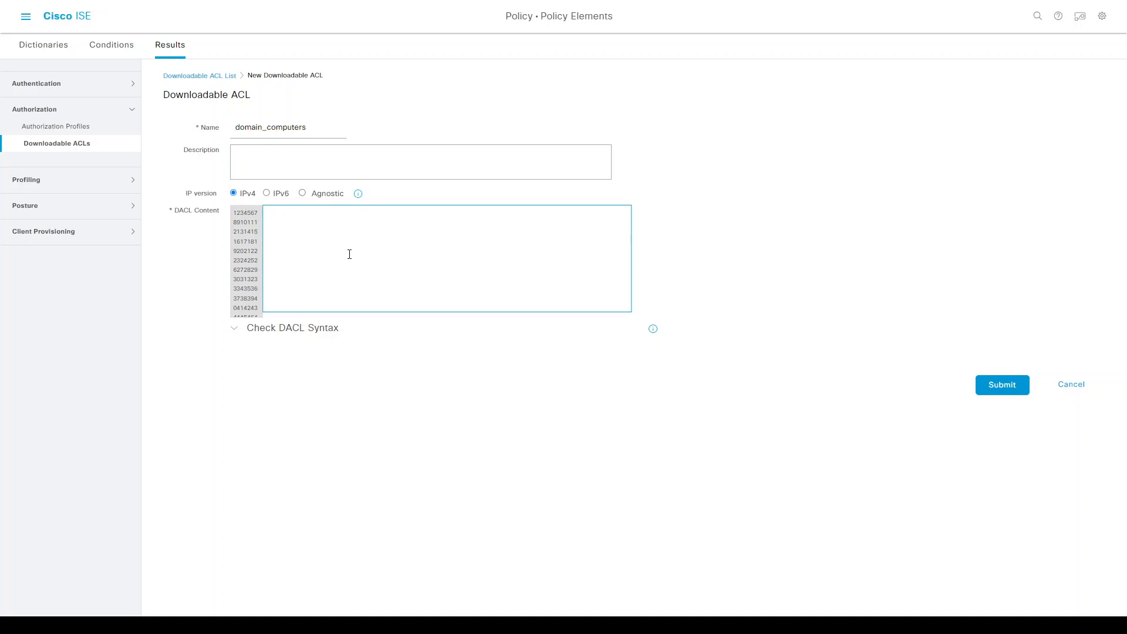
text(t i)
key(BackSpace)
key(BackSpace)
key(BackSpace)
text(t ip any host)
text(10.53.18.6 permit udp any any eq bootps permit udp any any eq 53 deny ip any any)
click(1000, 387)
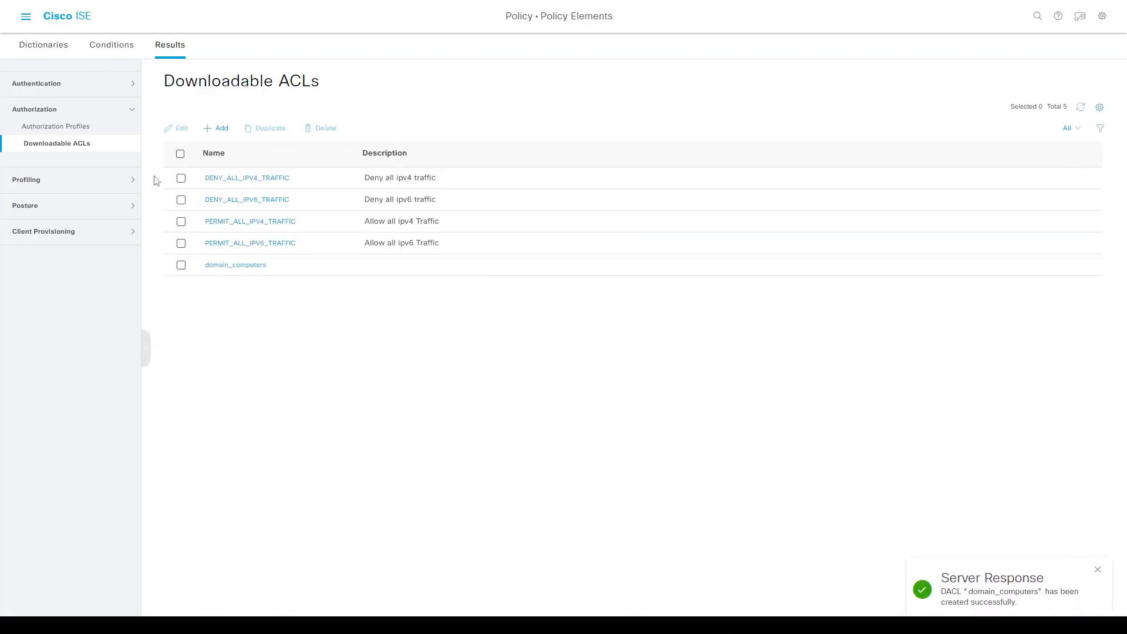
Start a new Domain_Computers authorization profile and attach the domain_computers DACL.
click(59, 134)
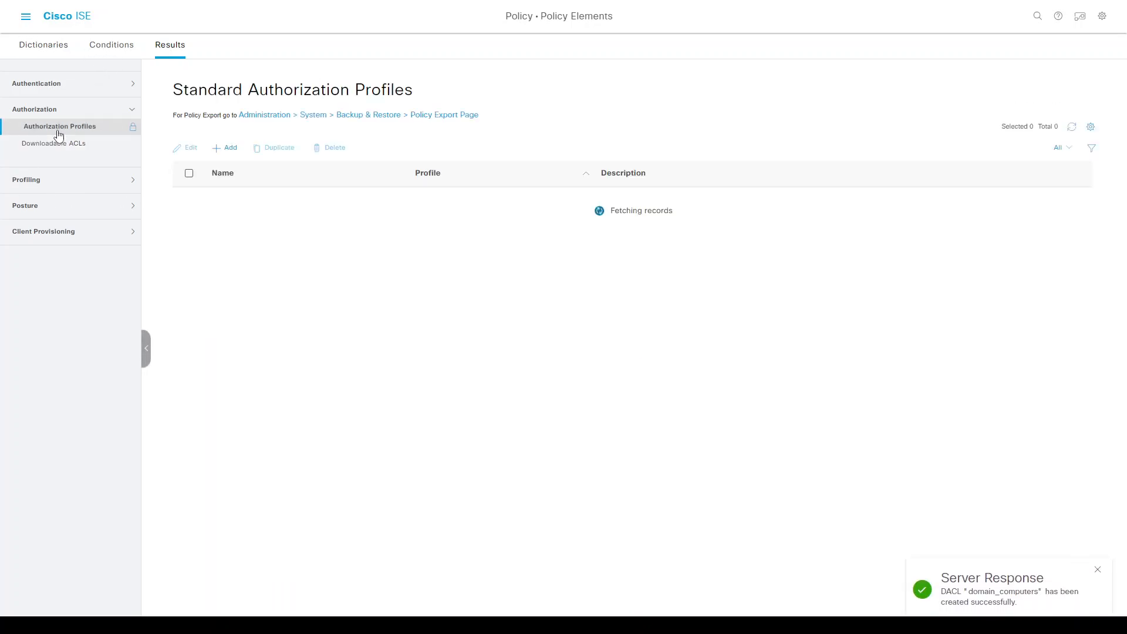
click(223, 150)
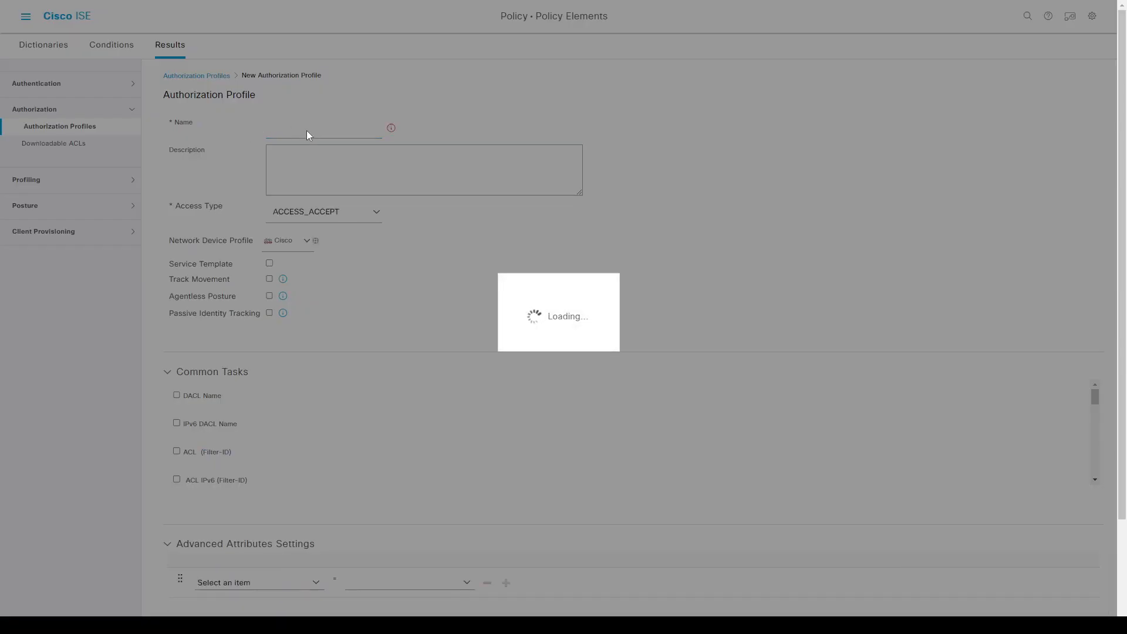
click(307, 130)
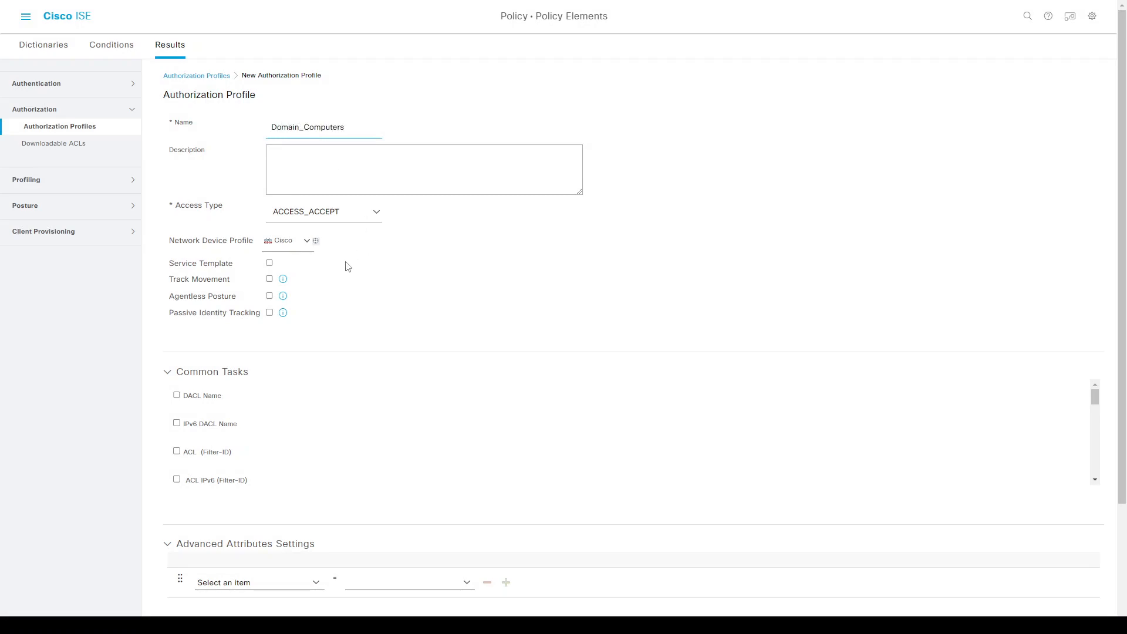
click(187, 398)
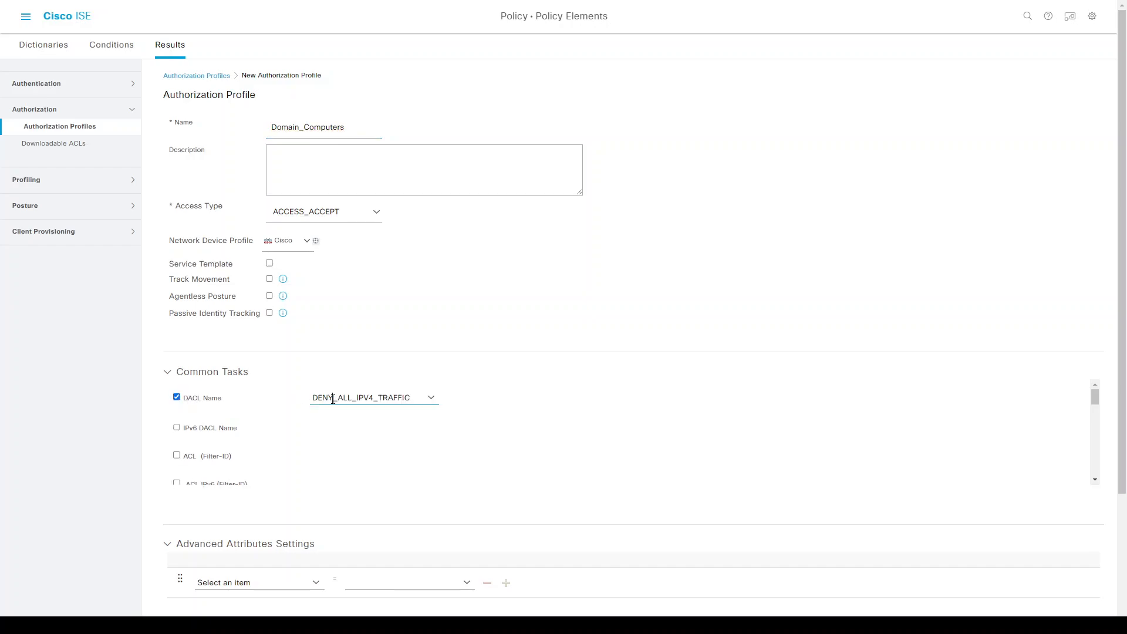
click(431, 397)
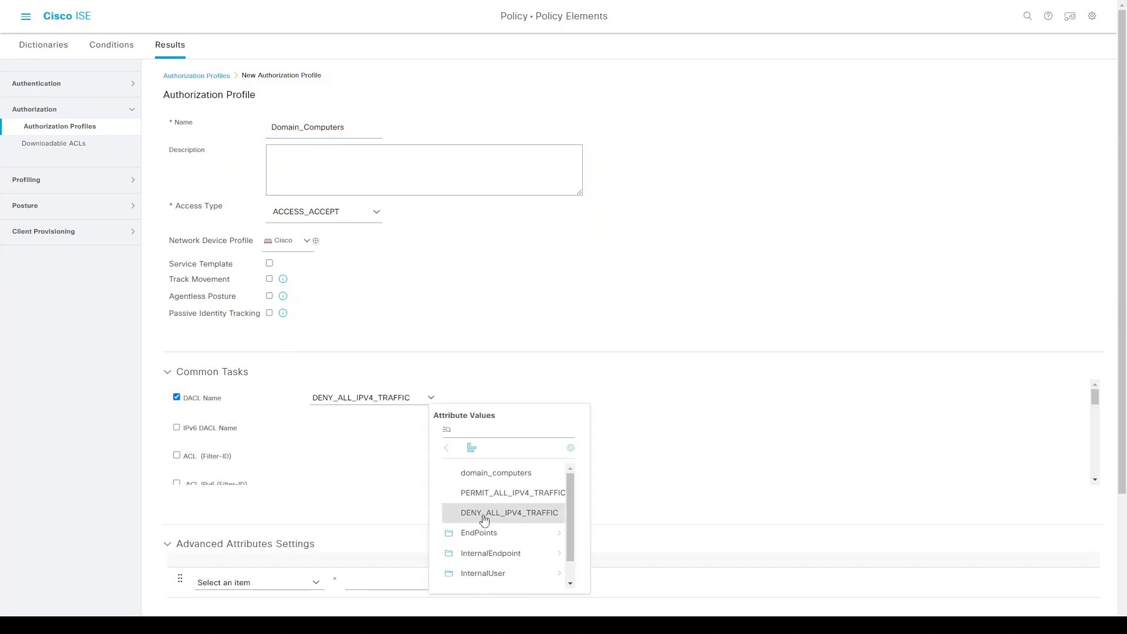
click(505, 473)
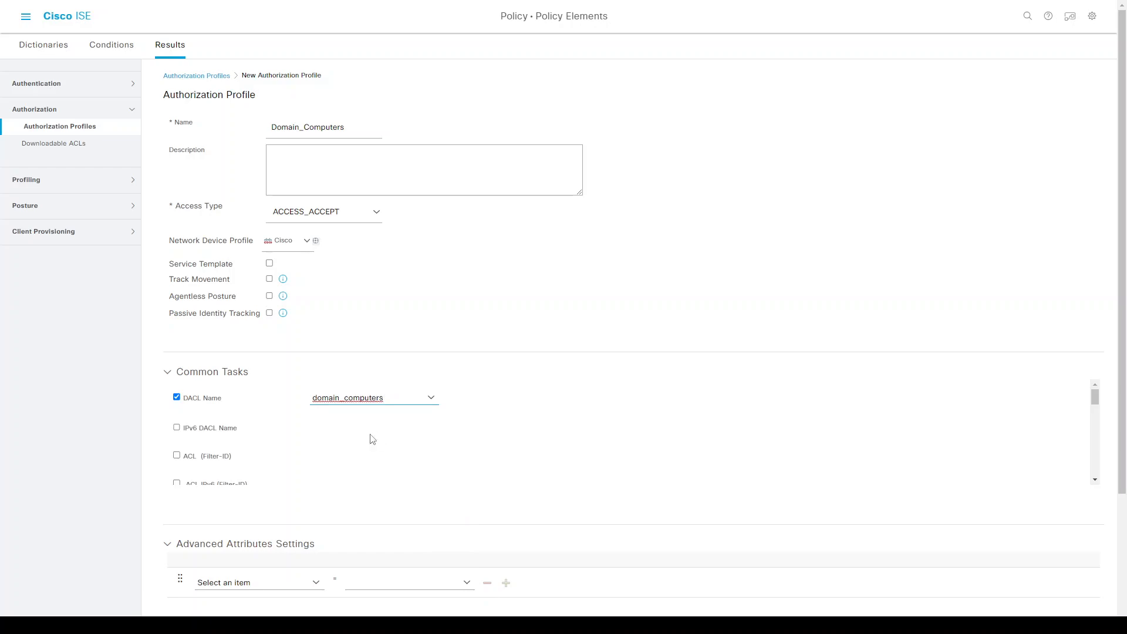
Enable VLAN assignment with corp as the VLAN, then submit the profile.
scroll(350, 445, down, 3)
scroll(317, 437, down, 1)
scroll(318, 438, up, 3)
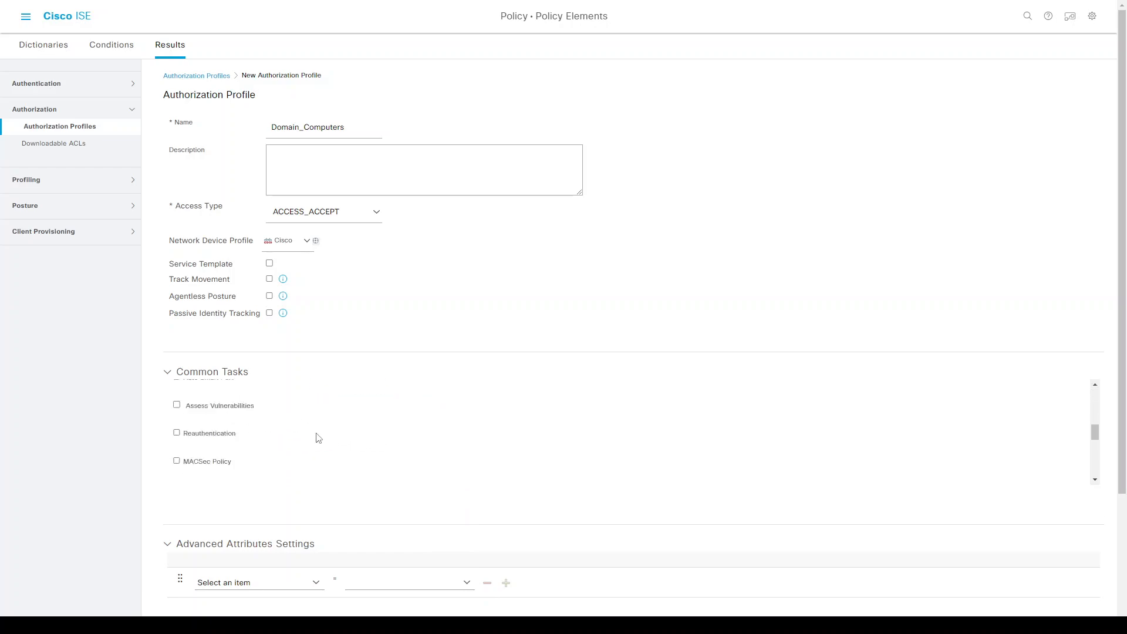
key(ctrl+f)
text(vlan)
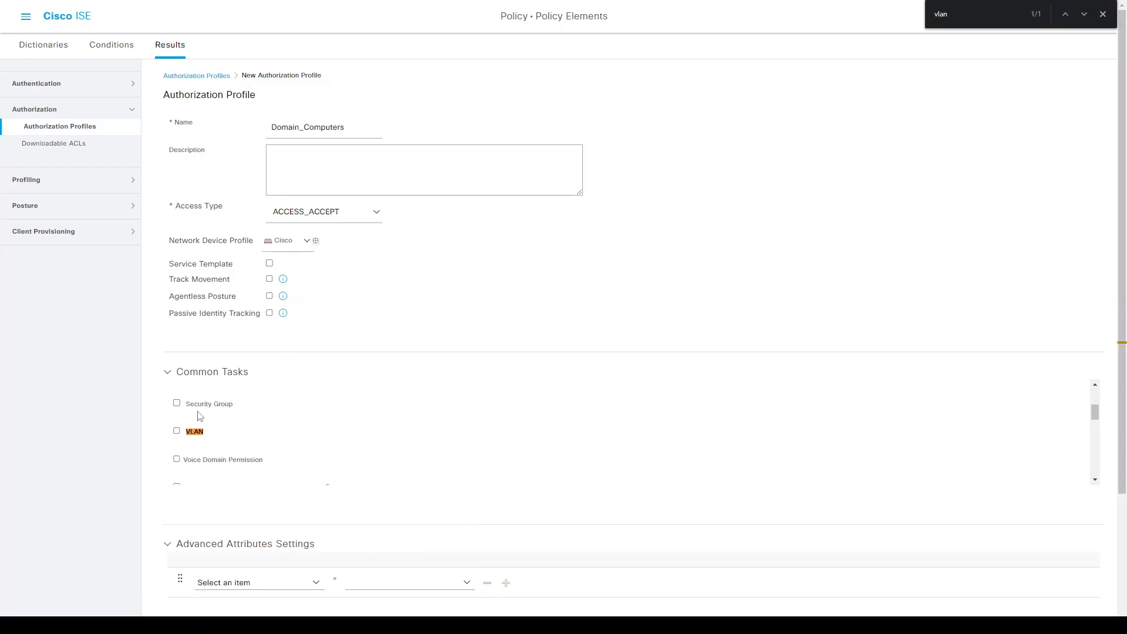
click(176, 432)
key(Escape)
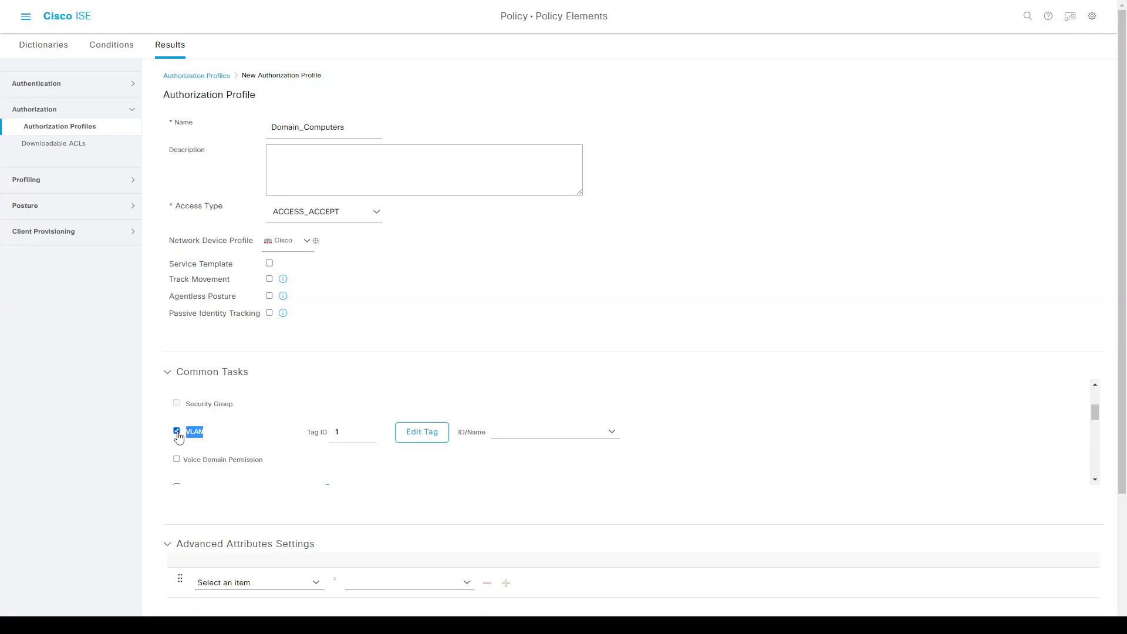
text(co)
scroll(655, 473, down, 6)
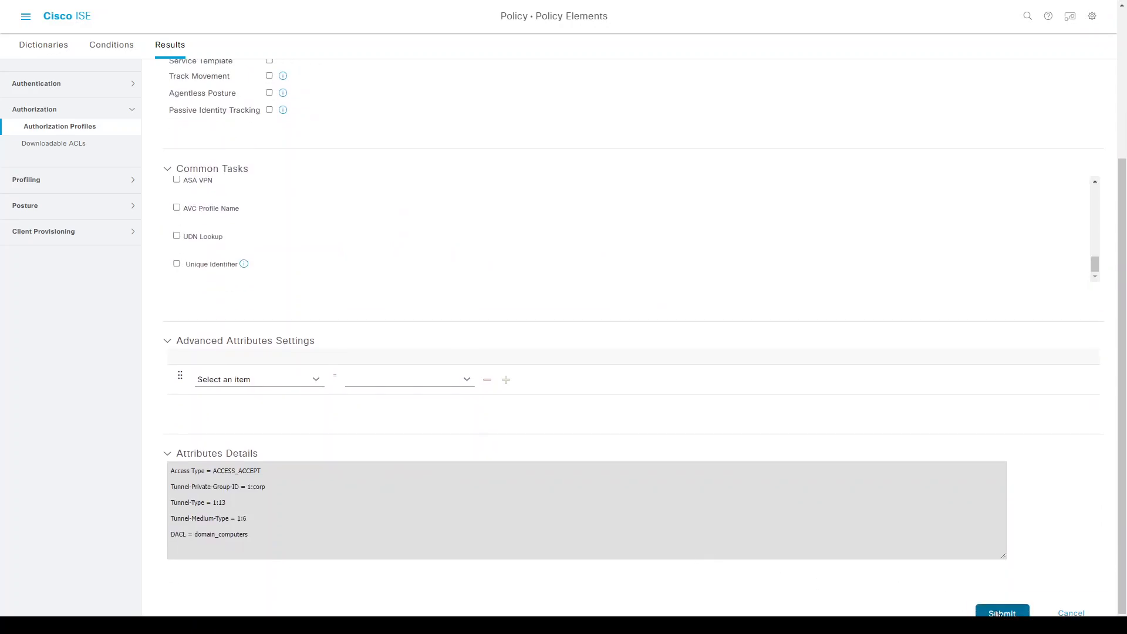
click(999, 614)
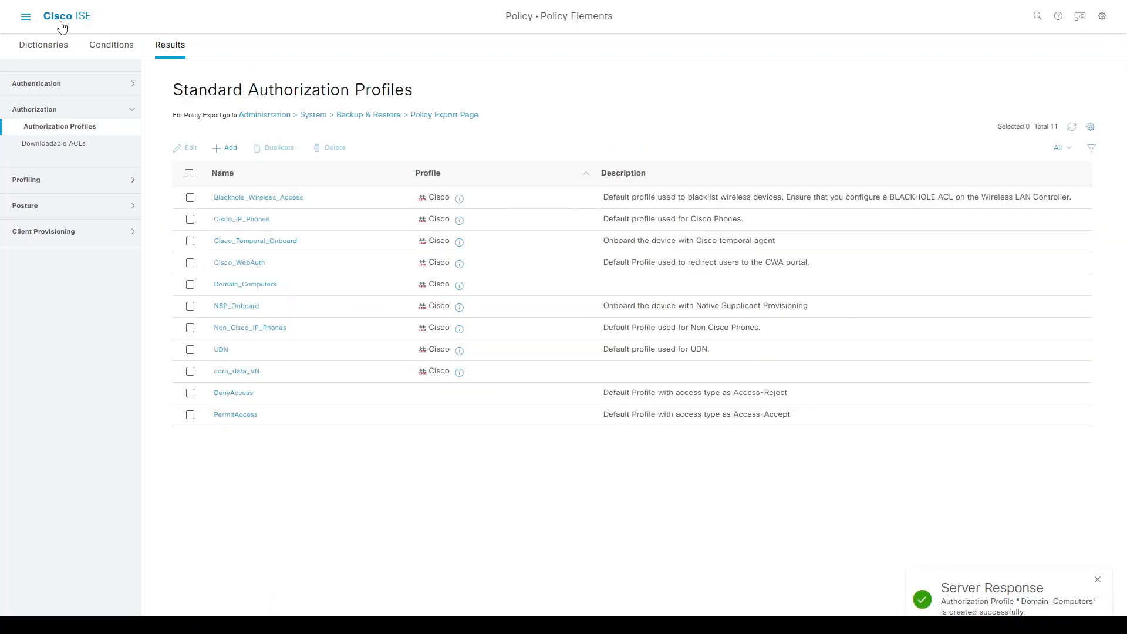
Duplicate the AD 802.1X rule above itself in the 802.1X set and rename it Domain Computer.
click(61, 23)
click(221, 94)
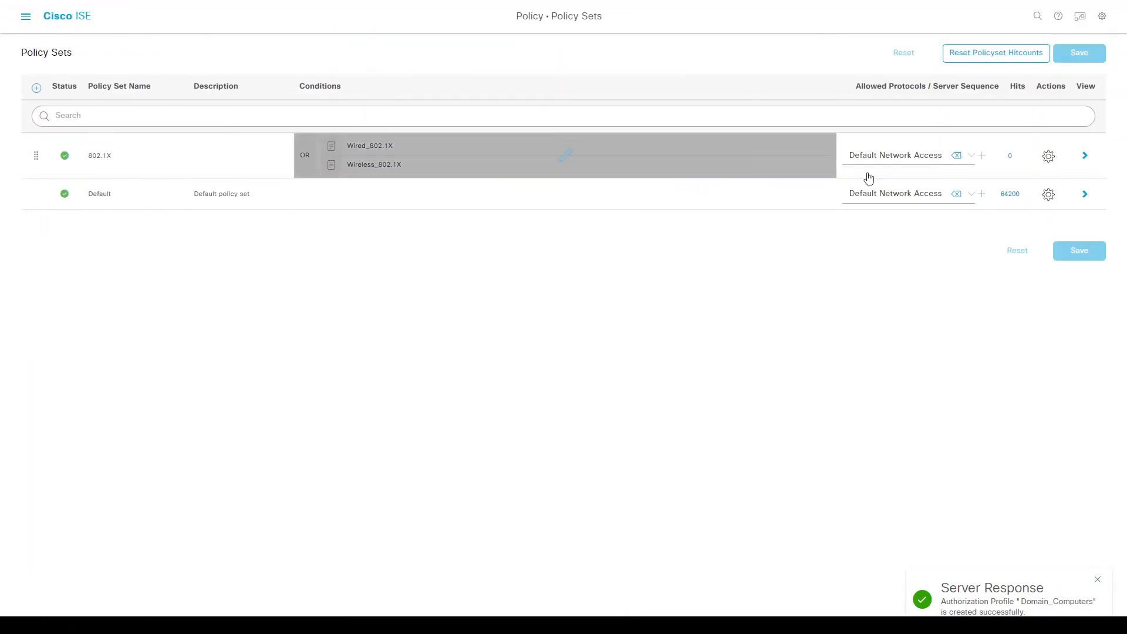
click(1085, 157)
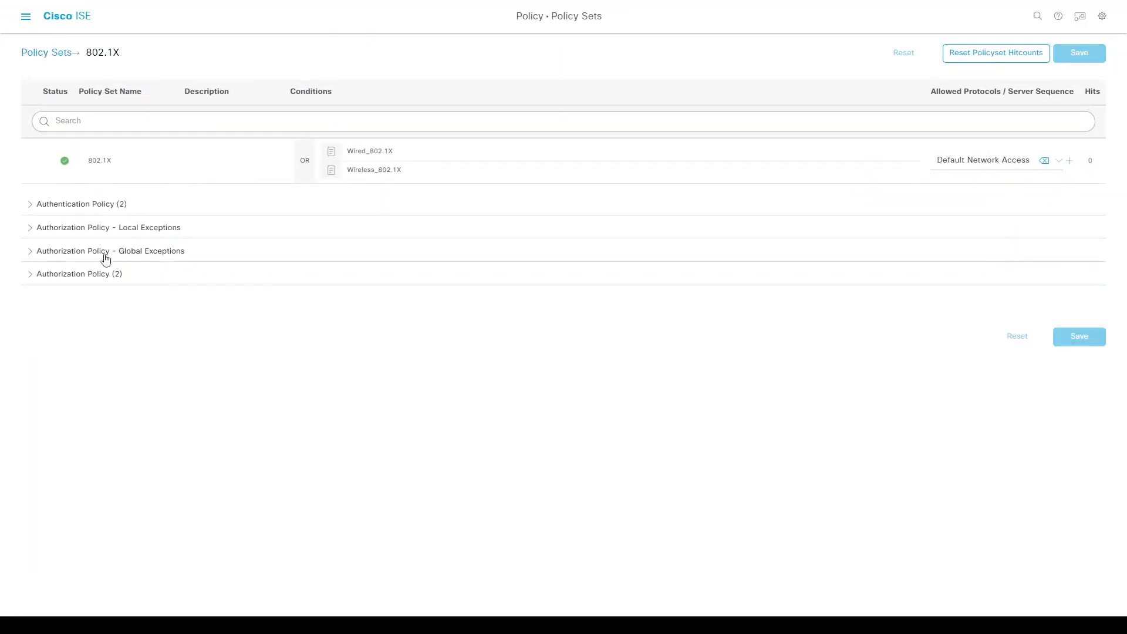
click(34, 274)
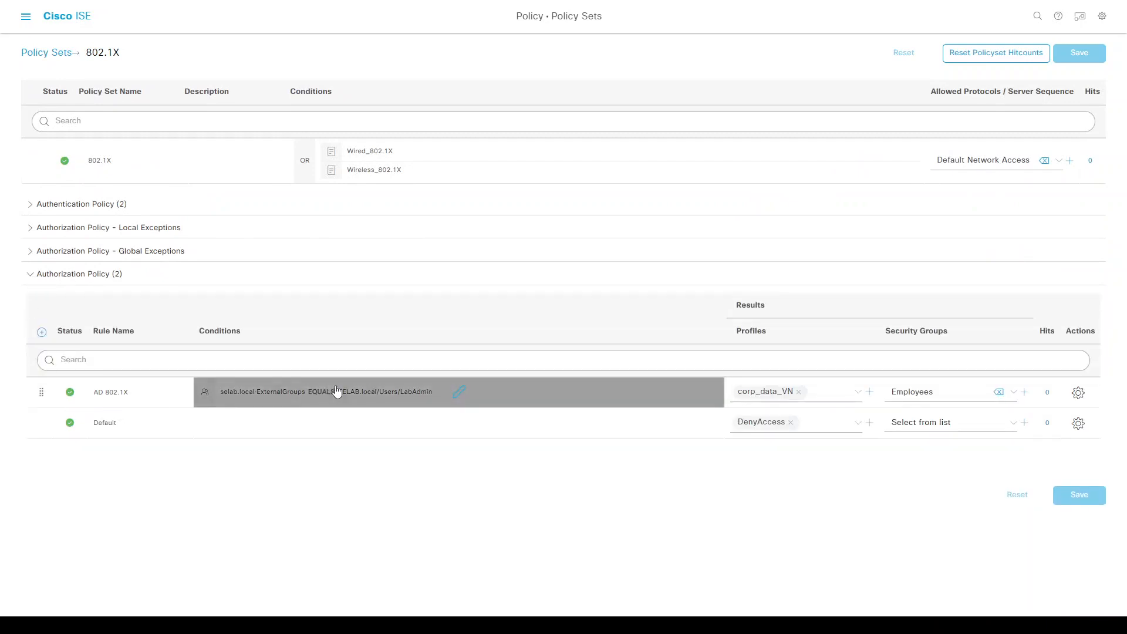
click(1078, 395)
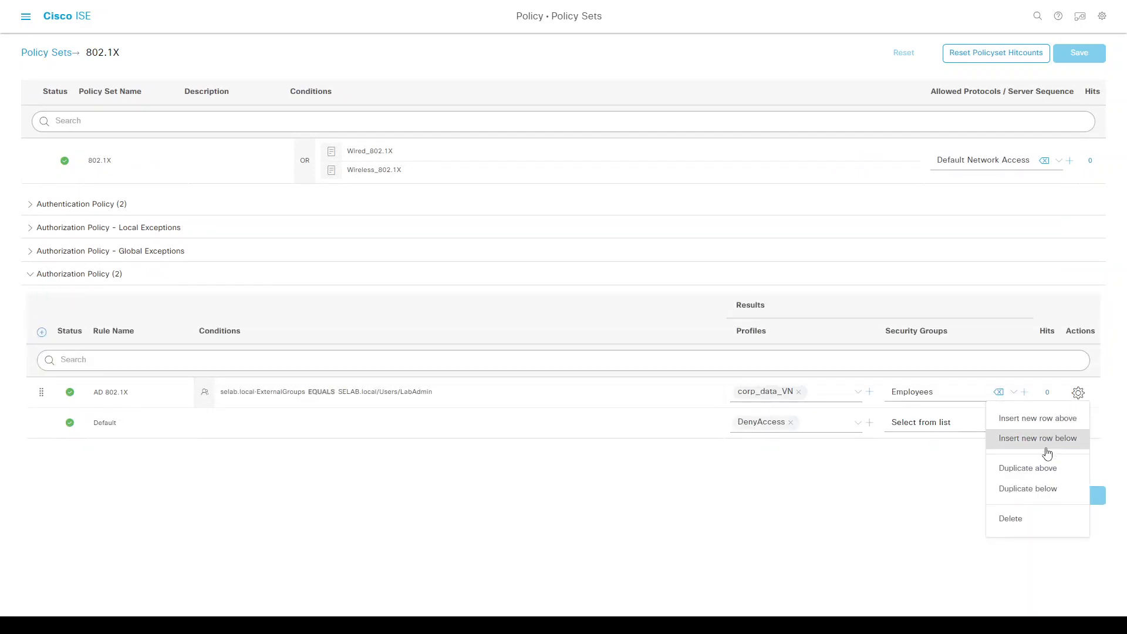
click(1043, 469)
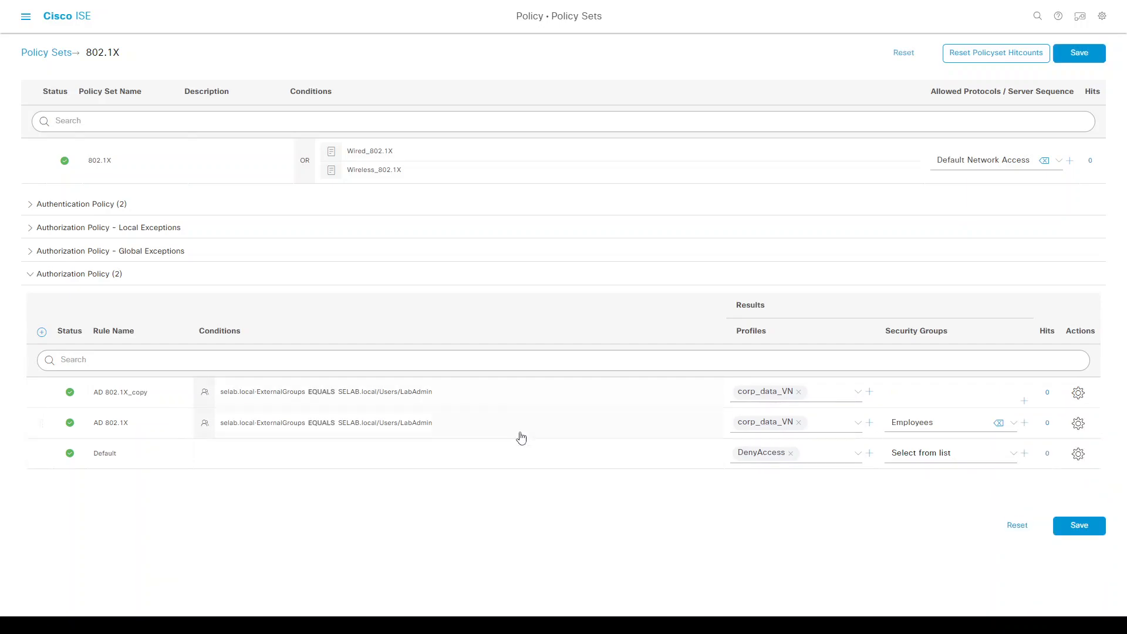
triple_click(136, 393)
text(Domain Computer)
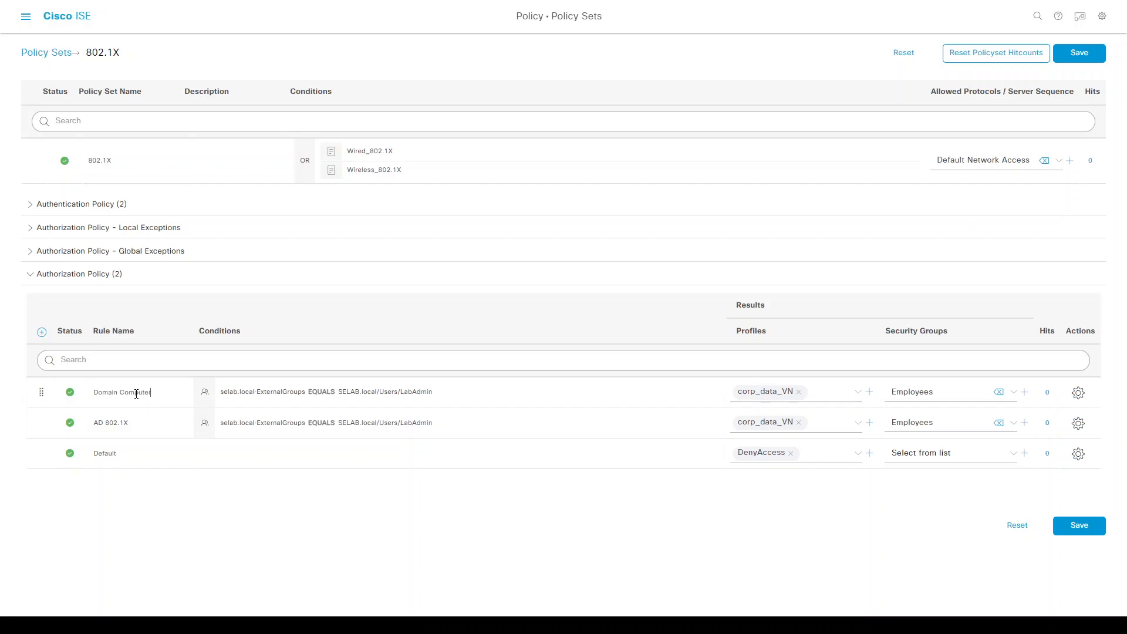
Discard the condition edits on the Domain Computer rule and save the 802.1X policy set.
click(275, 392)
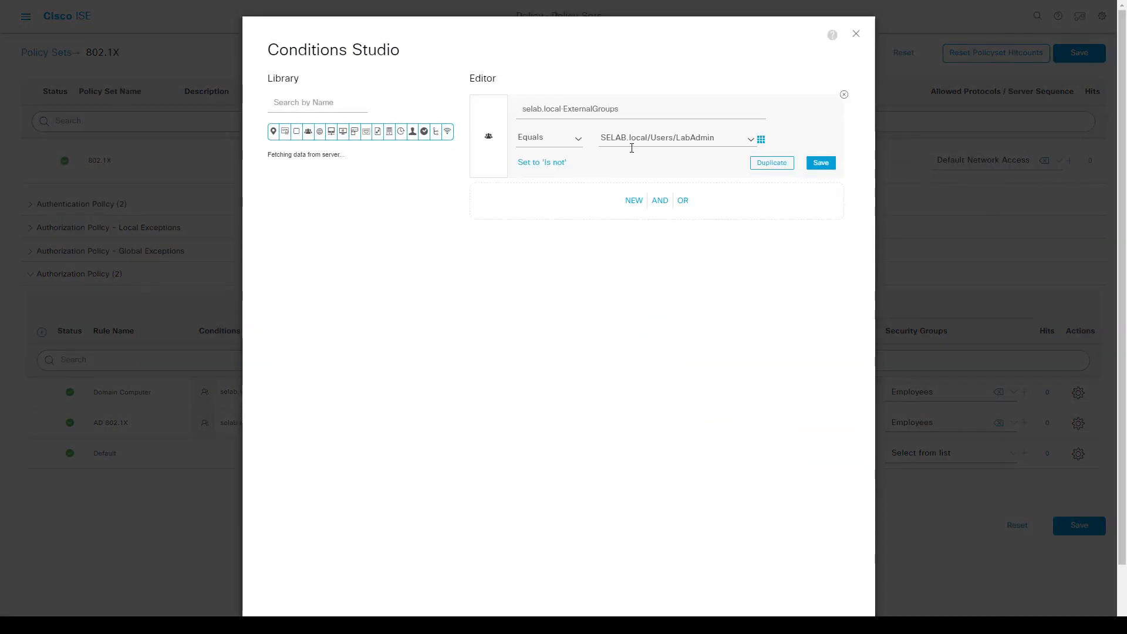
click(723, 140)
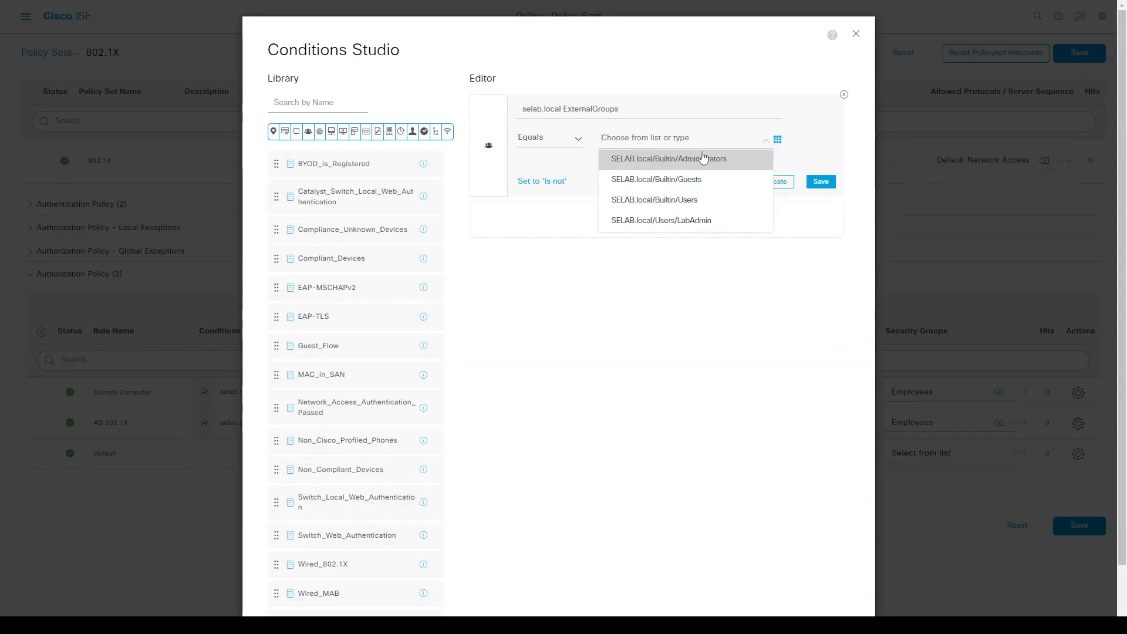
click(702, 159)
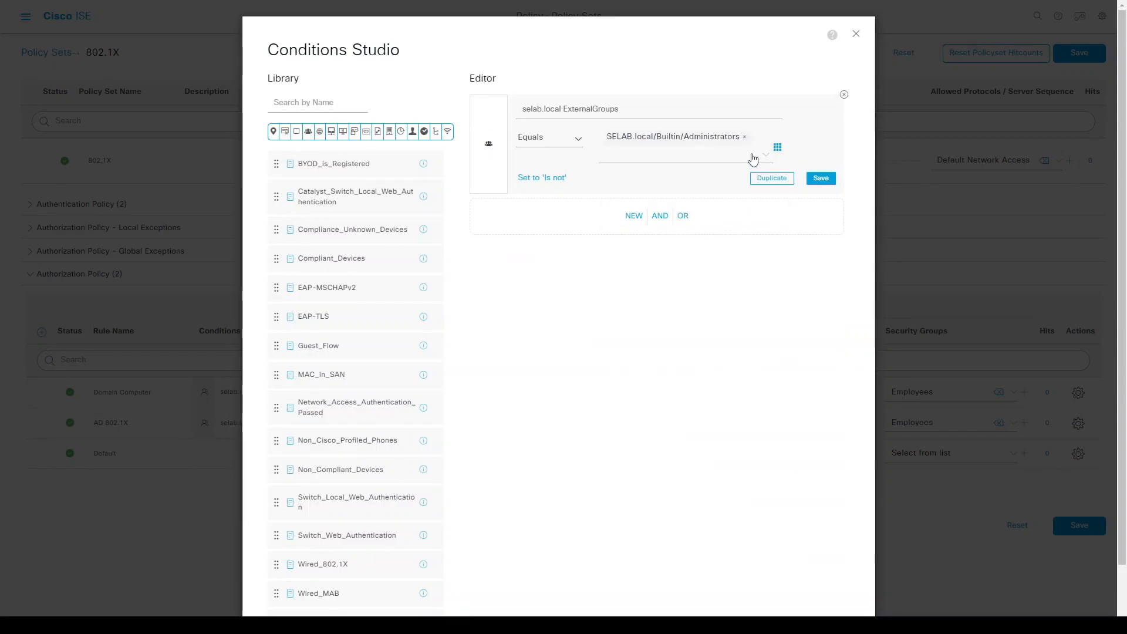
click(744, 138)
click(857, 36)
click(857, 35)
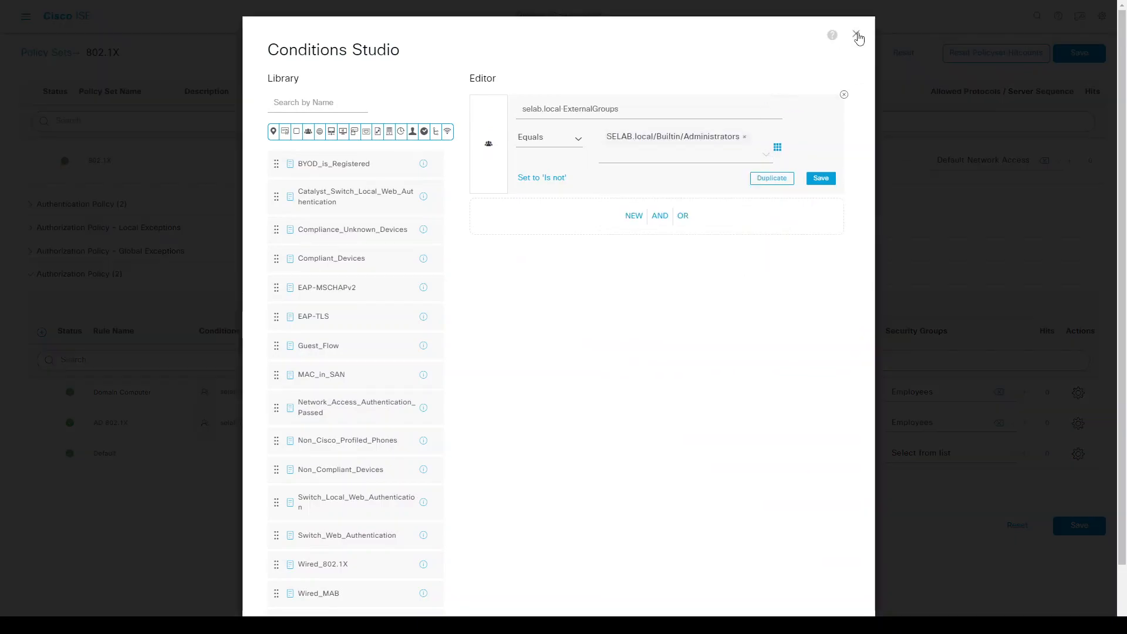
click(597, 174)
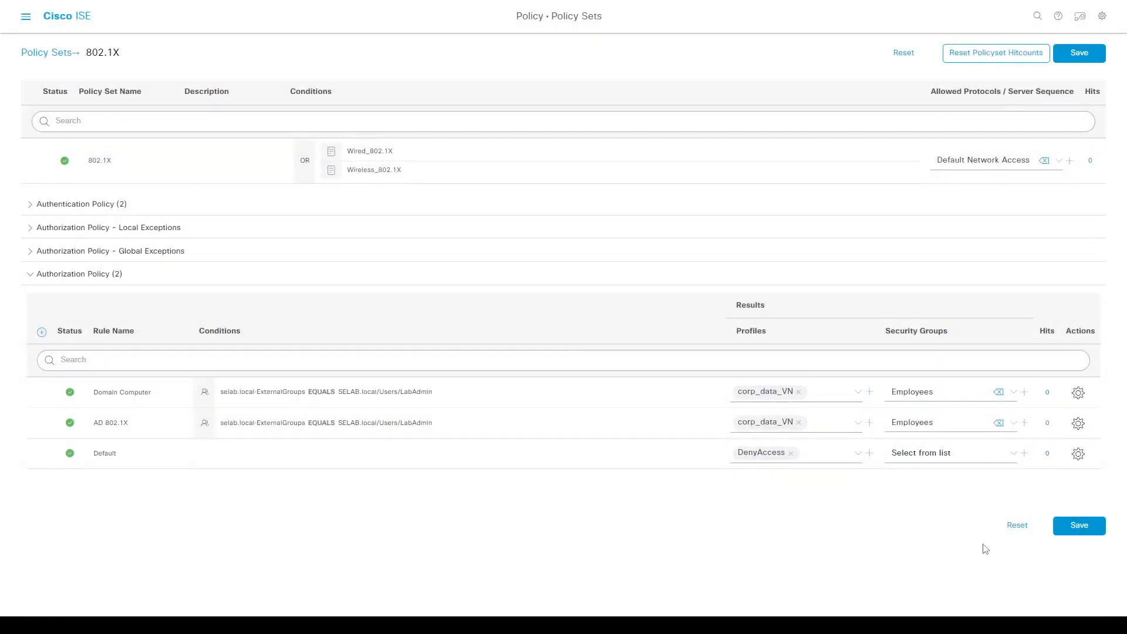
click(1079, 533)
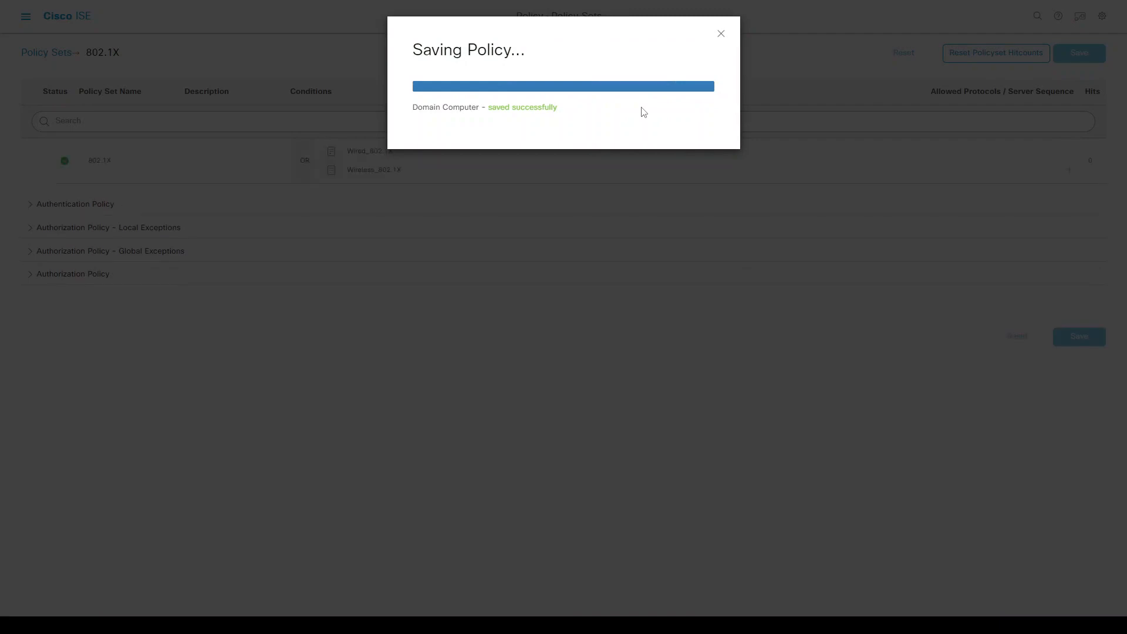
key(ctrl+slash)
click(721, 34)
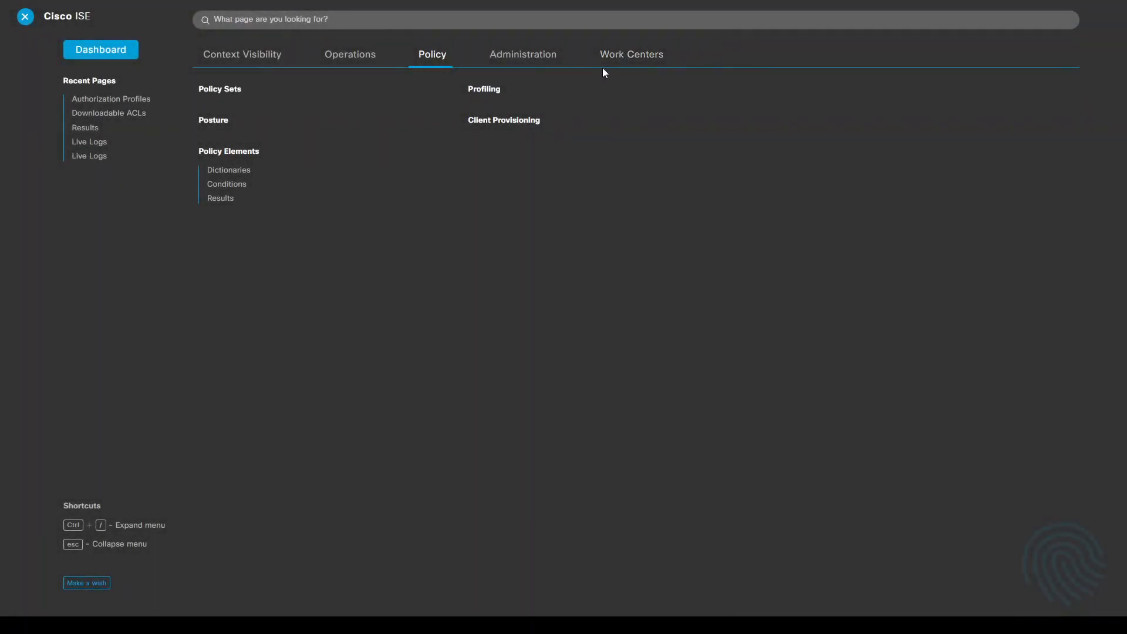
Open the Groups list of the selab.local Active Directory join point.
click(500, 59)
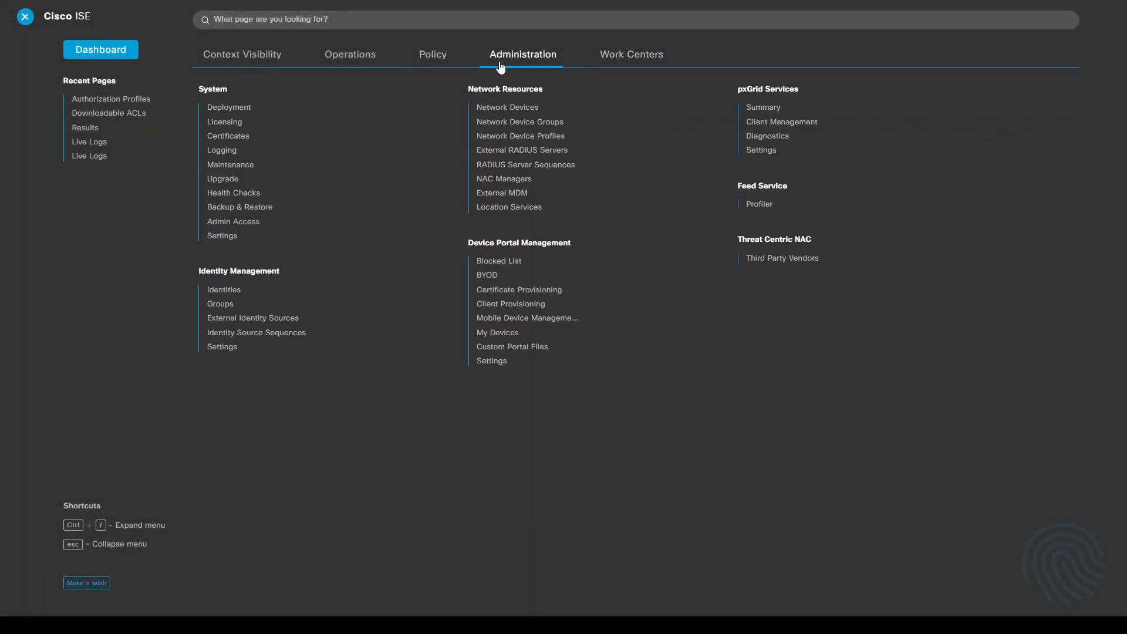
click(249, 318)
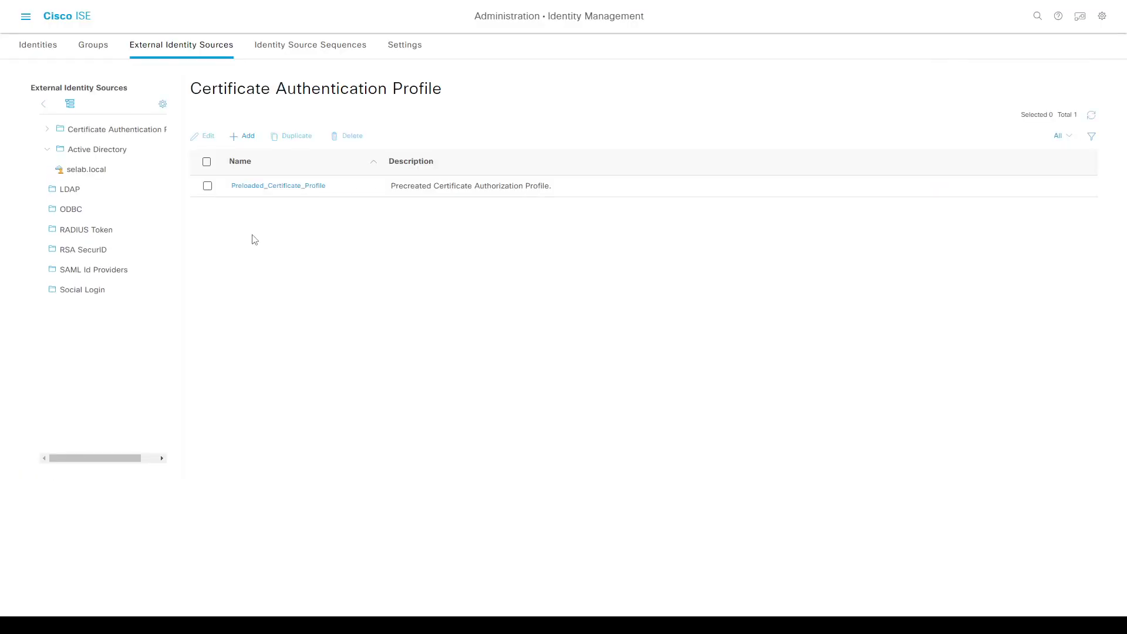
click(82, 172)
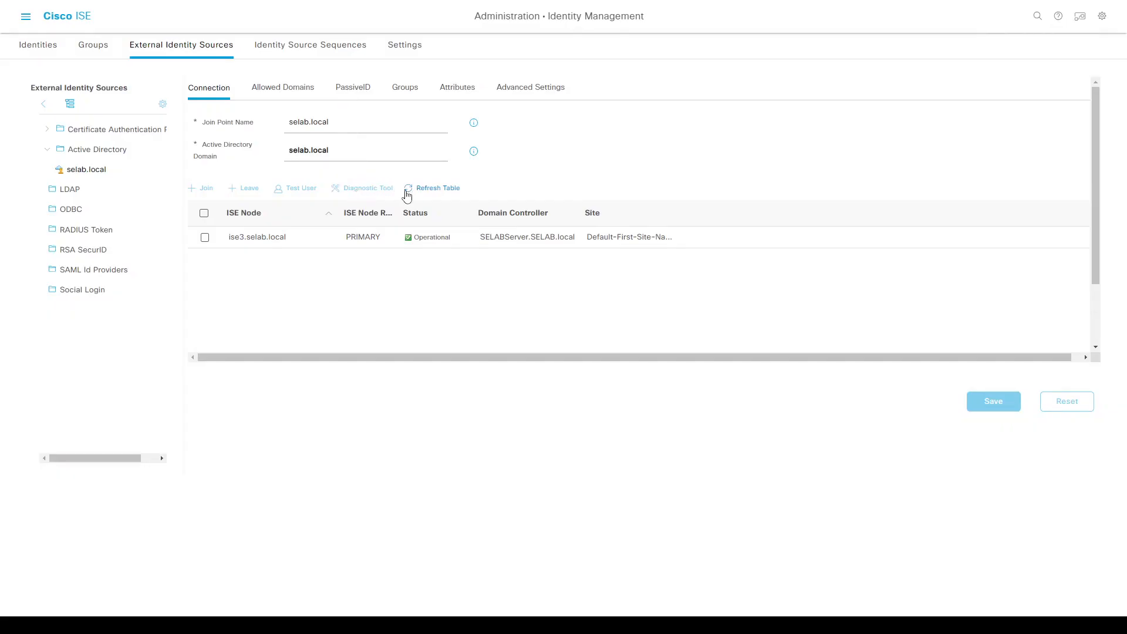
click(205, 237)
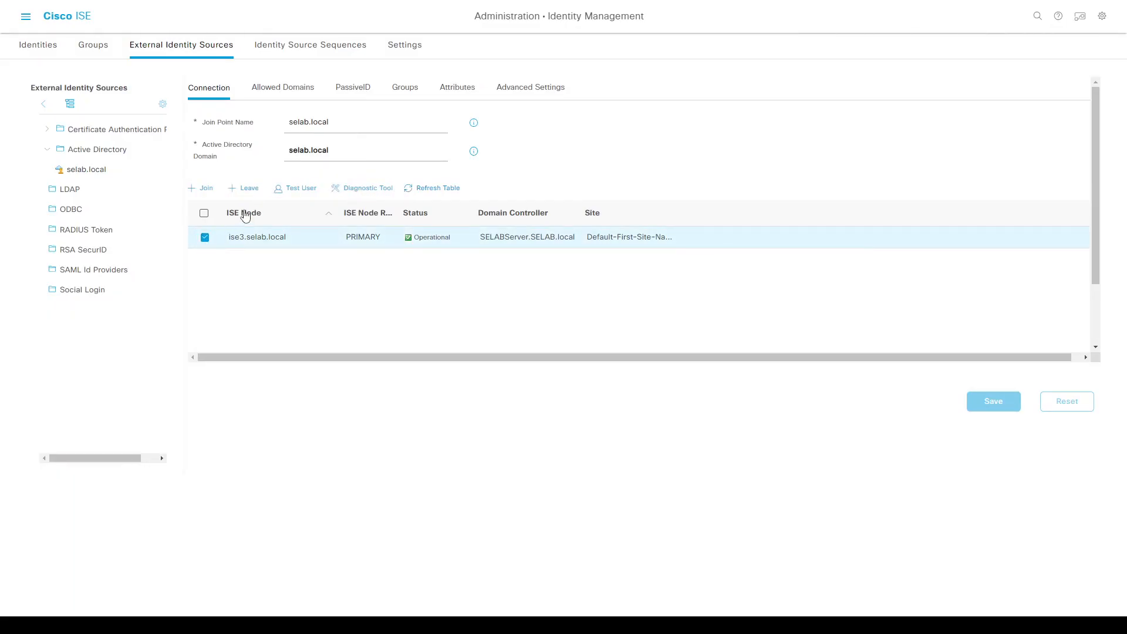
click(405, 88)
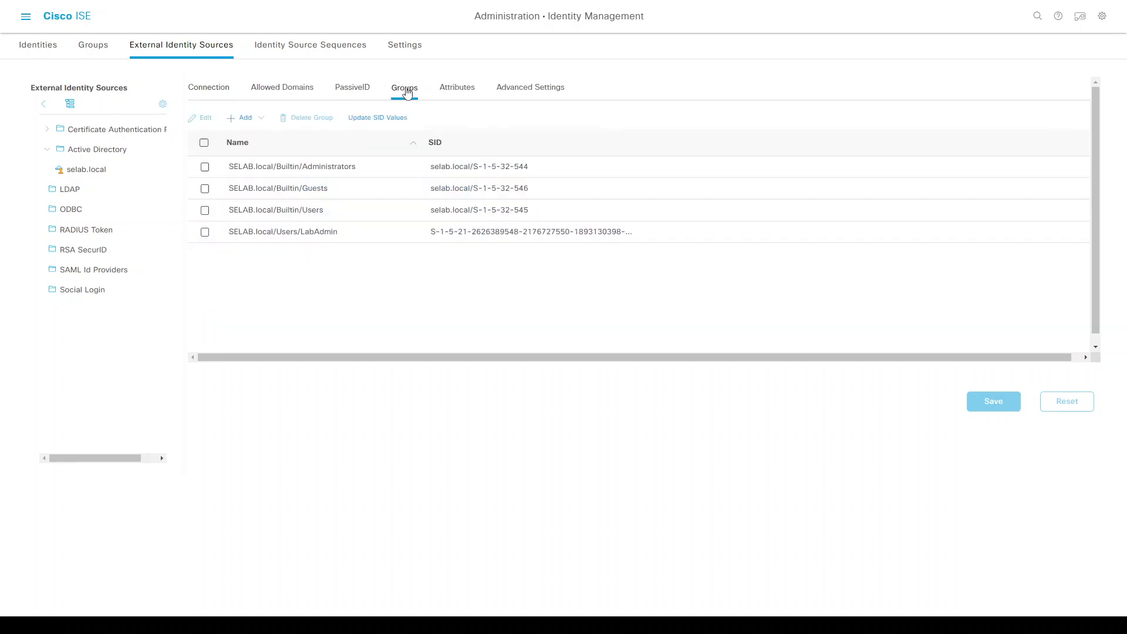
Retrieve directory groups, add SELAB.local/Users/Domain Computers, and save the join point.
click(253, 121)
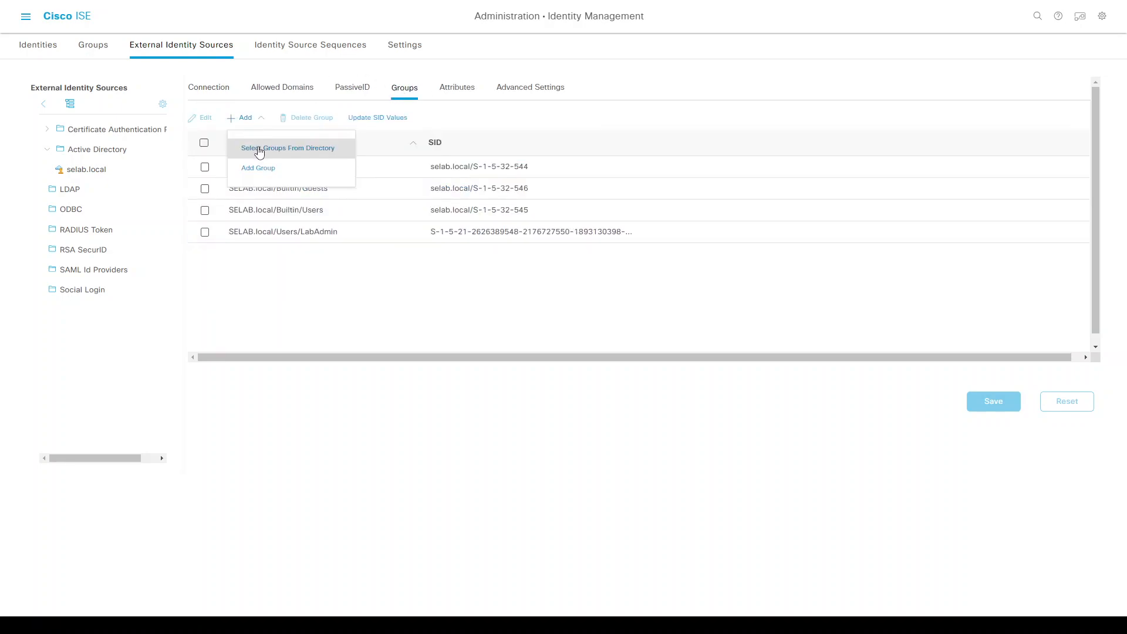
click(260, 151)
click(390, 211)
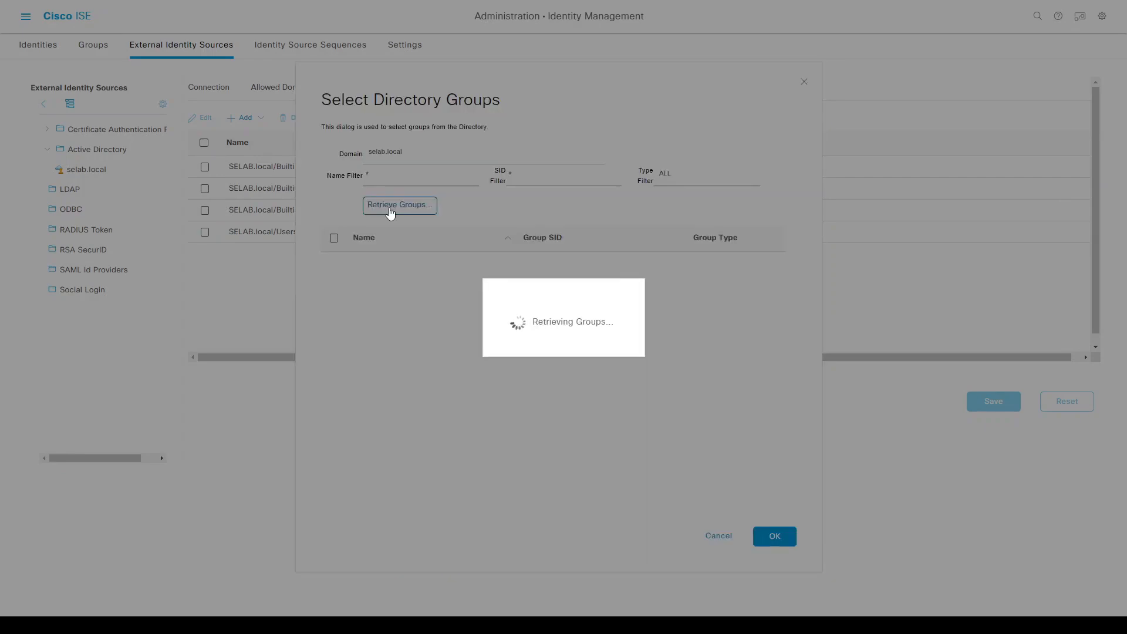
scroll(771, 323, down, 6)
scroll(770, 323, down, 5)
scroll(770, 369, down, 2)
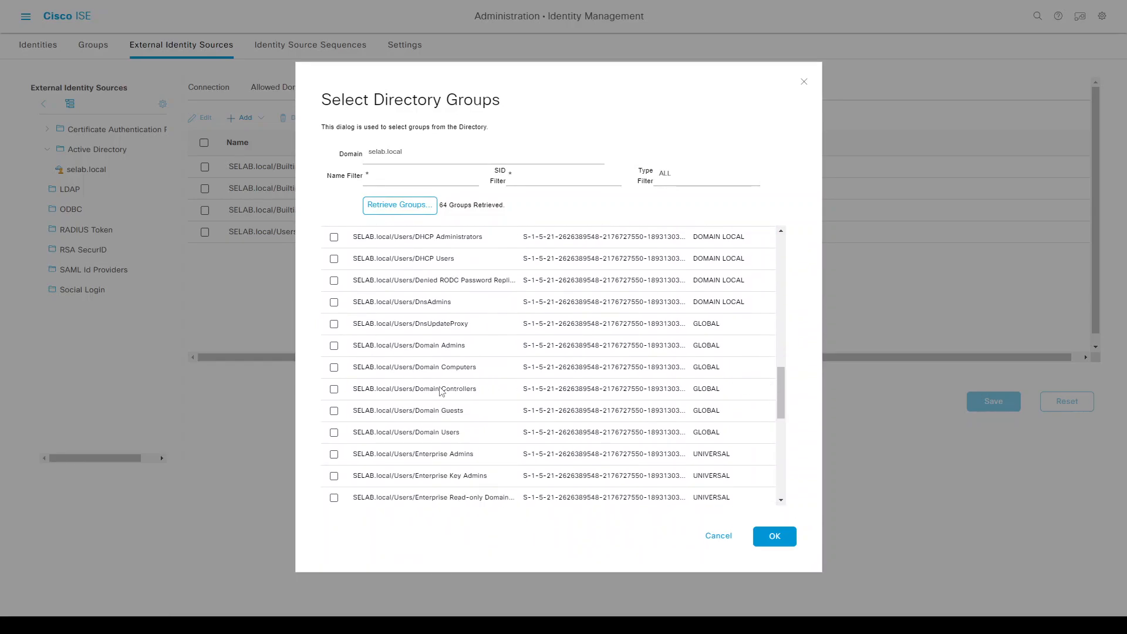
click(333, 368)
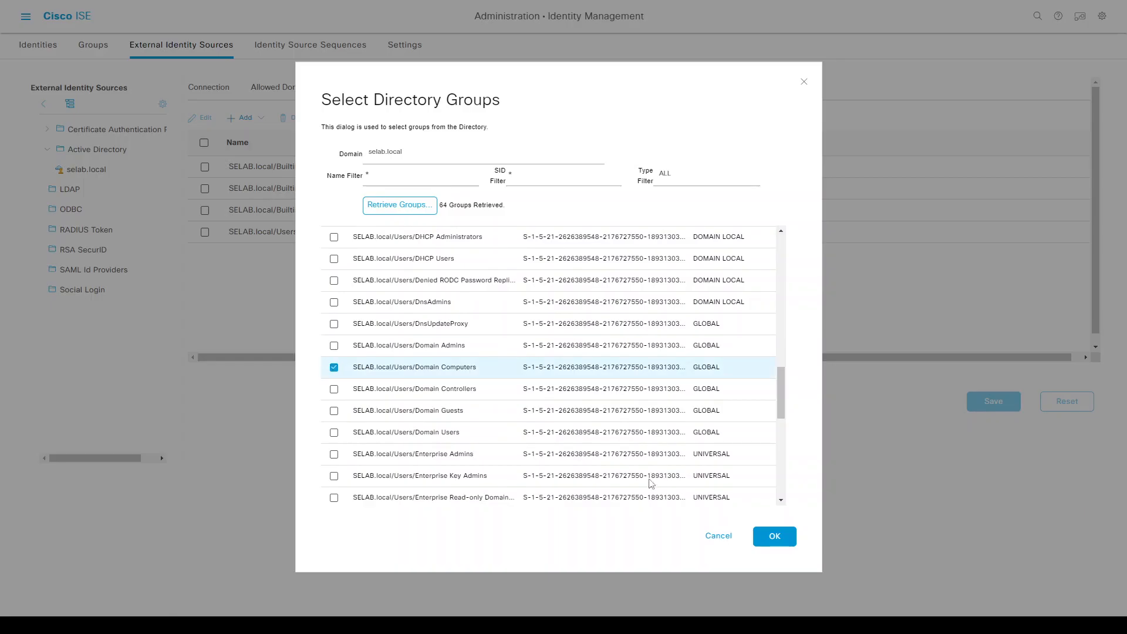
click(772, 537)
click(1003, 404)
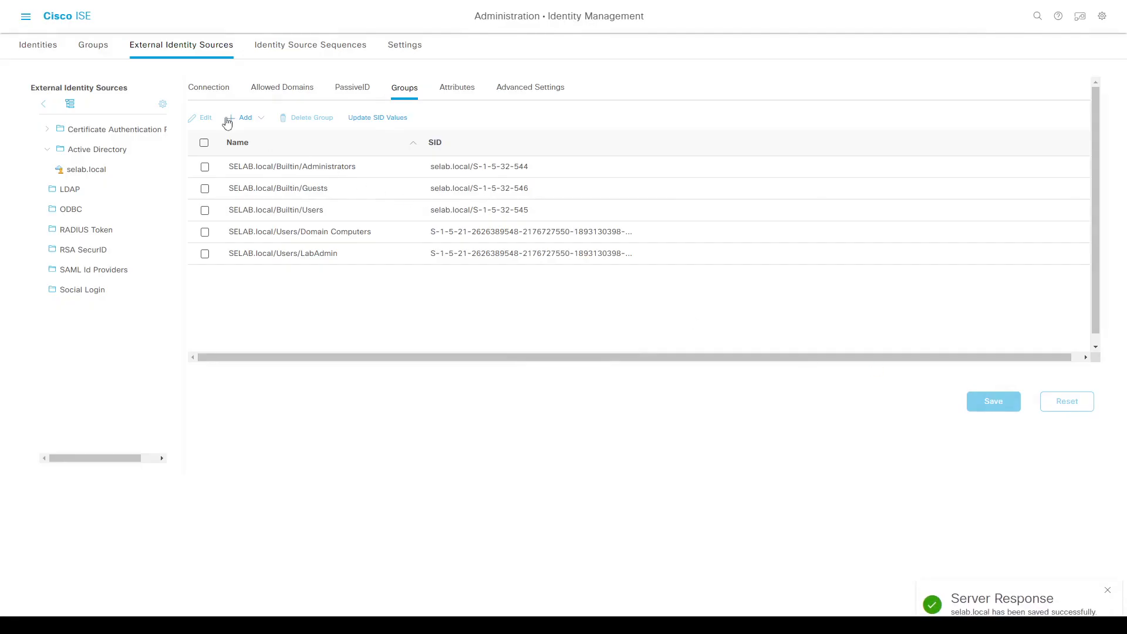
key(ctrl+slash)
Reopen the Domain Computer rule's condition and discard it, leaving the LabAdmin group unchanged.
click(430, 54)
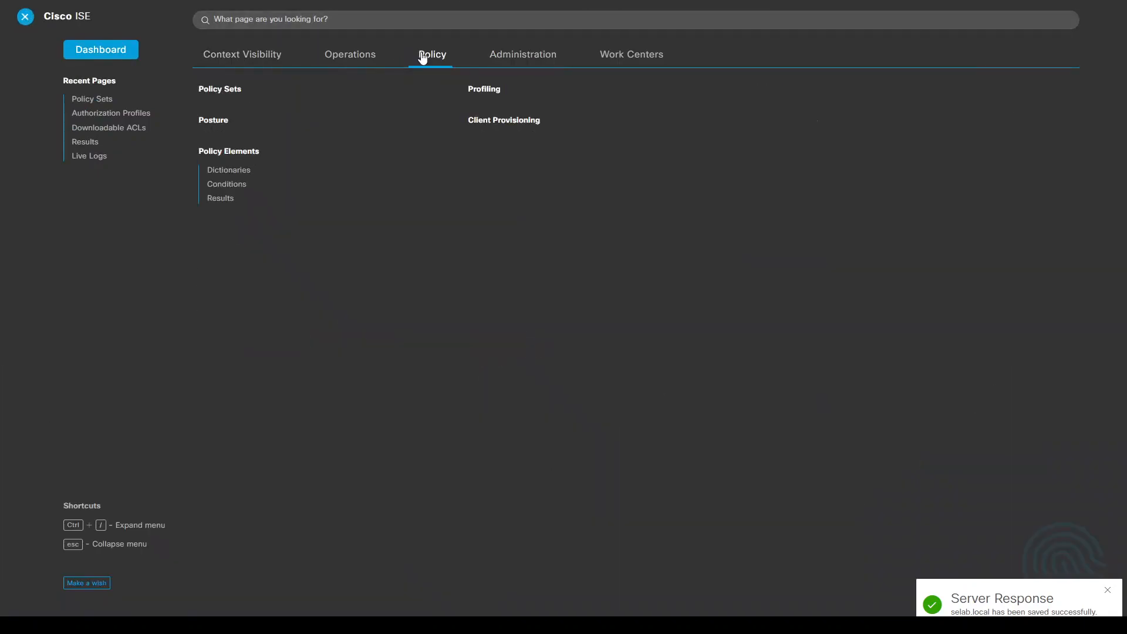
click(234, 89)
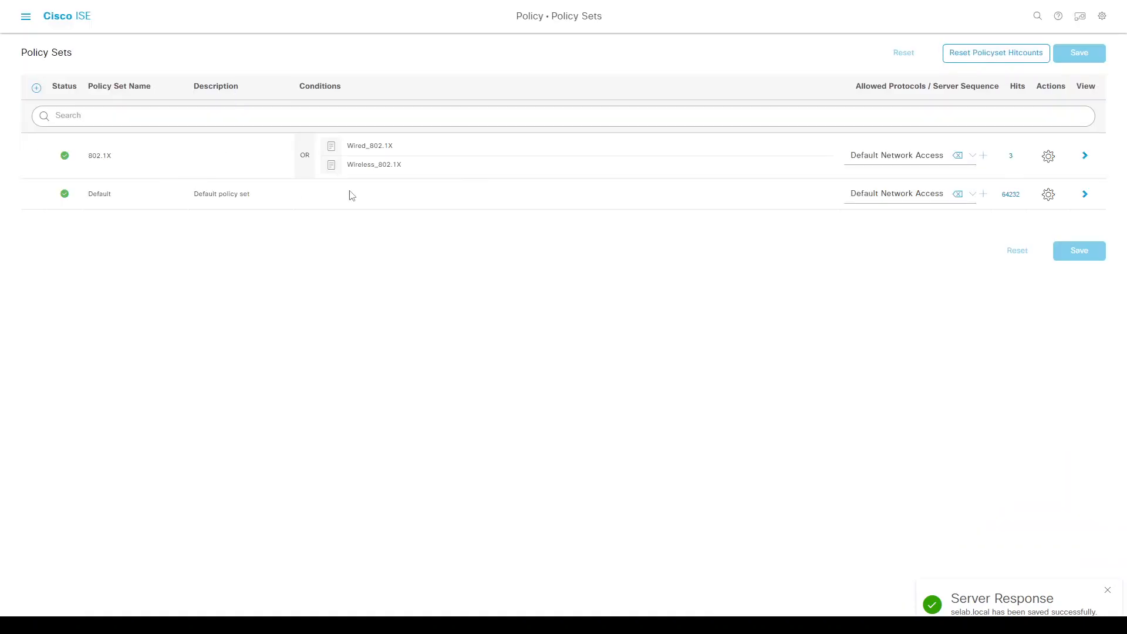
click(1085, 156)
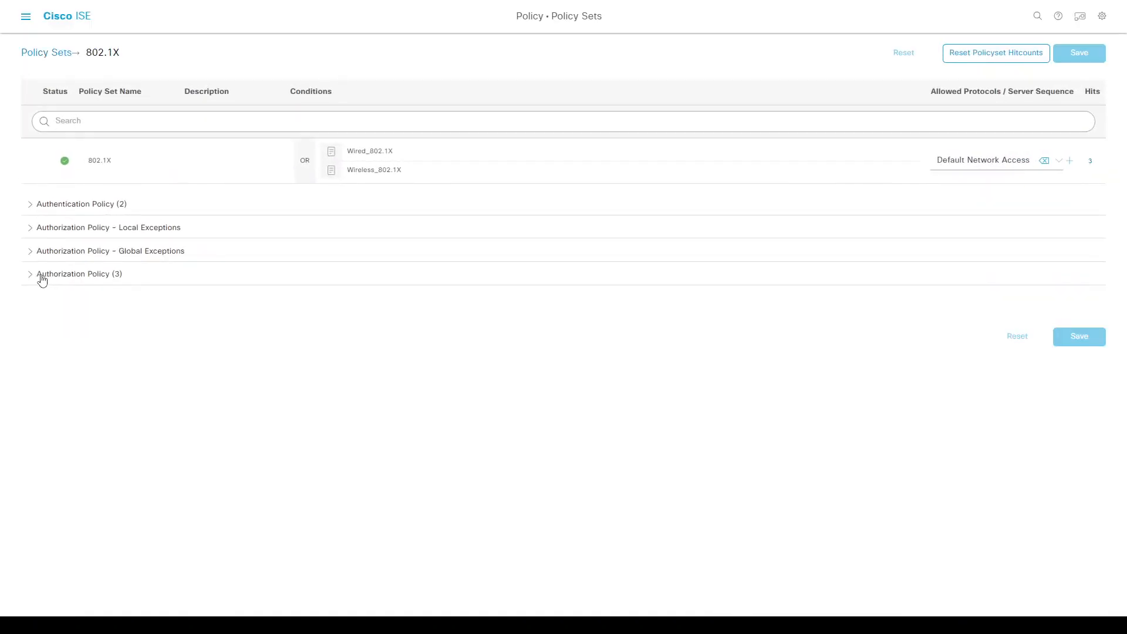
click(44, 277)
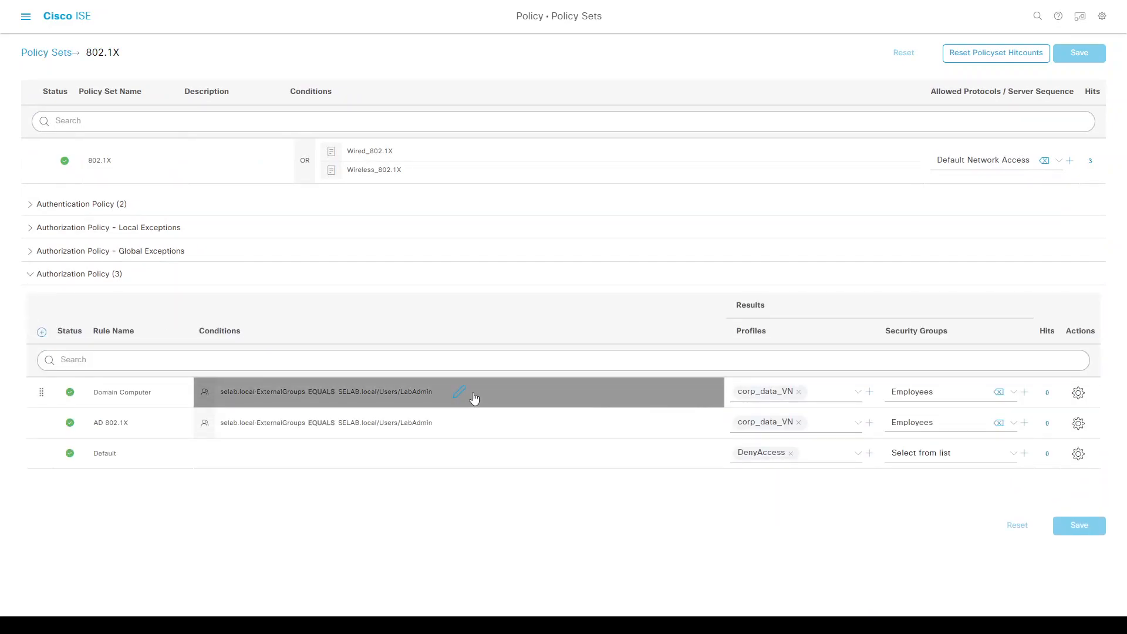
click(473, 397)
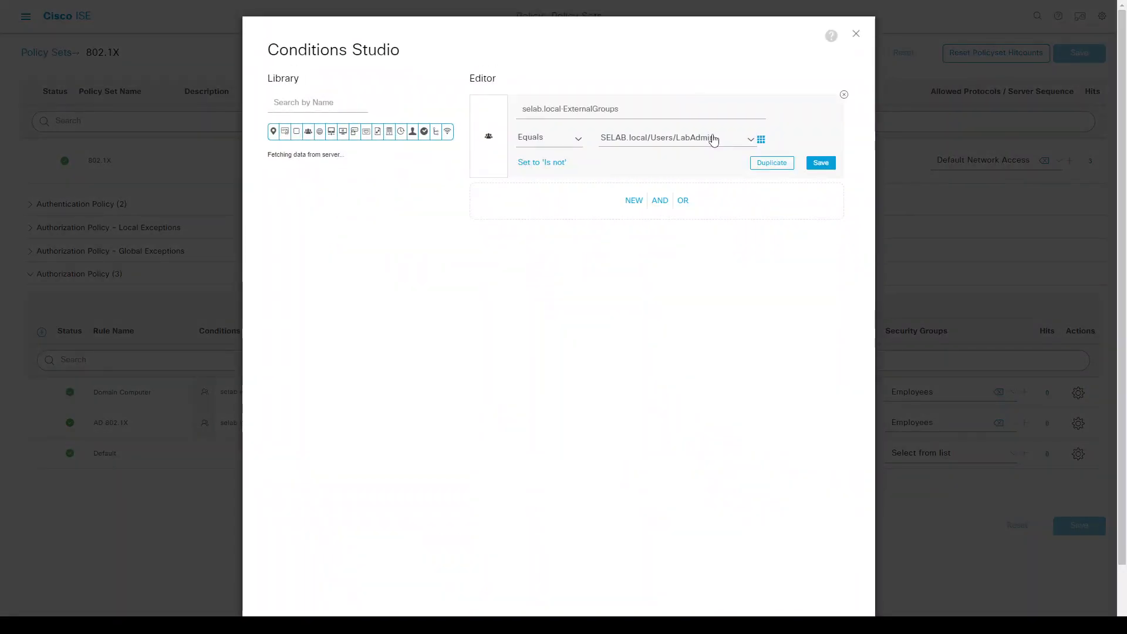
click(725, 138)
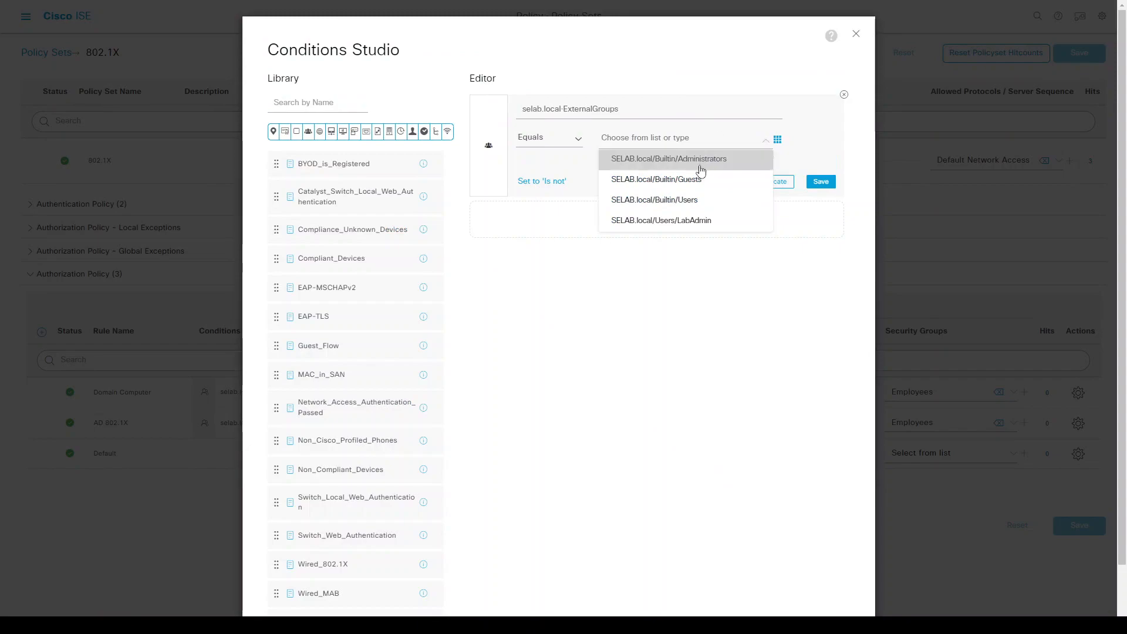
click(708, 262)
click(855, 36)
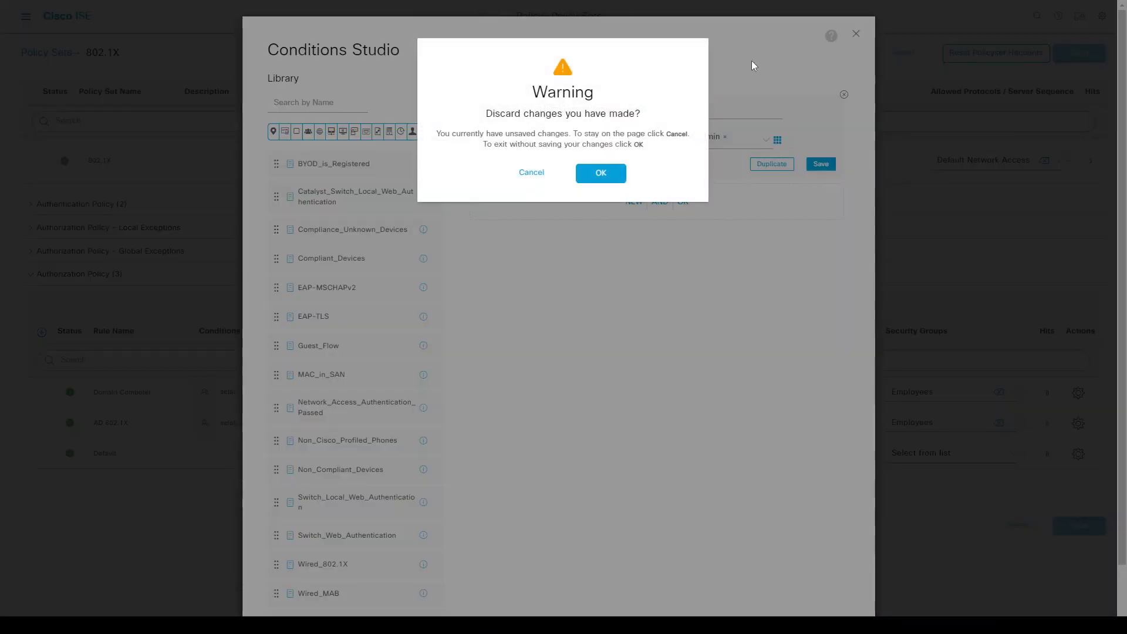
click(602, 171)
key(ctrl+slash)
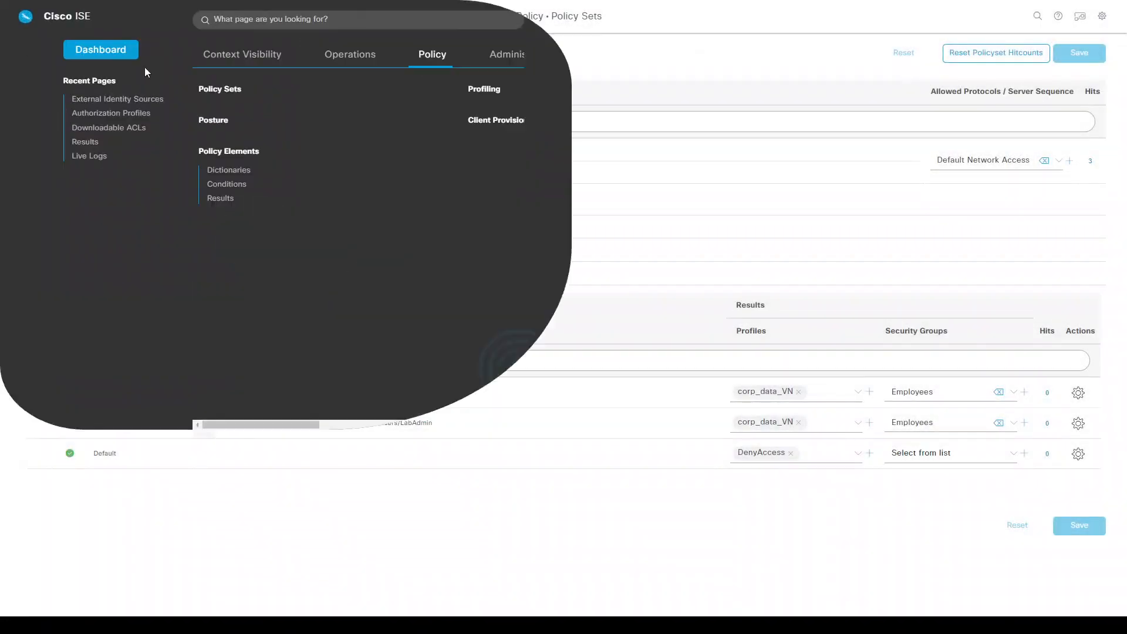
Confirm SELAB.local/Users/Domain Computers appears among the selab.local join point's five groups.
click(522, 56)
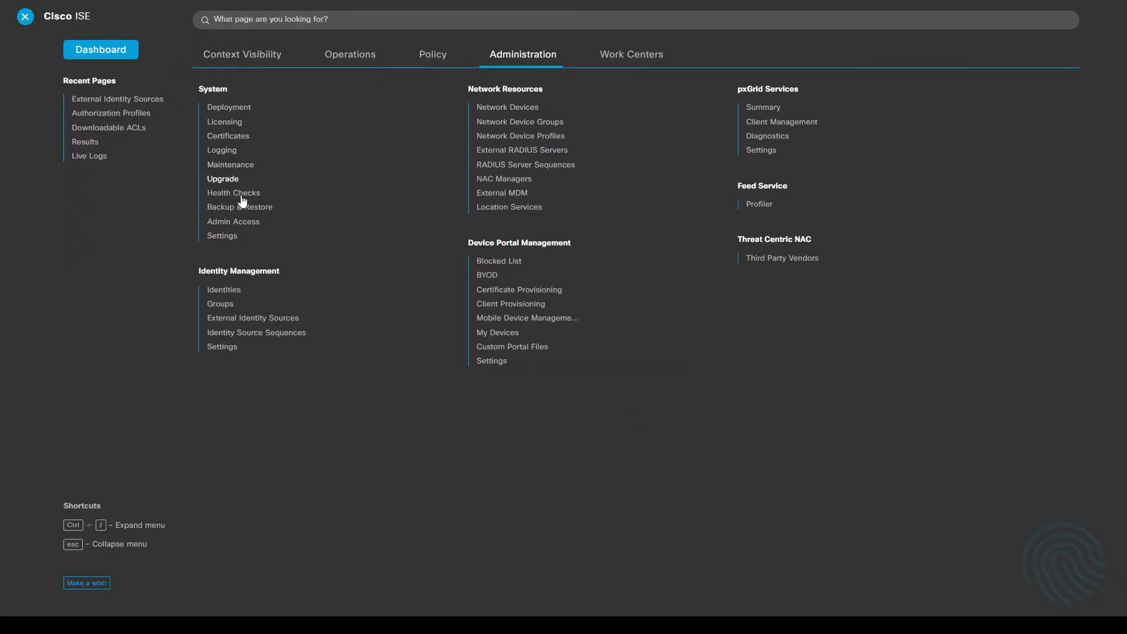
click(244, 319)
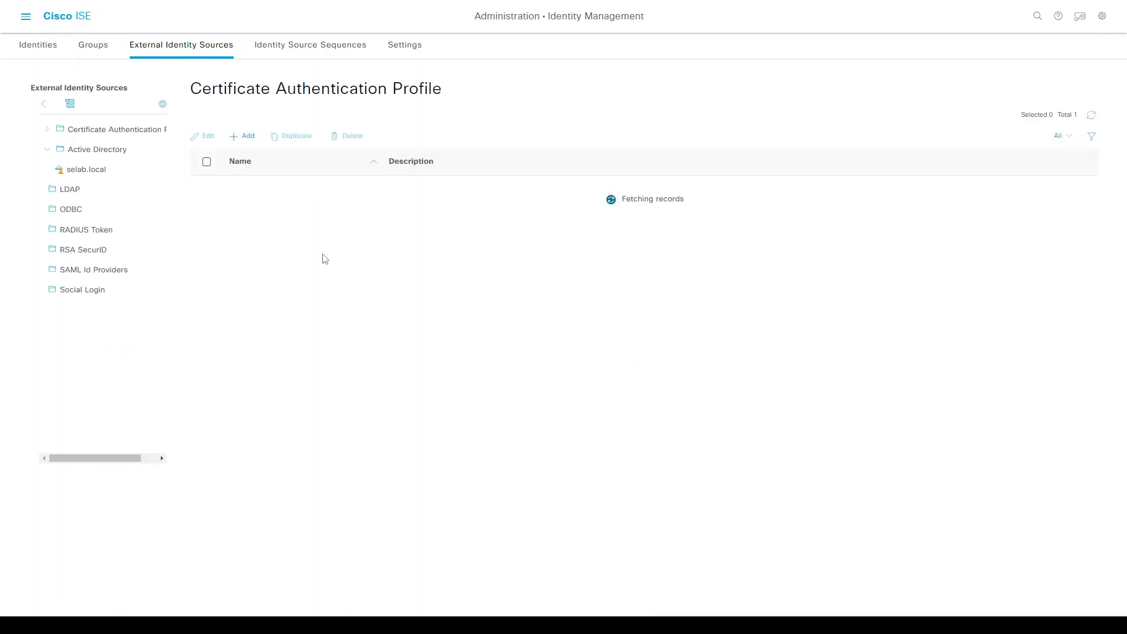
click(94, 169)
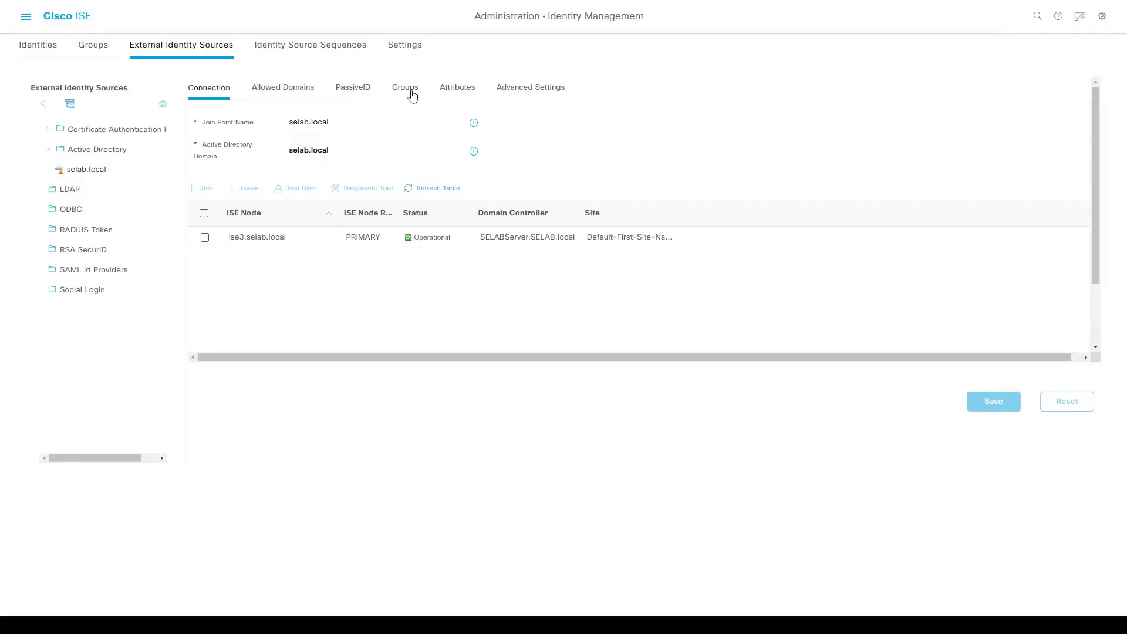
click(413, 95)
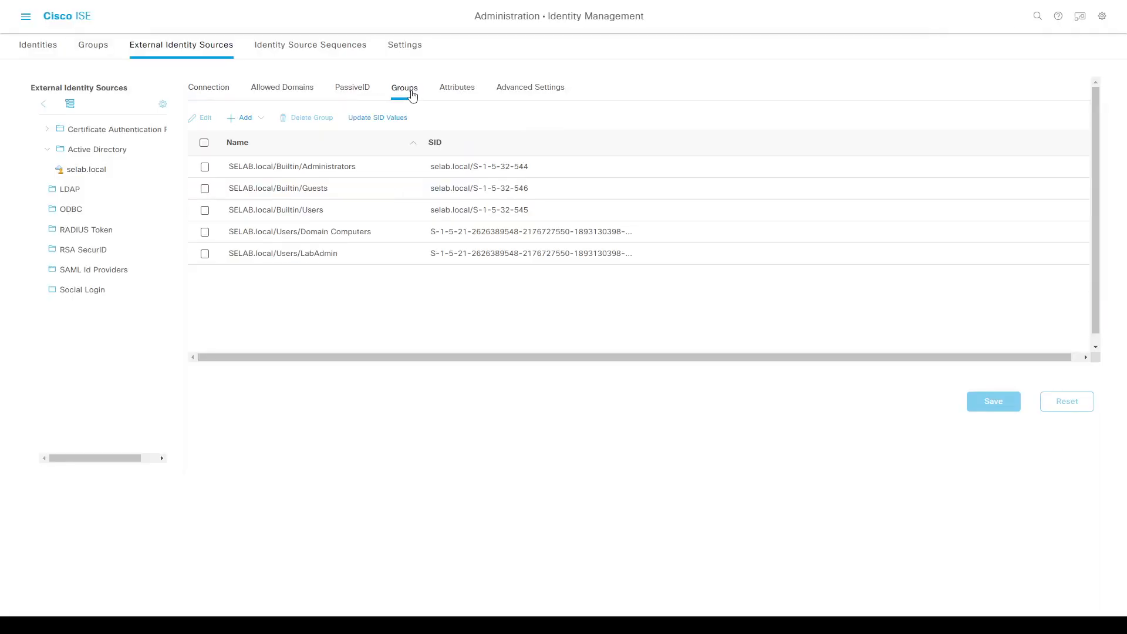
click(270, 232)
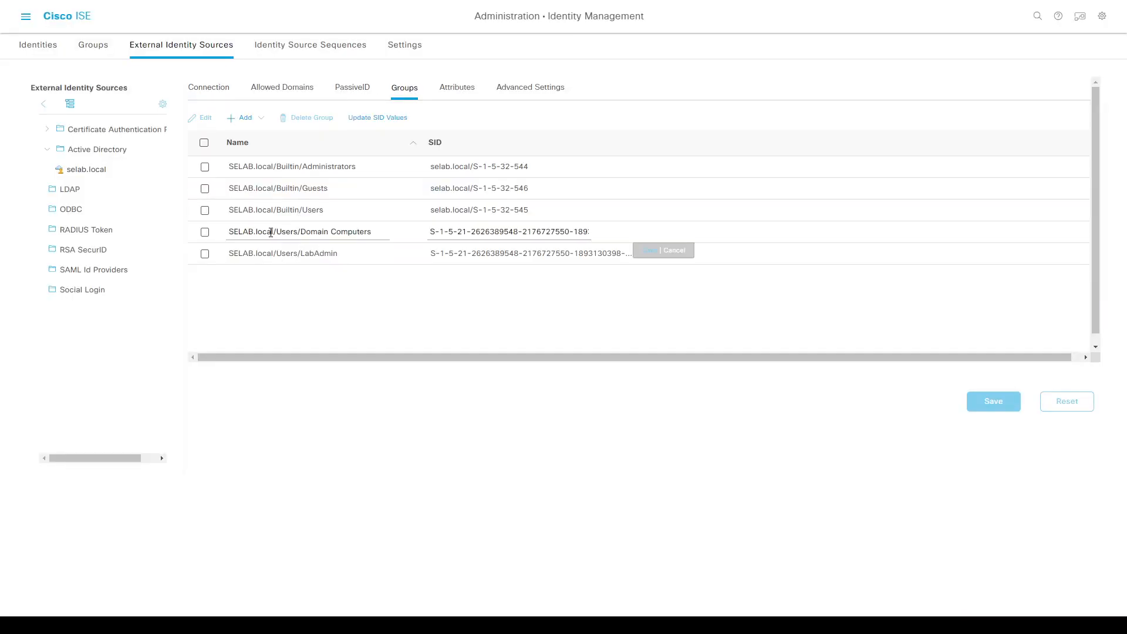
click(204, 235)
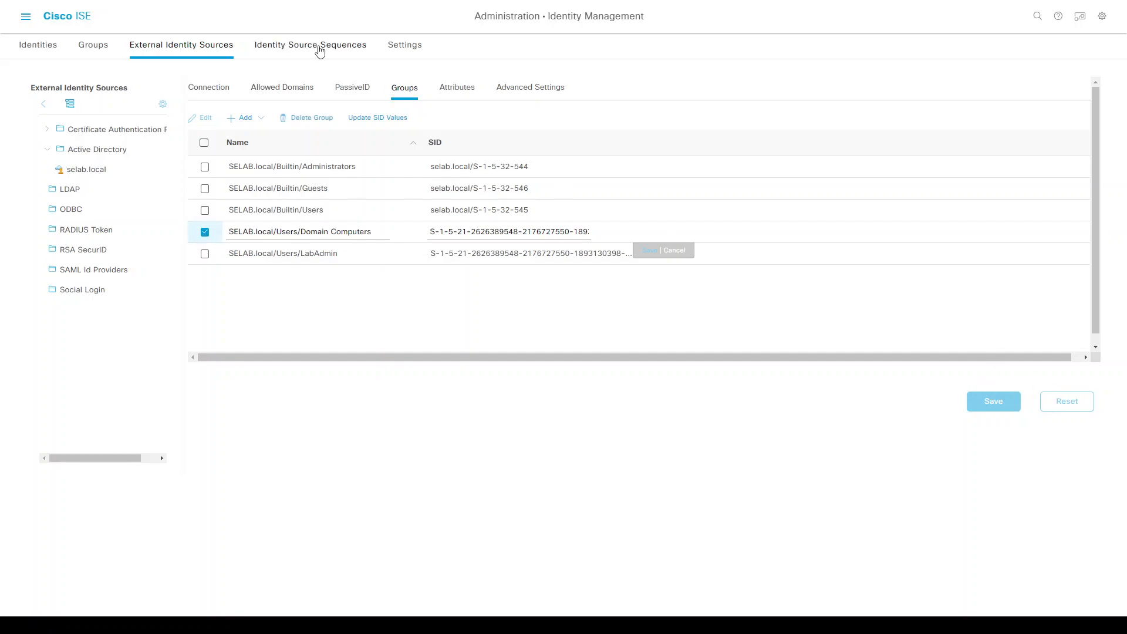
key(ctrl+slash)
click(434, 54)
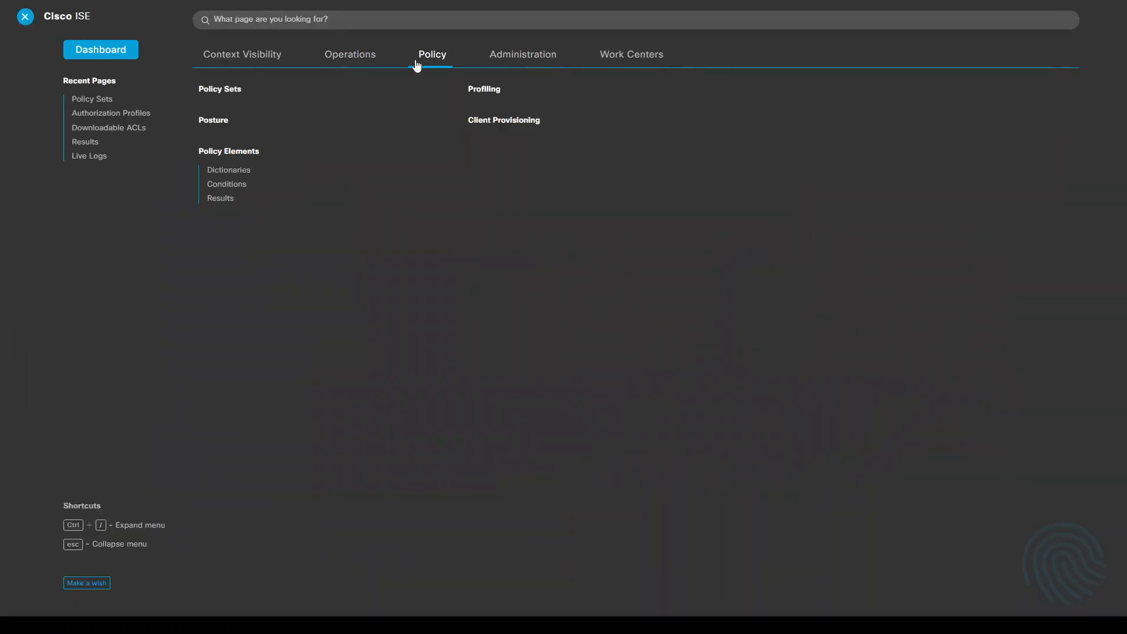
Change the Domain Computer rule's condition from LabAdmin to SELAB.local/Users/Domain Computers.
click(227, 96)
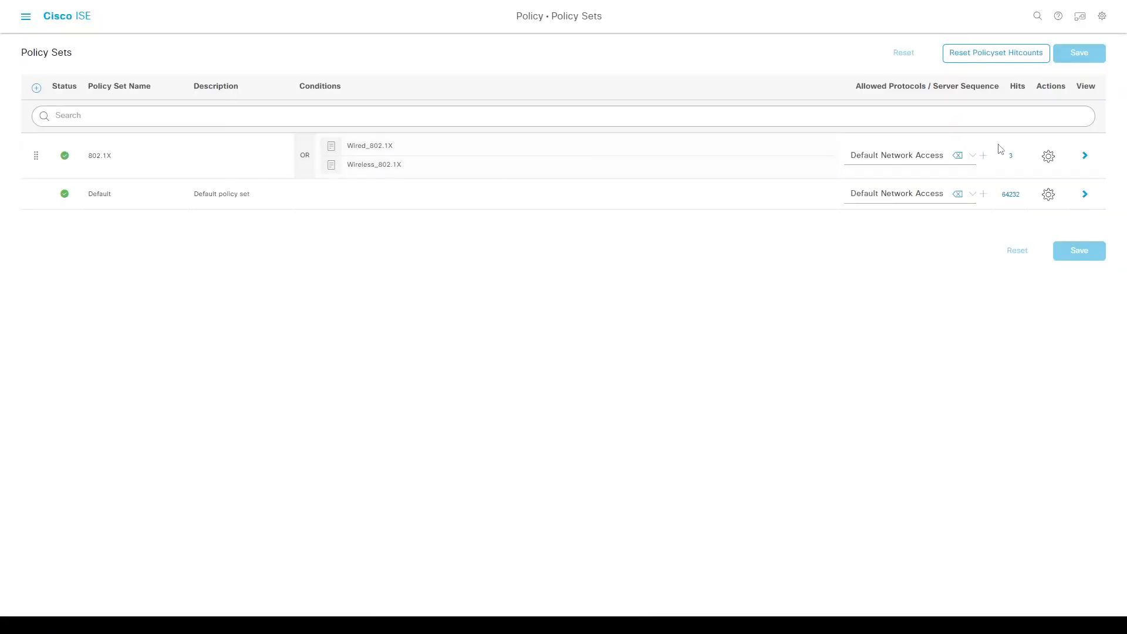
click(1085, 156)
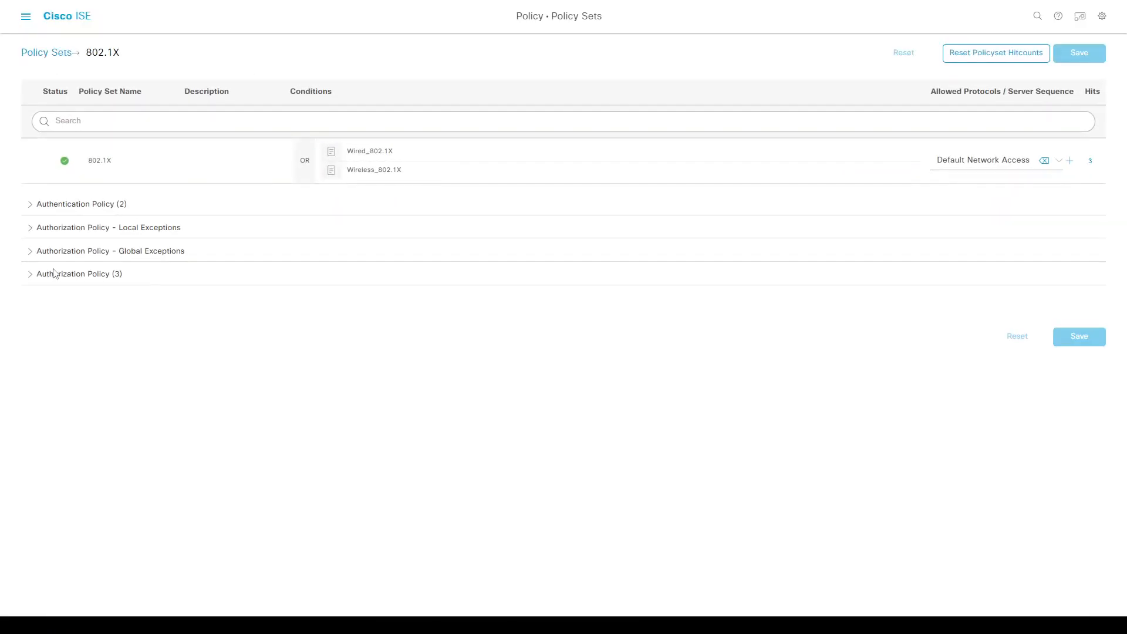
click(31, 275)
click(393, 388)
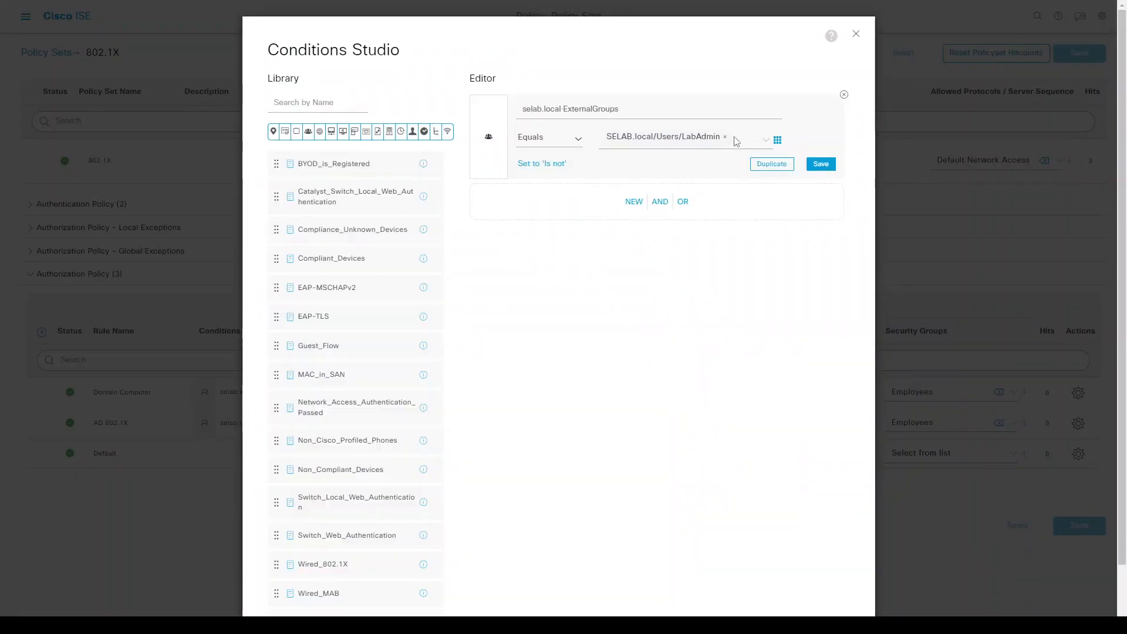
click(725, 140)
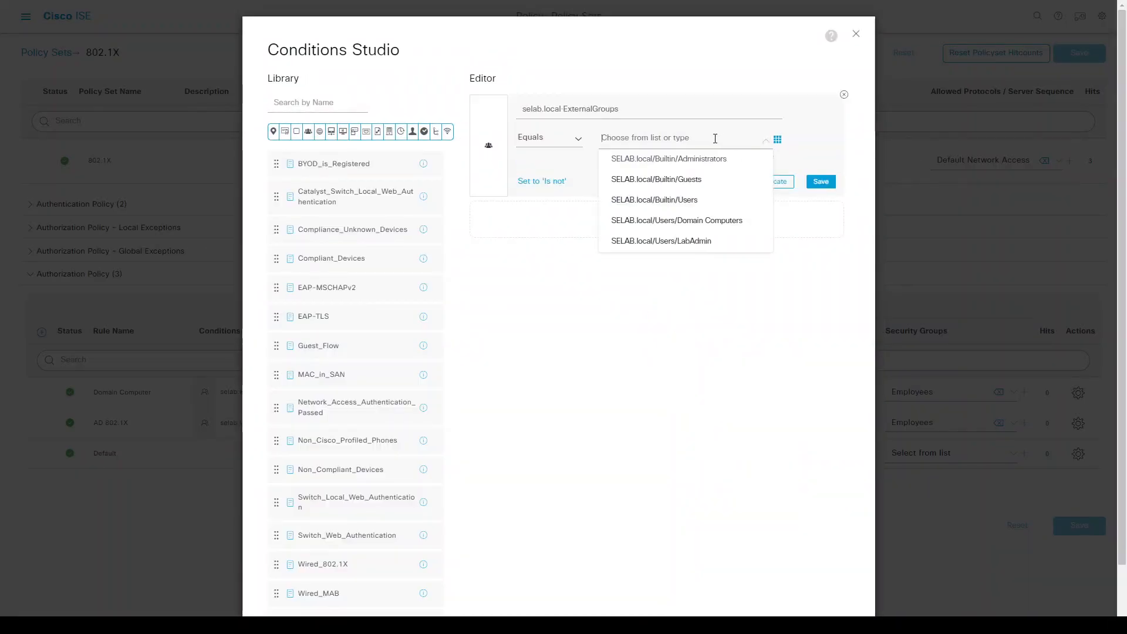
click(713, 219)
scroll(779, 402, down, 3)
click(814, 582)
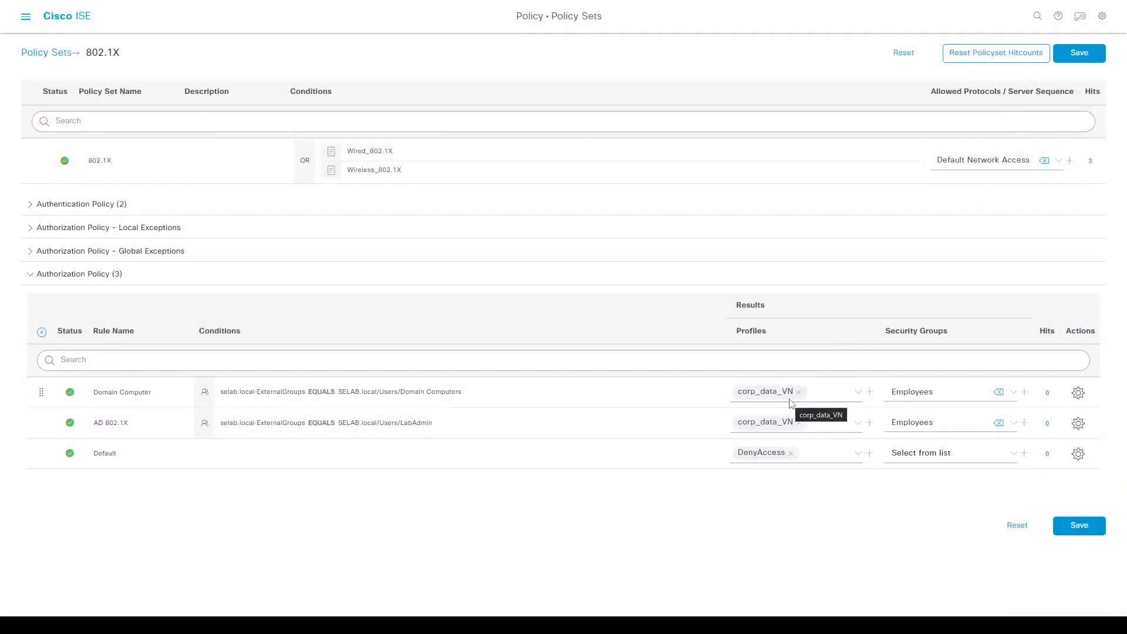
Give the rule the Domain_Computers profile and TrustSec_Devices security group, then save.
click(799, 392)
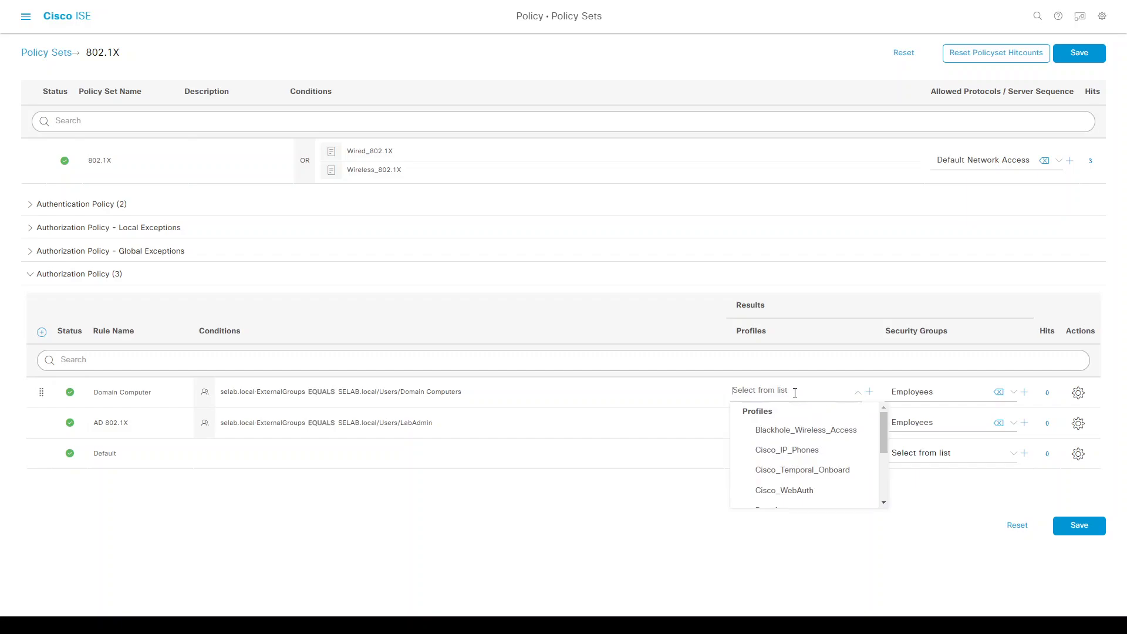
text(Dom)
click(800, 427)
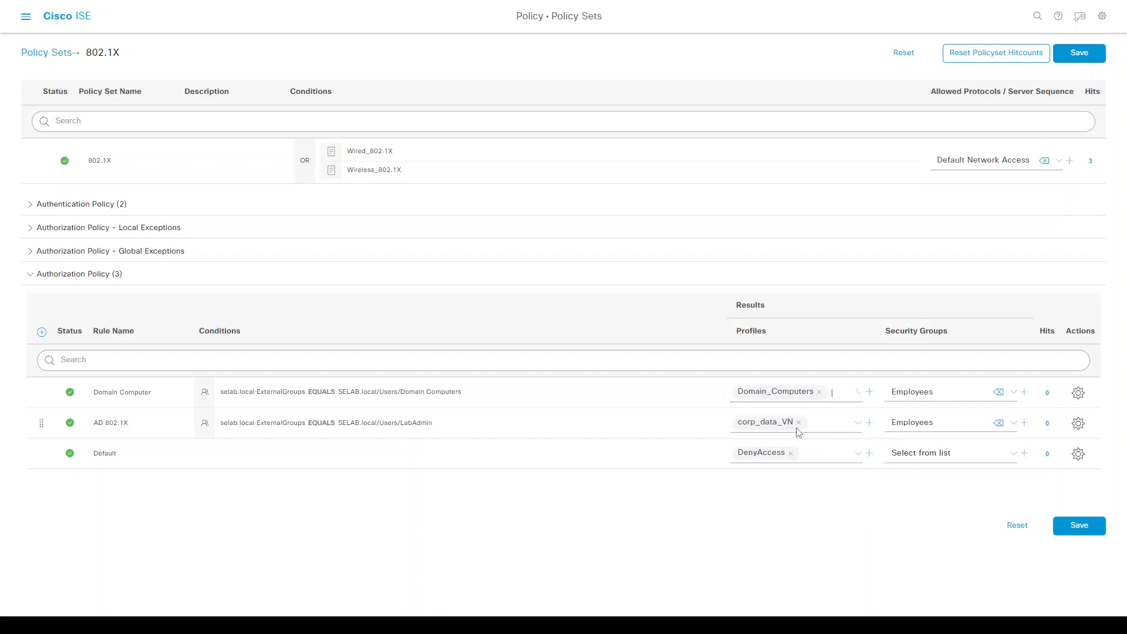
click(907, 398)
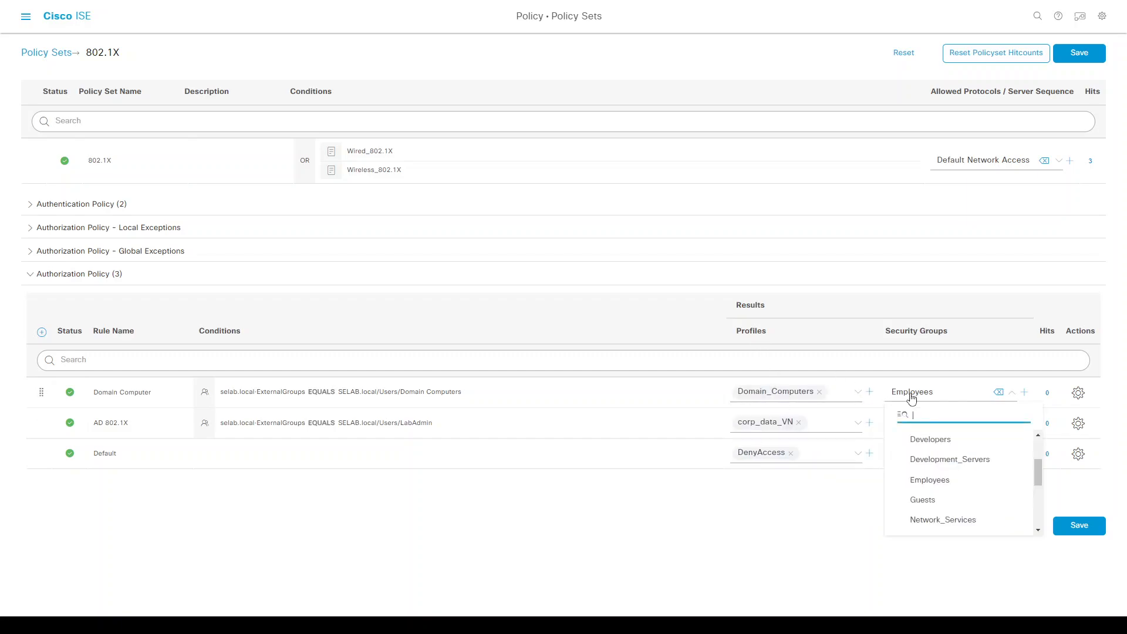
drag(1039, 469, 1041, 518)
click(971, 506)
click(1087, 530)
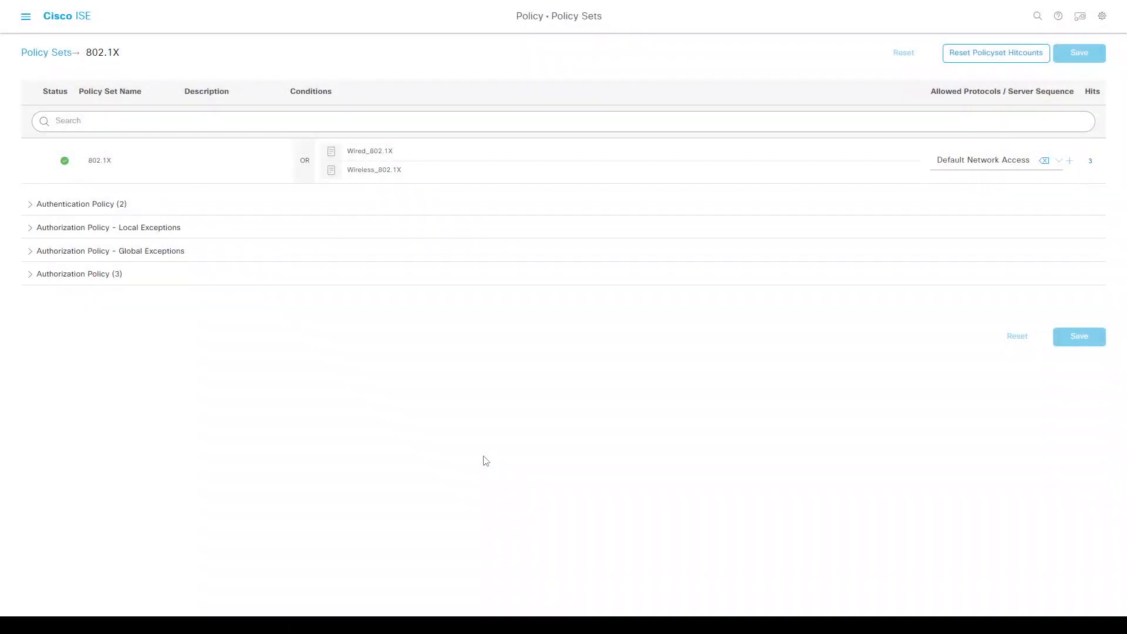
key(alt+Tab)
click(152, 101)
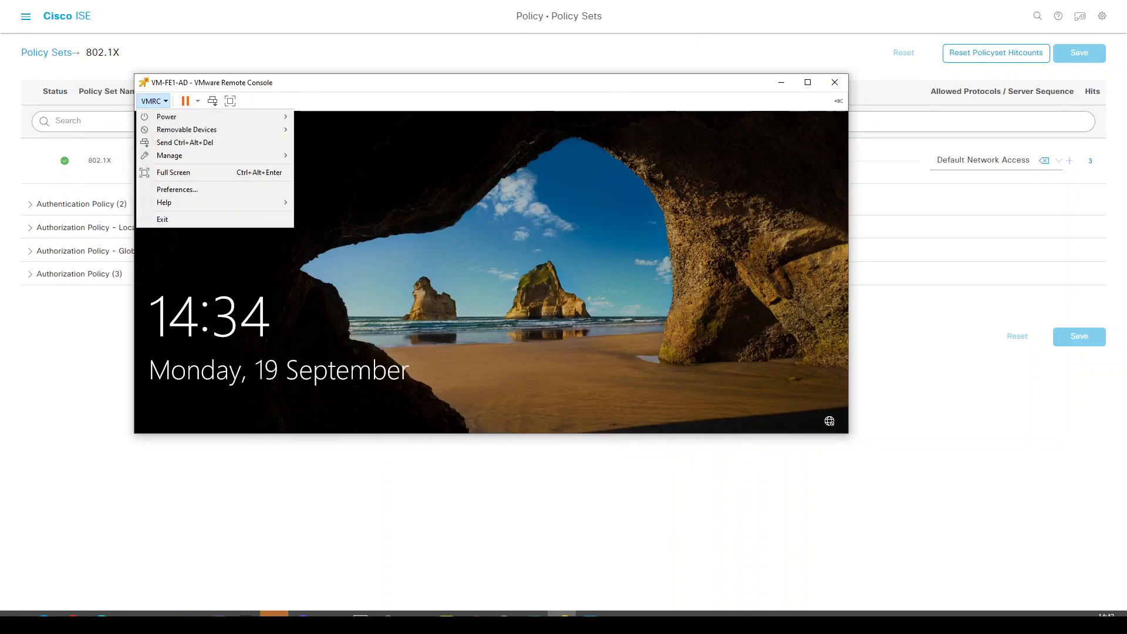
Restart VM-FE1-AD so it re-authenticates, and check the Domain Computer rule's hit count.
click(185, 142)
key(alt+Tab)
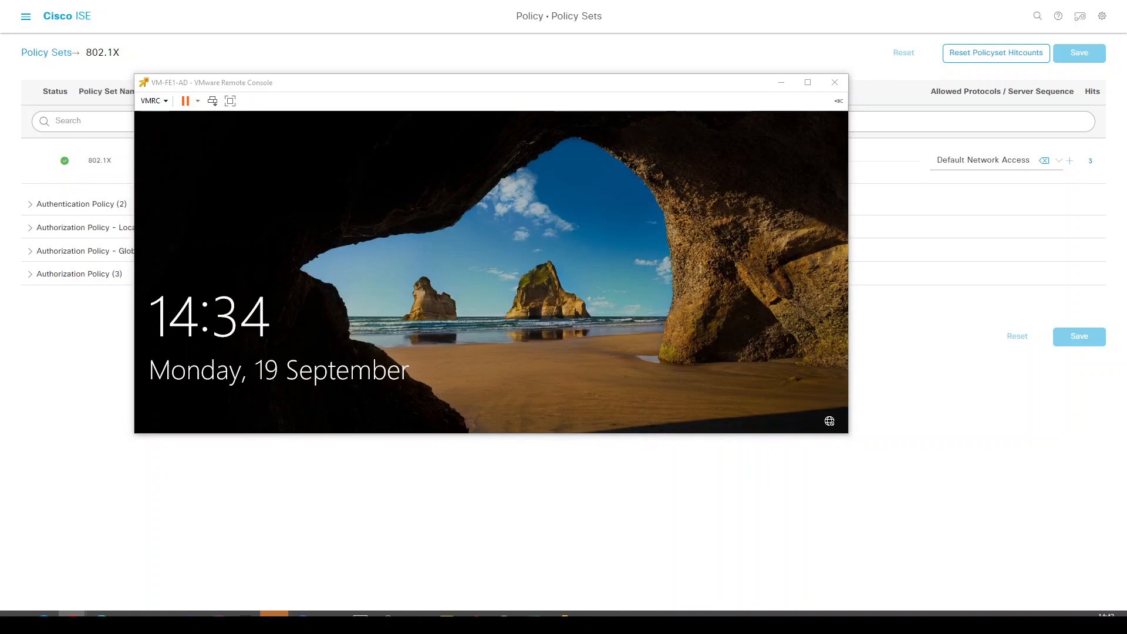
click(330, 330)
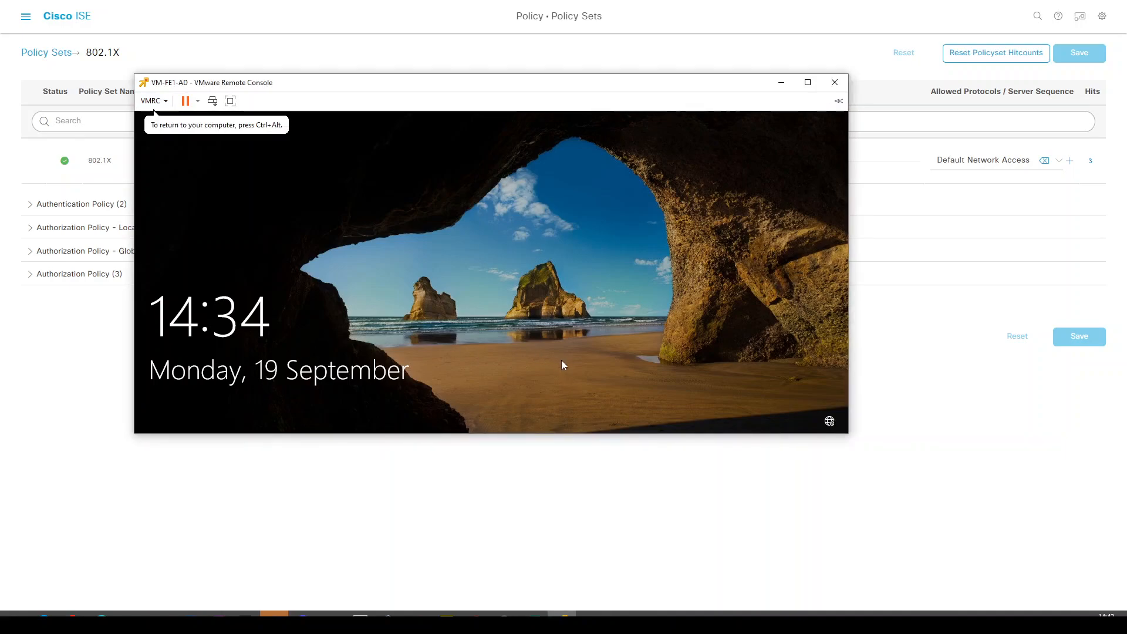
click(574, 367)
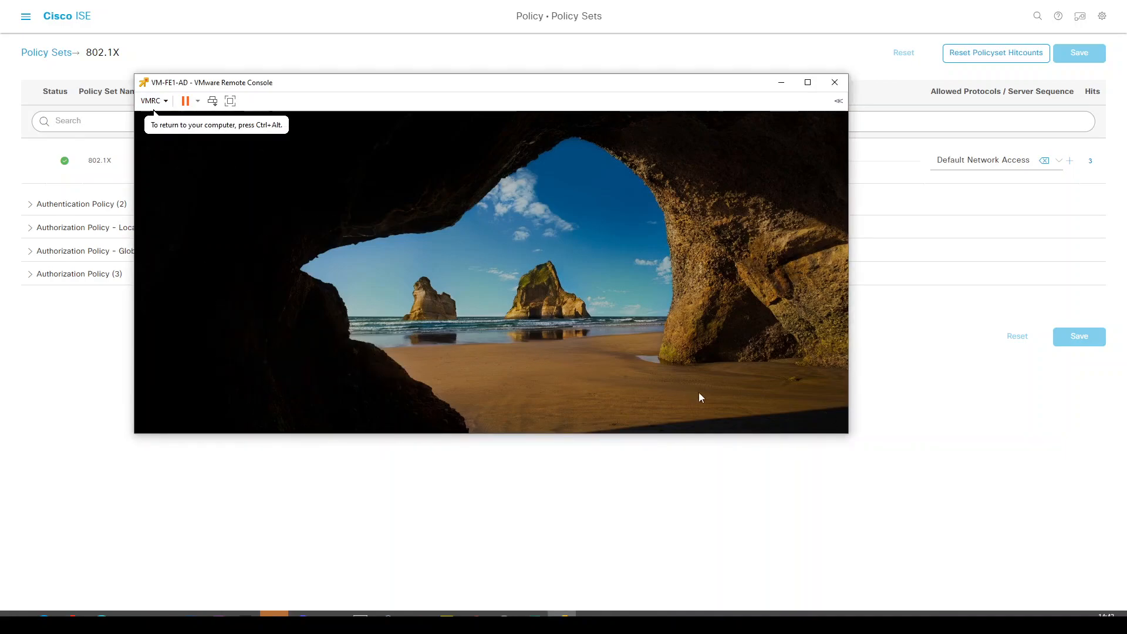
click(820, 402)
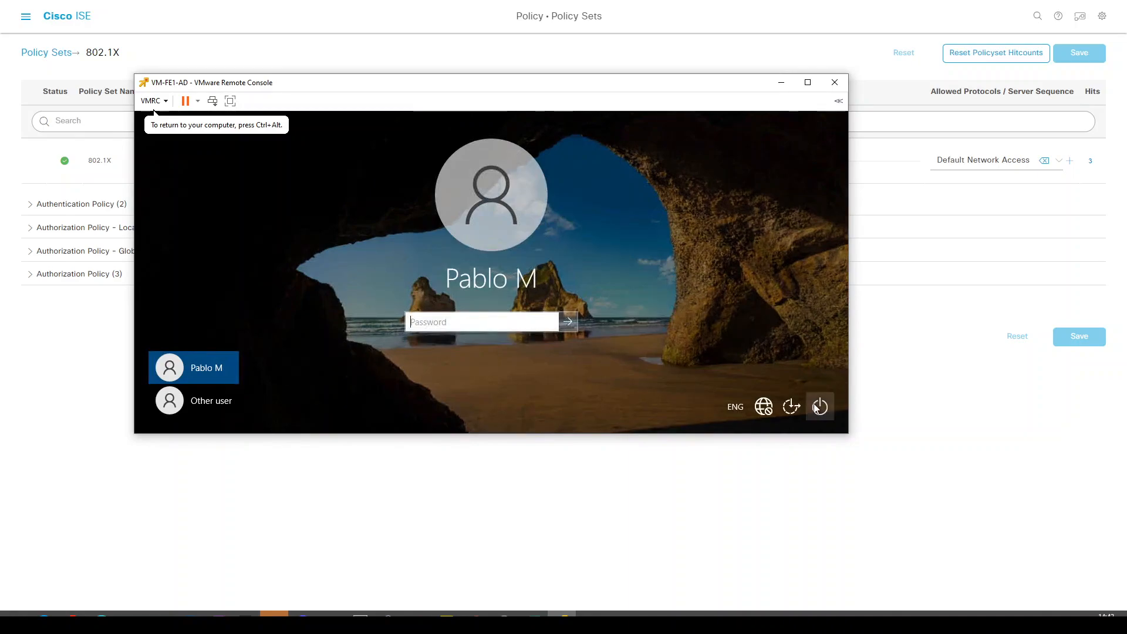
click(807, 375)
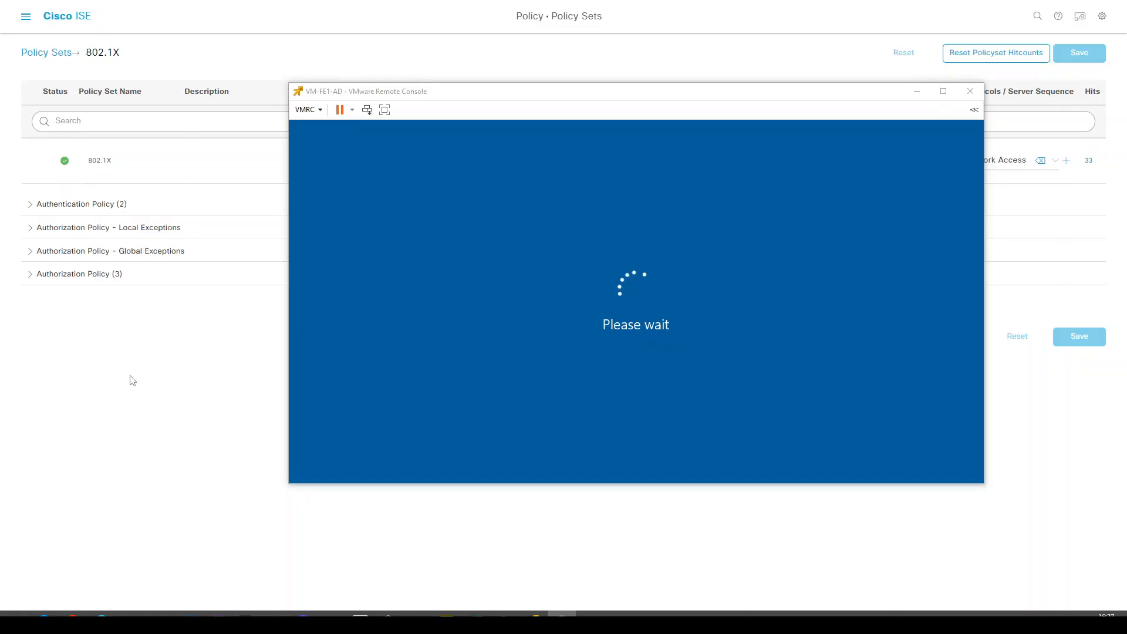
click(30, 279)
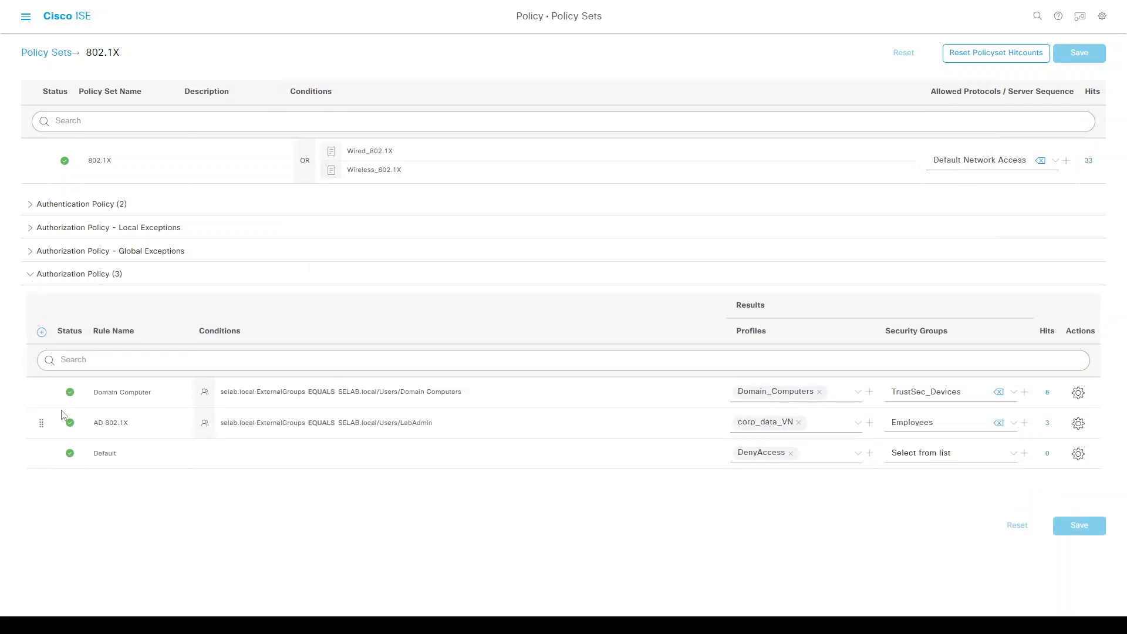
key(alt+Tab)
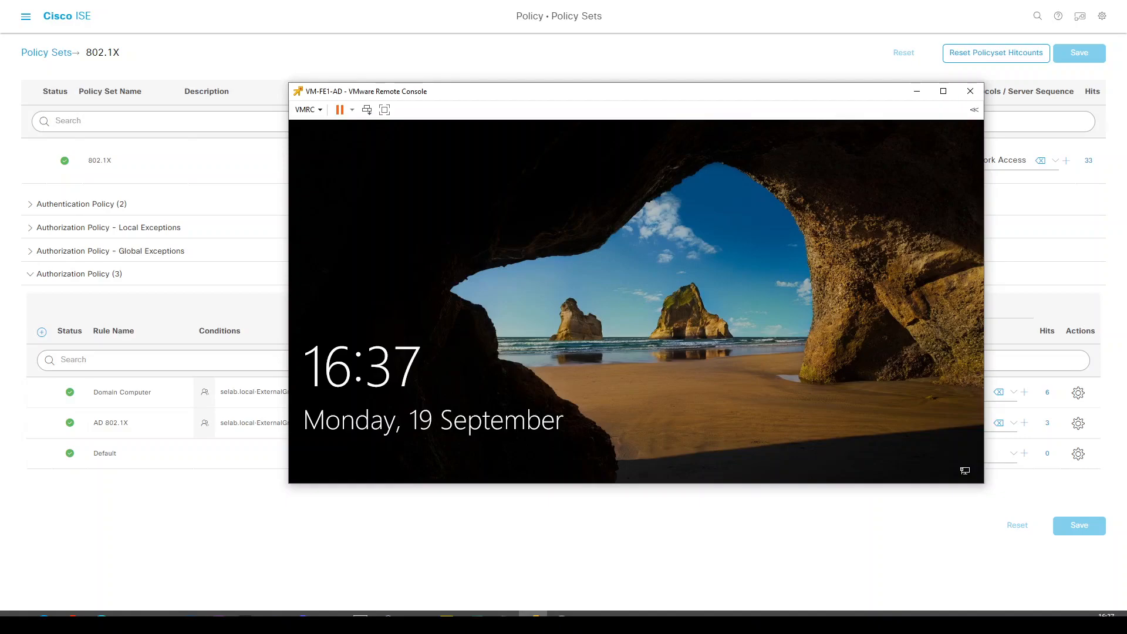
Verify gi1/0/33's session shows VLAN 1021, domain_computers ACL and SGT 2, named TrustSec_Devices.
key(alt+Tab)
key(Return)
key(Return)
key(Return)
key(Return)
key(Return)
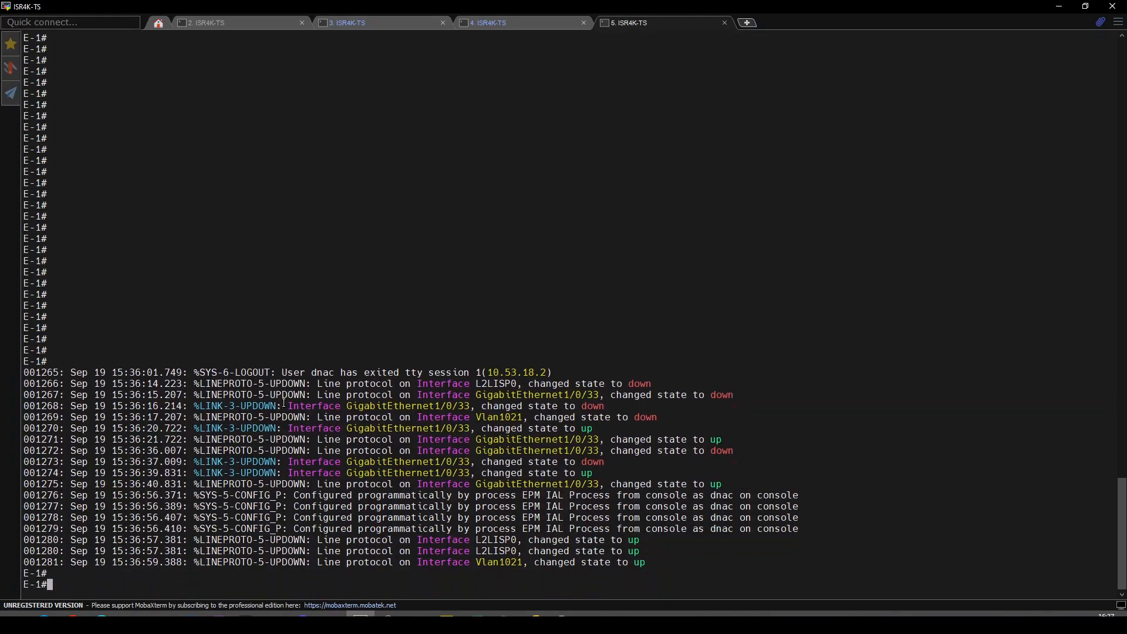
key(Up)
key(Up)
key(Up)
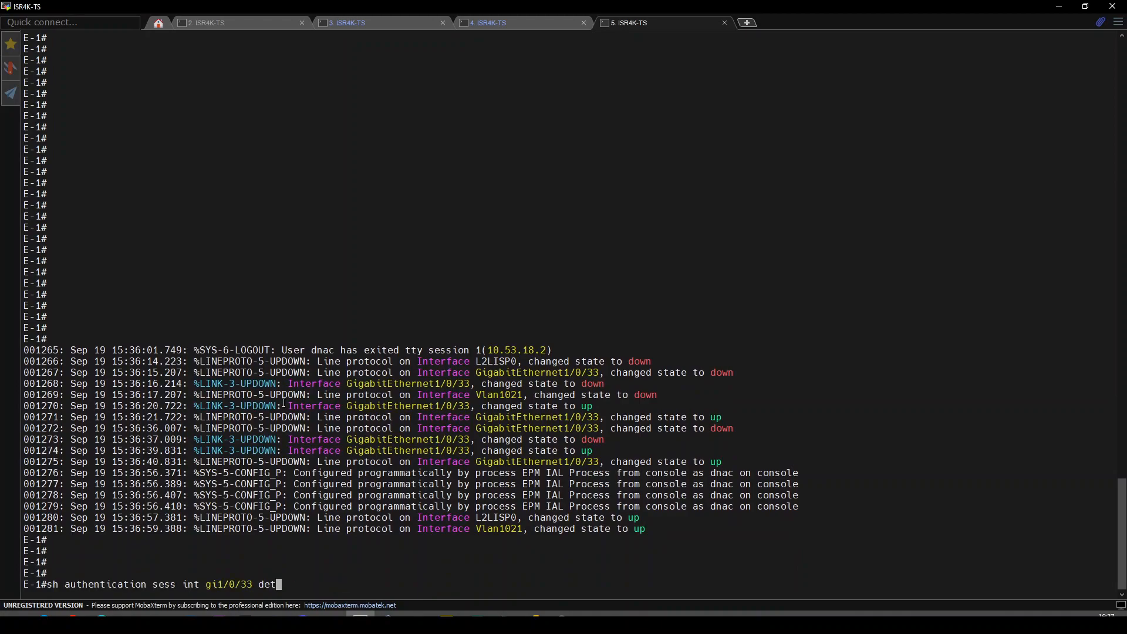
key(Return)
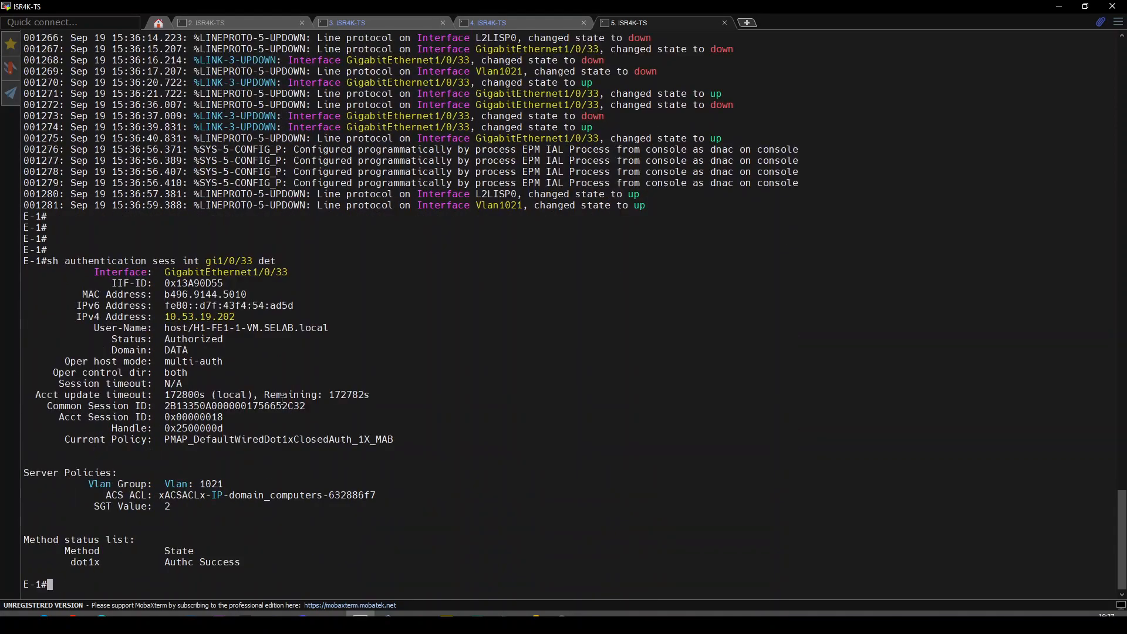
double_click(227, 261)
double_click(207, 484)
double_click(189, 497)
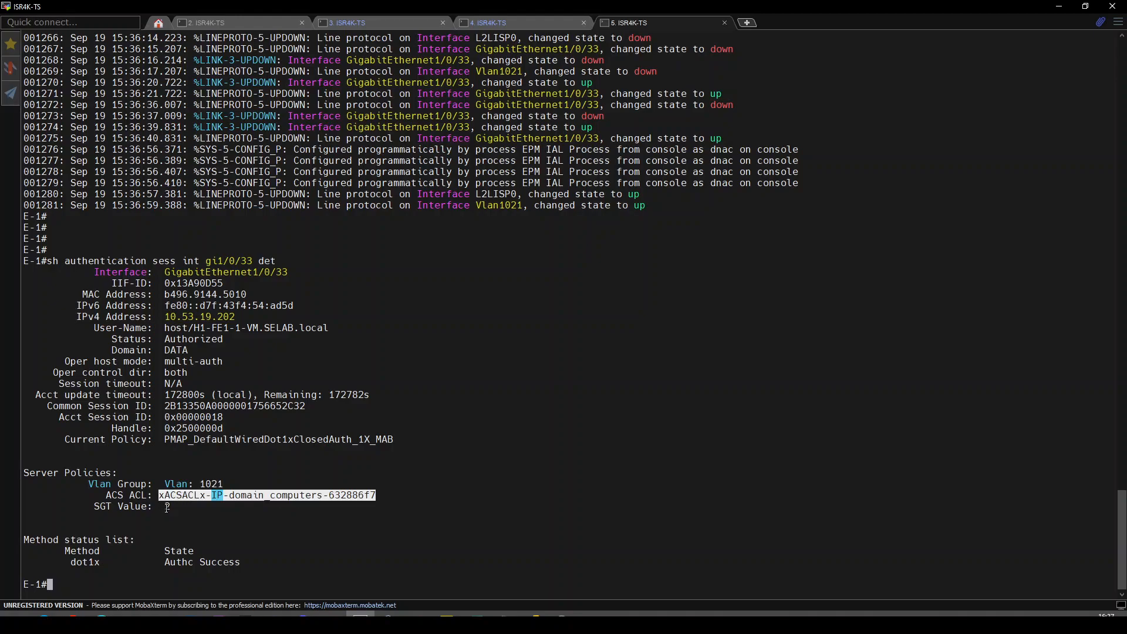
double_click(167, 507)
key(Up)
key(Up)
key(Up)
key(Return)
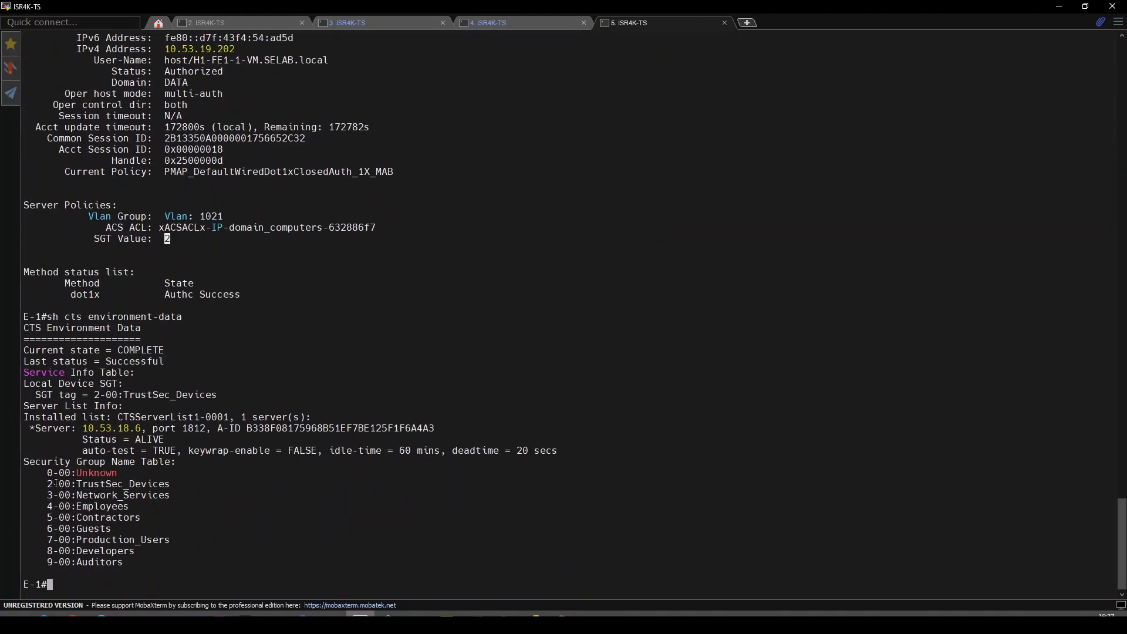
double_click(98, 485)
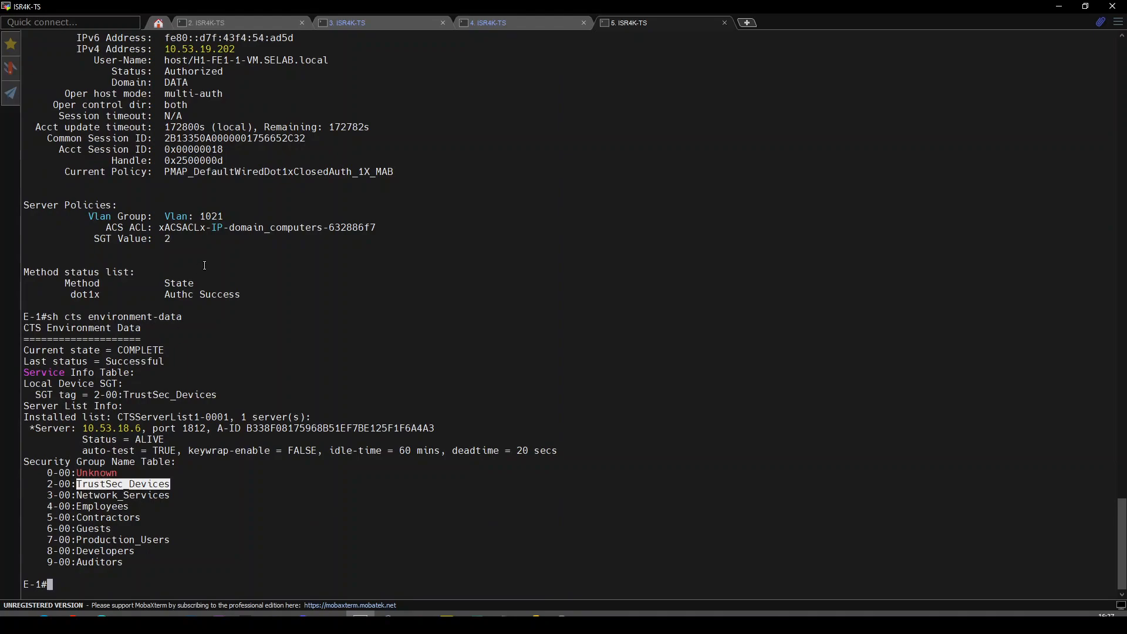
Display the downloaded domain_computers ACL with 'sh access-lists' to see its four entries.
double_click(194, 227)
key(ctrl+c)
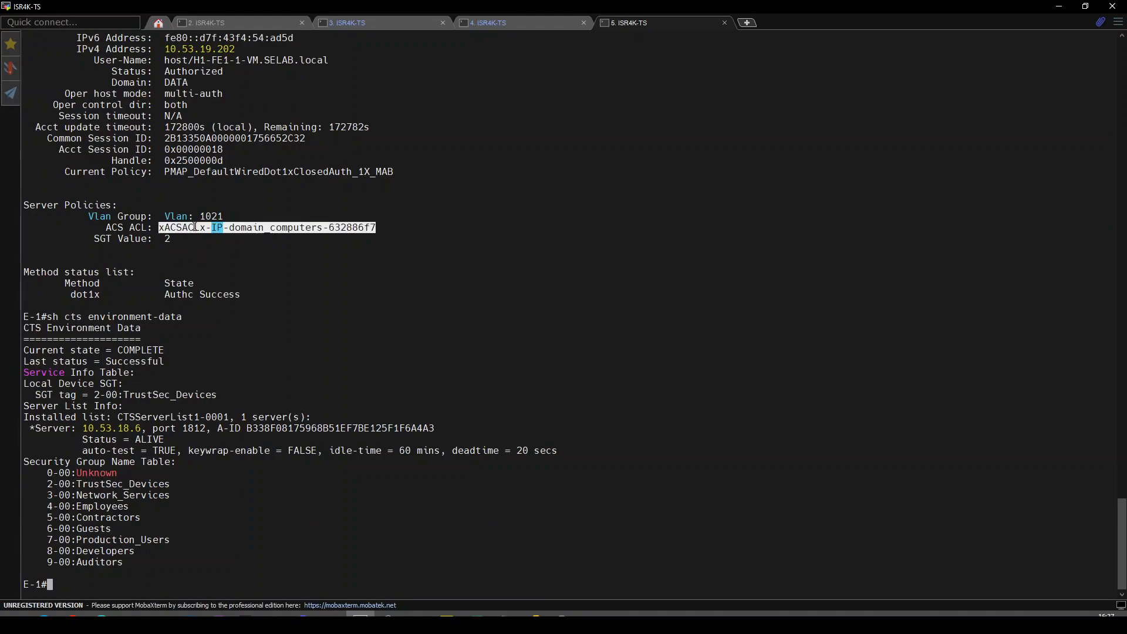
key(Up)
text(sh access)
key(Tab)
text(-li)
key(Tab)
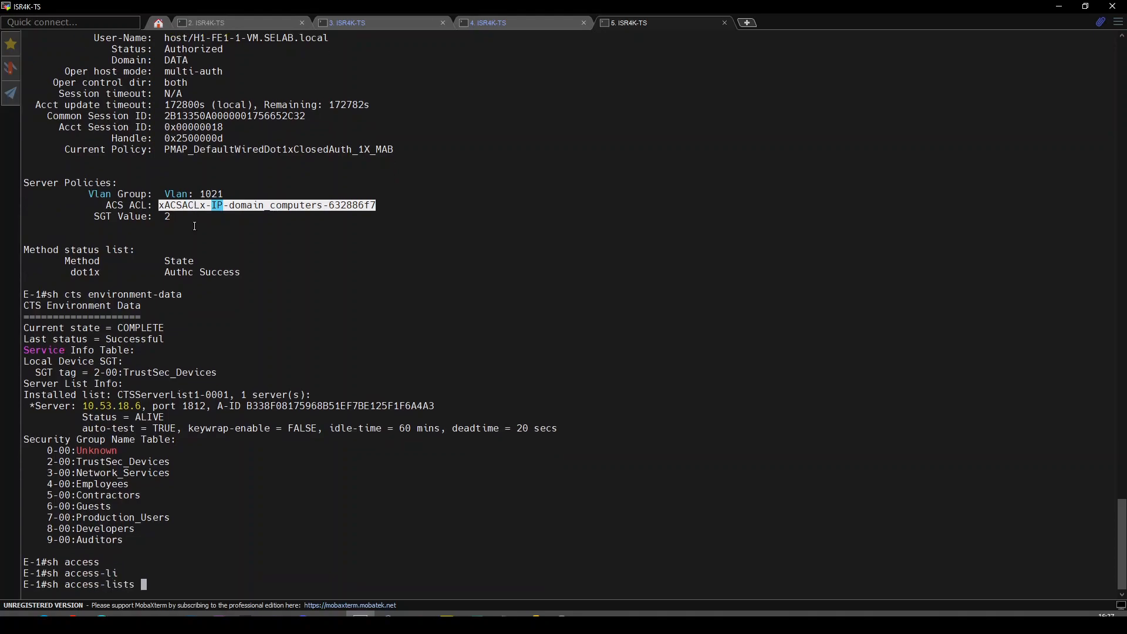
right_click(194, 226)
key(Return)
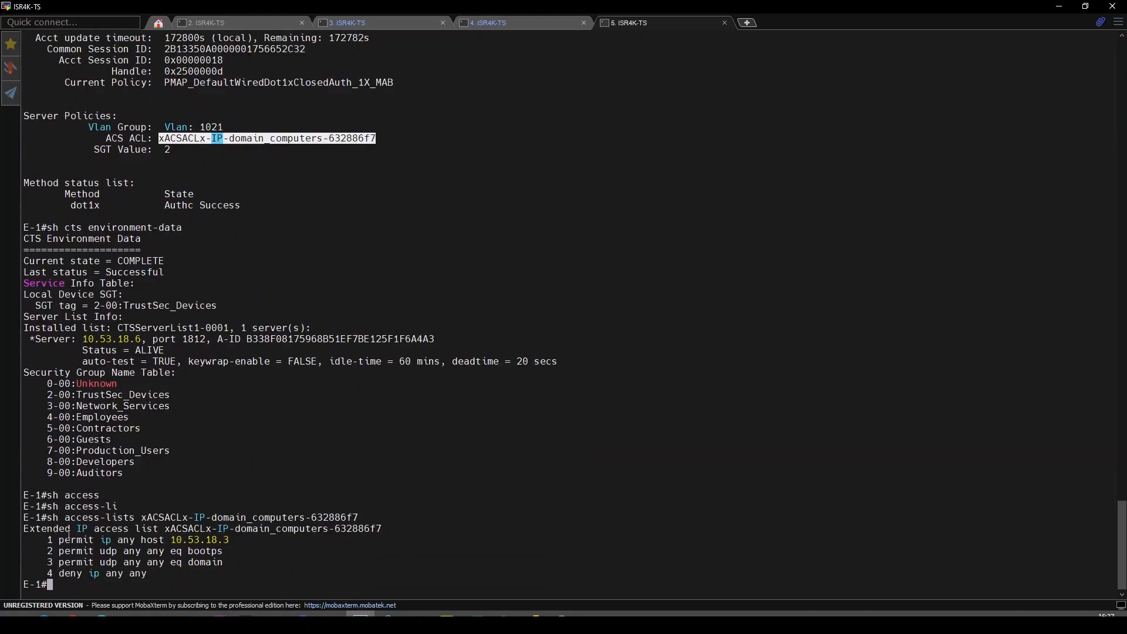
drag(59, 539, 188, 564)
click(183, 575)
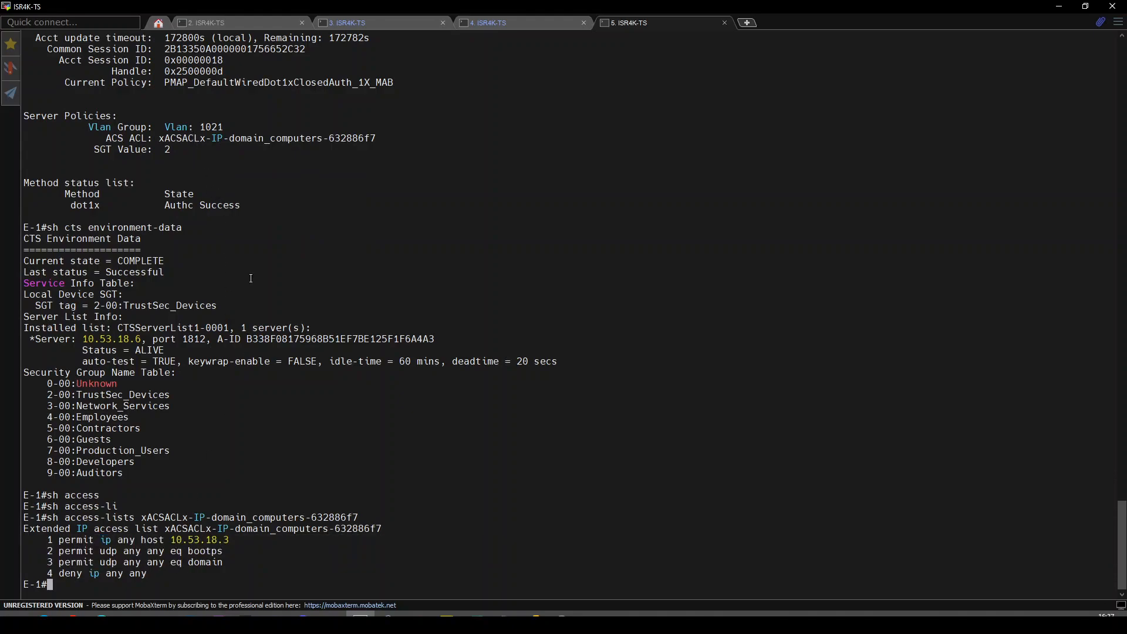
mouse_move(72, 614)
click(188, 572)
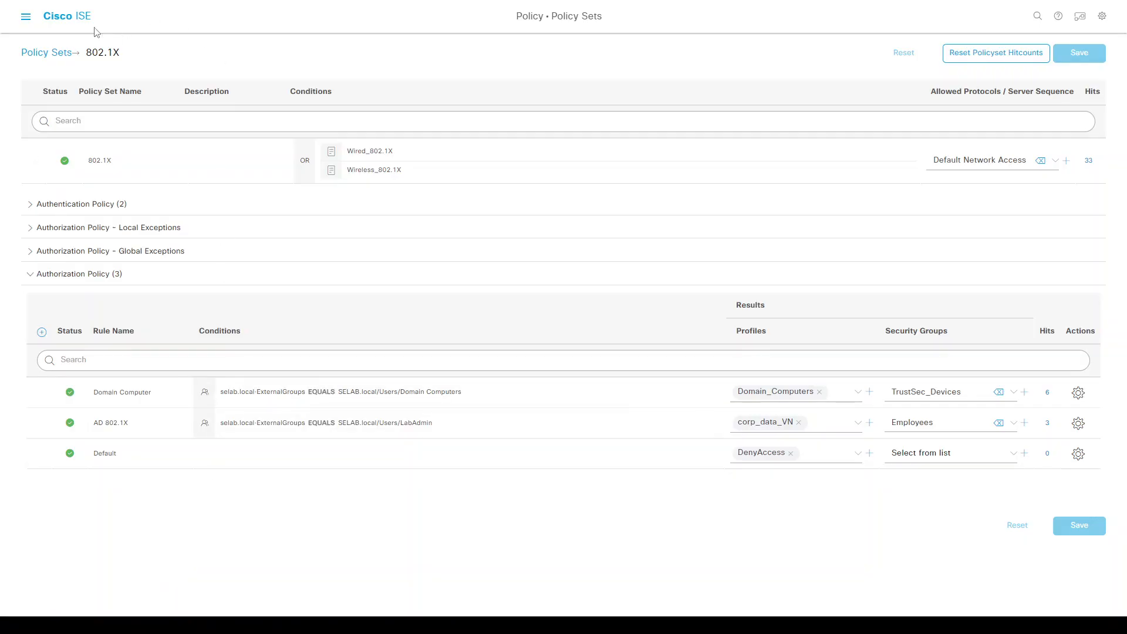
Open Operations > RADIUS > Live Logs and widen the Identity column to read full names.
key(ctrl+slash)
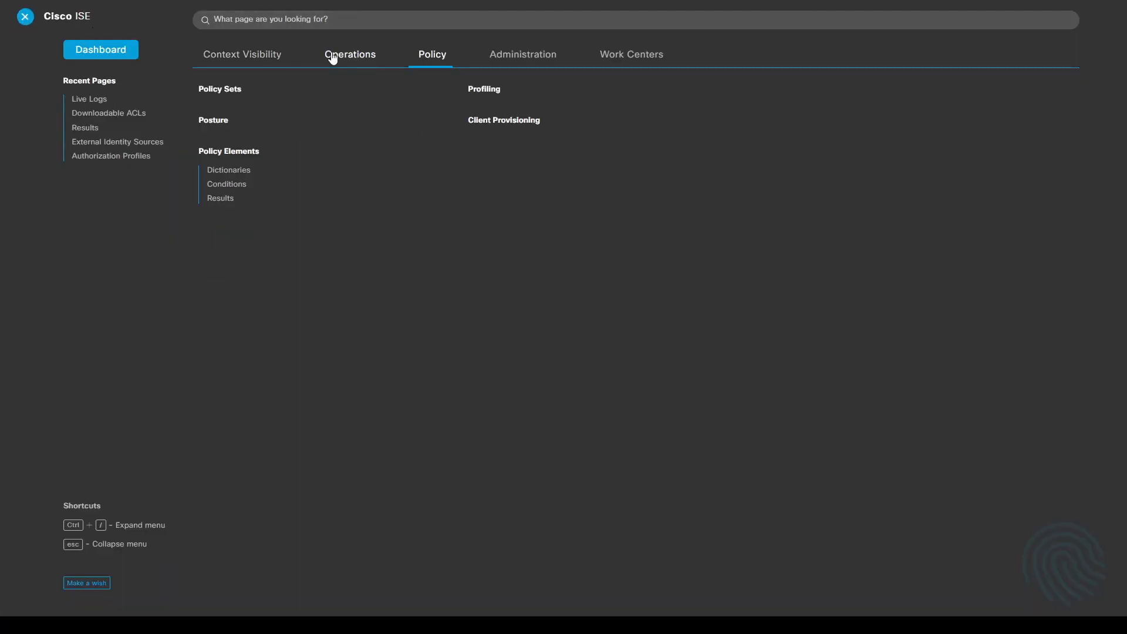
click(332, 54)
click(224, 110)
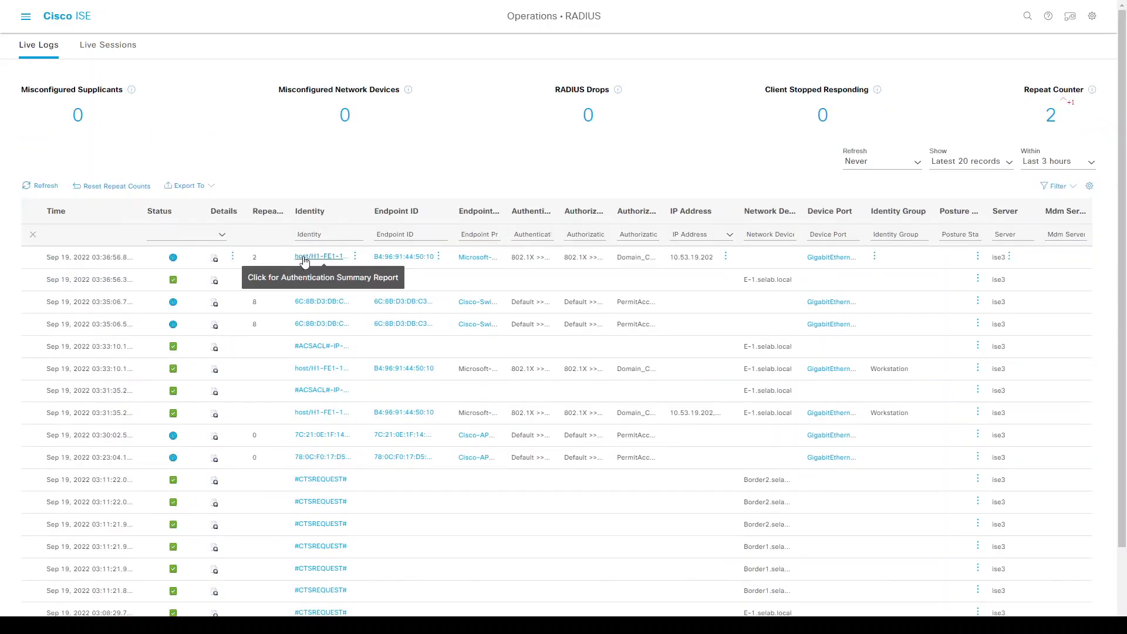
drag(361, 217, 401, 217)
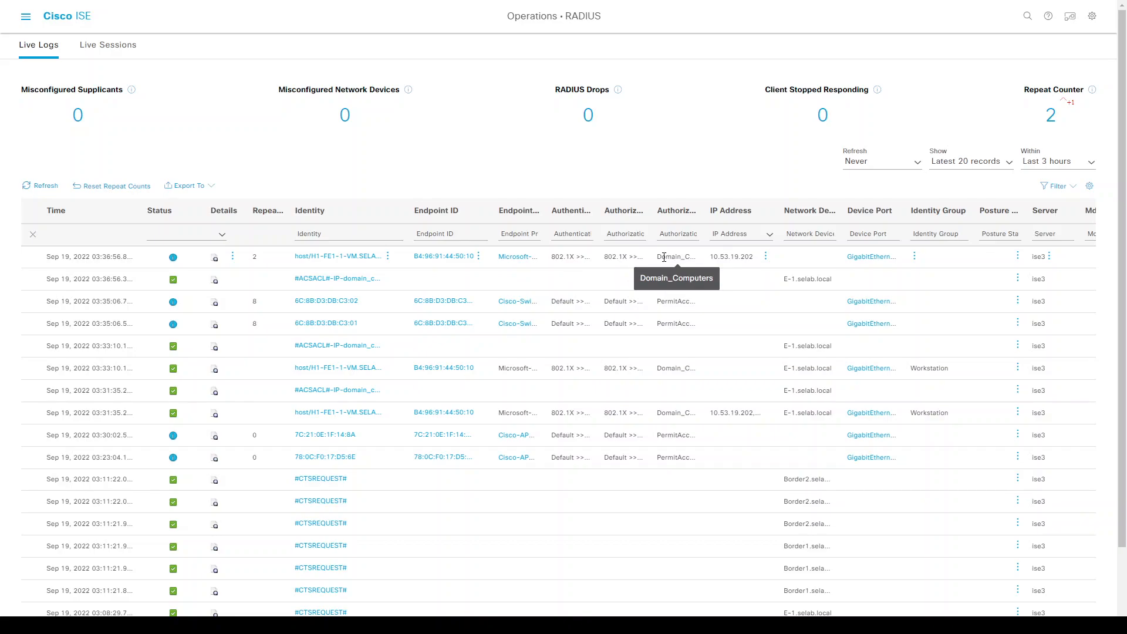
key(alt+Tab)
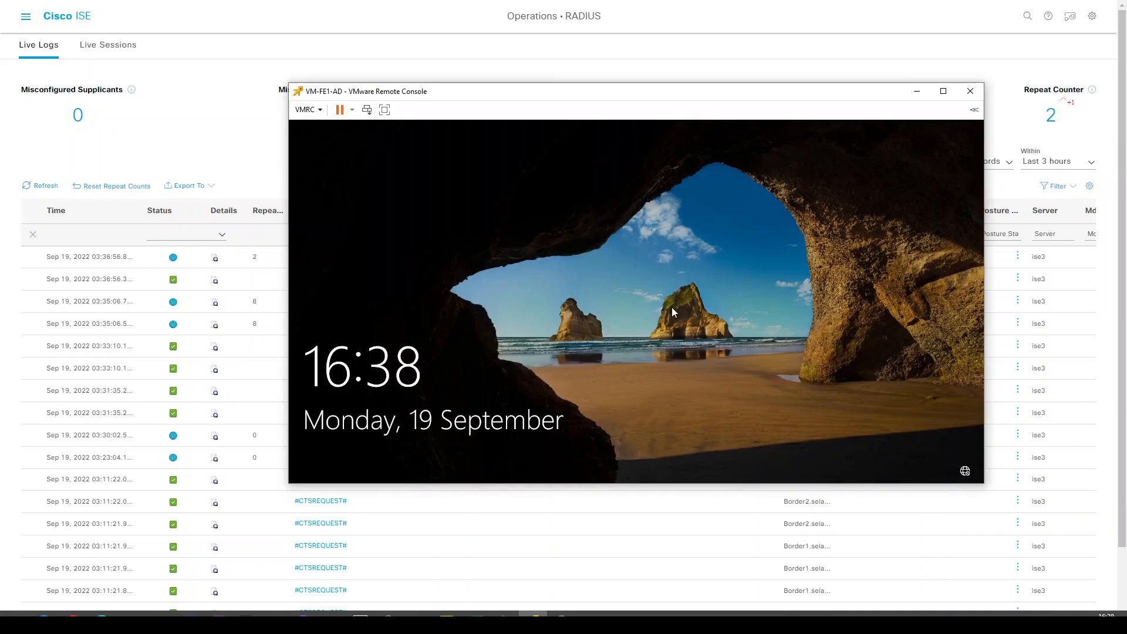
Sign in to VM-FE1-AD with the domain user's password, then return to the switch terminal.
click(672, 308)
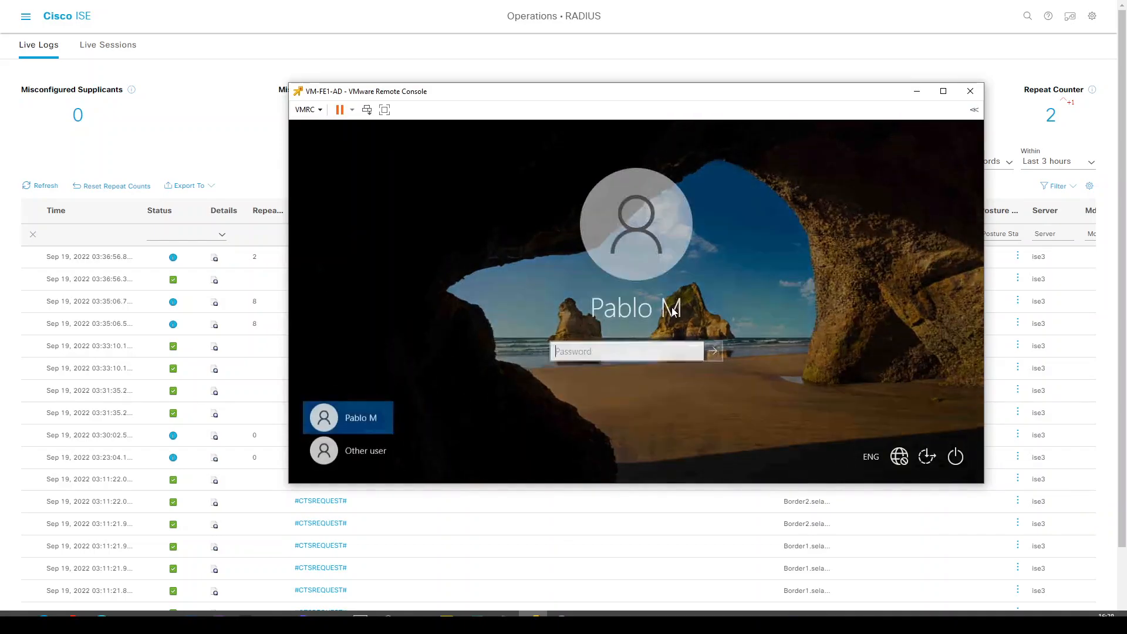
text(********)
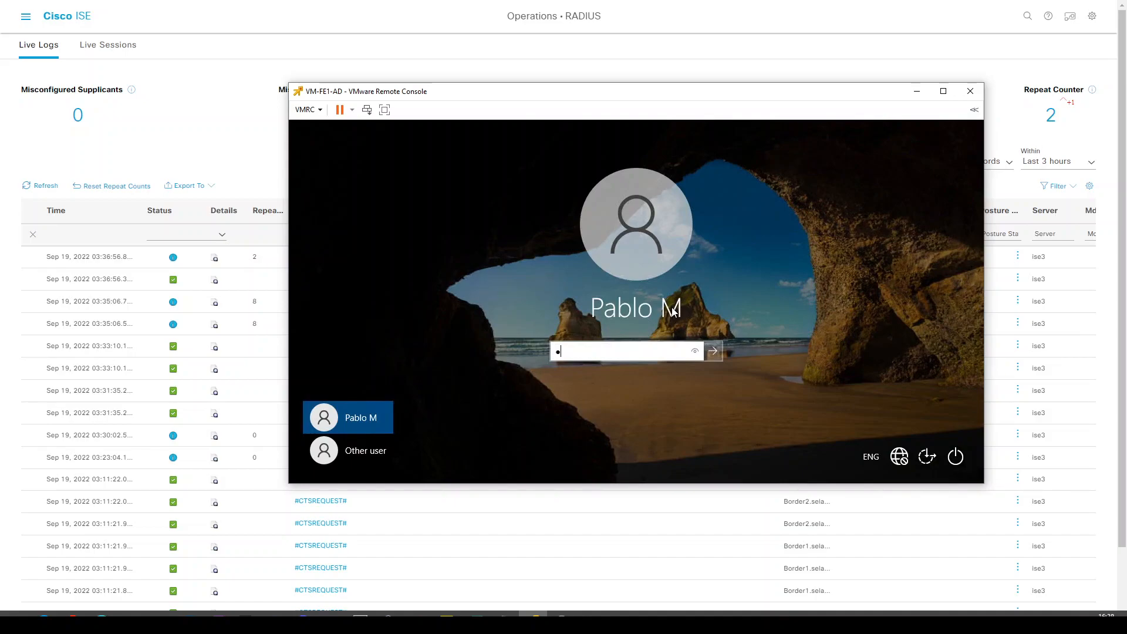
key(Return)
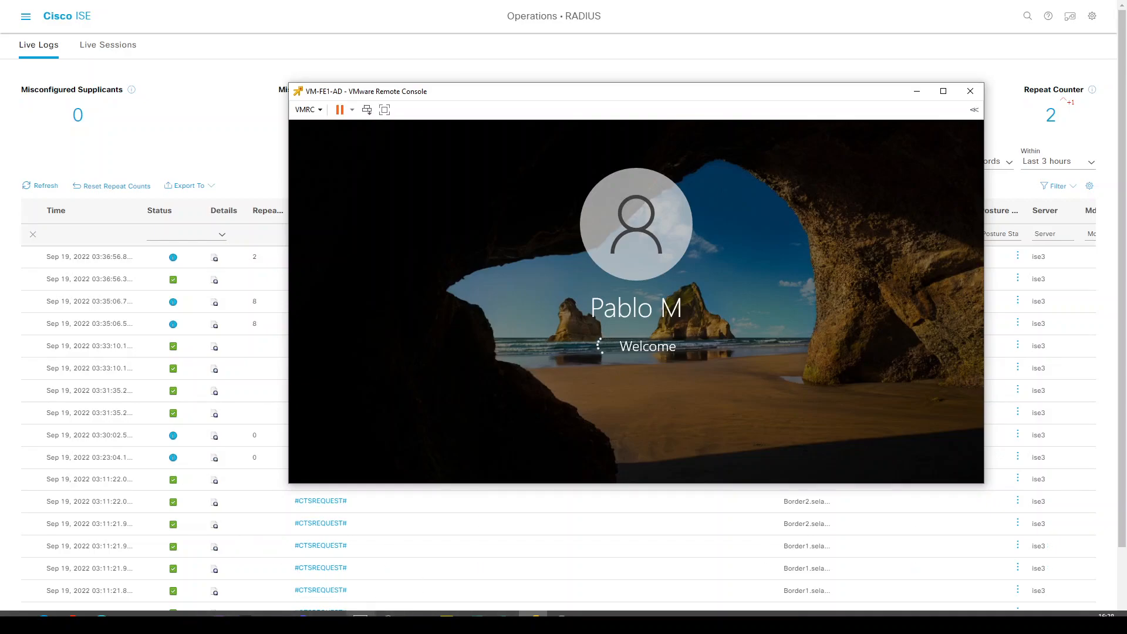
click(360, 614)
key(Return)
key(Return)
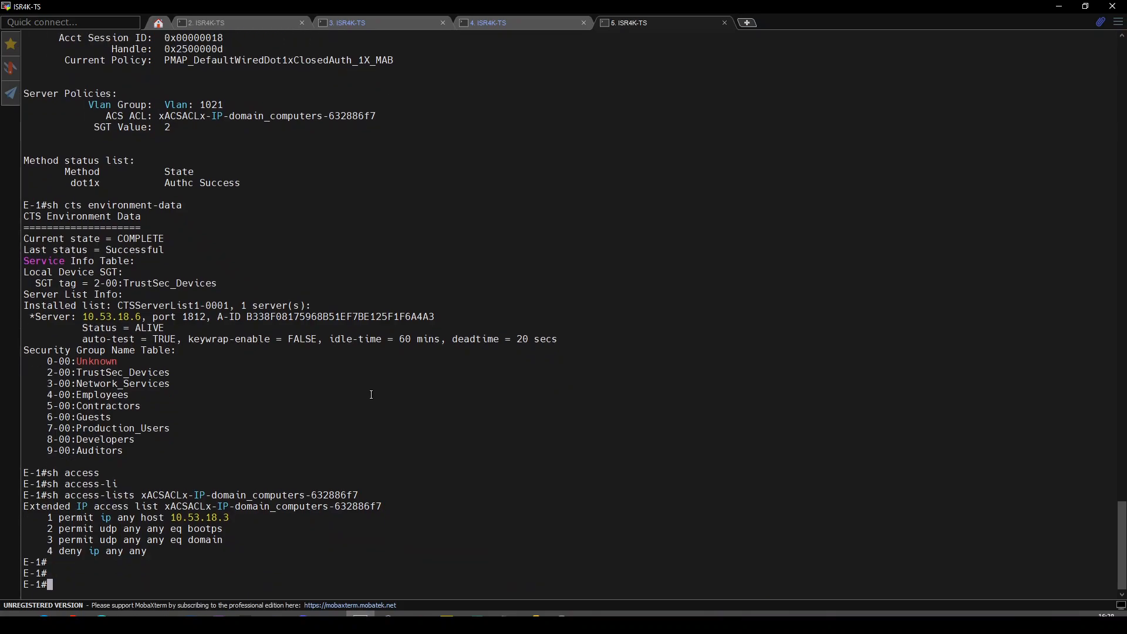
Re-run 'sh authentication sess int gi1/0/33 det' on the switch terminal.
key(alt+Tab)
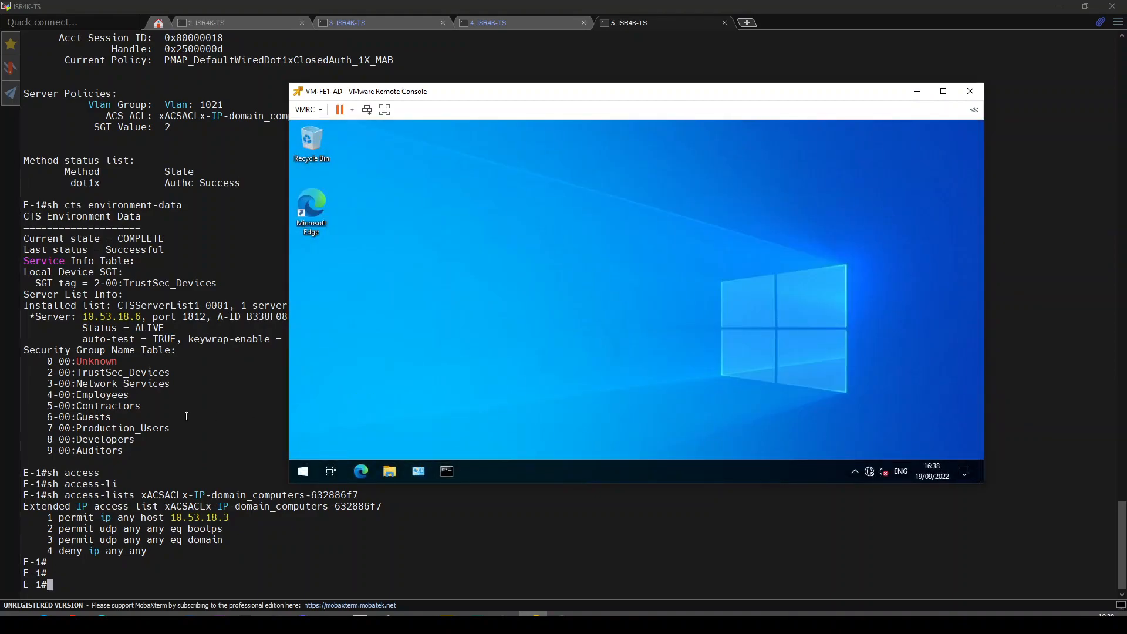
key(alt+Tab)
key(Up)
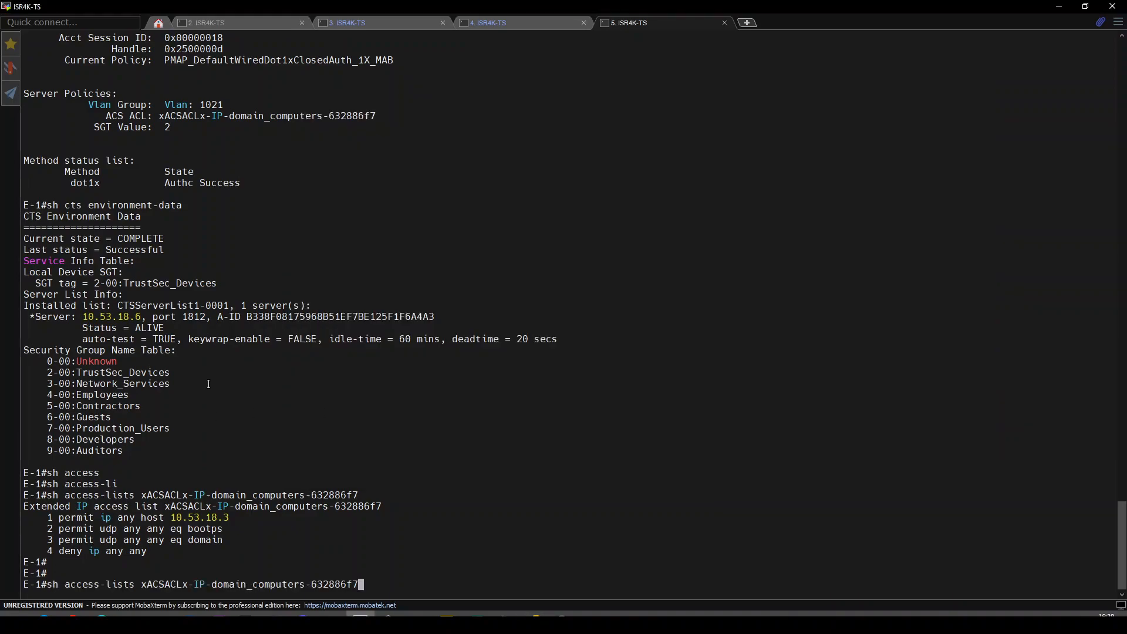
key(Up)
key(Up)
key(Up)
key(Up)
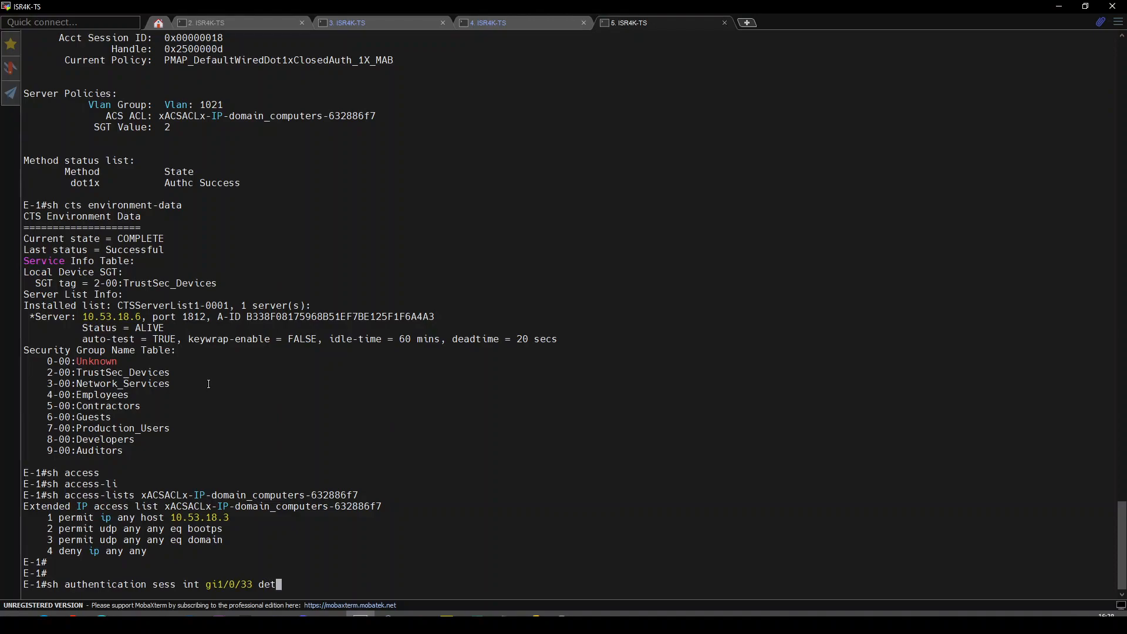
key(Return)
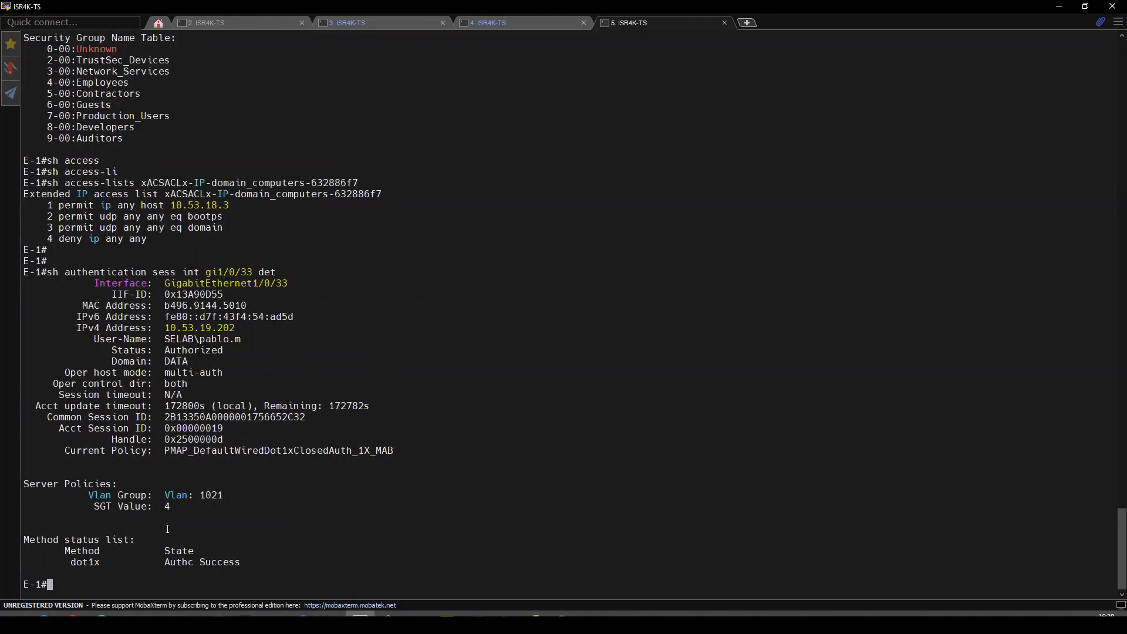
Confirm the dot1x session shows Authc success and SGT 4, which the CTS table names Employees.
double_click(85, 562)
double_click(179, 563)
drag(166, 506, 172, 506)
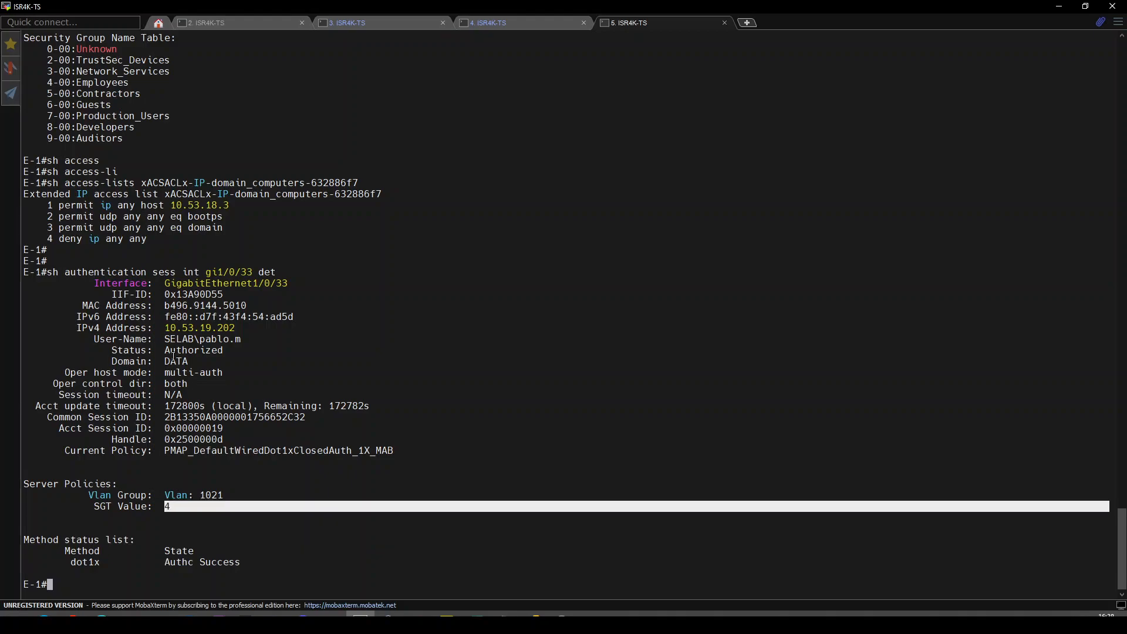
drag(167, 339, 243, 341)
click(204, 343)
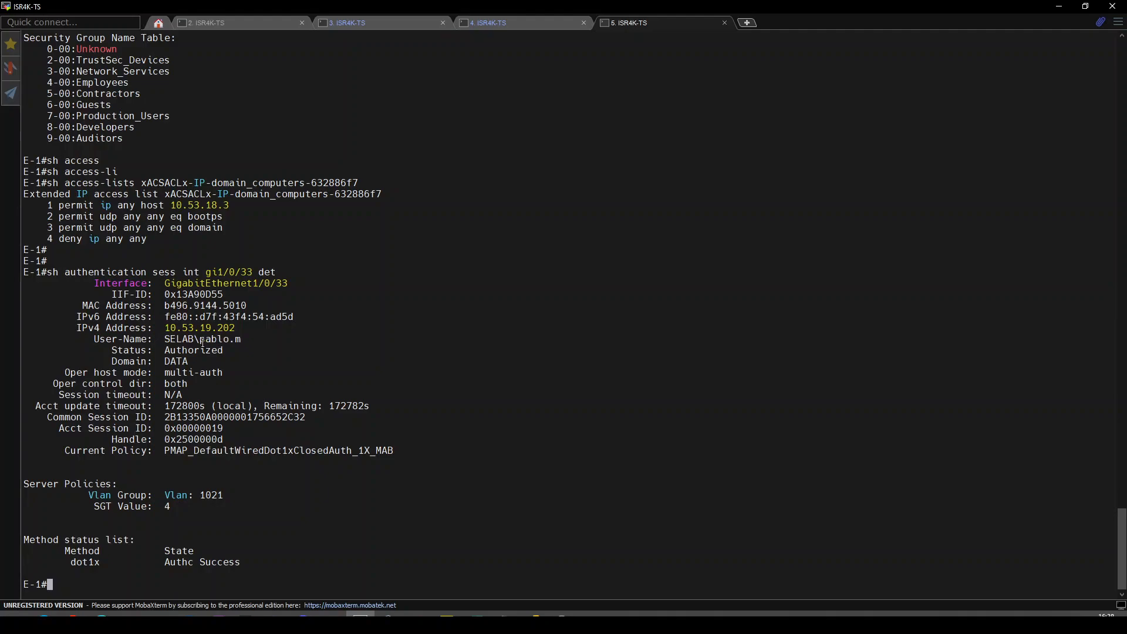
scroll(202, 341, up, 1)
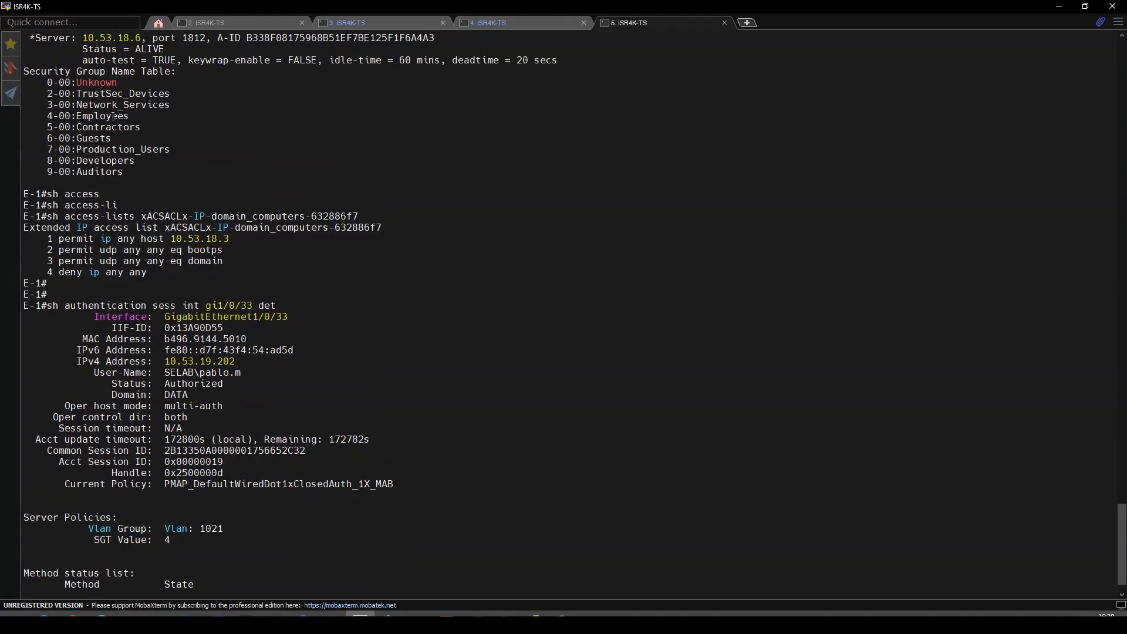
double_click(90, 115)
key(alt+Tab)
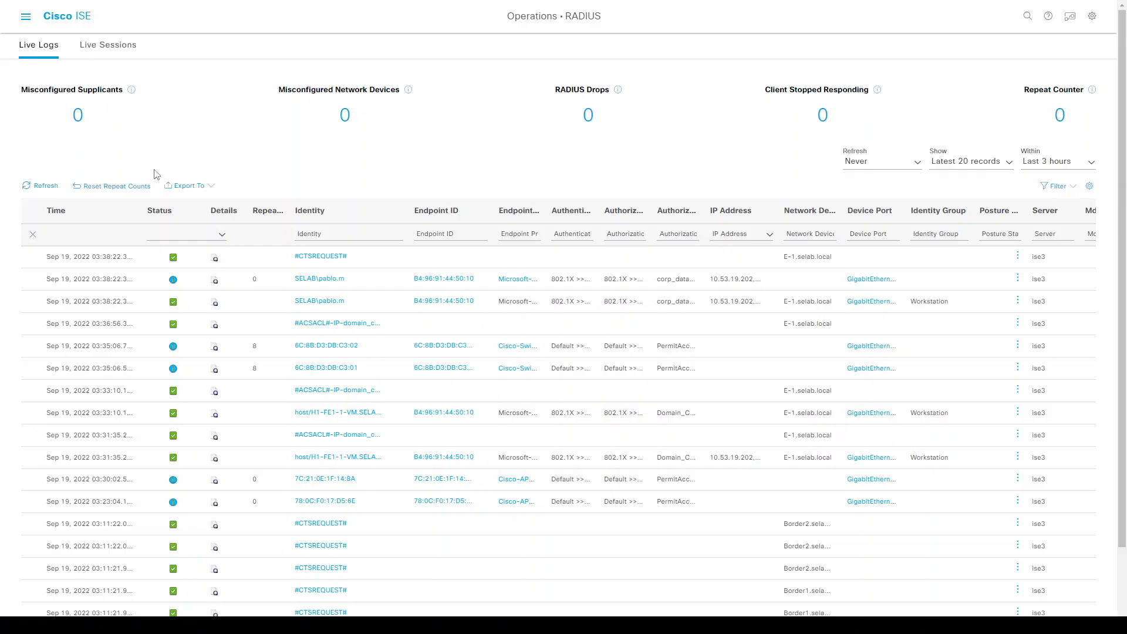
Refresh the RADIUS live logs, then show the 802.1X policy set's authorization rules.
click(45, 186)
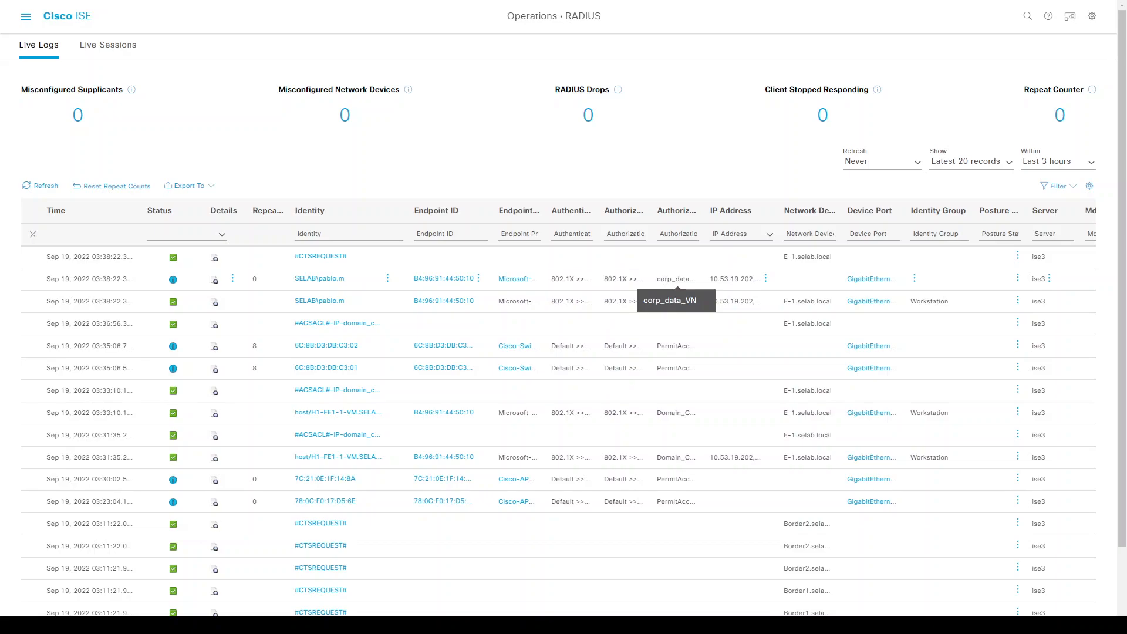
key(ctrl+slash)
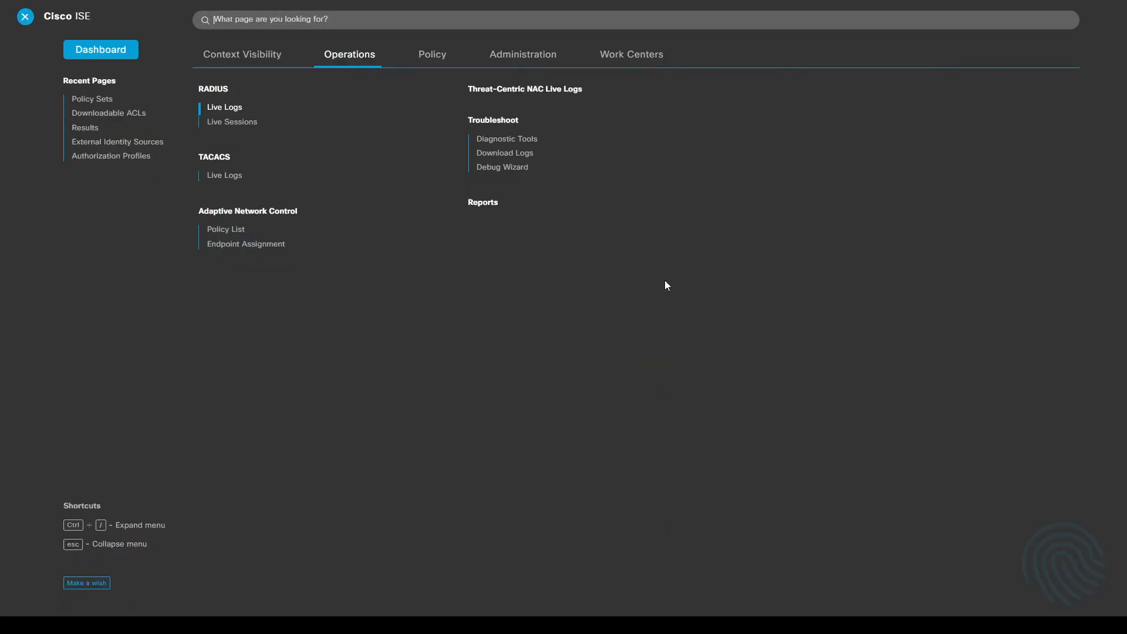
click(432, 58)
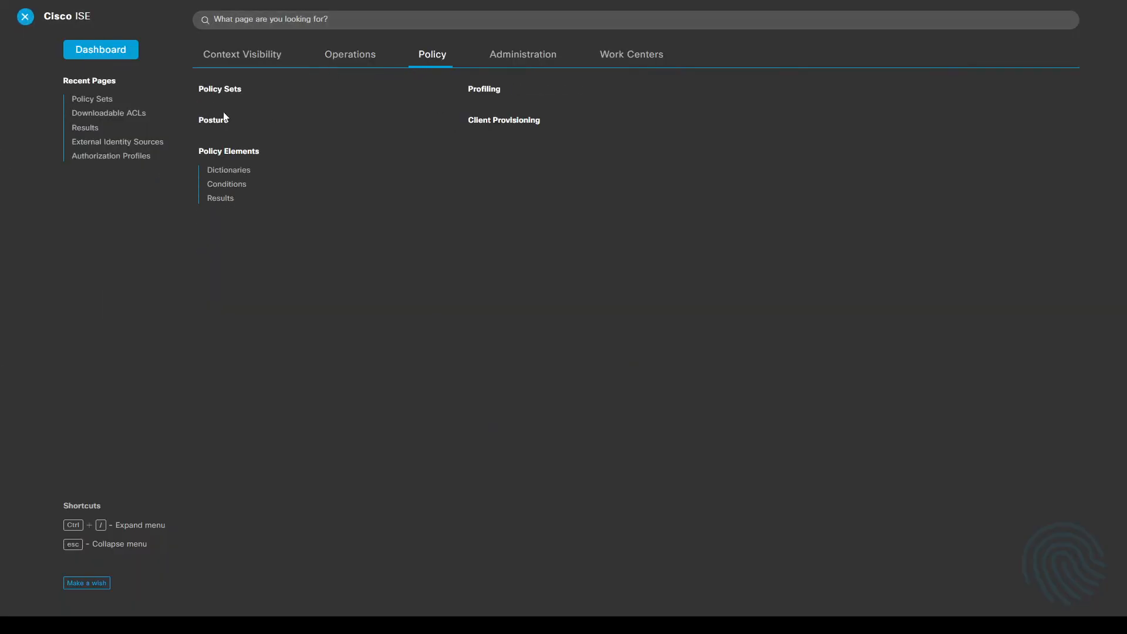
click(224, 91)
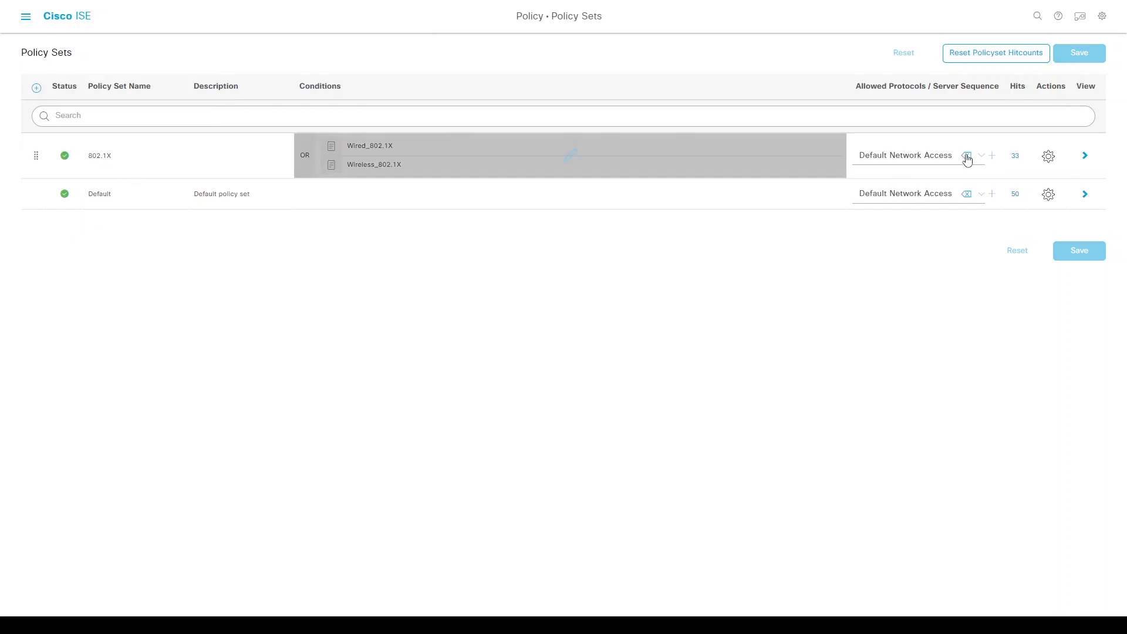
click(1084, 156)
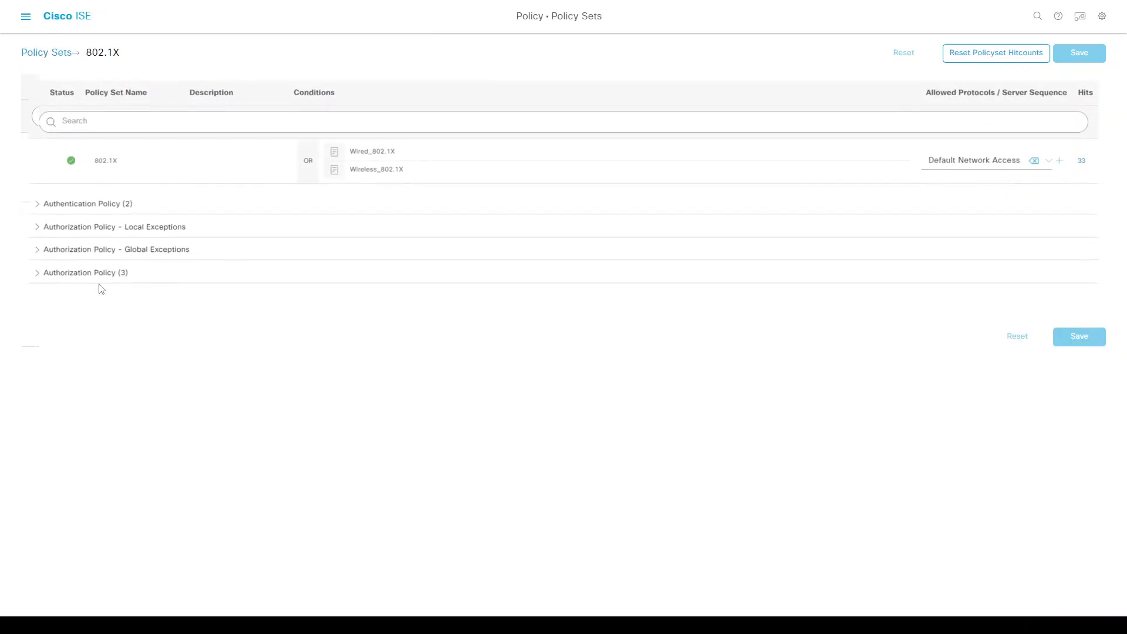
click(30, 274)
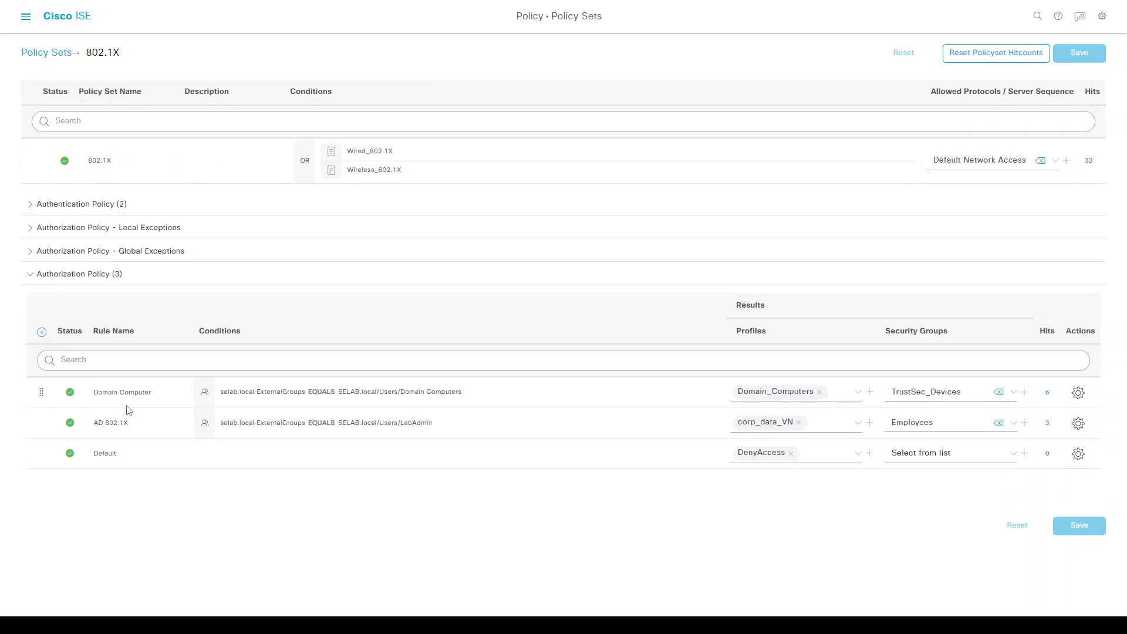